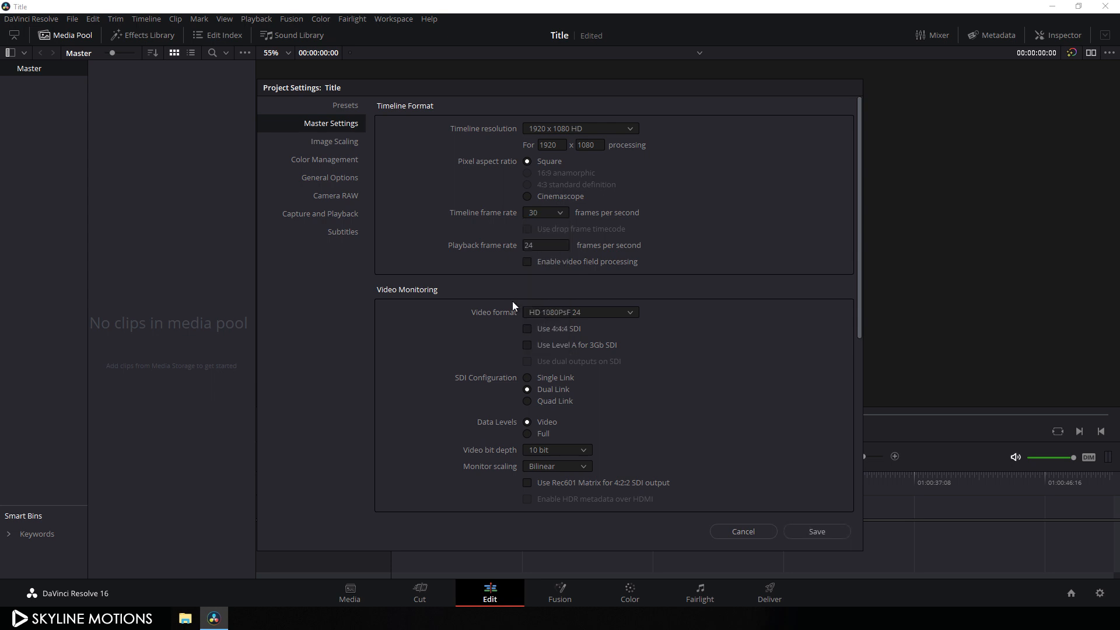
# Set the project's playback frame rate to 30 frames per second and save the project settings.
pyautogui.doubleClick(525, 246)
pyautogui.write('30')
pyautogui.click(815, 532)
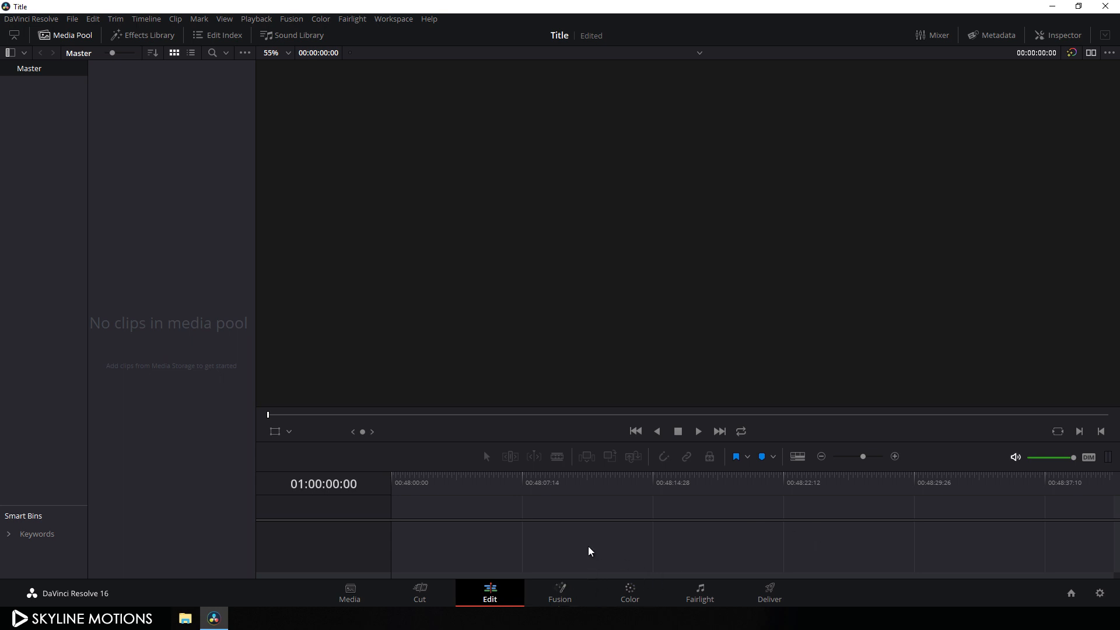
# Create a new five-second Fusion composition clip named Fusion Comp in the media pool.
pyautogui.rightClick(157, 166)
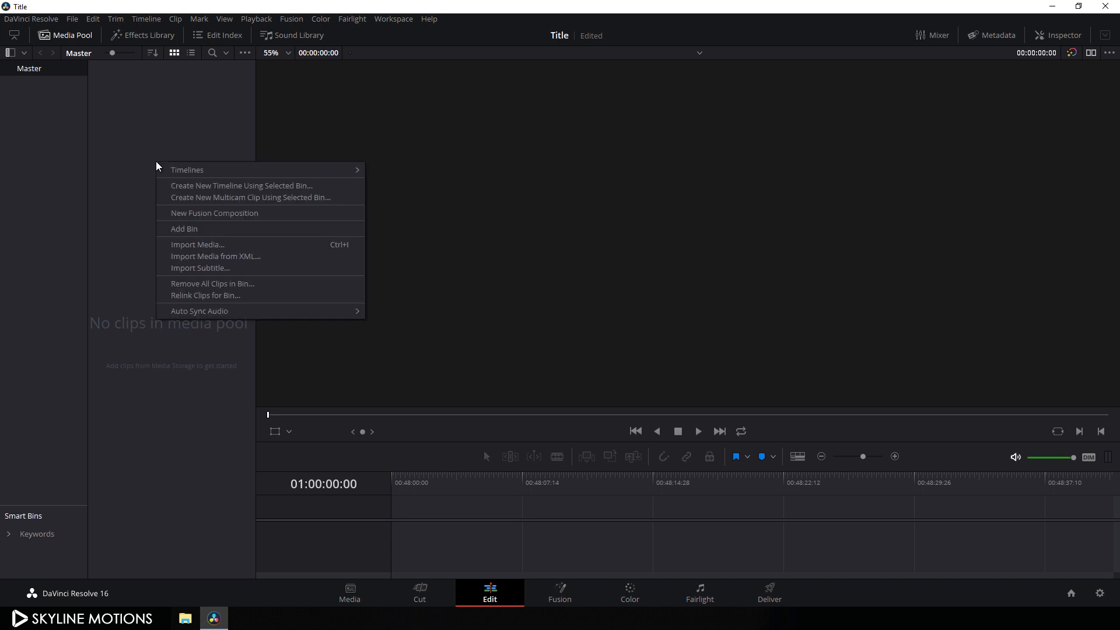
pyautogui.click(193, 214)
pyautogui.moveTo(615, 310); pyautogui.dragTo(574, 316)
pyautogui.press('BackSpace')
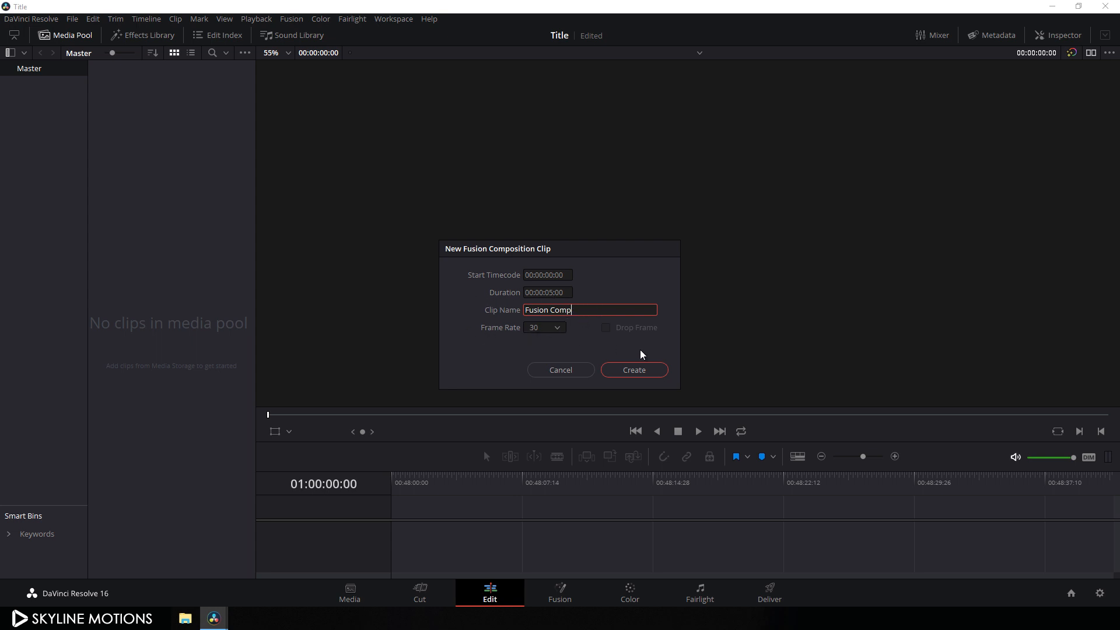
pyautogui.click(641, 373)
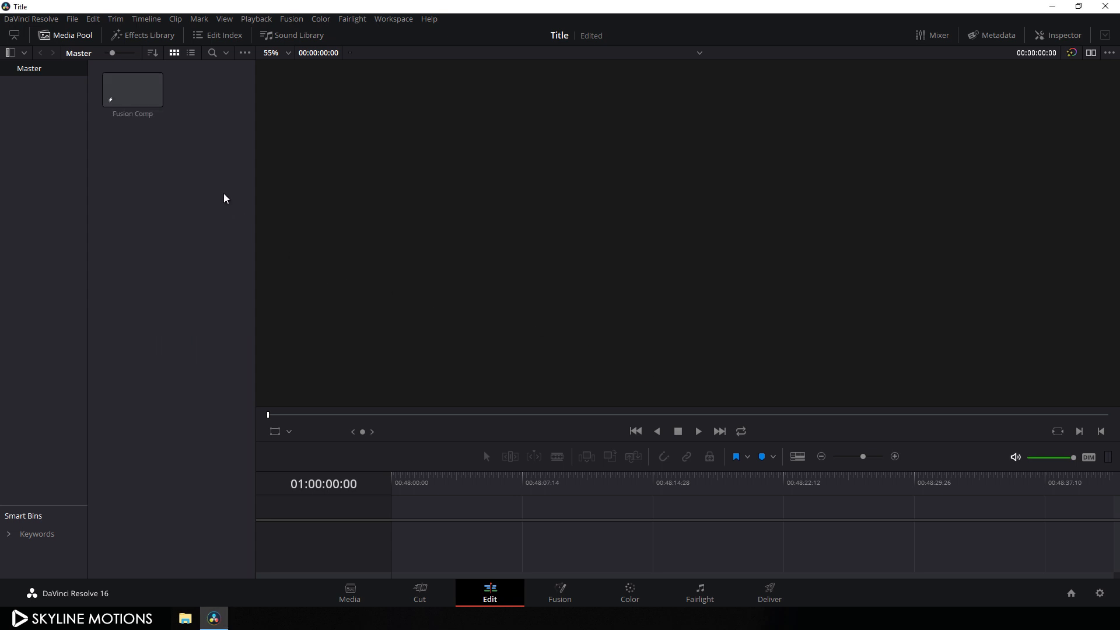
# Place the Fusion Comp clip at the start of a new timeline and open it in the Fusion page.
pyautogui.moveTo(132, 96); pyautogui.dragTo(396, 510)
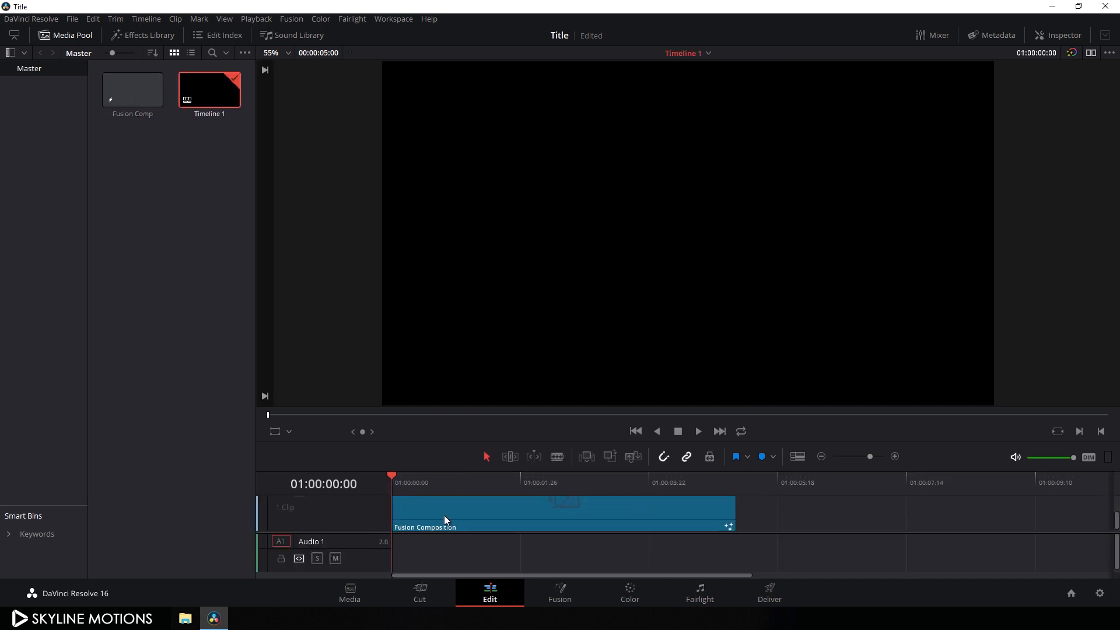
pyautogui.click(566, 594)
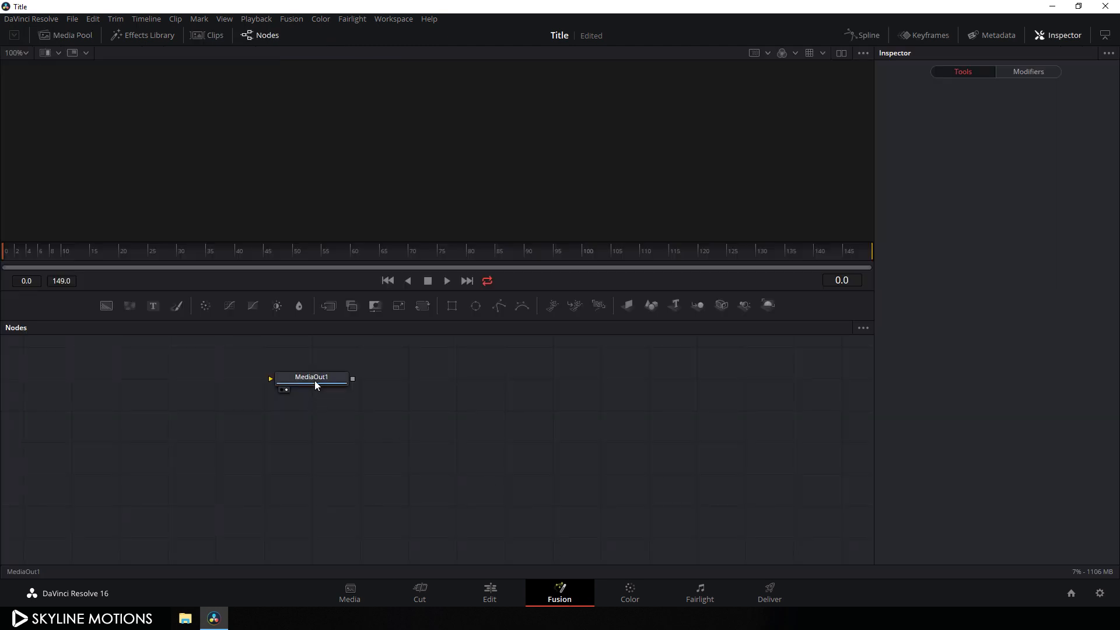
# Move the MediaOut1 node out of the way, then add a Background node and display it in the viewer.
pyautogui.moveTo(310, 379); pyautogui.dragTo(798, 528)
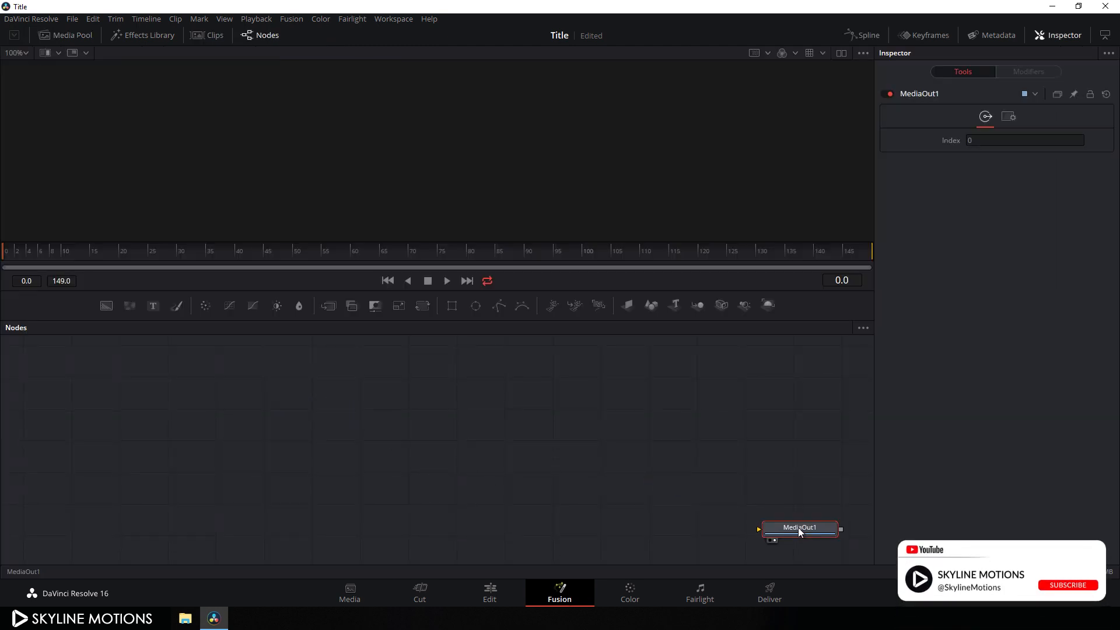
pyautogui.click(424, 435)
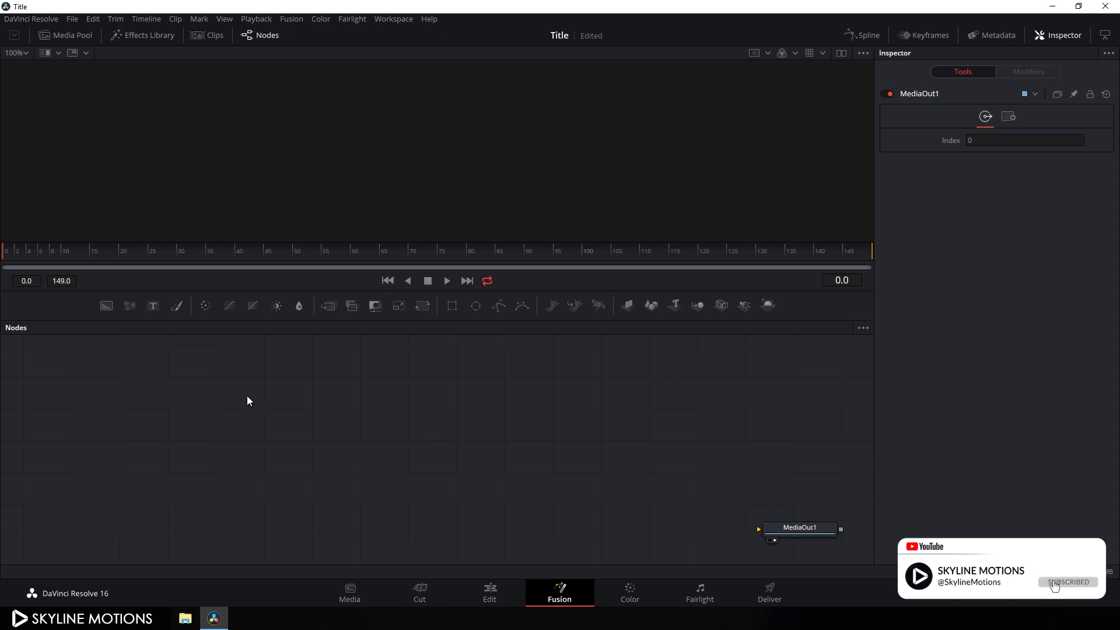
pyautogui.click(111, 309)
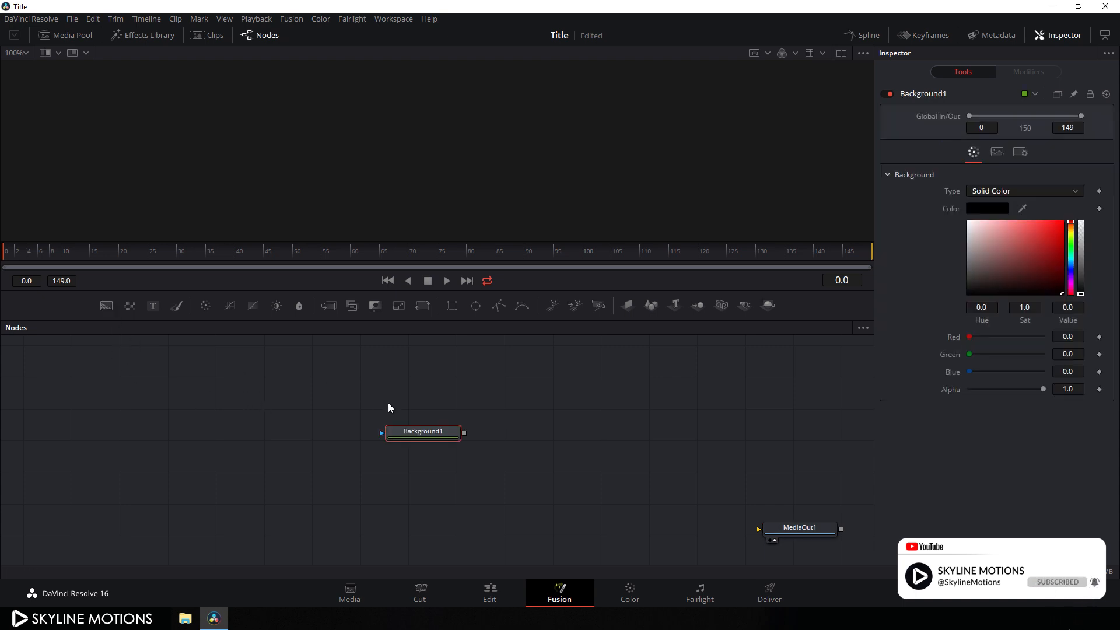
pyautogui.moveTo(439, 438); pyautogui.dragTo(436, 192)
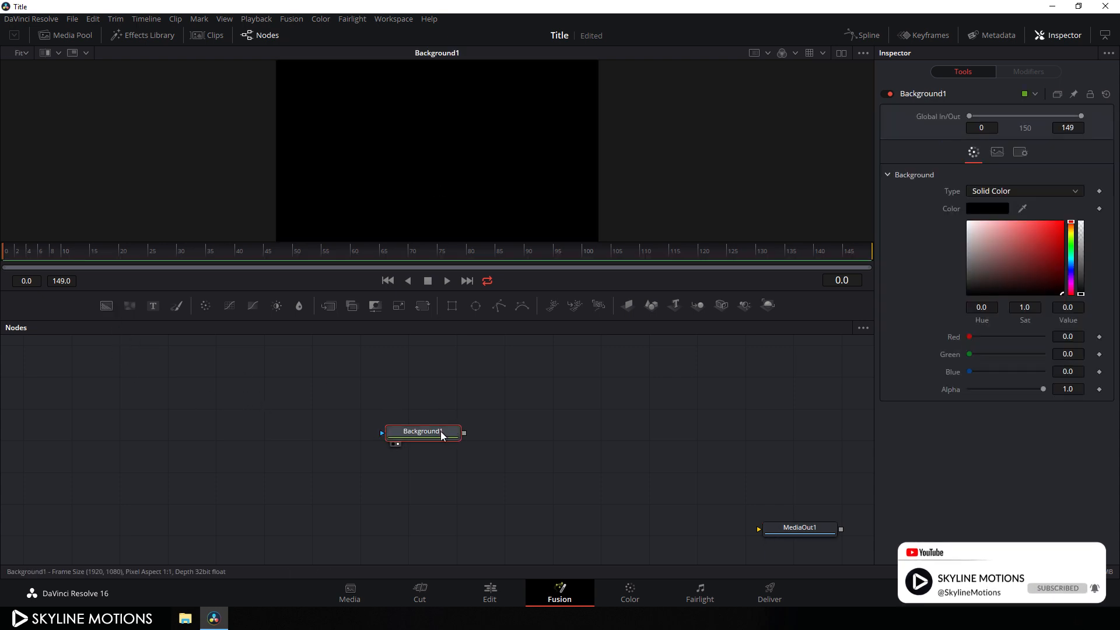
# Rename the Background node as BG and shift it away from MediaOut1 to leave room for more nodes.
pyautogui.press('F2')
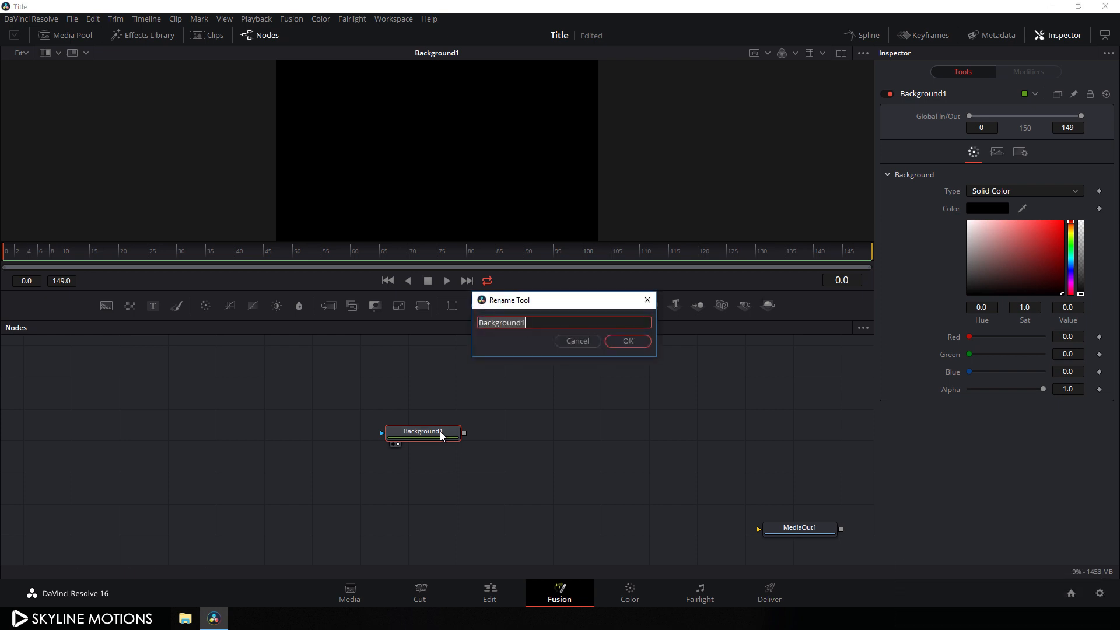
pyautogui.press('BackSpace')
pyautogui.write('BG')
pyautogui.click(627, 342)
pyautogui.moveTo(366, 446); pyautogui.dragTo(320, 451)
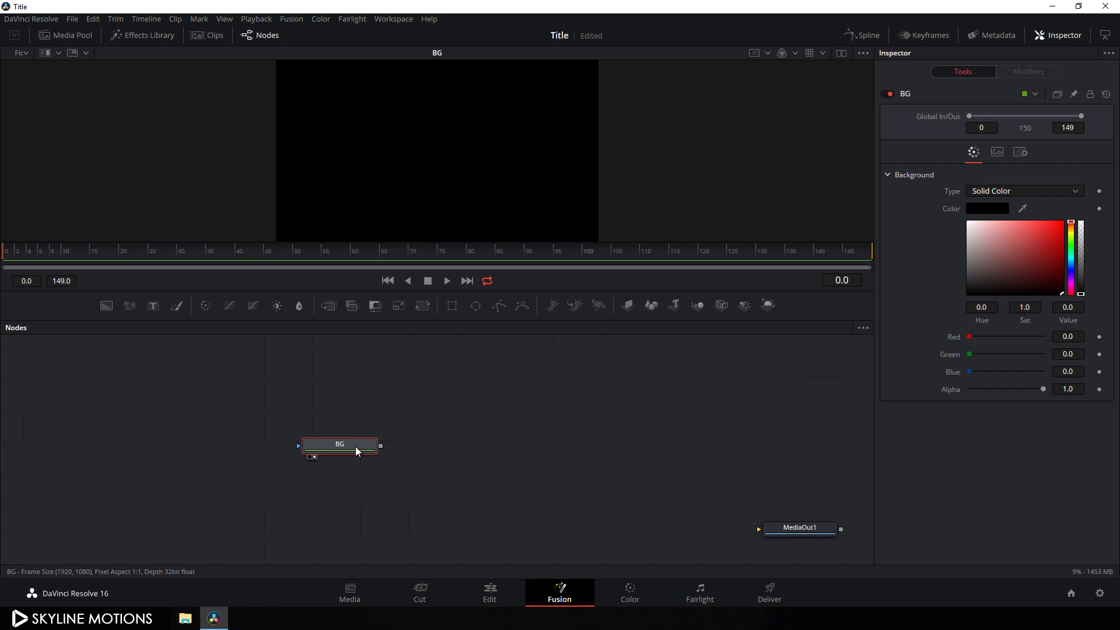
# Add a Paint node connected after the BG node and show it in the viewer.
pyautogui.hotkey('shift', 'space')
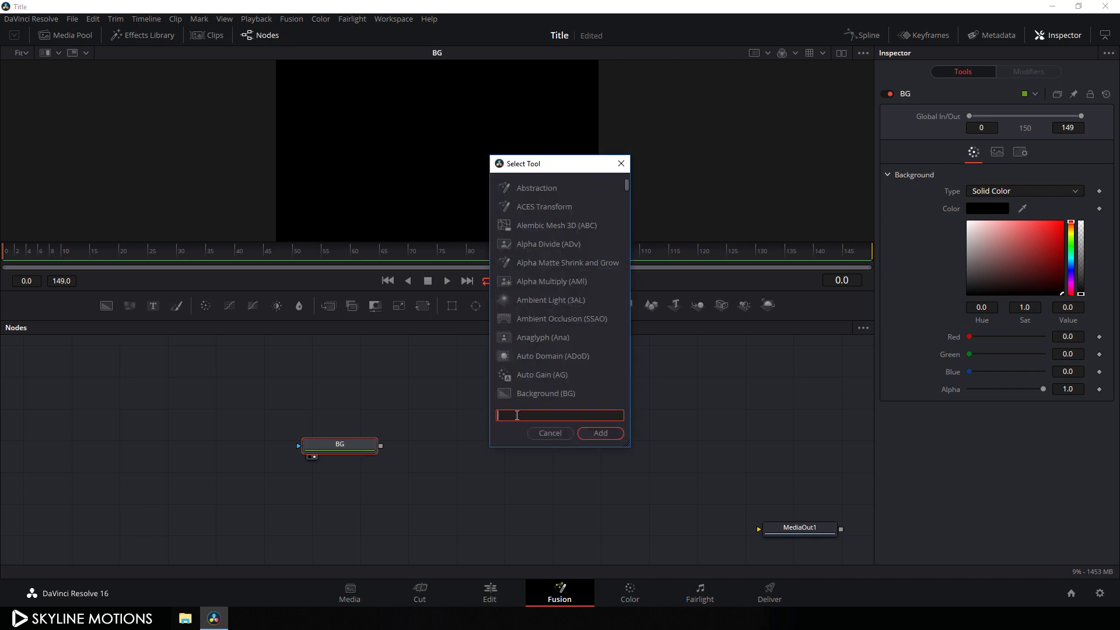
pyautogui.write('paint')
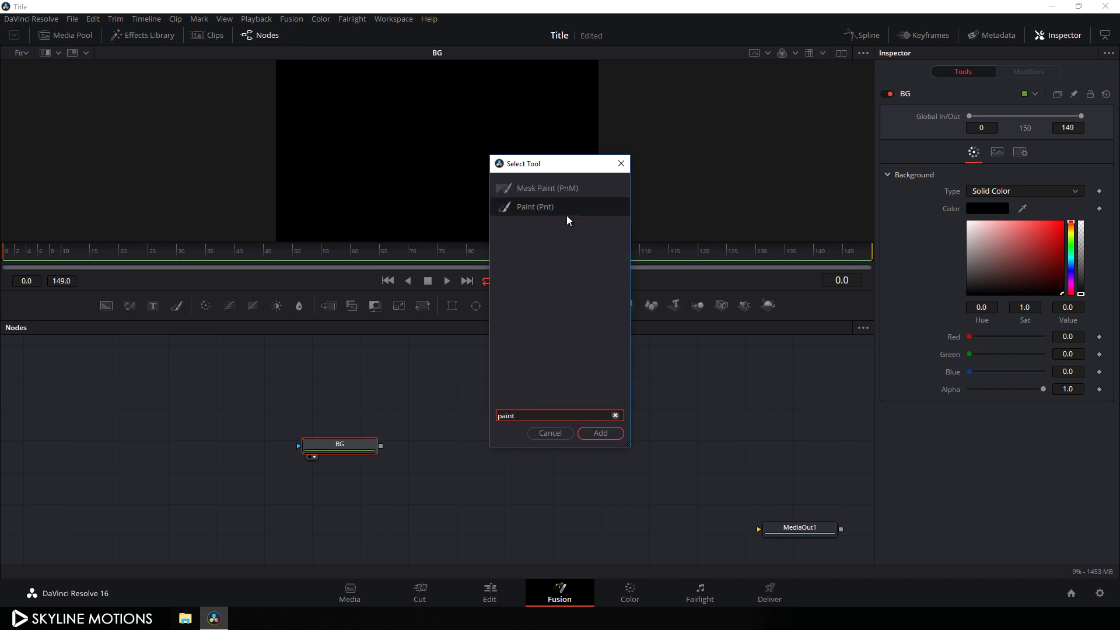
pyautogui.click(601, 433)
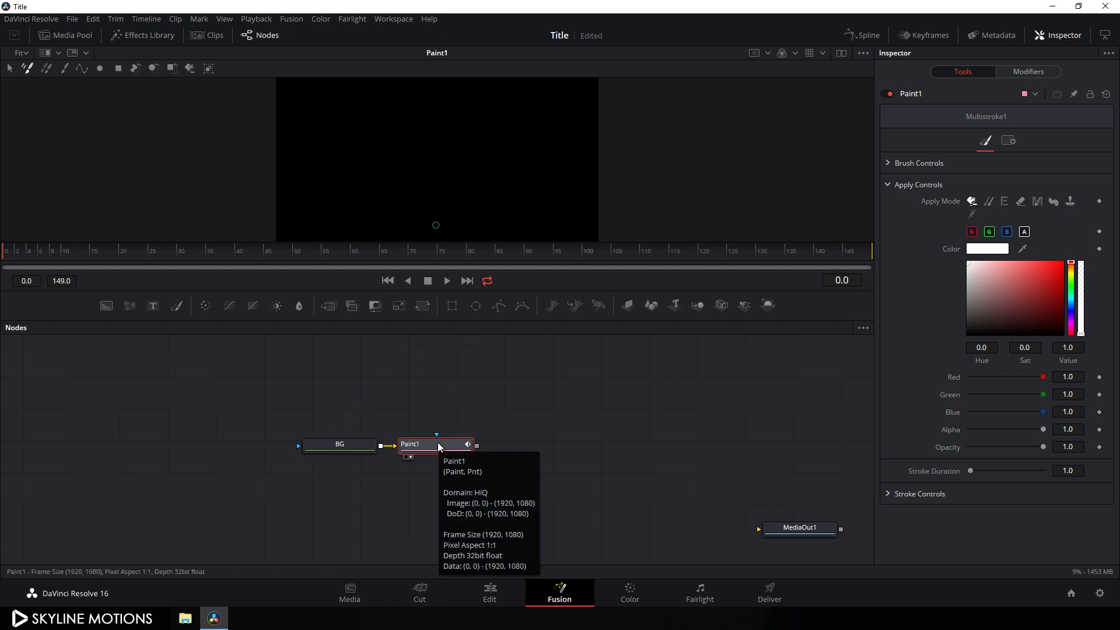
# Rename the Paint node as Square.
pyautogui.press('F2')
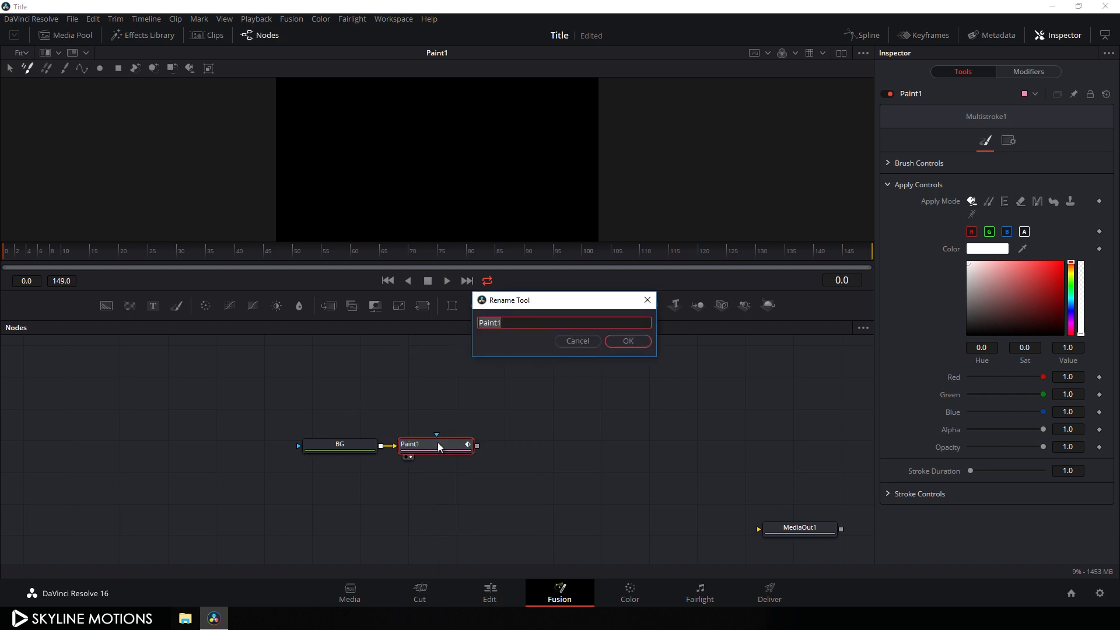
pyautogui.press('BackSpace')
pyautogui.click(633, 342)
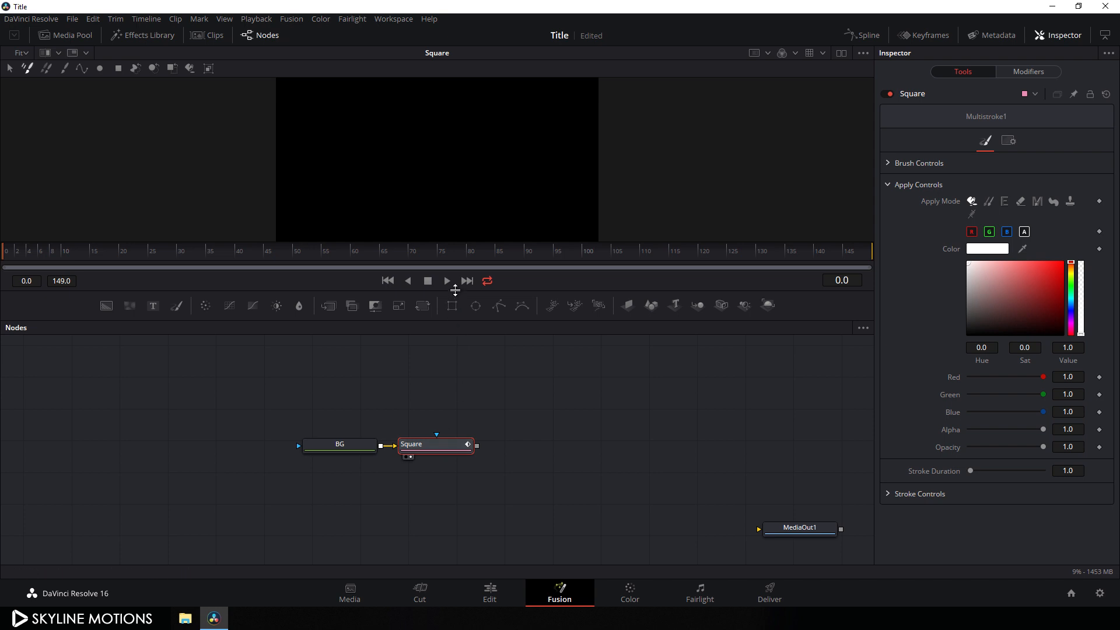
# Activate the Polyline Stroke paint tool for the Square node and show the guides in the viewer.
pyautogui.moveTo(455, 294); pyautogui.dragTo(455, 375)
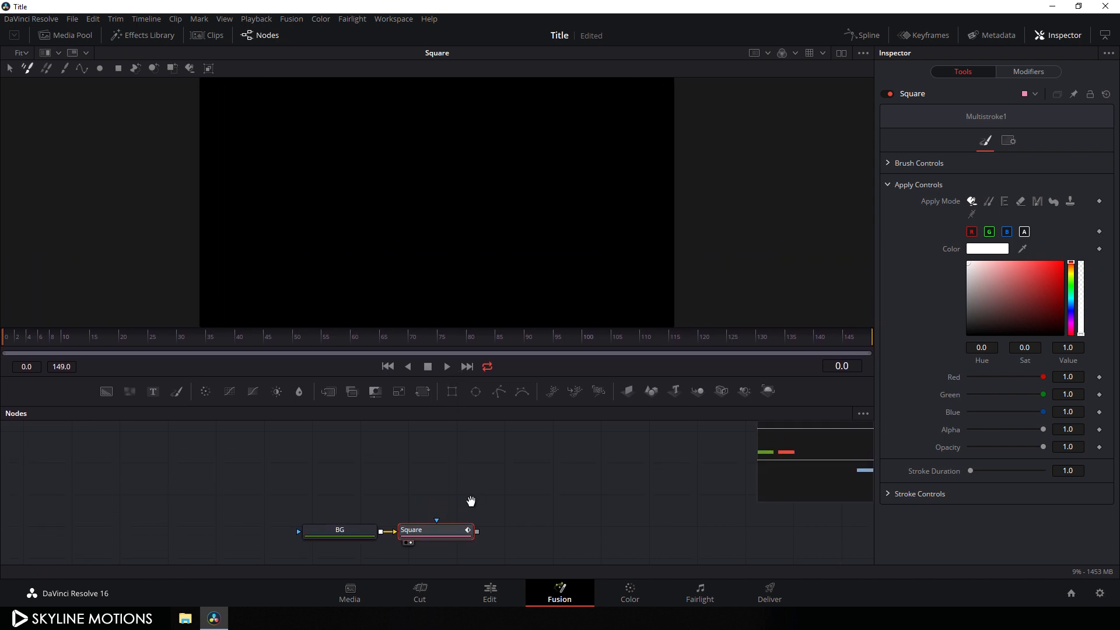
pyautogui.moveTo(471, 502); pyautogui.dragTo(349, 486)
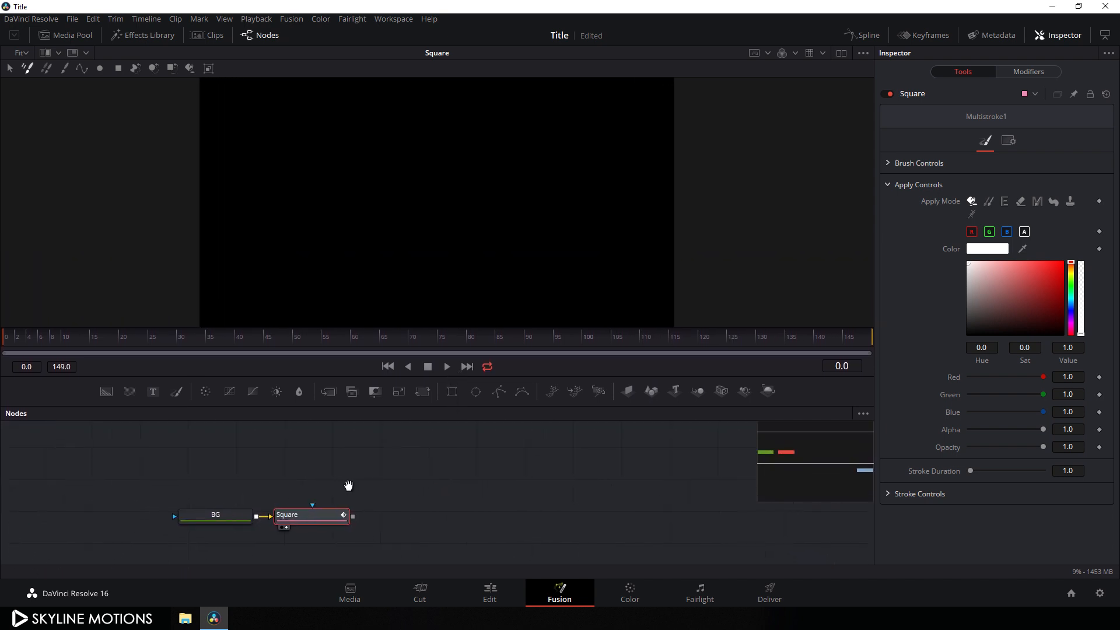
pyautogui.click(81, 72)
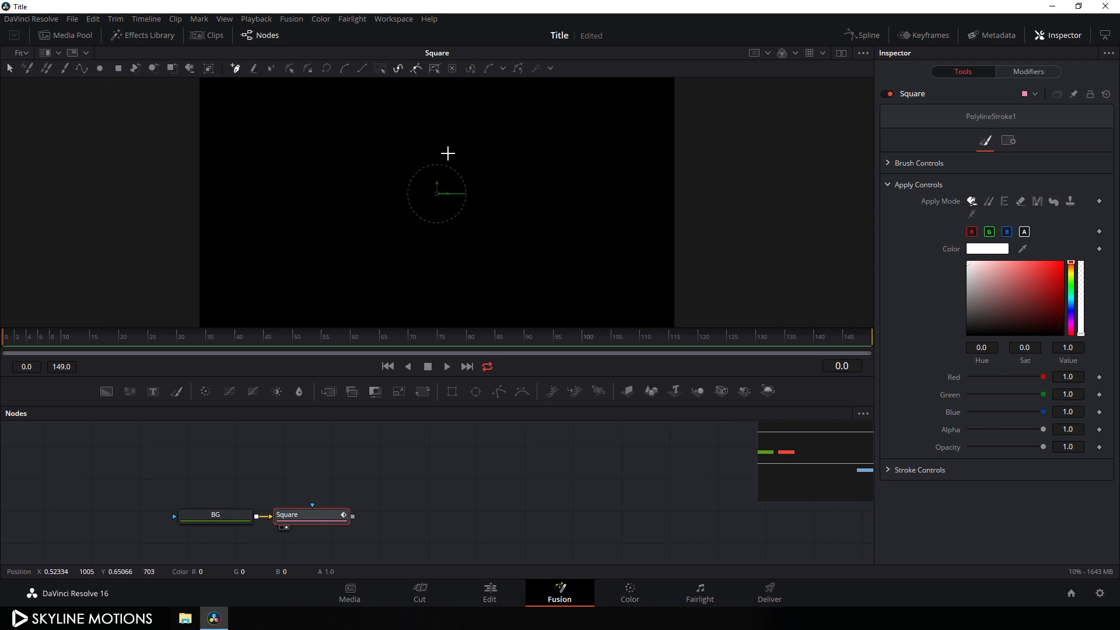
pyautogui.rightClick(456, 155)
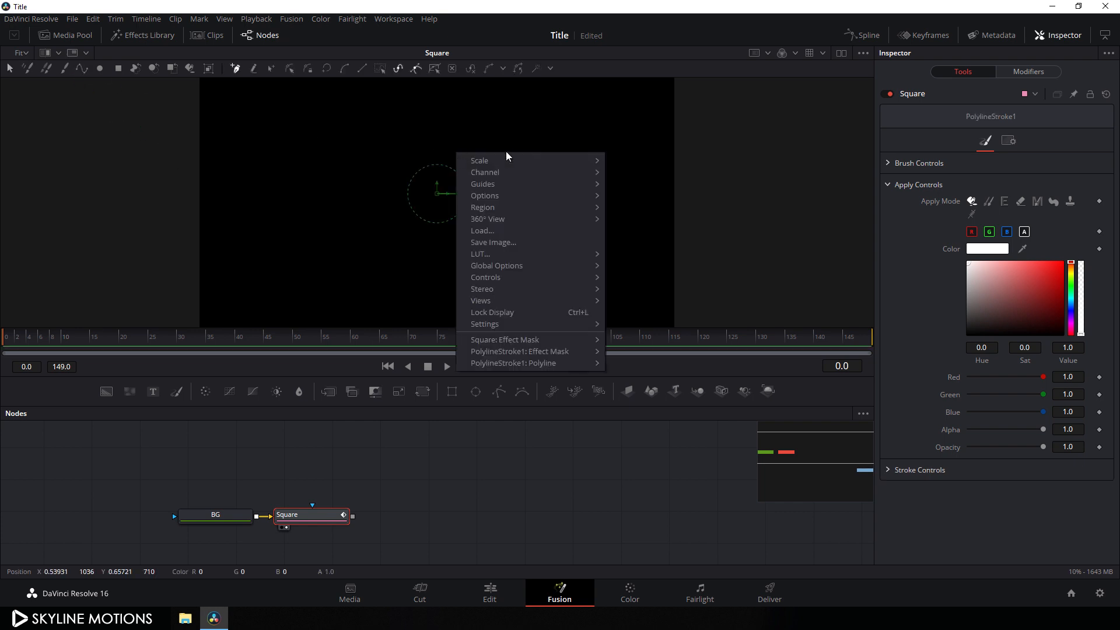
pyautogui.moveTo(504, 187)
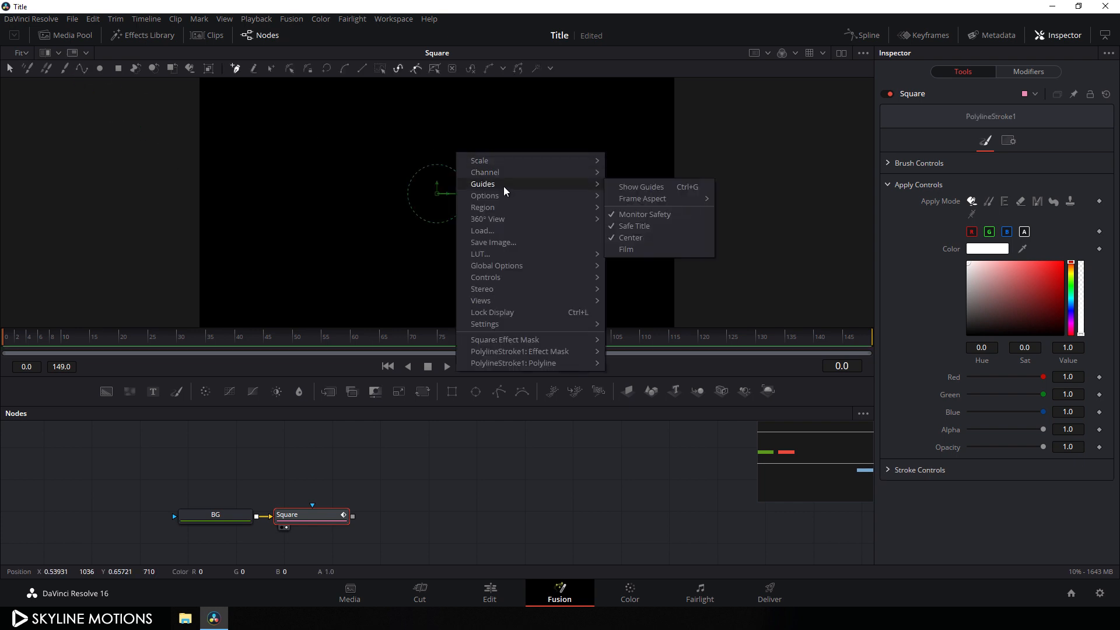
pyautogui.click(641, 187)
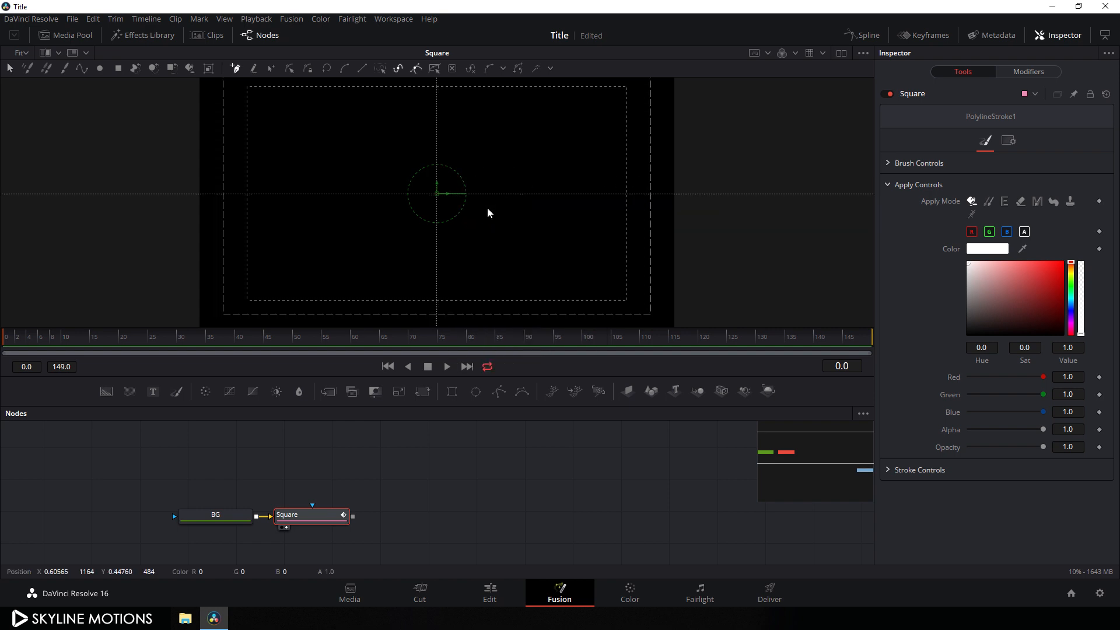
# Create a rectangle polyline stroke with width and height 0.25, centred on the guide intersection.
pyautogui.scroll(3, 487, 213)
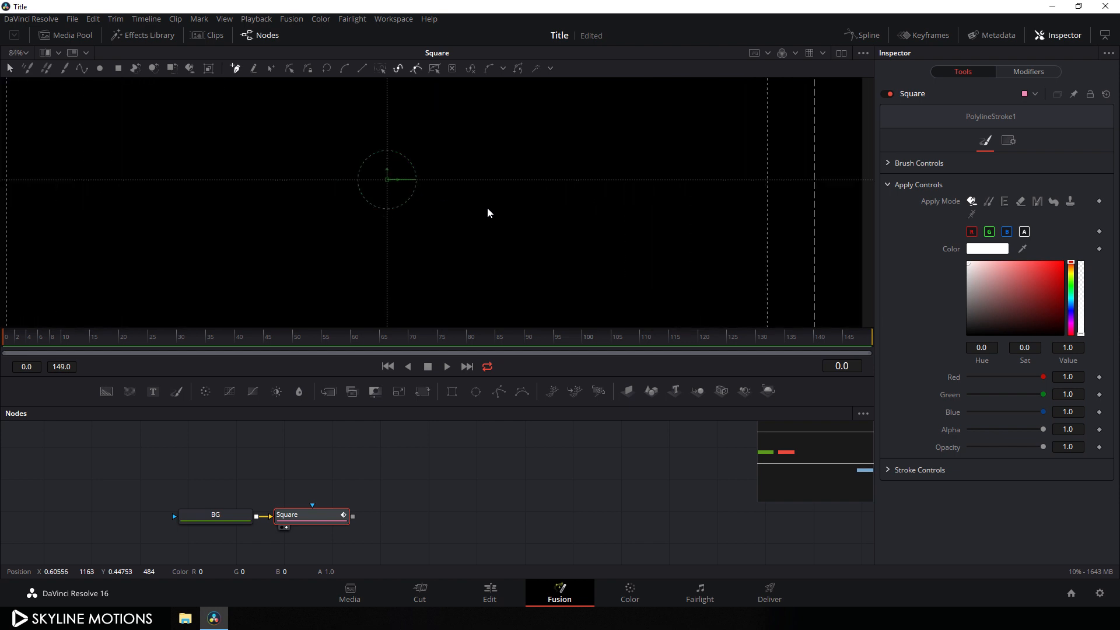
pyautogui.scroll(2, 488, 212)
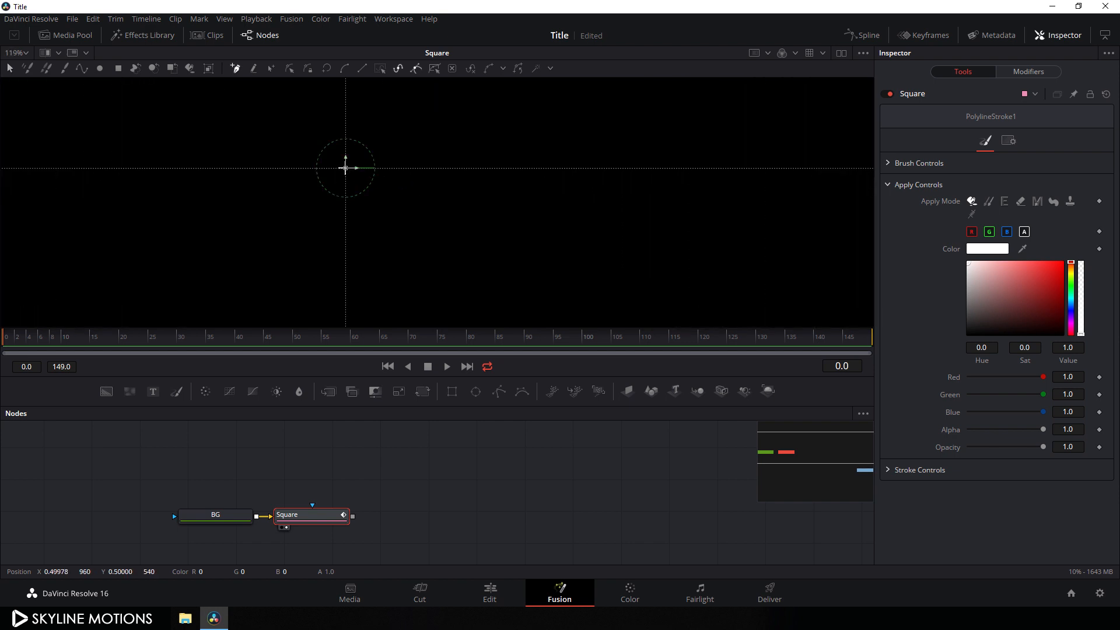
pyautogui.rightClick(345, 168)
pyautogui.moveTo(401, 382)
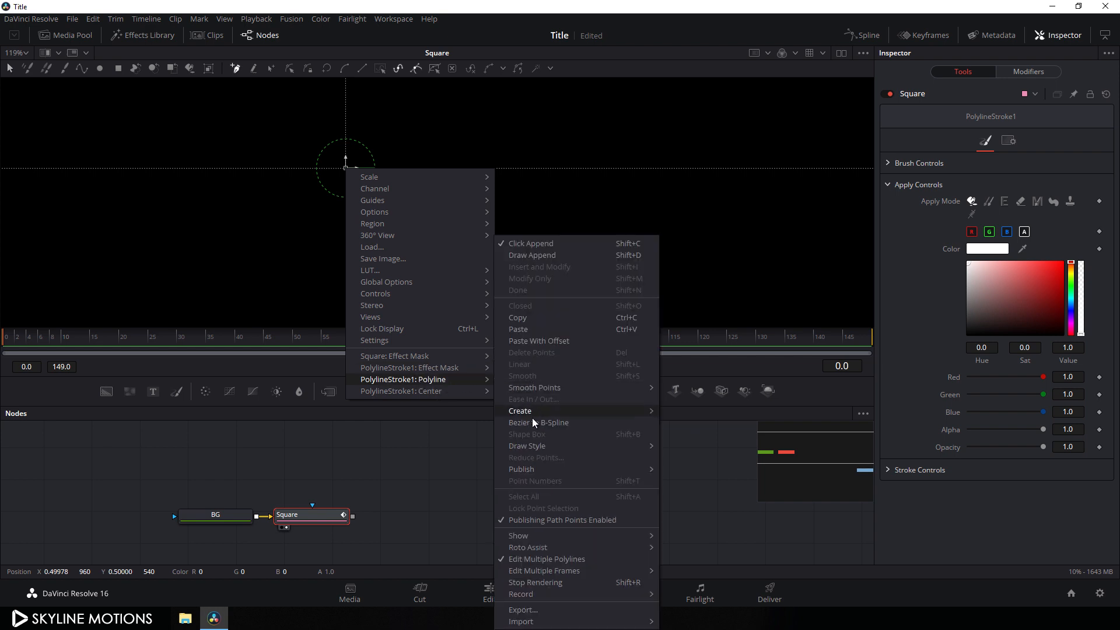
pyautogui.moveTo(534, 413)
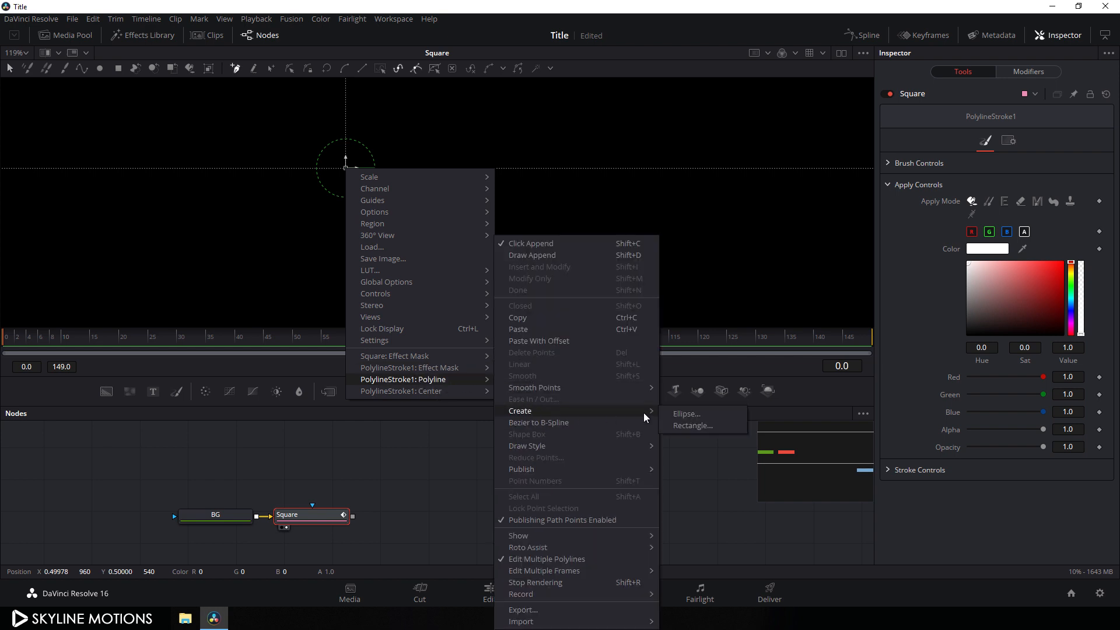
pyautogui.click(691, 426)
pyautogui.click(737, 432)
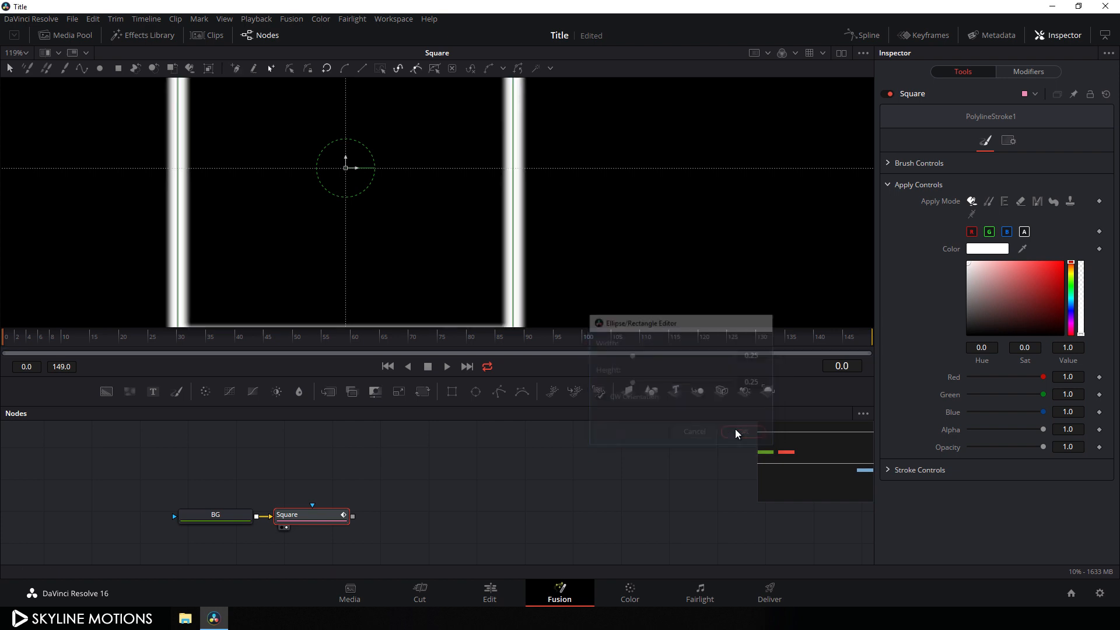
pyautogui.click(26, 54)
pyautogui.click(18, 68)
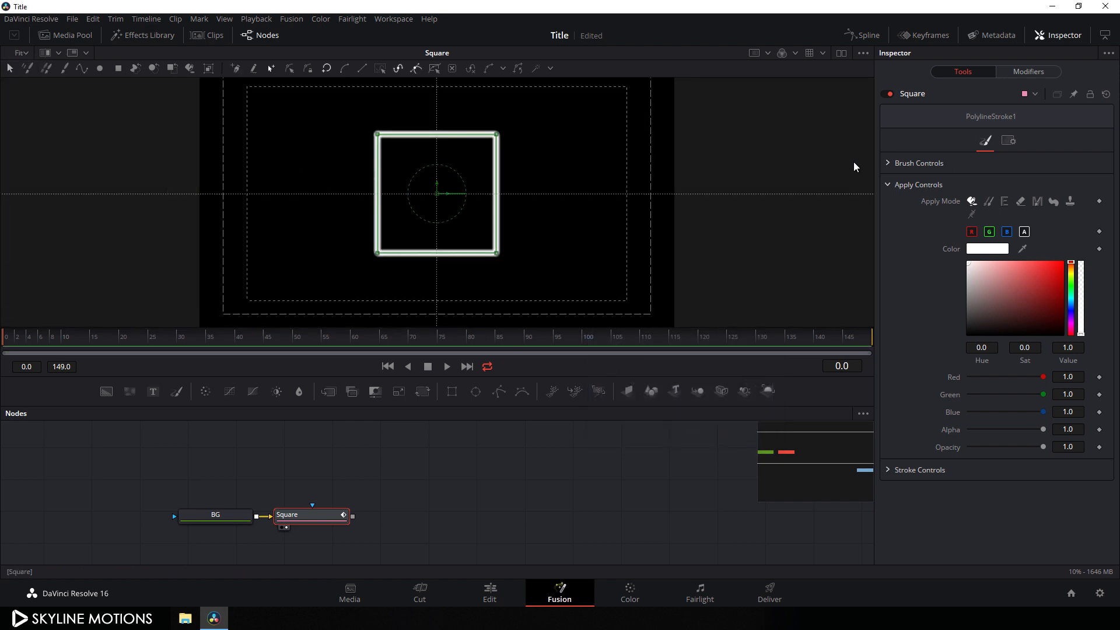
# Change the square stroke's brush shape to the hard-edged rectangular brush and set its size to 0.008.
pyautogui.click(888, 186)
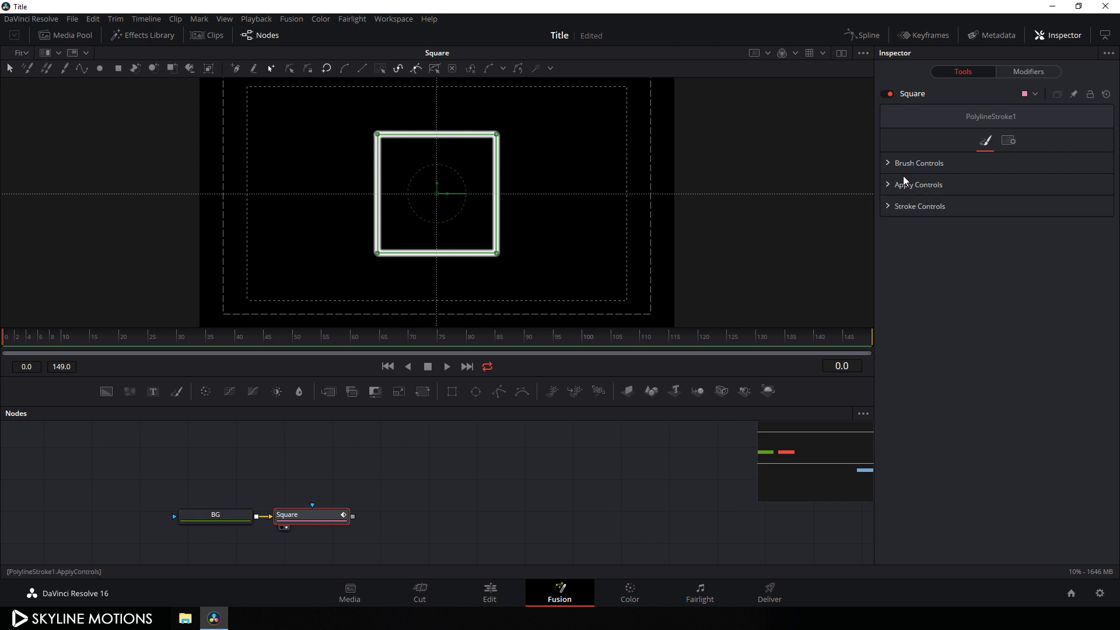
pyautogui.click(887, 163)
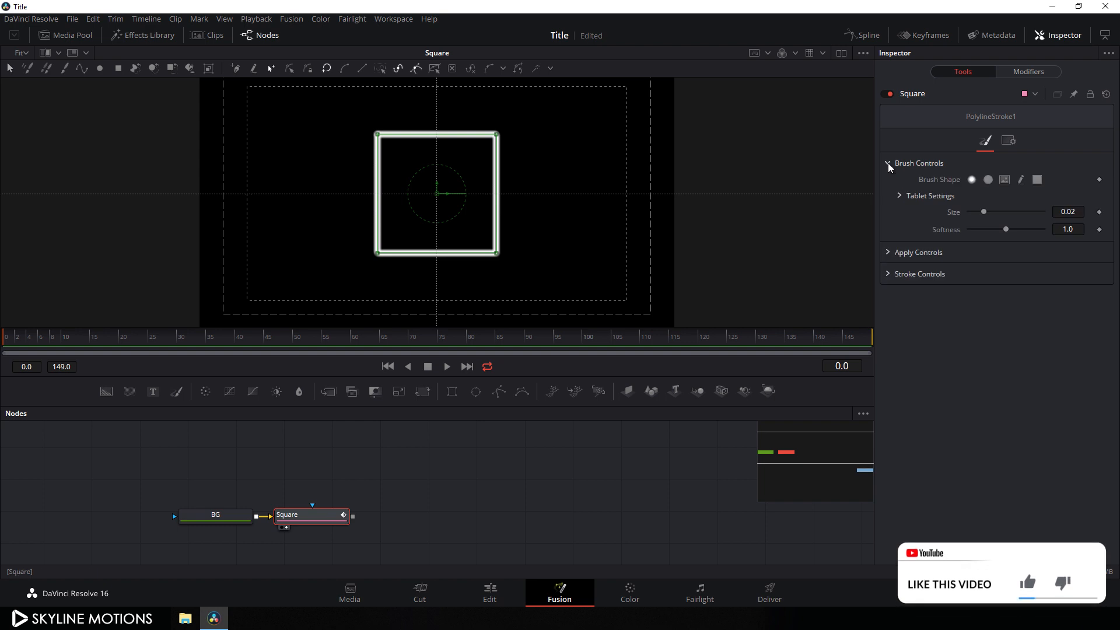
pyautogui.click(1036, 179)
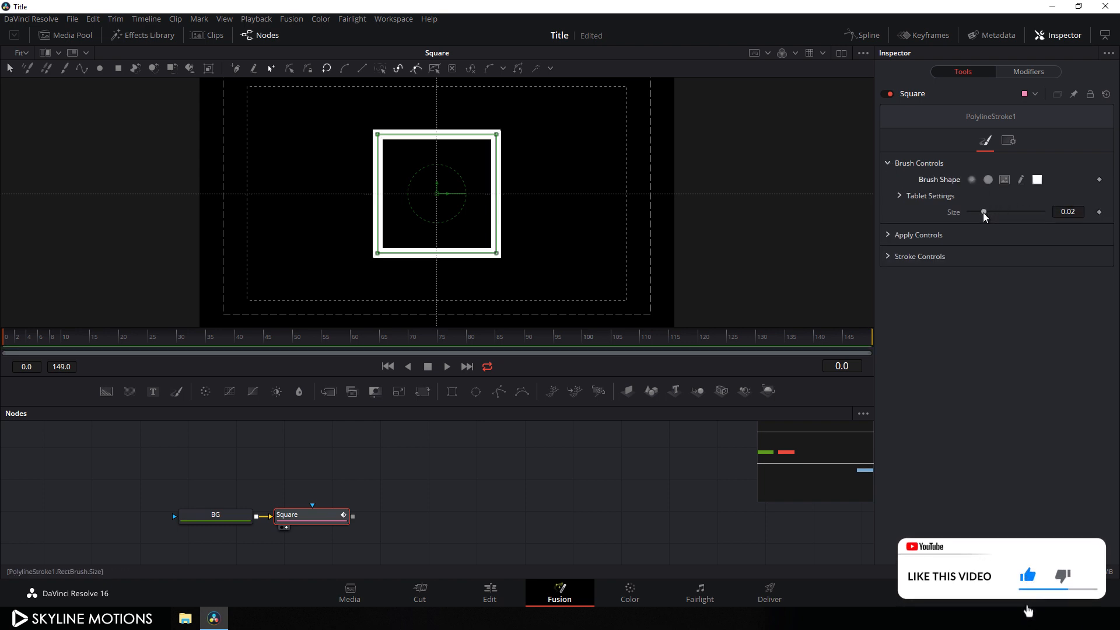
pyautogui.moveTo(982, 214); pyautogui.dragTo(976, 214)
pyautogui.click(1069, 212)
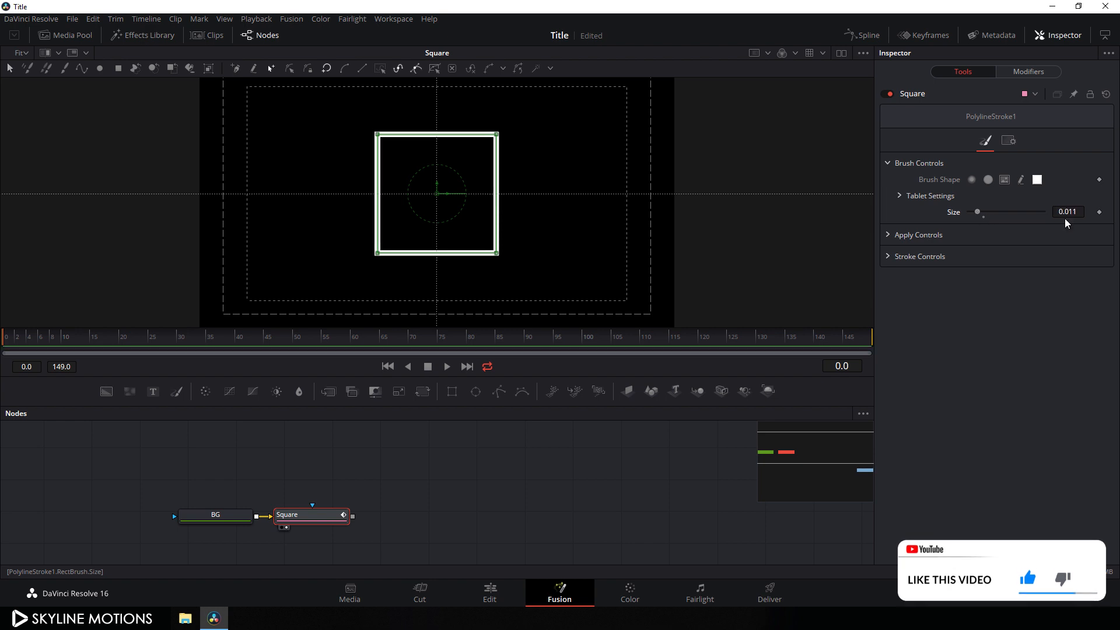
pyautogui.press('BackSpace')
pyautogui.write('.0')
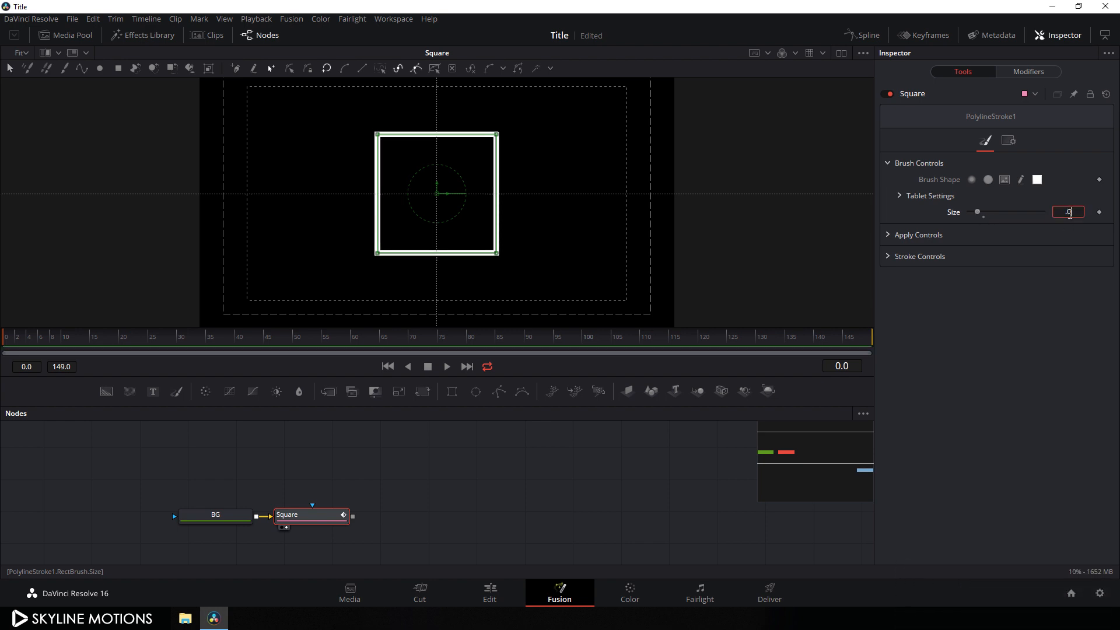
pyautogui.write('08')
pyautogui.press('Return')
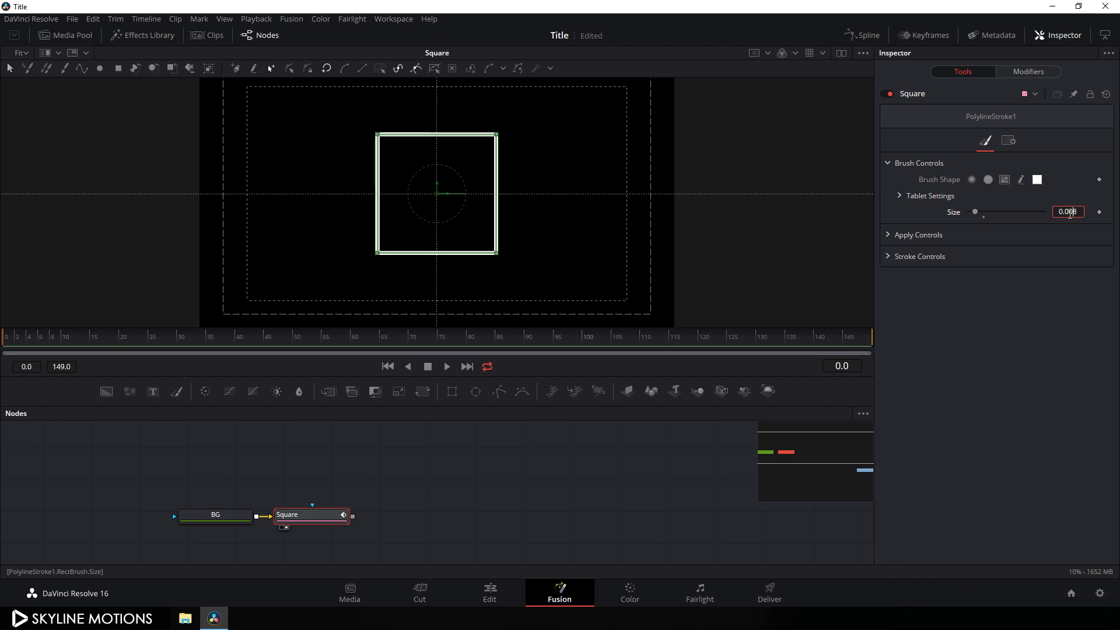
# Set the square polyline stroke's size in its stroke controls to 1.2.
pyautogui.click(887, 163)
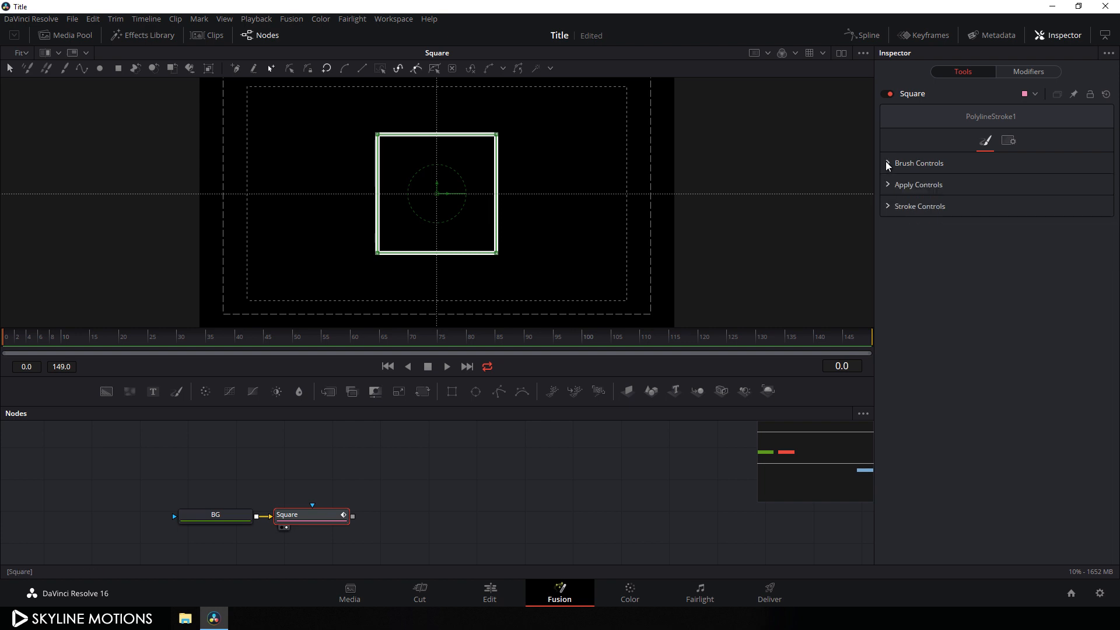
pyautogui.click(888, 206)
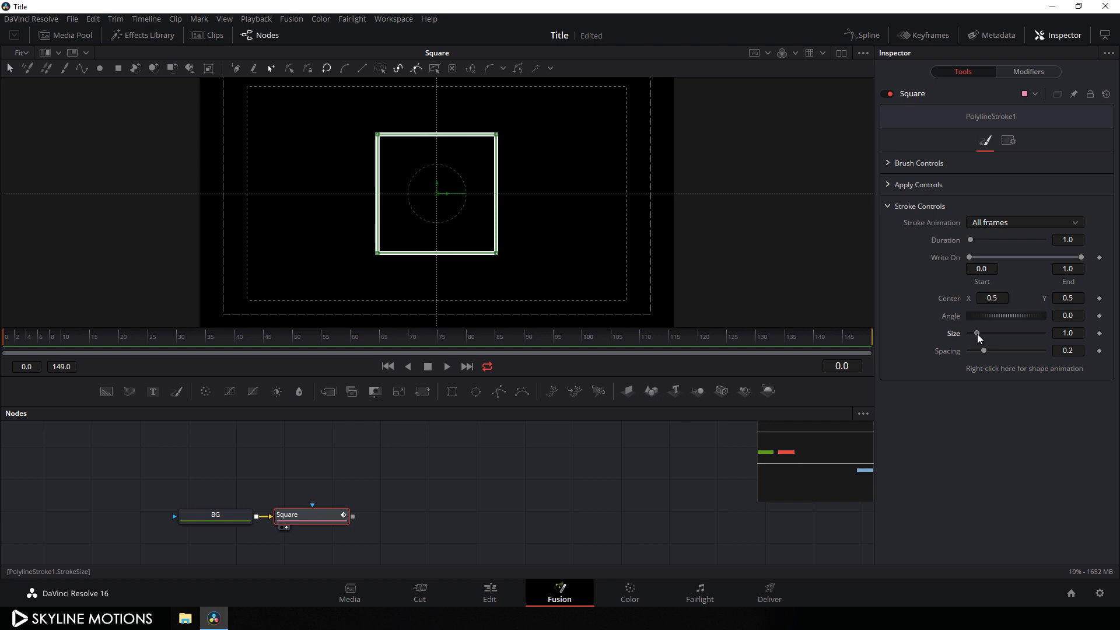
pyautogui.moveTo(978, 334); pyautogui.dragTo(979, 334)
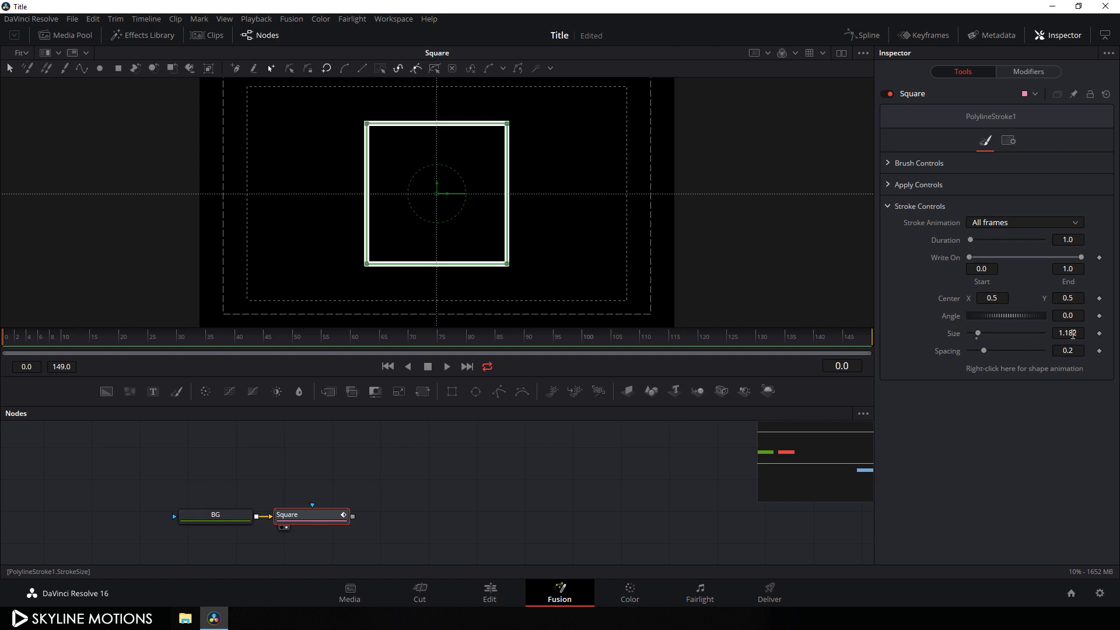
pyautogui.click(1072, 334)
pyautogui.write('1.2')
pyautogui.press('Tab')
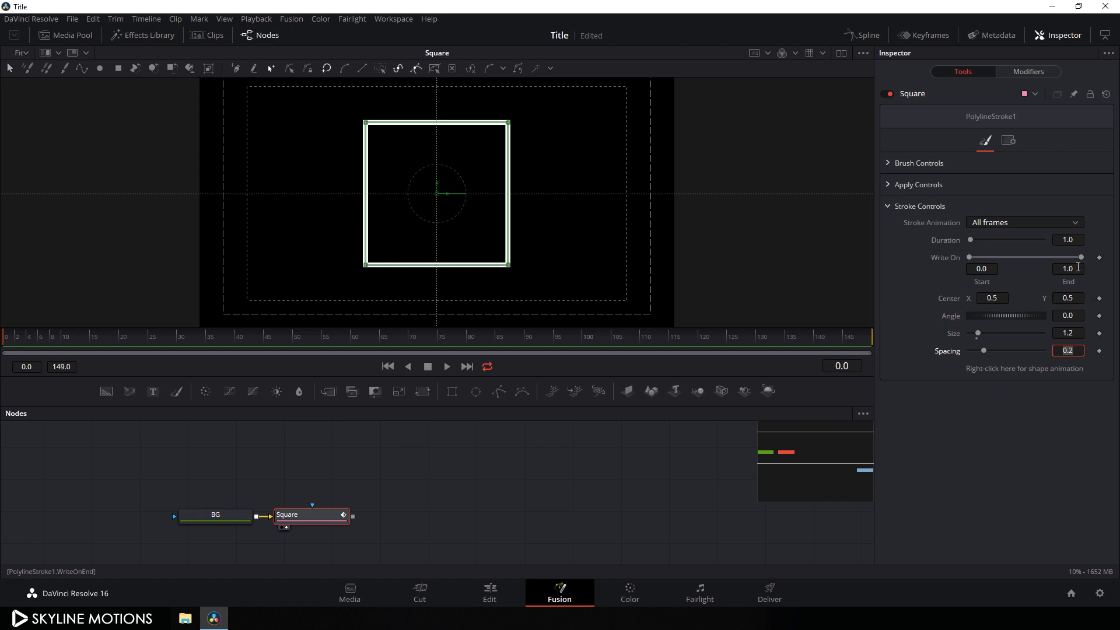
# Keyframe the square stroke's Write On End at 1.0 on frame 60 and 0.0 on frame 0, and play the animation.
pyautogui.moveTo(1080, 257)
pyautogui.mouseDown()
pyautogui.moveTo(1009, 258)
pyautogui.moveTo(1081, 262)
pyautogui.mouseUp()
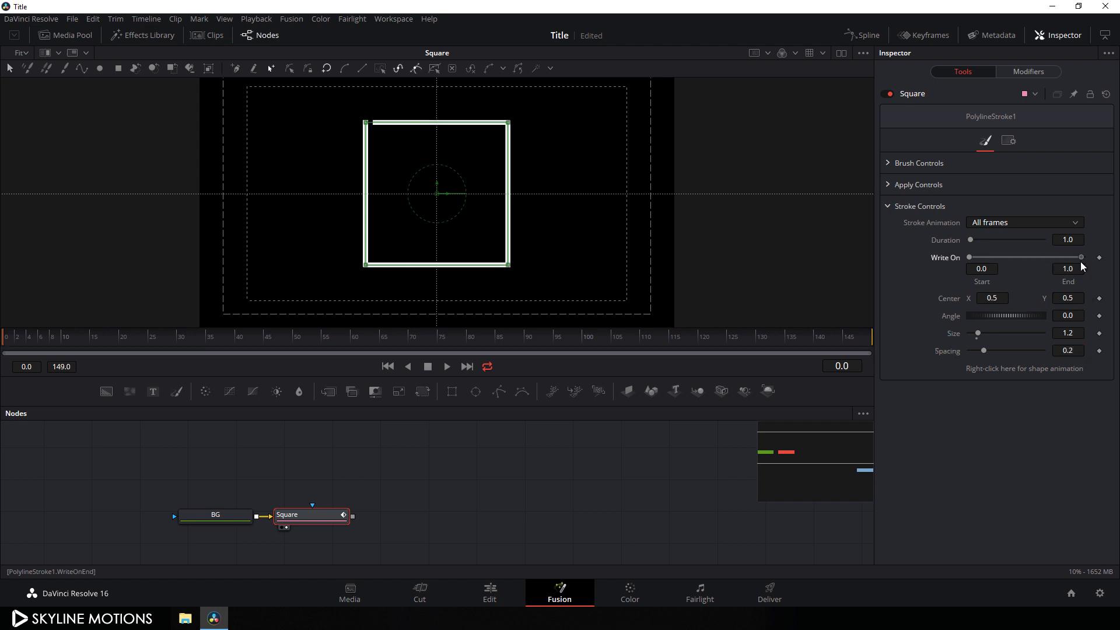
pyautogui.click(353, 338)
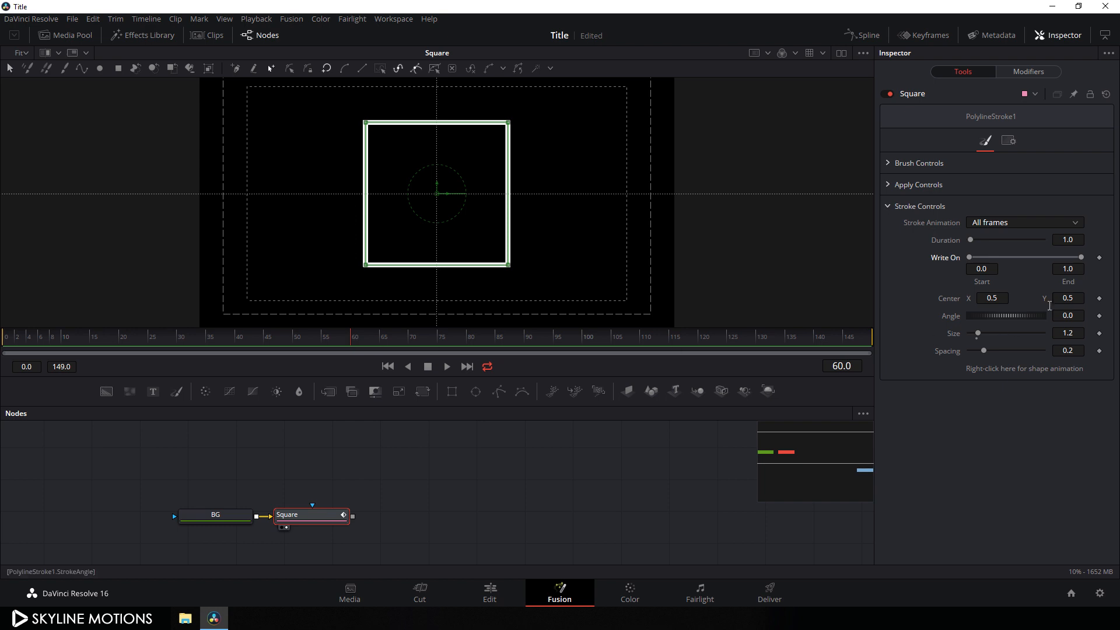
pyautogui.rightClick(1067, 287)
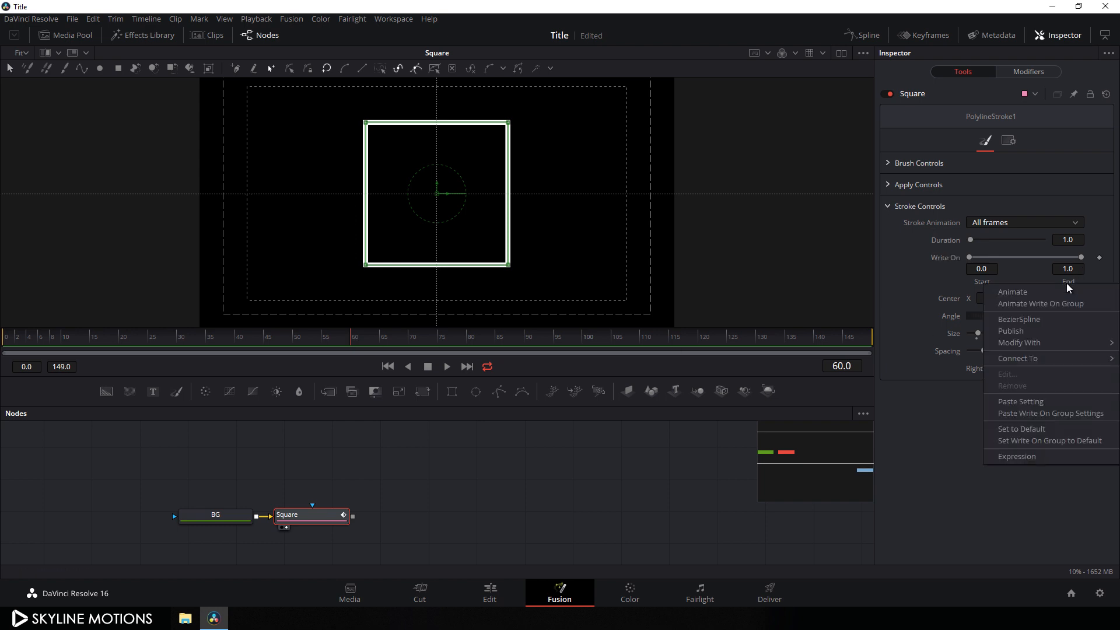
pyautogui.click(1035, 297)
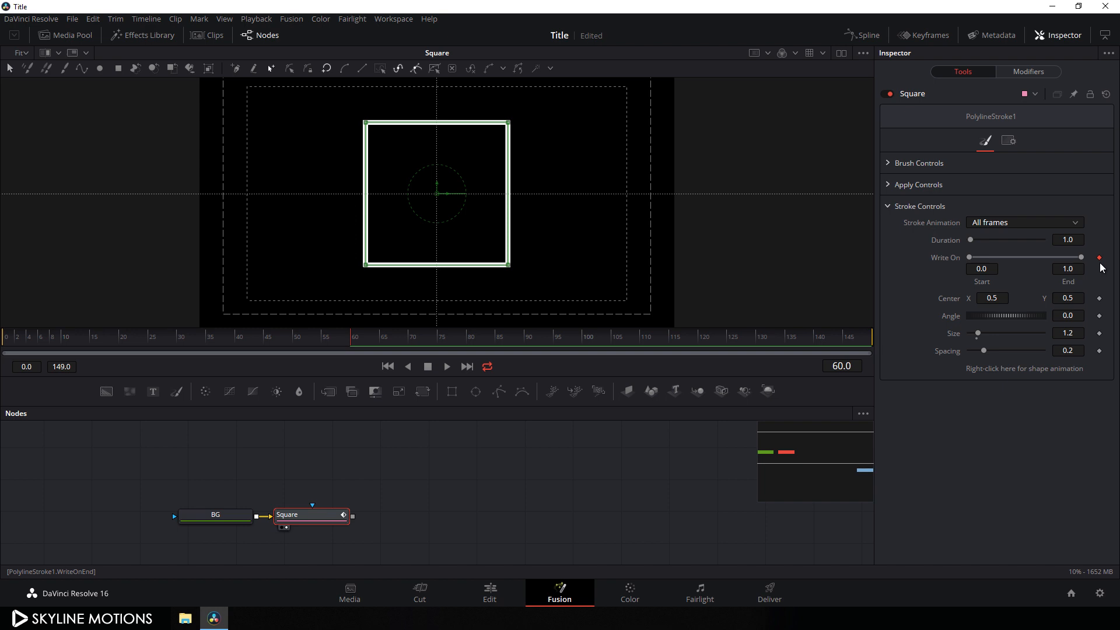
pyautogui.moveTo(326, 343); pyautogui.dragTo(2, 343)
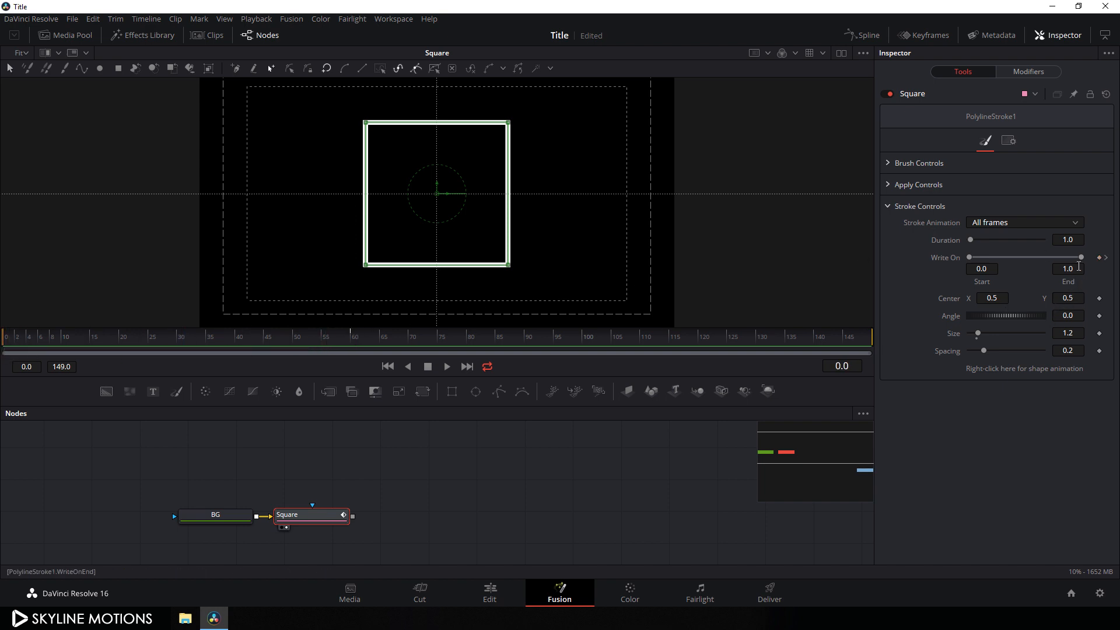
pyautogui.moveTo(1082, 264); pyautogui.dragTo(970, 259)
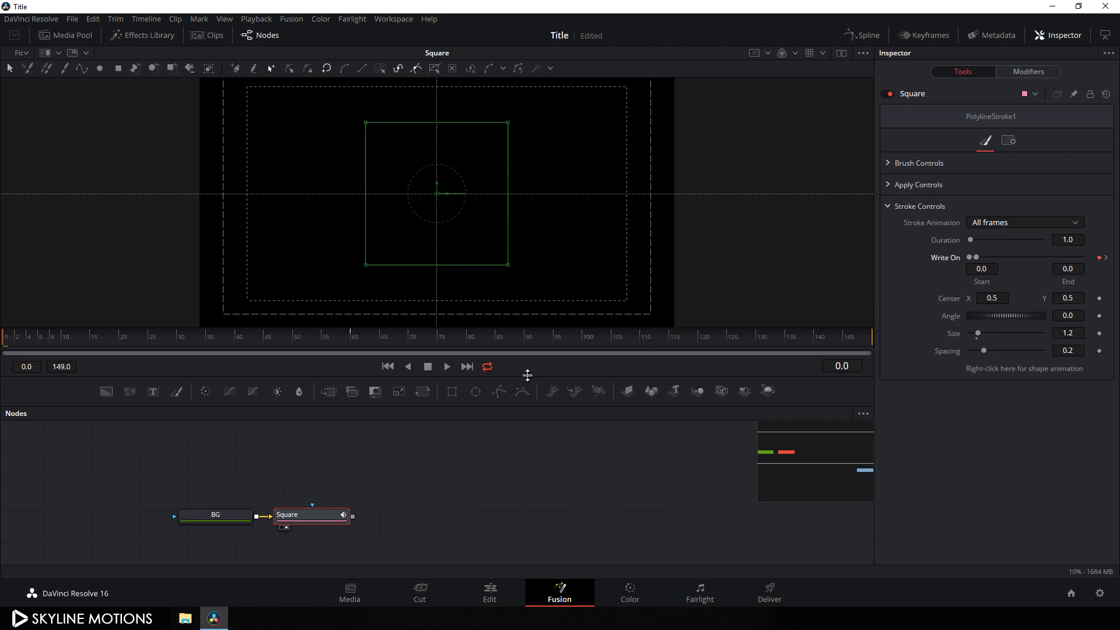
pyautogui.click(447, 367)
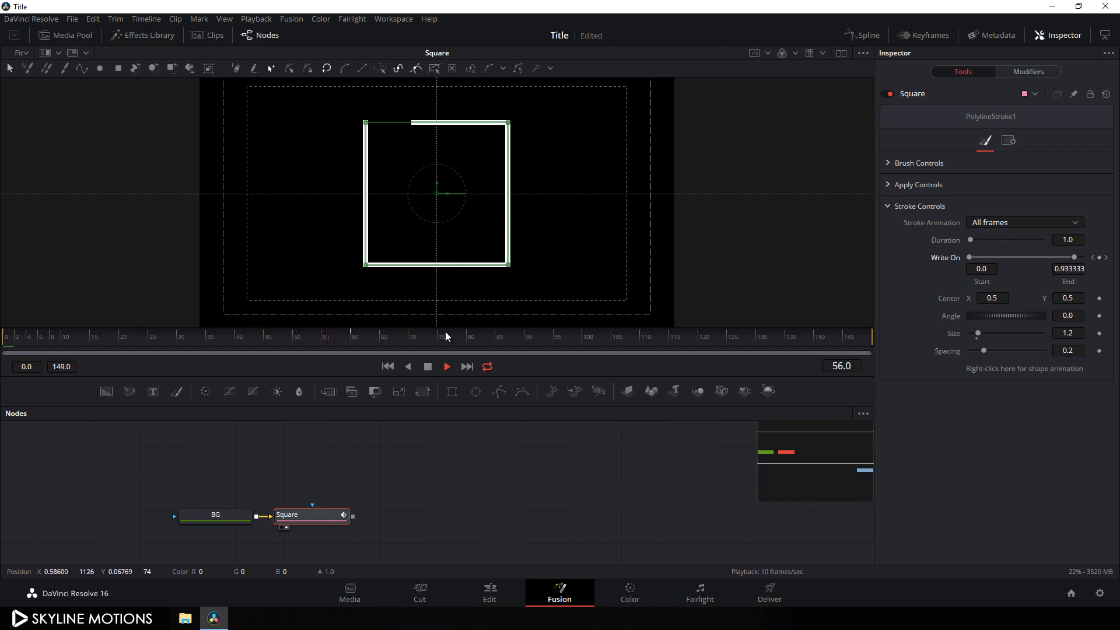
pyautogui.click(428, 367)
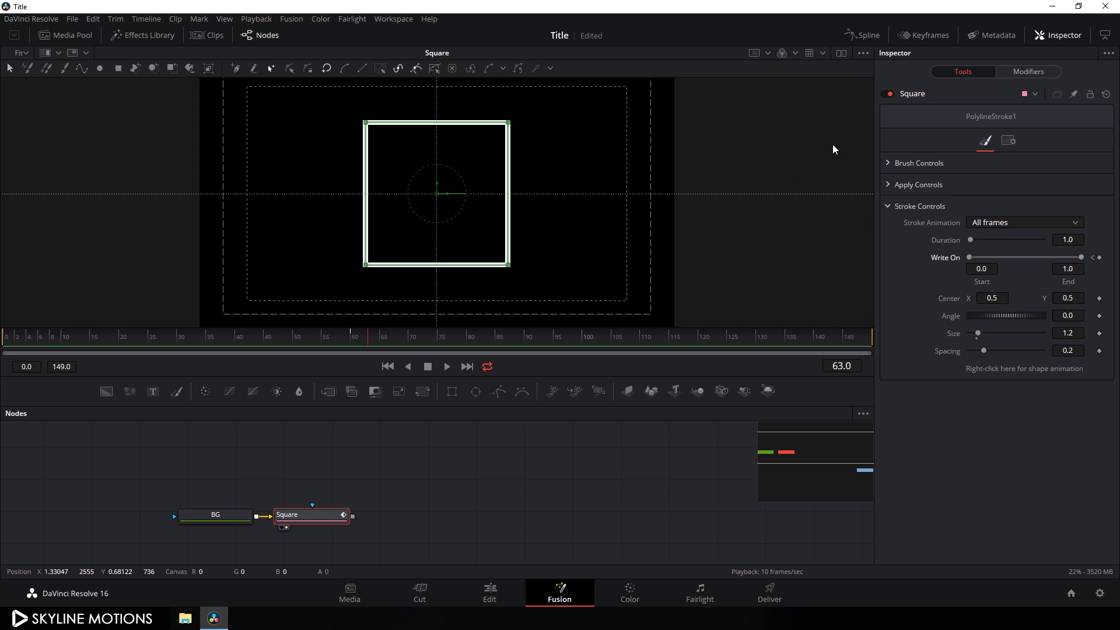
# Show the Square node's curve fitted in the Spline editor and smooth both Write On End keyframes.
pyautogui.click(863, 35)
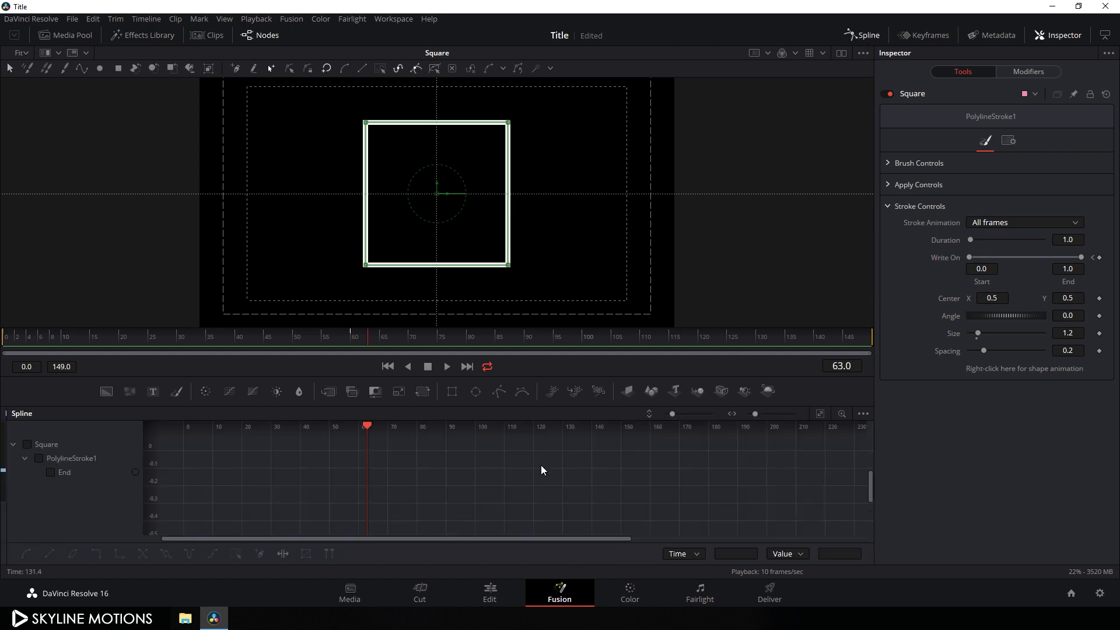
pyautogui.click(13, 445)
pyautogui.click(27, 445)
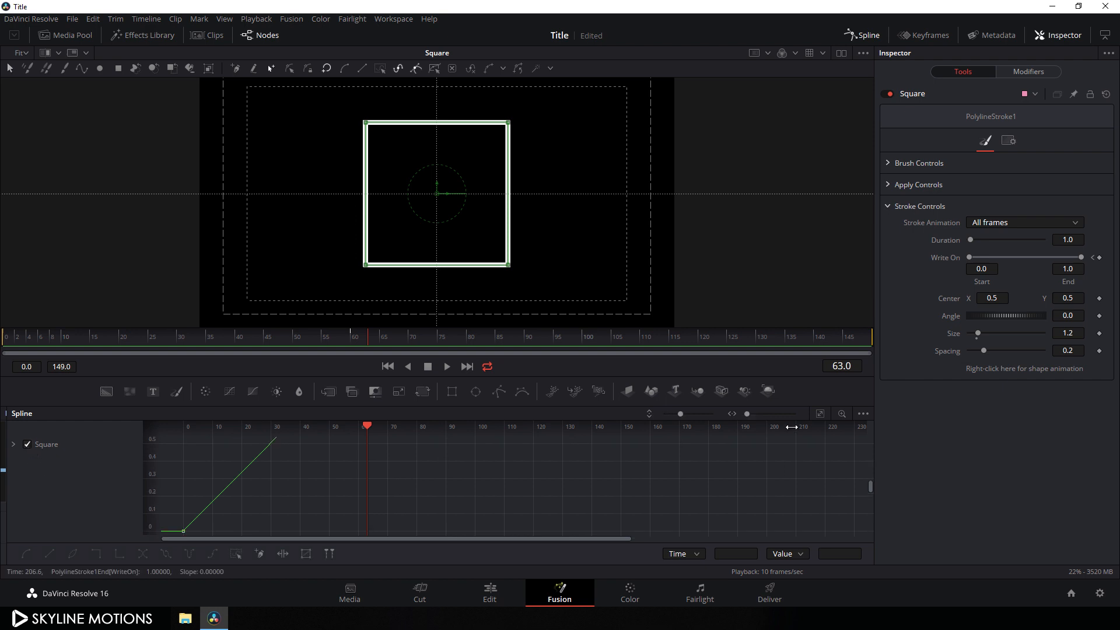
pyautogui.click(819, 413)
pyautogui.moveTo(816, 440); pyautogui.dragTo(209, 530)
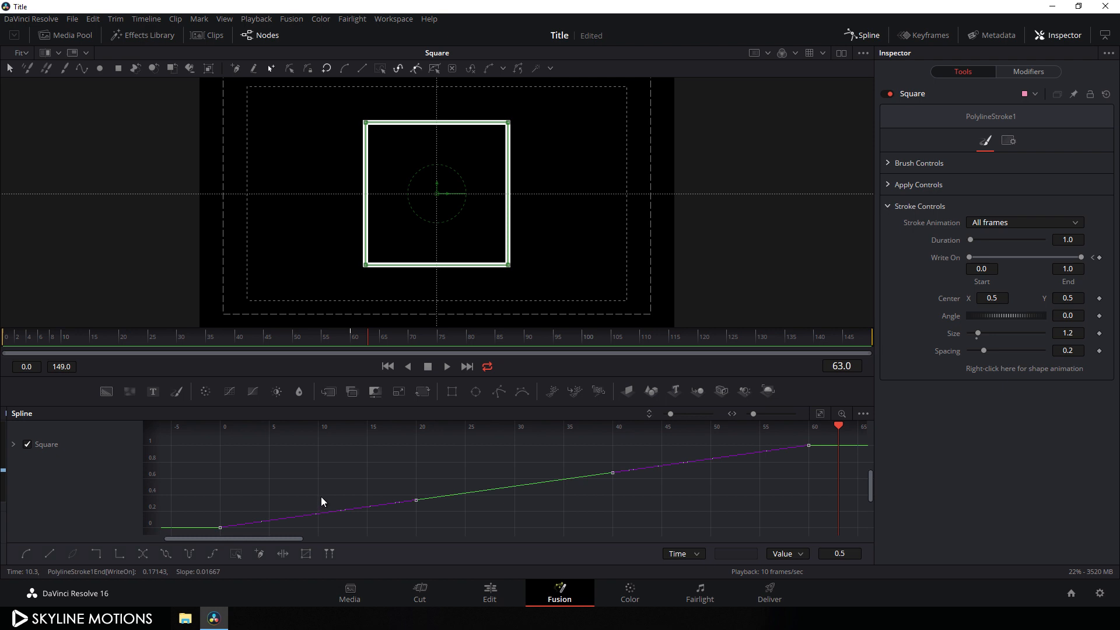
pyautogui.press('s')
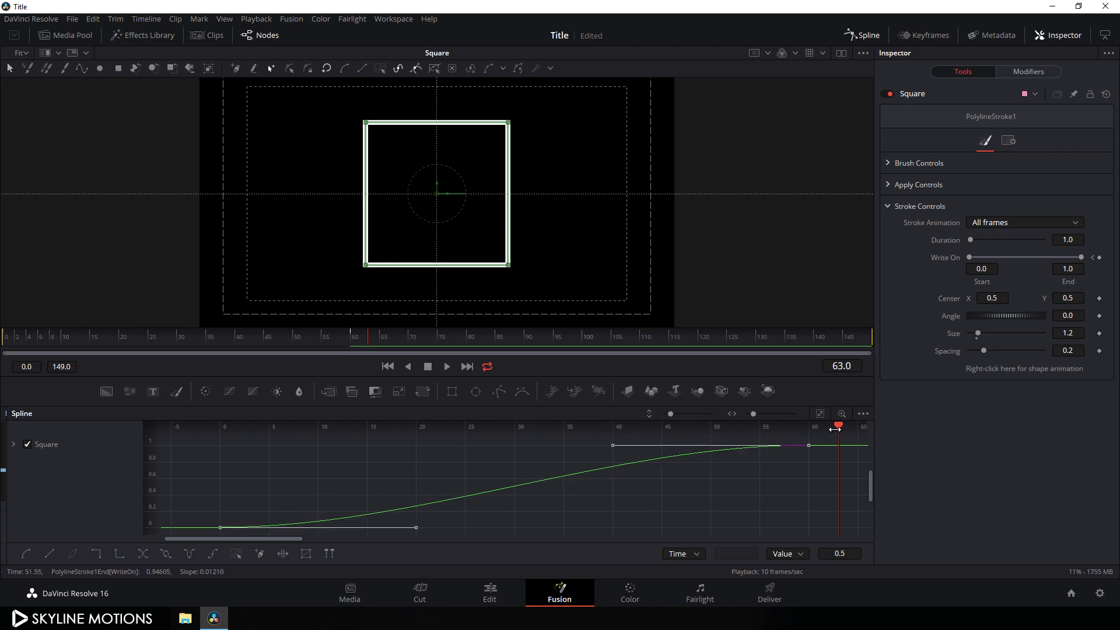
# Extend the frame 60 keyframe's incoming handle back to frame 0, close the Spline editor and play the eased animation.
pyautogui.moveTo(839, 427)
pyautogui.mouseDown()
pyautogui.moveTo(460, 445)
pyautogui.moveTo(222, 438)
pyautogui.mouseUp()
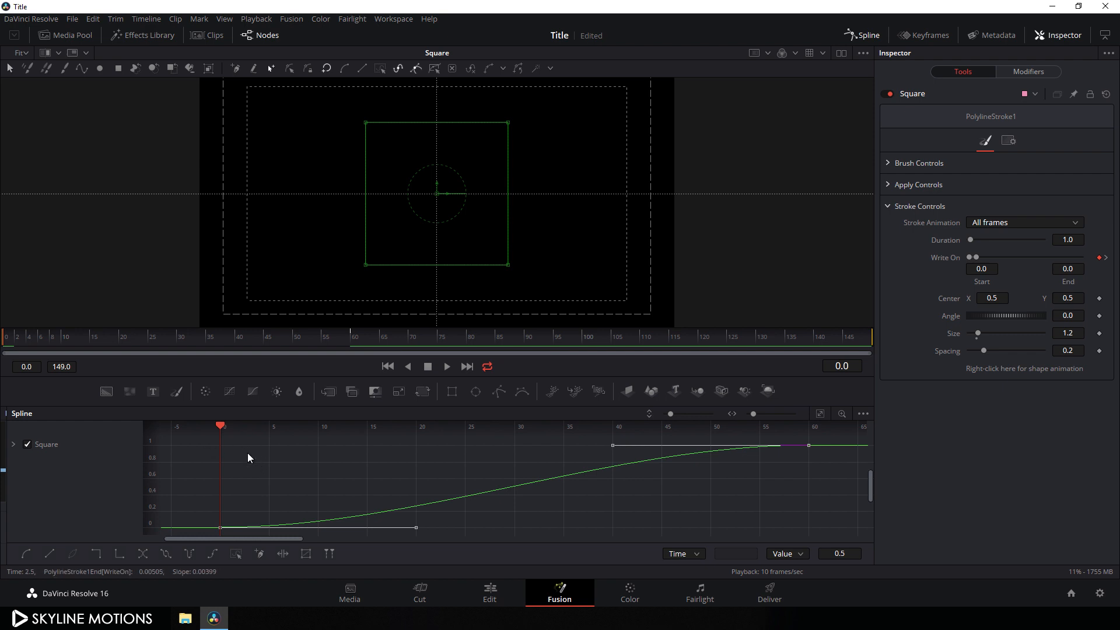
pyautogui.moveTo(611, 452); pyautogui.dragTo(219, 452)
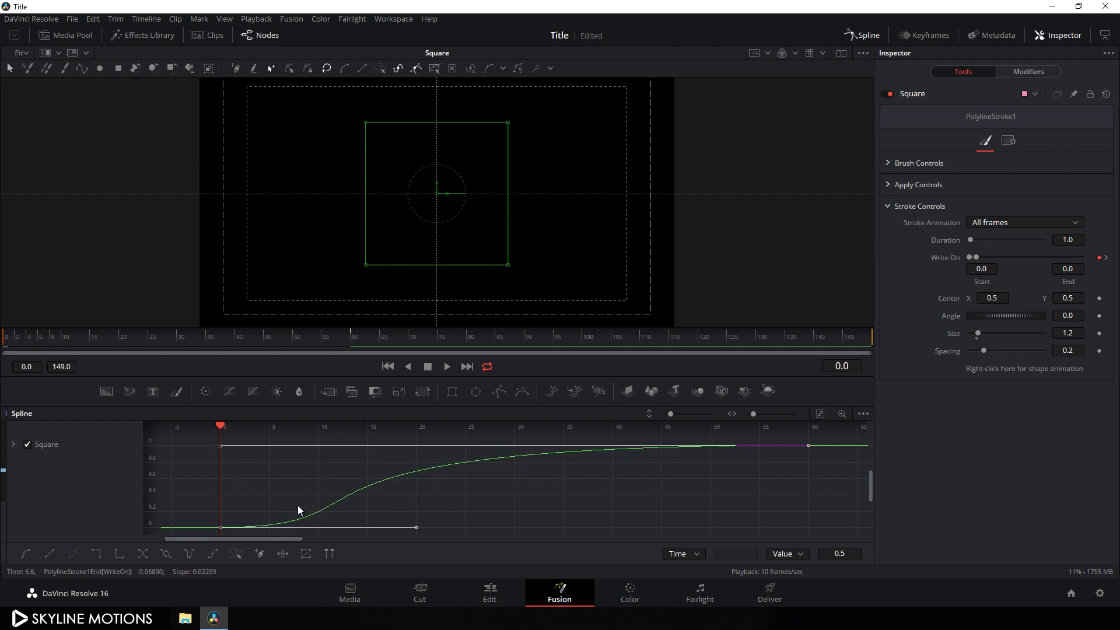
pyautogui.click(861, 35)
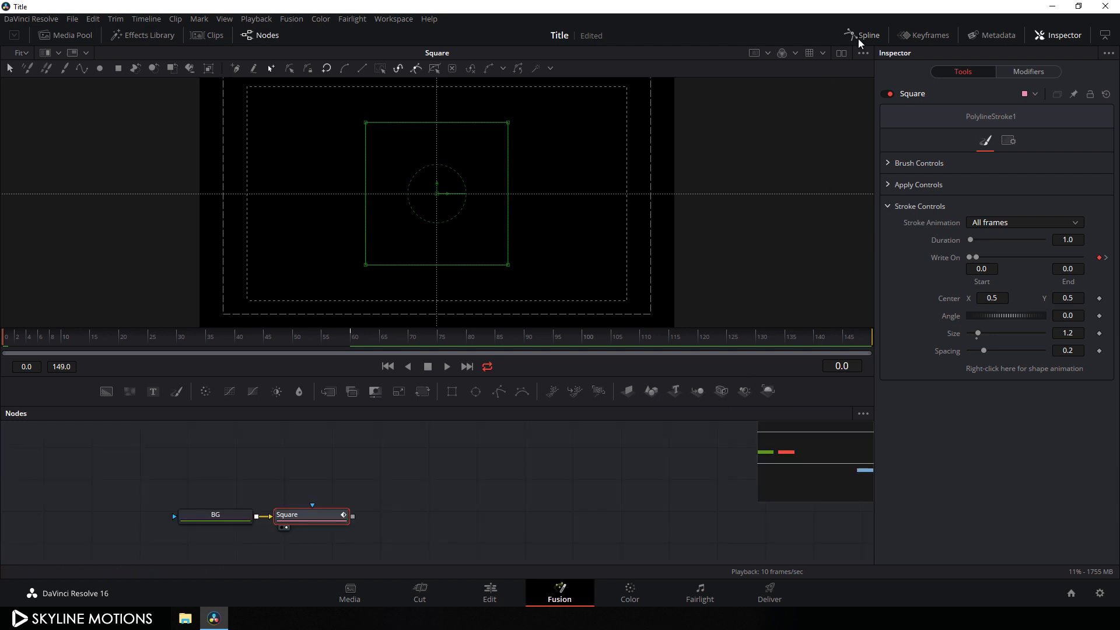
pyautogui.click(448, 366)
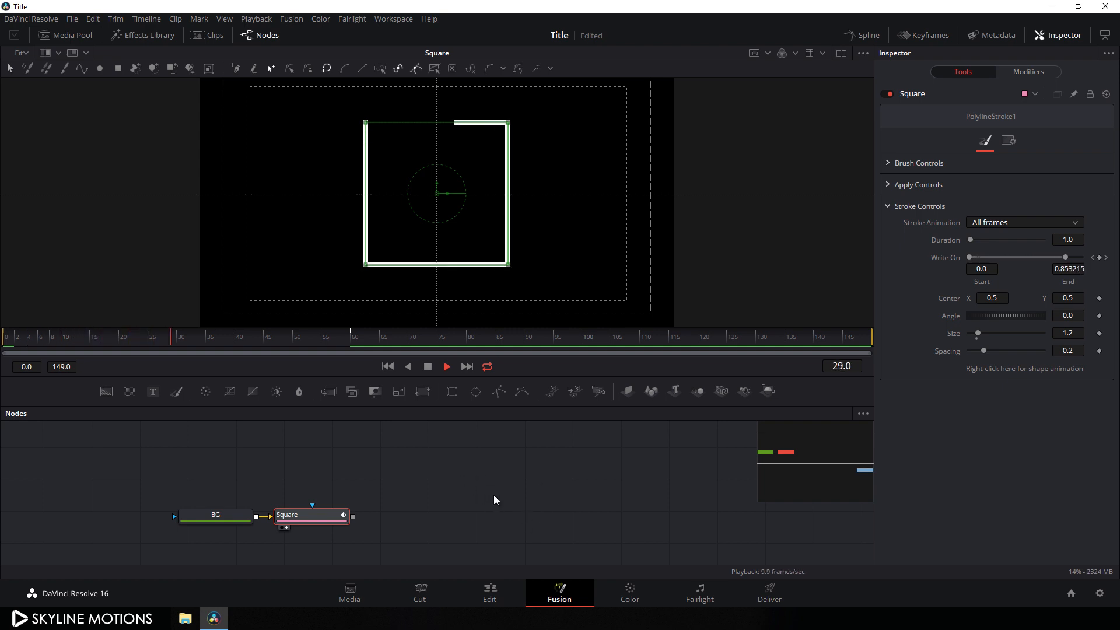
pyautogui.click(427, 367)
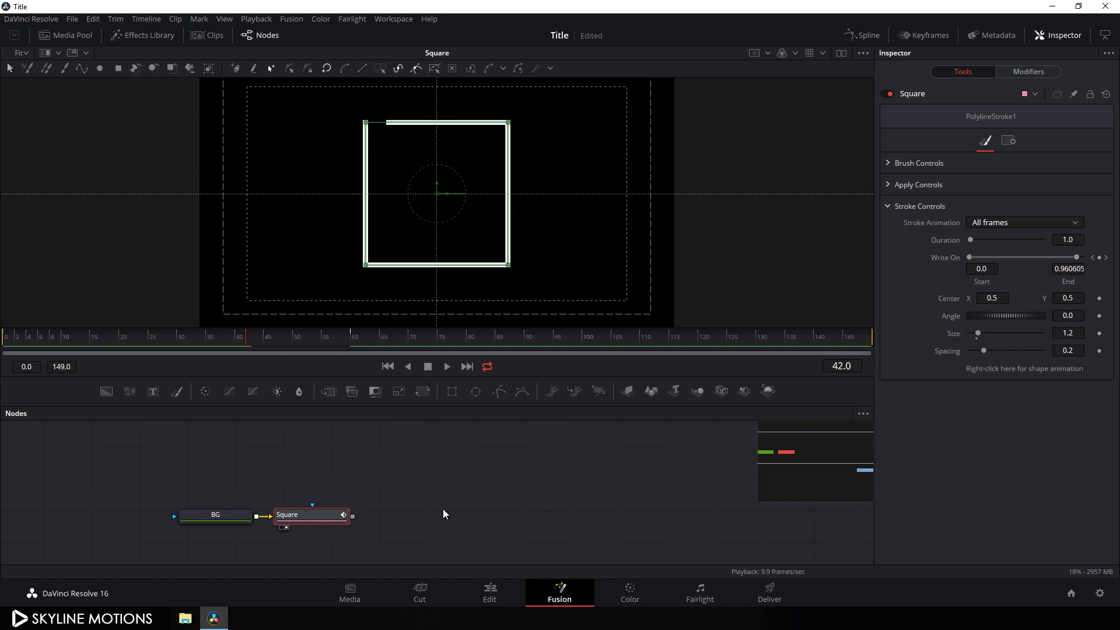
# Add a Transform node after the Square node and display its output in the viewer.
pyautogui.moveTo(443, 509); pyautogui.dragTo(448, 488)
pyautogui.click(444, 530)
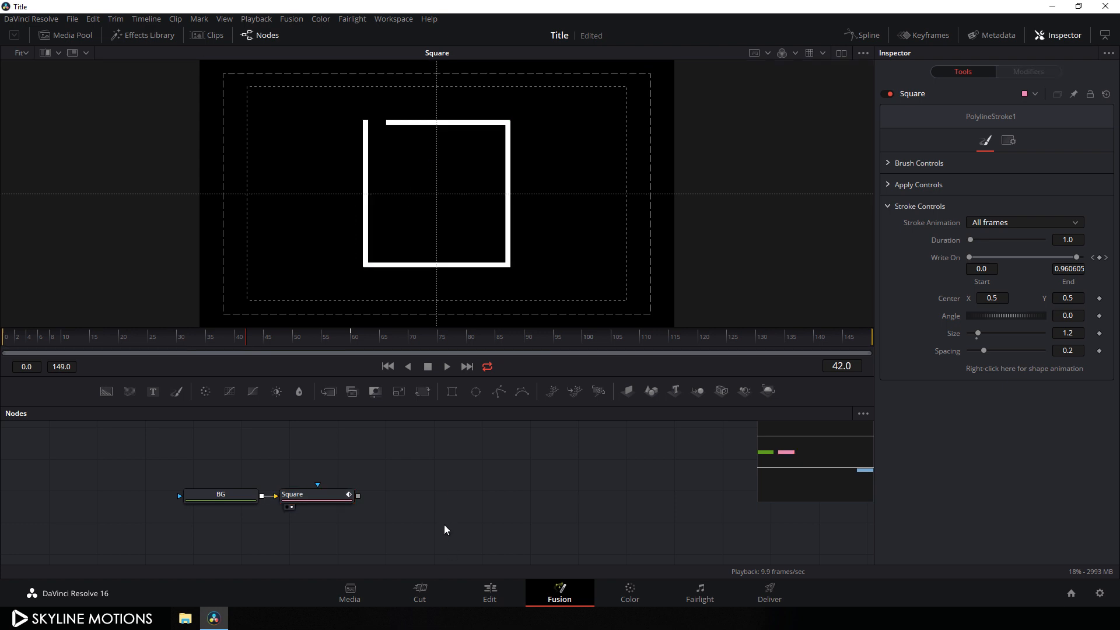
pyautogui.click(317, 502)
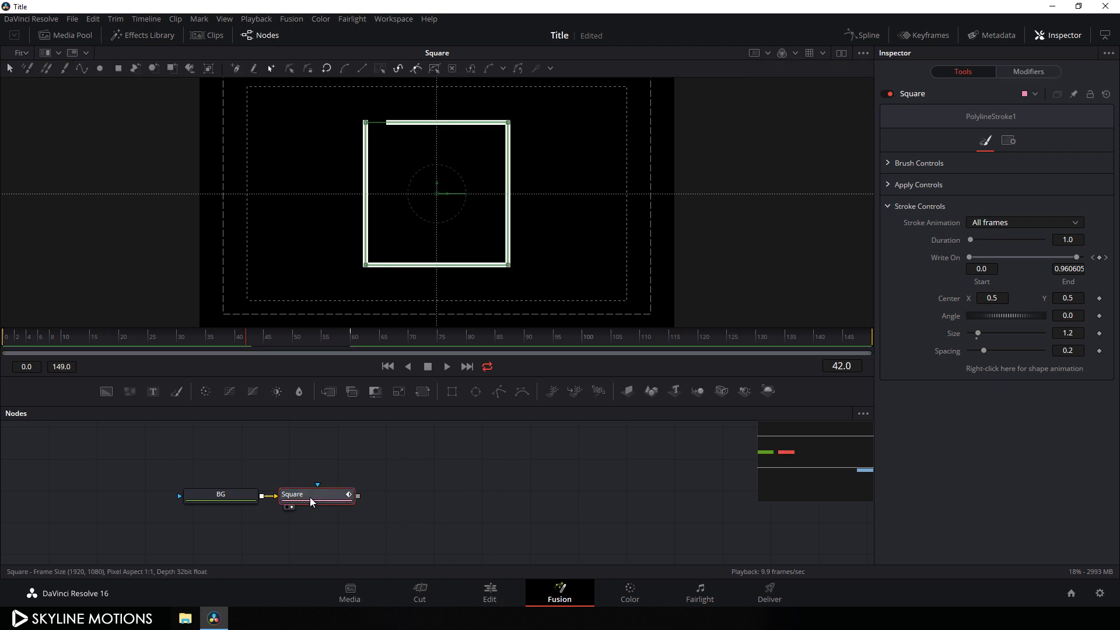
pyautogui.click(423, 394)
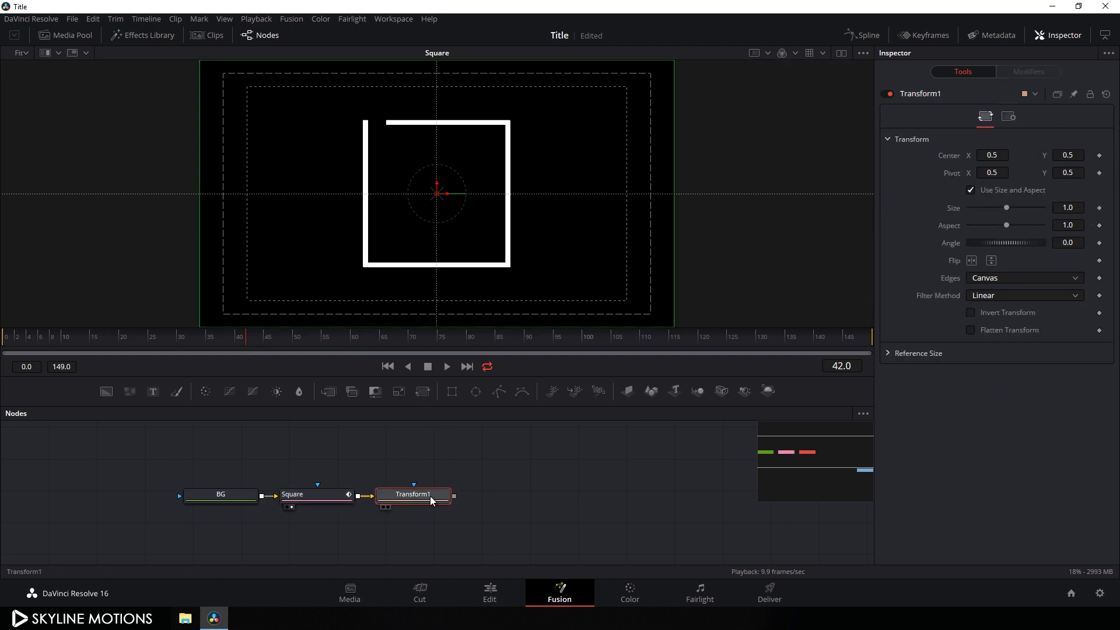
pyautogui.moveTo(430, 275); pyautogui.dragTo(429, 248)
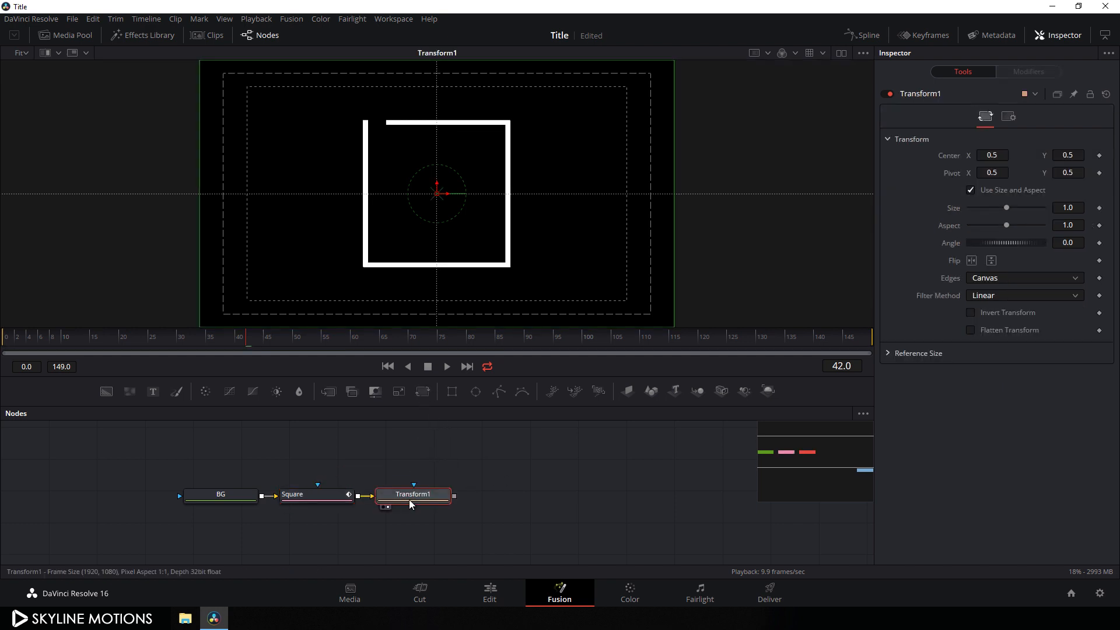
# Rename the Transform node as Rotation.
pyautogui.press('F2')
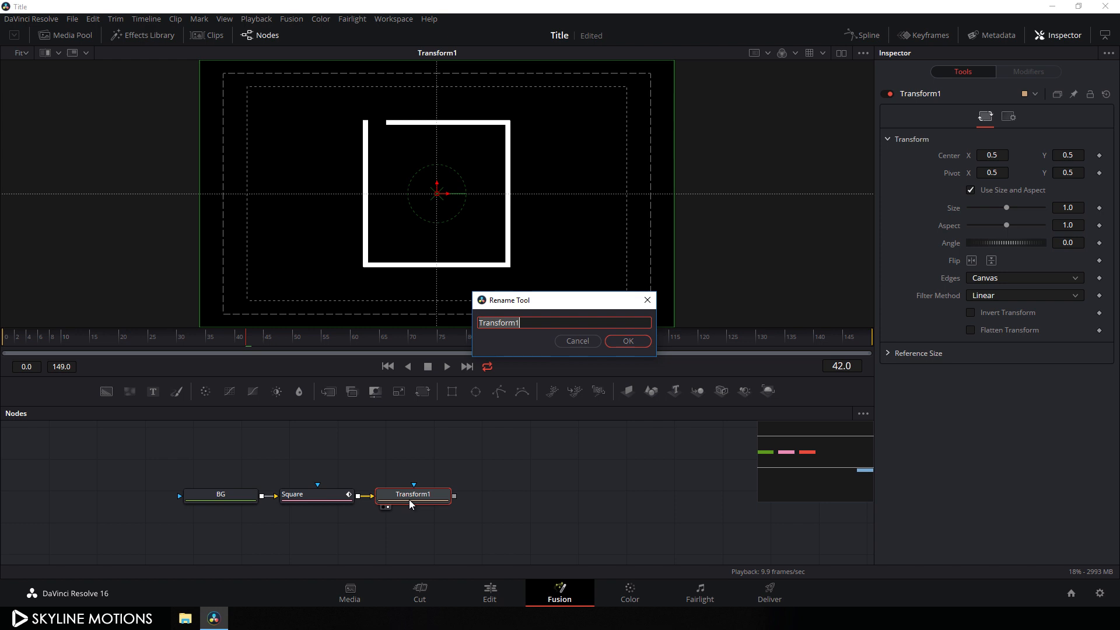
pyautogui.press('BackSpace')
pyautogui.click(625, 342)
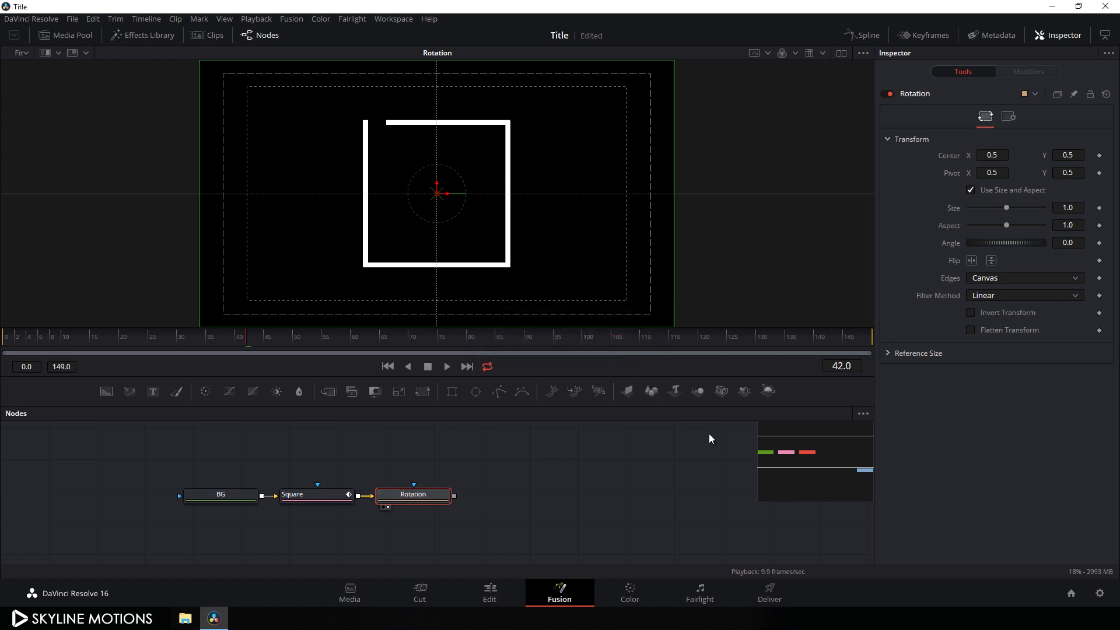
# Try rotating with the Rotation node's Angle and with the Square stroke's own Angle, resetting each to 0.0.
pyautogui.moveTo(1015, 244); pyautogui.dragTo(1011, 244)
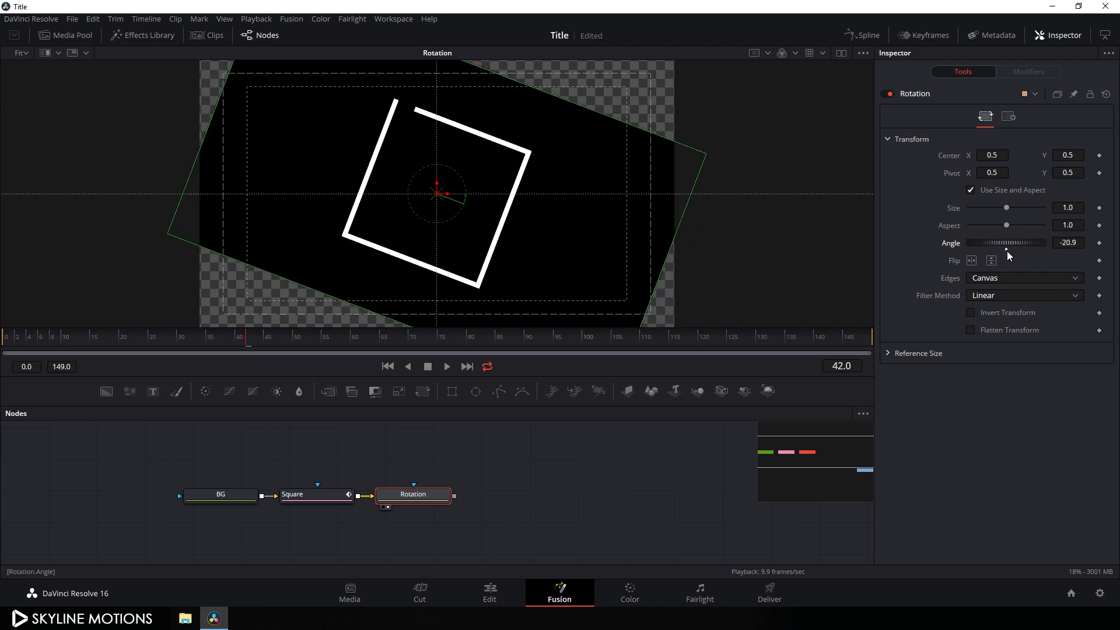
pyautogui.doubleClick(1008, 243)
pyautogui.click(320, 497)
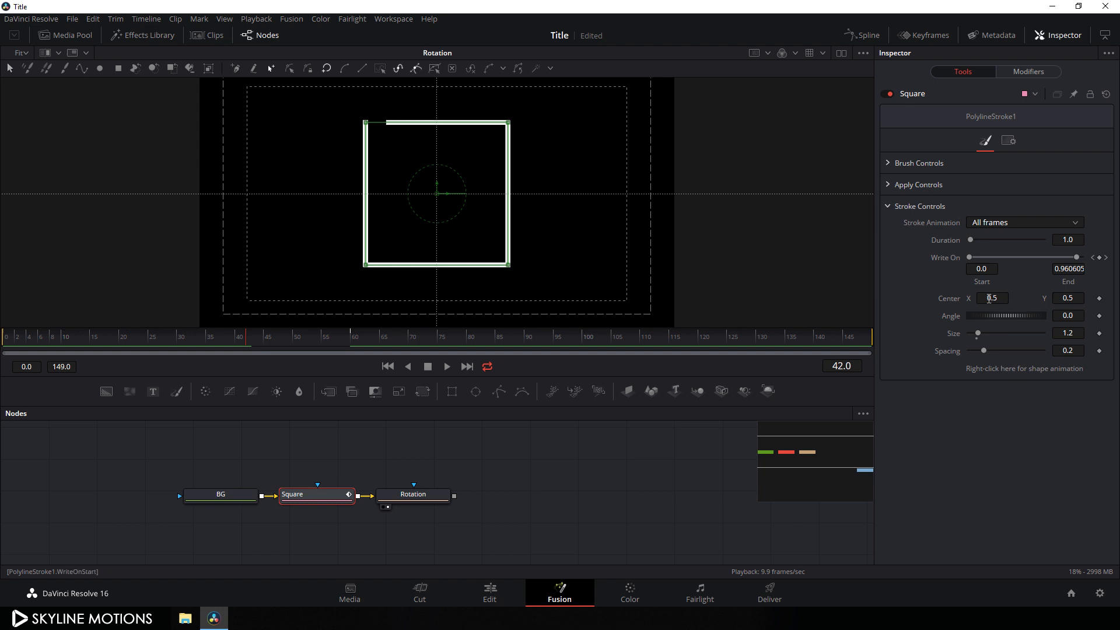
pyautogui.moveTo(999, 323); pyautogui.dragTo(1010, 317)
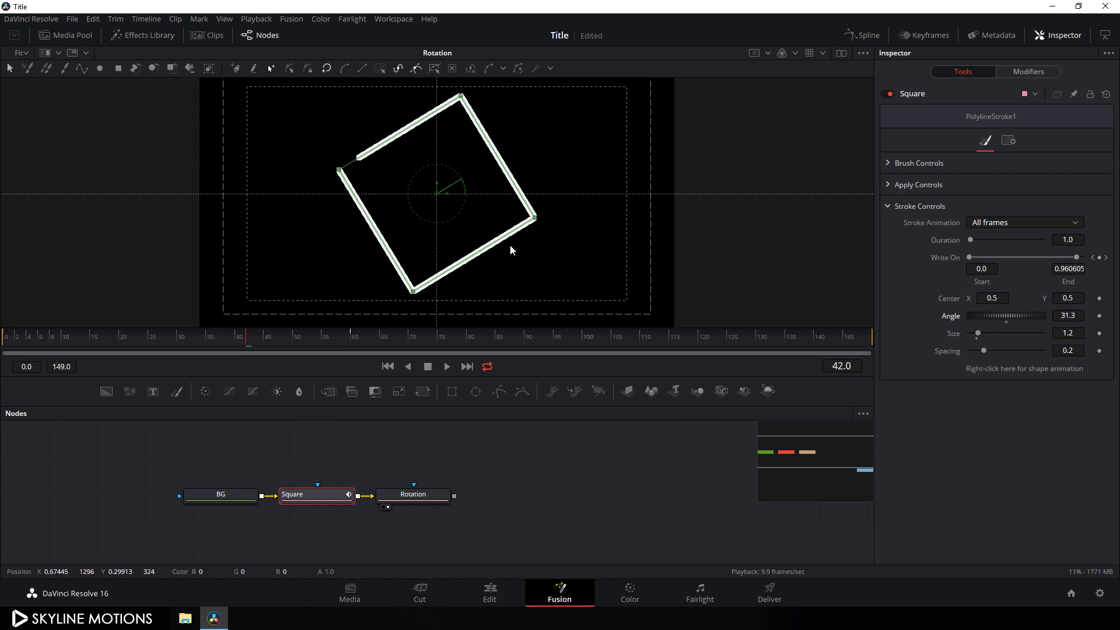
pyautogui.scroll(2, 523, 246)
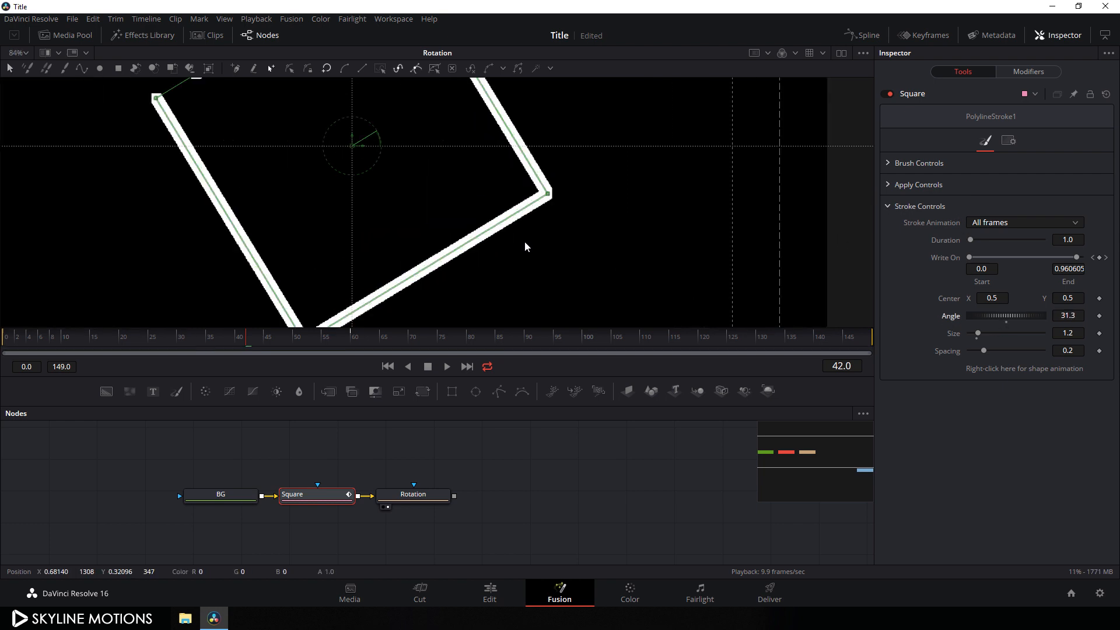
pyautogui.scroll(-2, 468, 260)
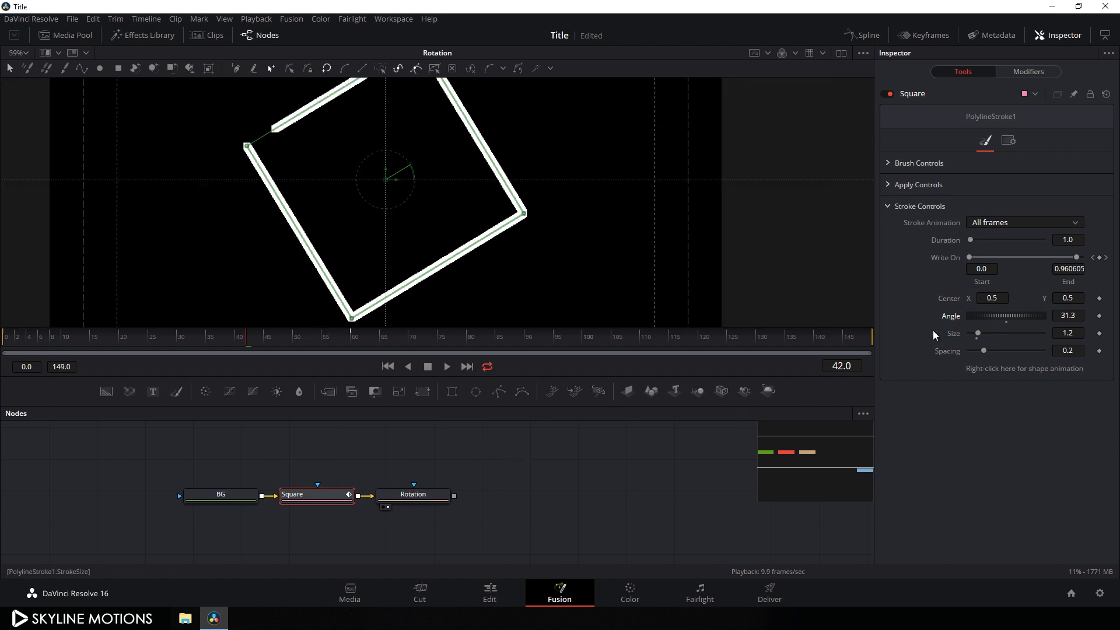
pyautogui.click(1006, 322)
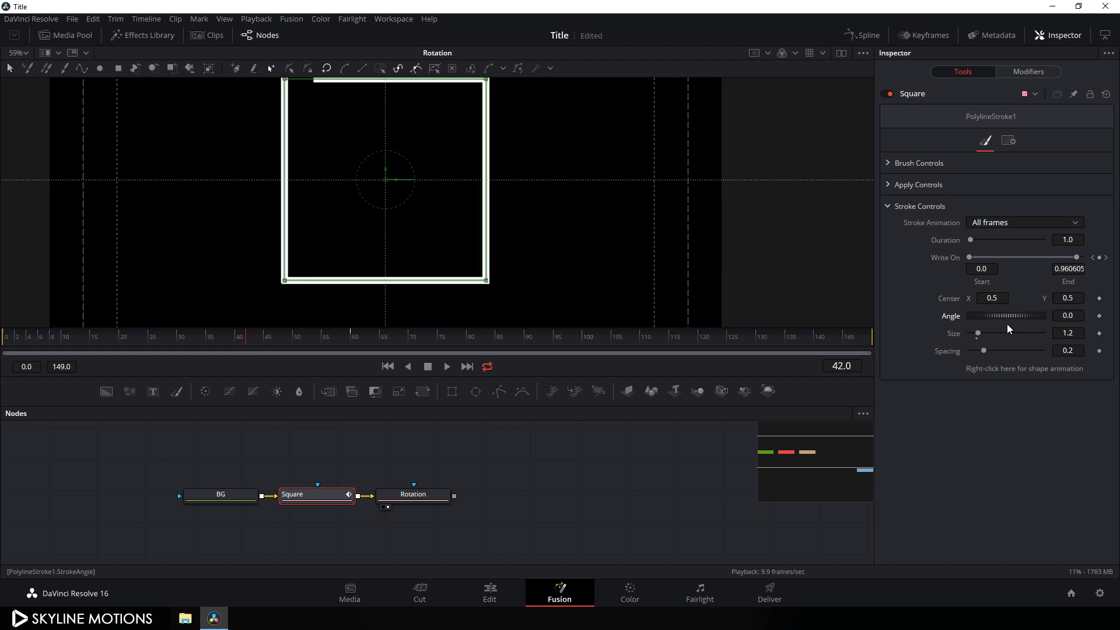
# Animate the Rotation node's Angle with a keyframe of 0.0 at frame 60.
pyautogui.click(428, 503)
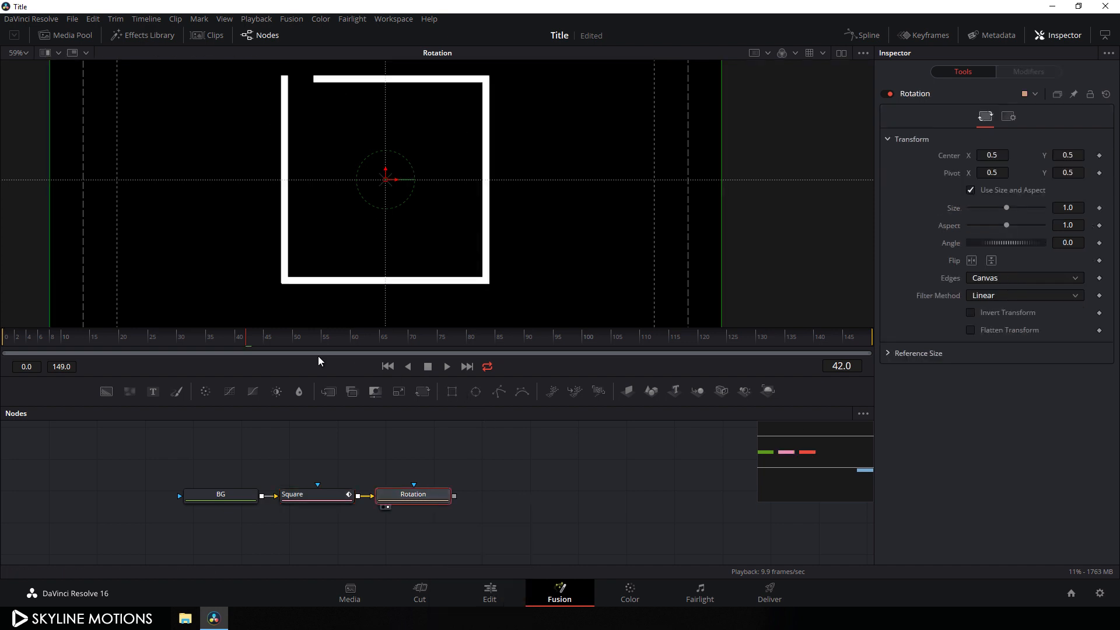
pyautogui.moveTo(313, 344); pyautogui.dragTo(352, 348)
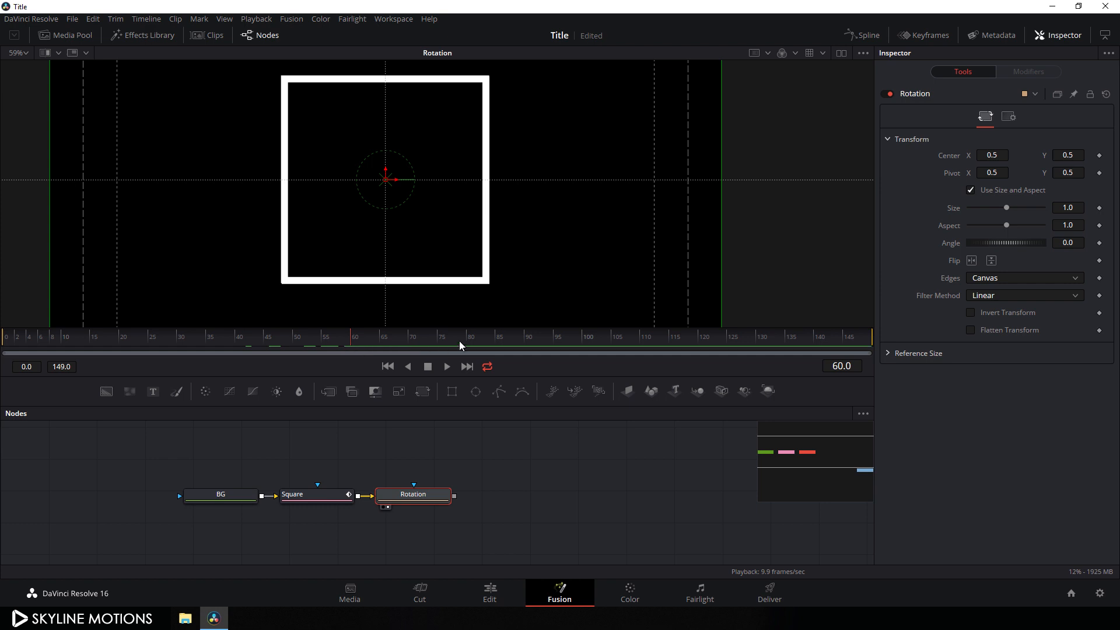
pyautogui.rightClick(951, 247)
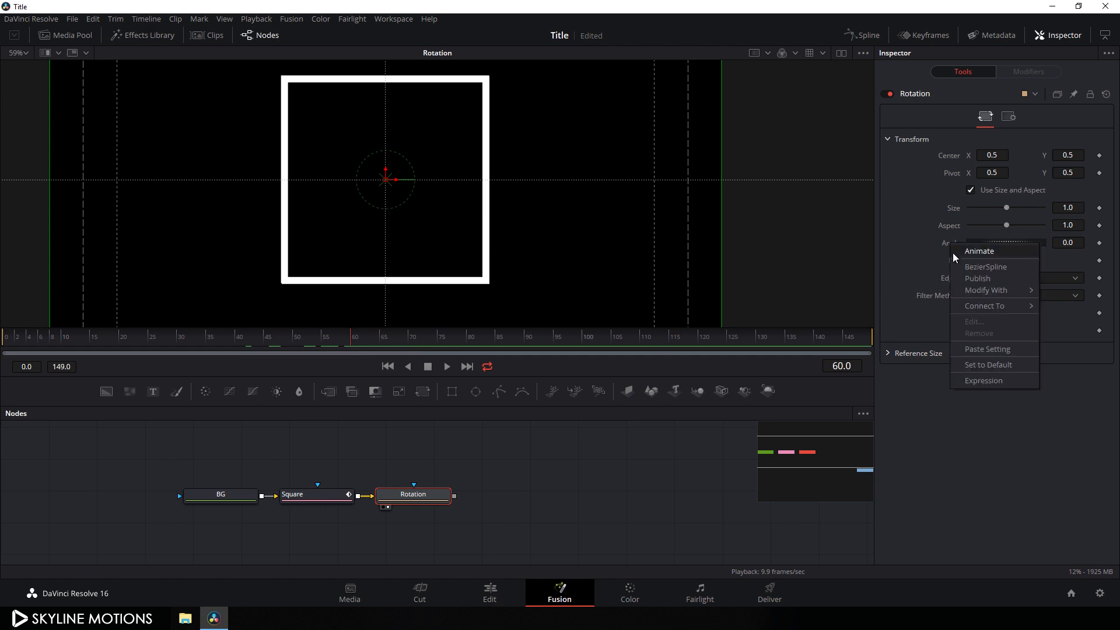
pyautogui.click(968, 252)
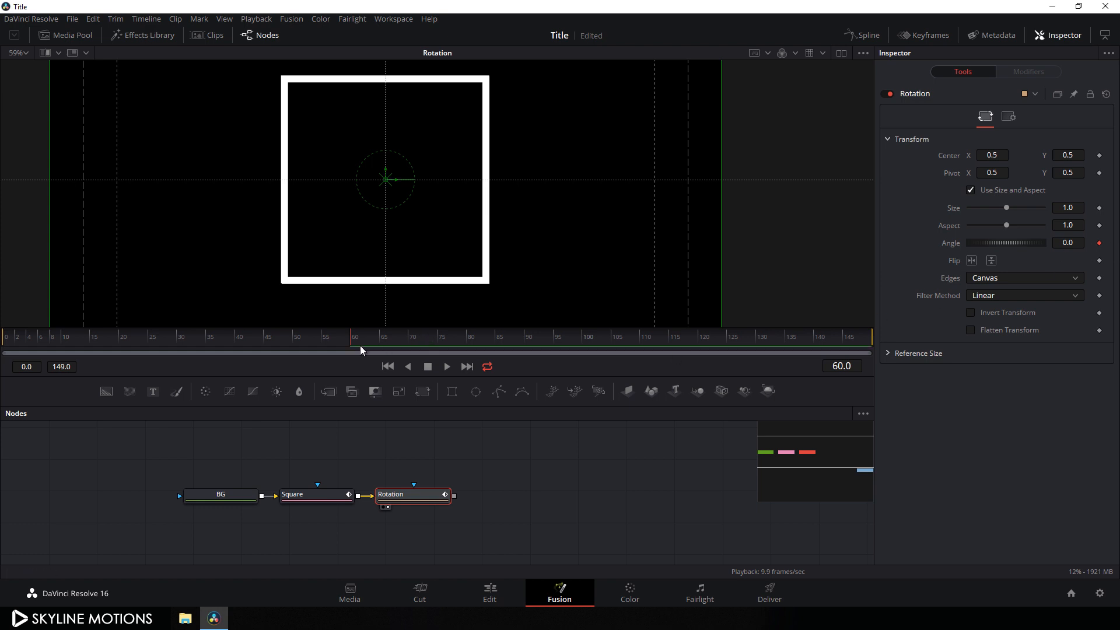
# Set the Rotation node's Angle to -90 at frame 0 and preview the rotation animation.
pyautogui.moveTo(350, 349); pyautogui.dragTo(3, 358)
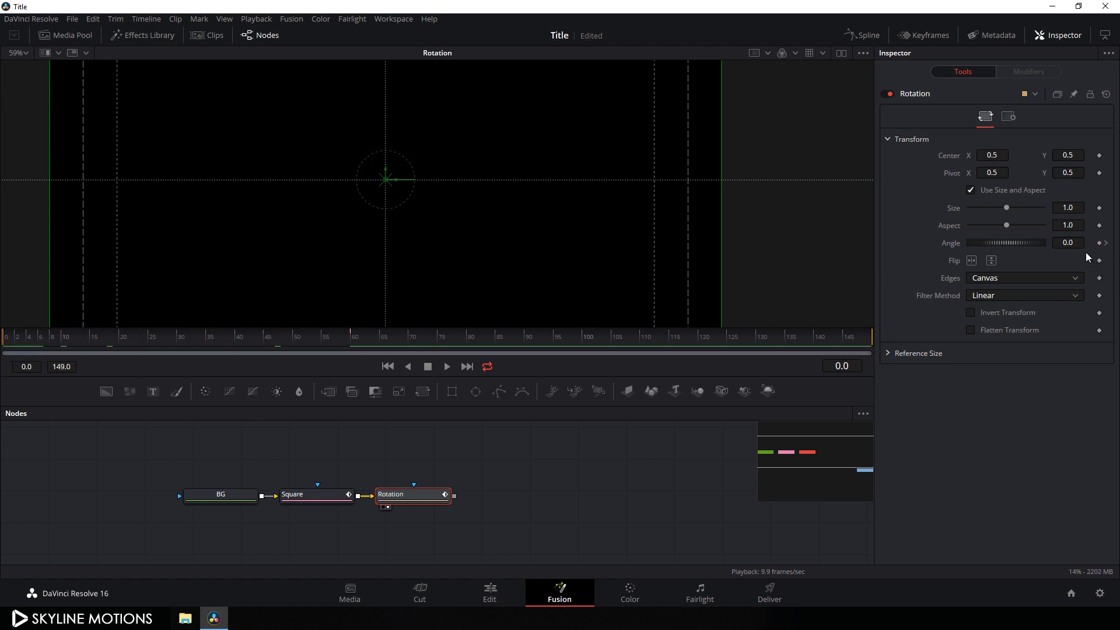
pyautogui.click(1072, 245)
pyautogui.write('-90')
pyautogui.press('Tab')
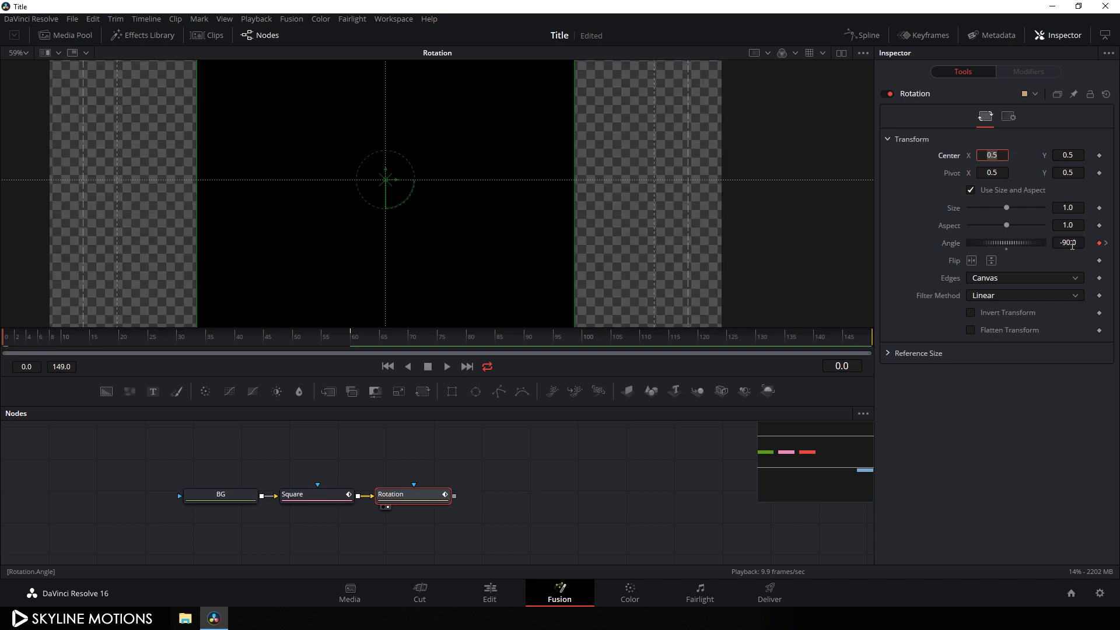
pyautogui.click(448, 369)
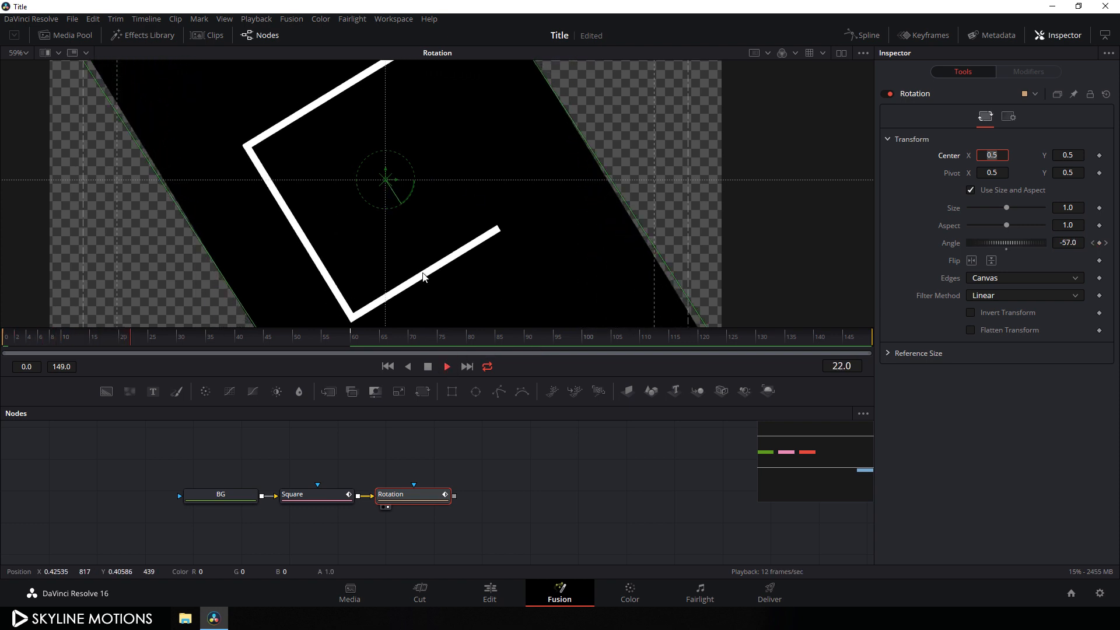
pyautogui.click(427, 367)
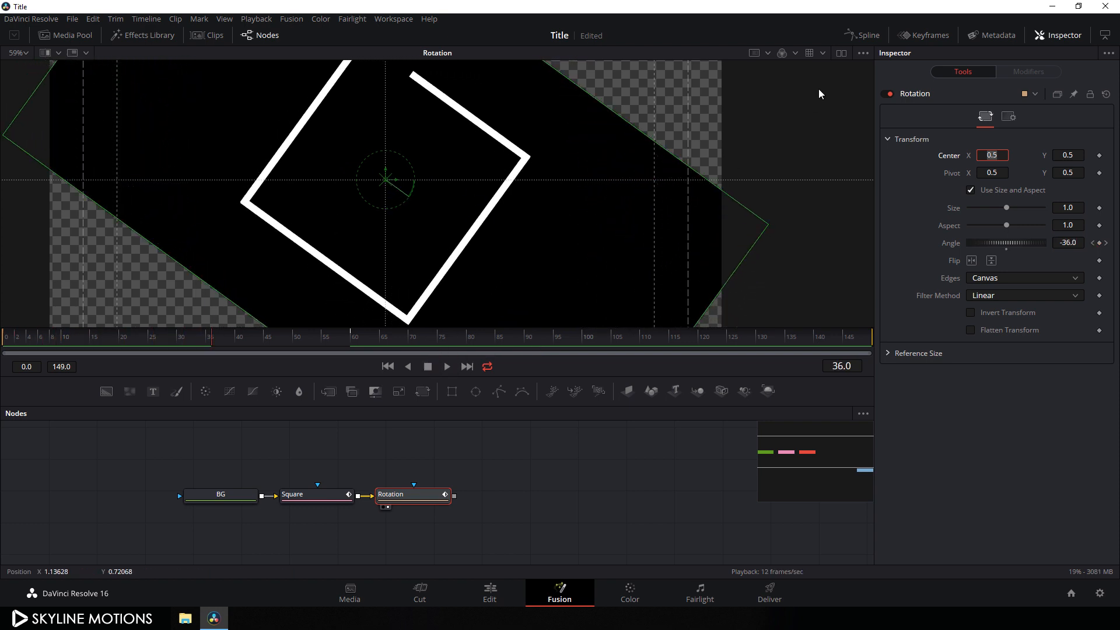
# Show only the Rotation curve in the Spline editor, fit it, and smooth both of its keyframes.
pyautogui.click(862, 35)
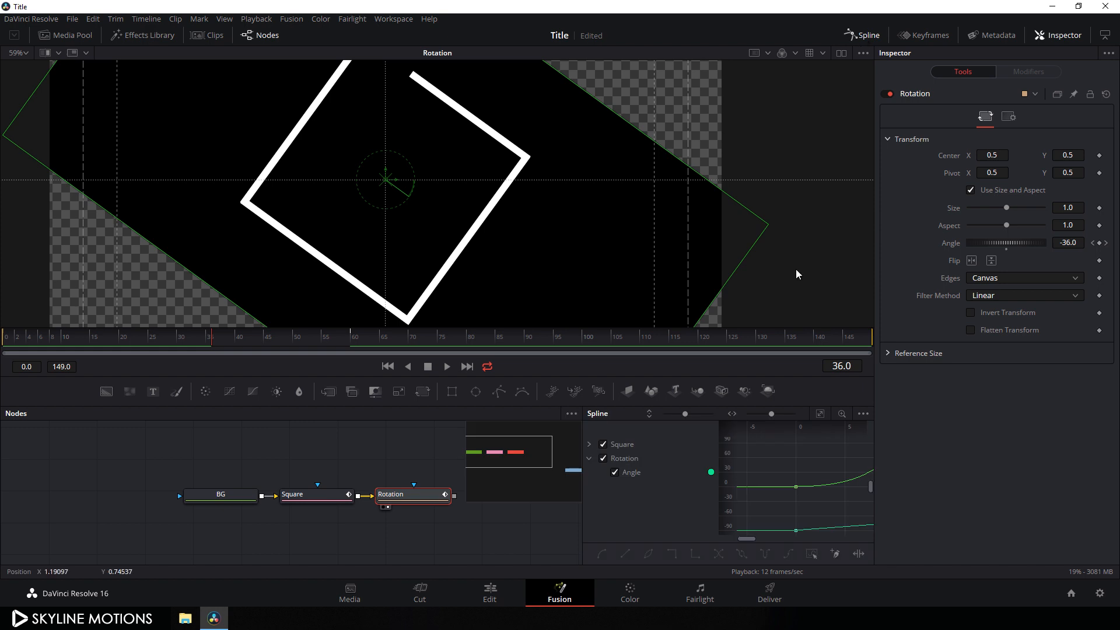
pyautogui.click(807, 474)
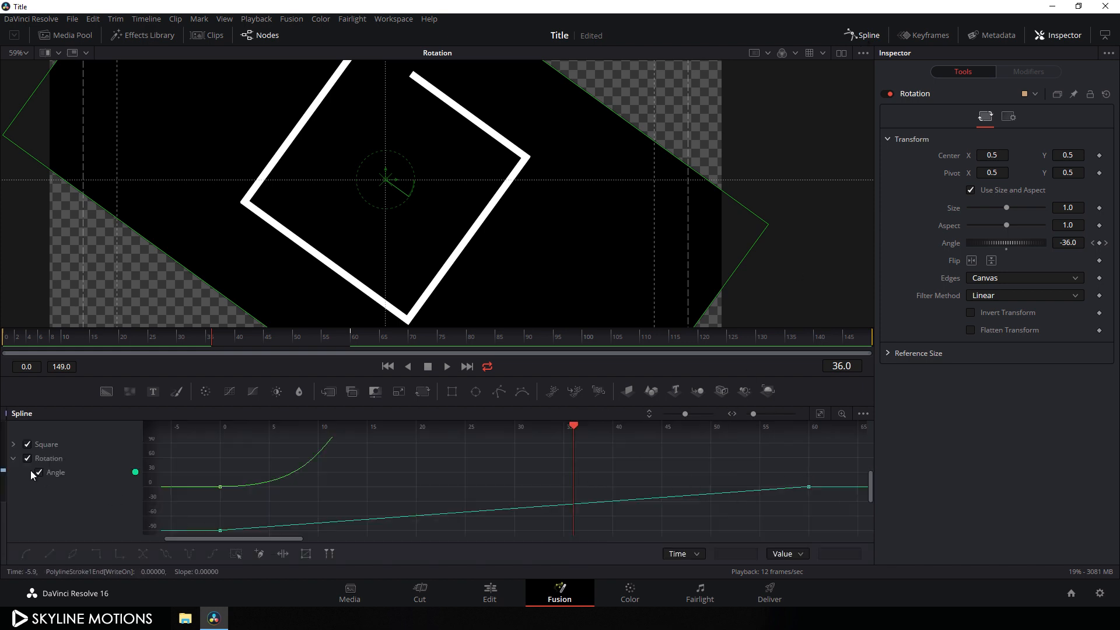
pyautogui.click(13, 460)
pyautogui.click(27, 445)
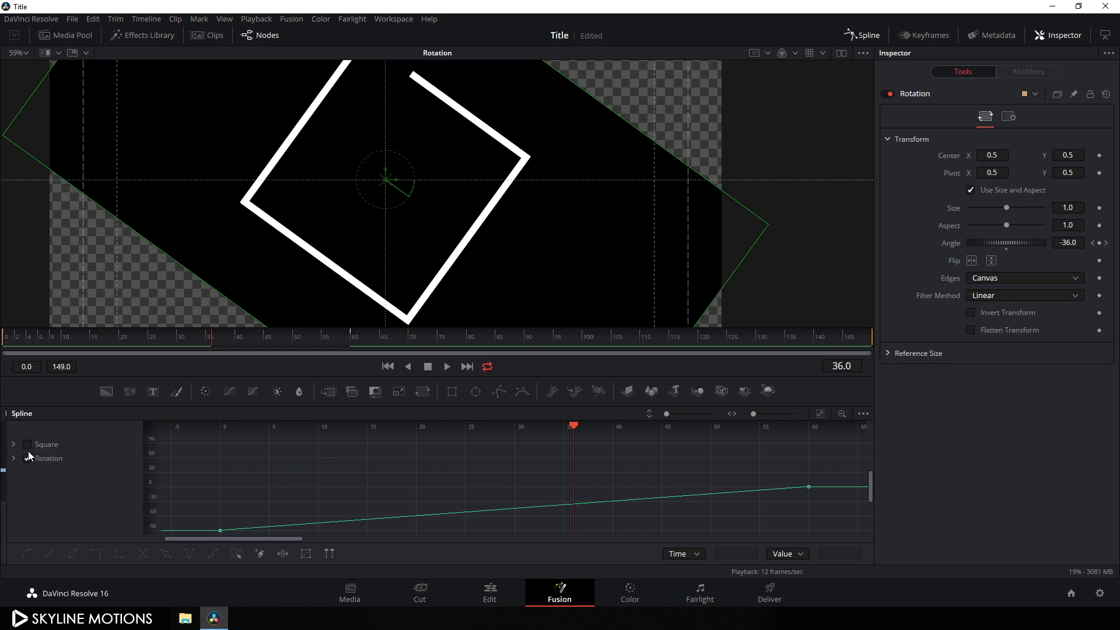
pyautogui.click(819, 414)
pyautogui.moveTo(814, 436); pyautogui.dragTo(206, 533)
pyautogui.hotkey('shift', 's')
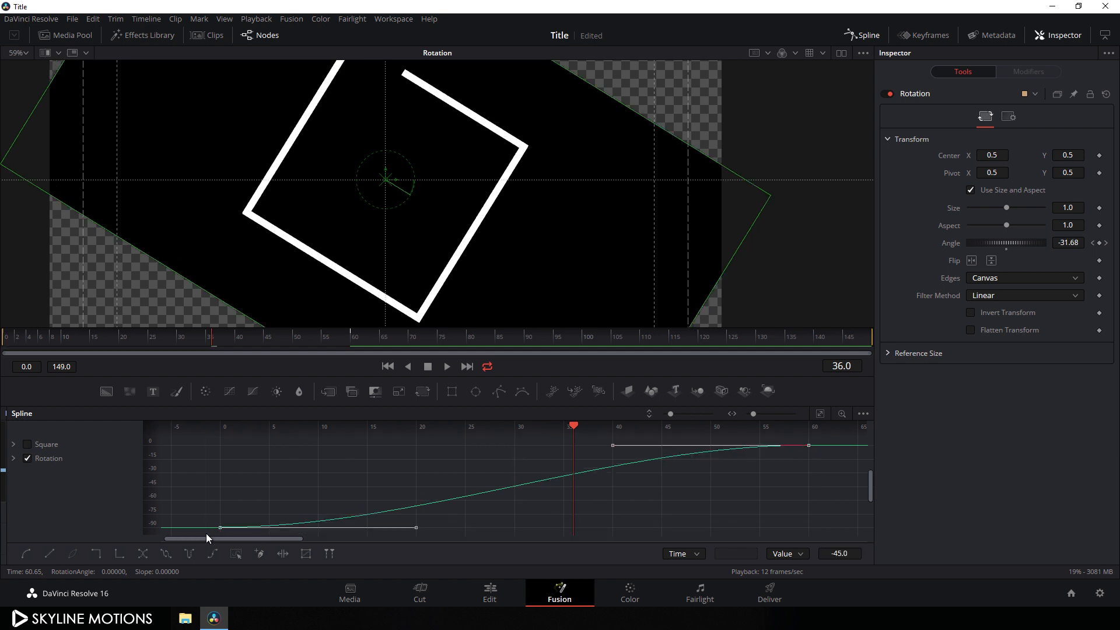
# Extend the Rotation curve's frame 60 incoming handle back to frame 0, close the Spline editor and play the rotation.
pyautogui.moveTo(575, 424); pyautogui.dragTo(223, 430)
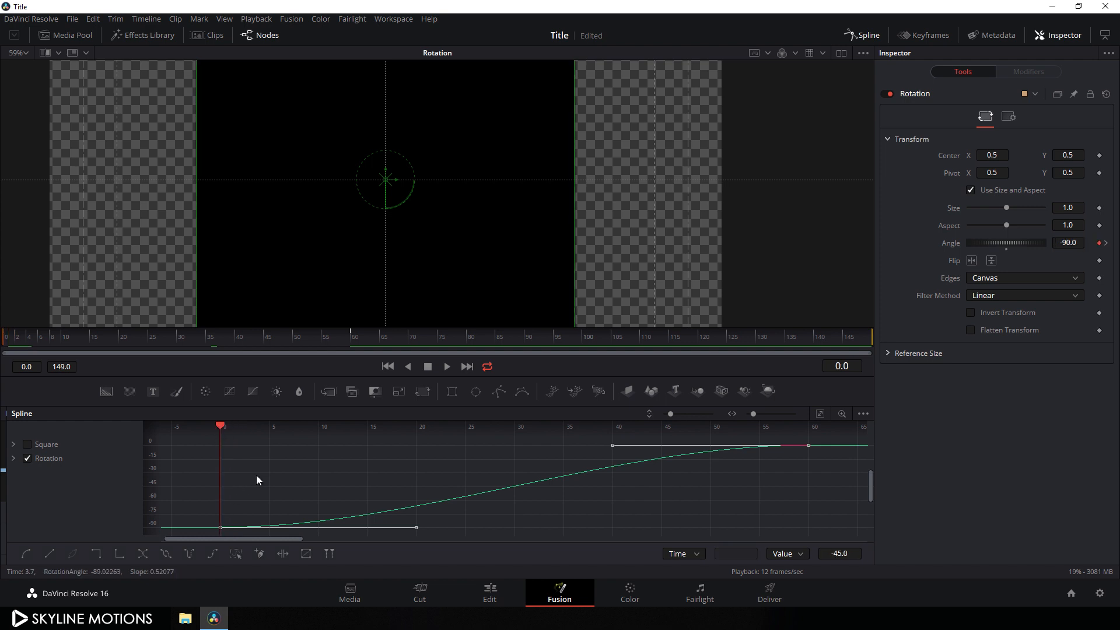
pyautogui.moveTo(609, 449); pyautogui.dragTo(217, 449)
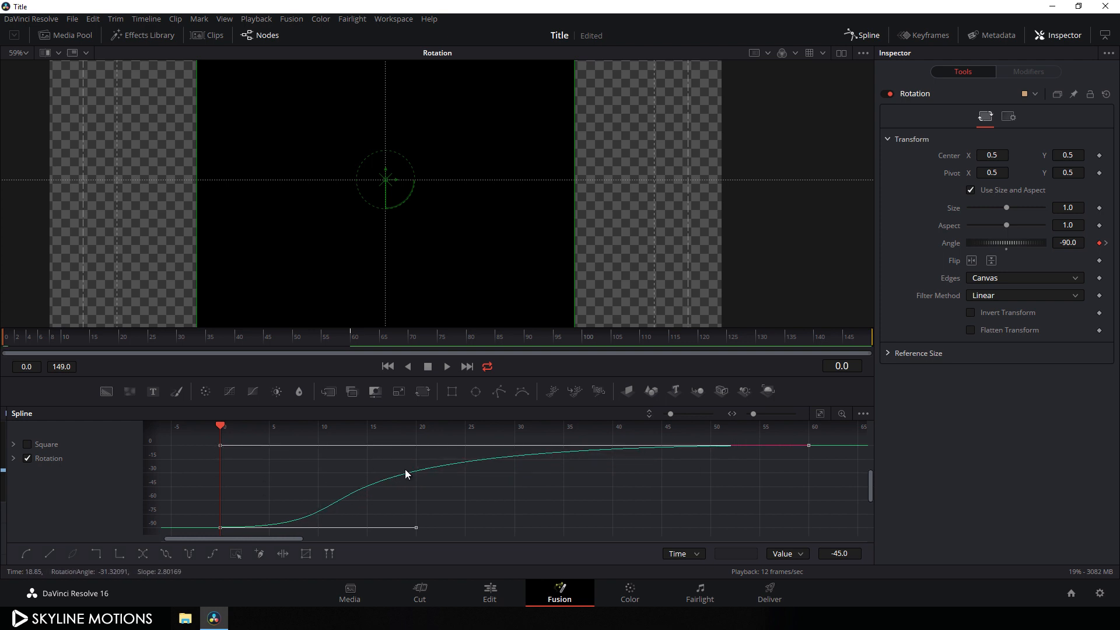
pyautogui.click(869, 37)
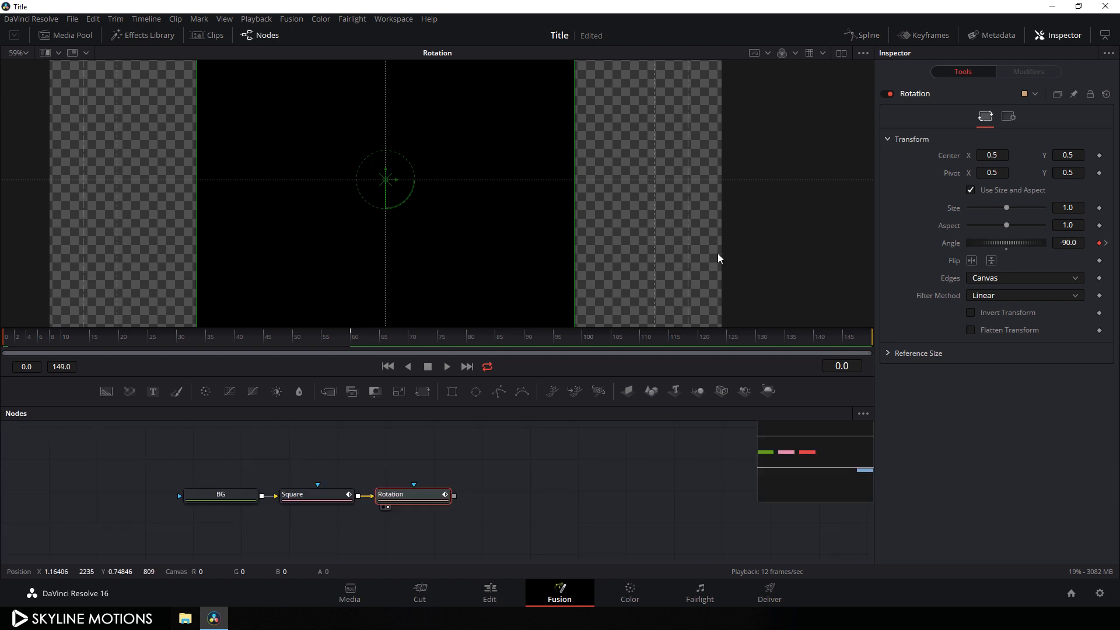
pyautogui.click(447, 366)
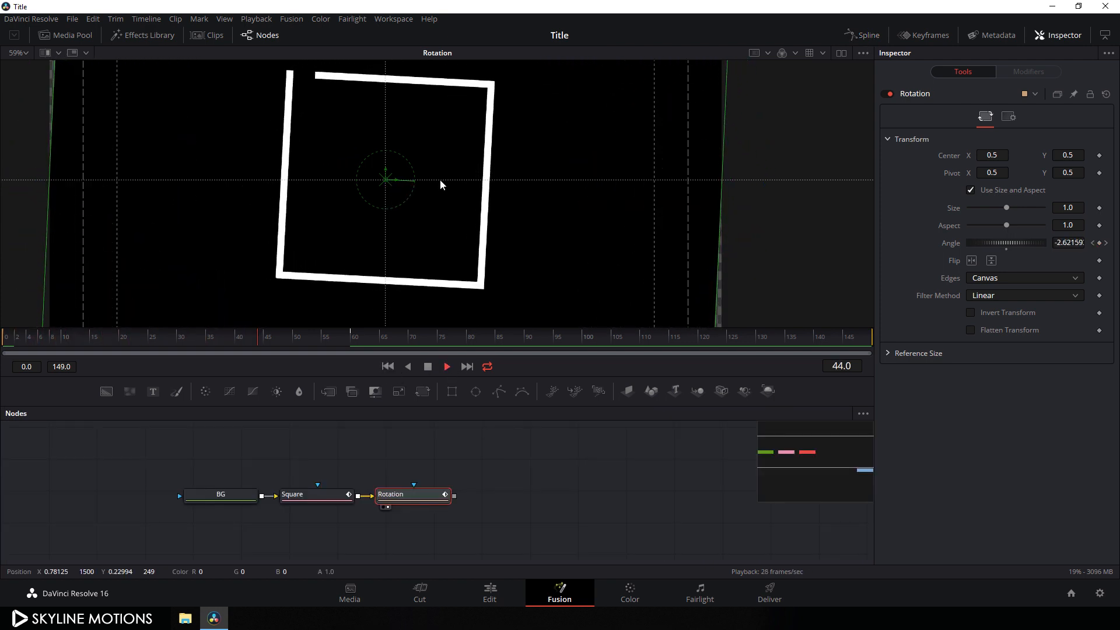
pyautogui.click(387, 366)
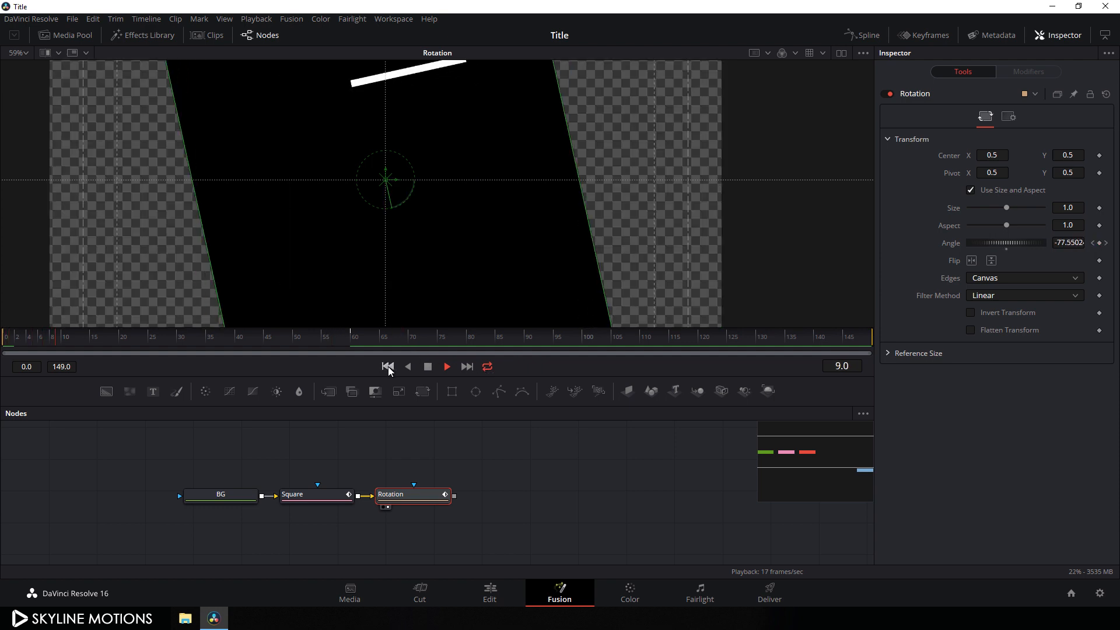
pyautogui.click(430, 368)
pyautogui.click(388, 368)
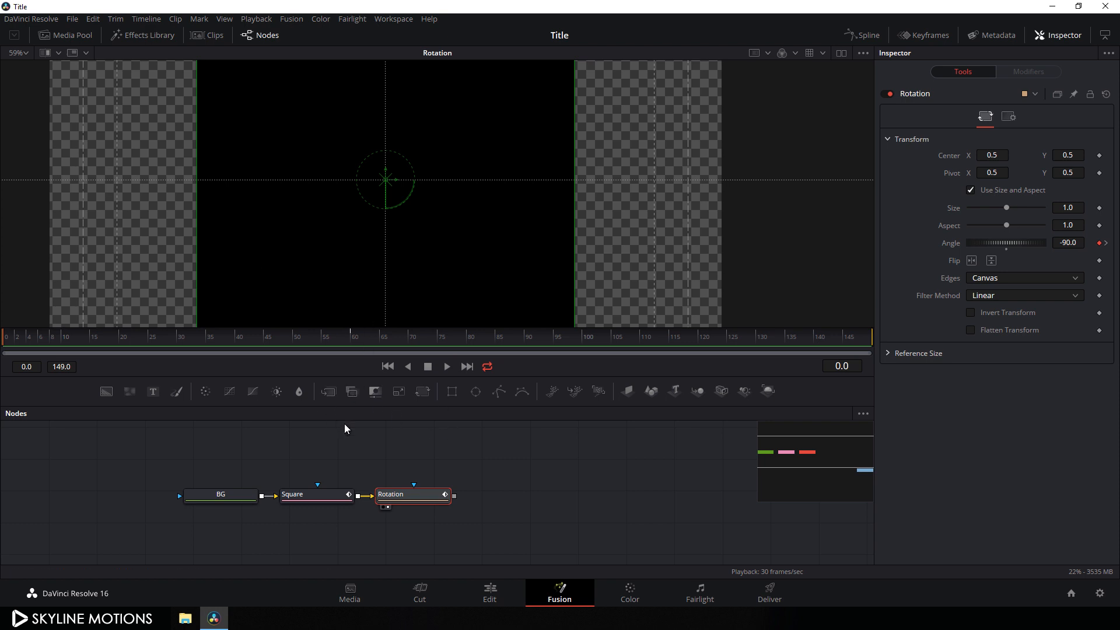
# Make the BG node transparent with Alpha 0.0 and play the animation with the whole frame fitted in the viewer.
pyautogui.click(245, 495)
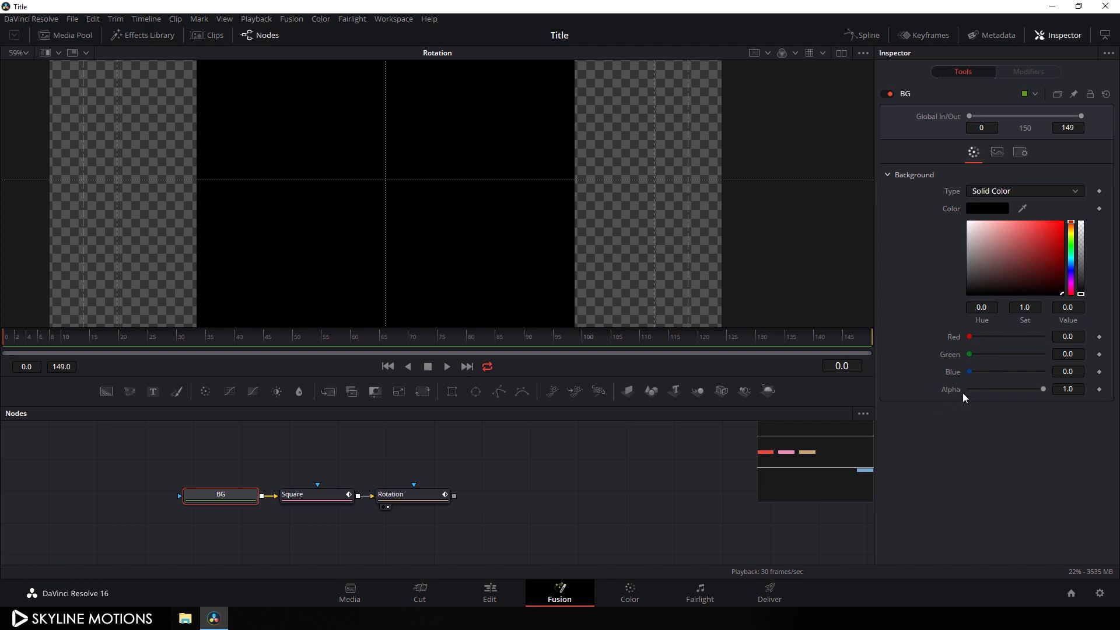
pyautogui.moveTo(1043, 389); pyautogui.dragTo(956, 394)
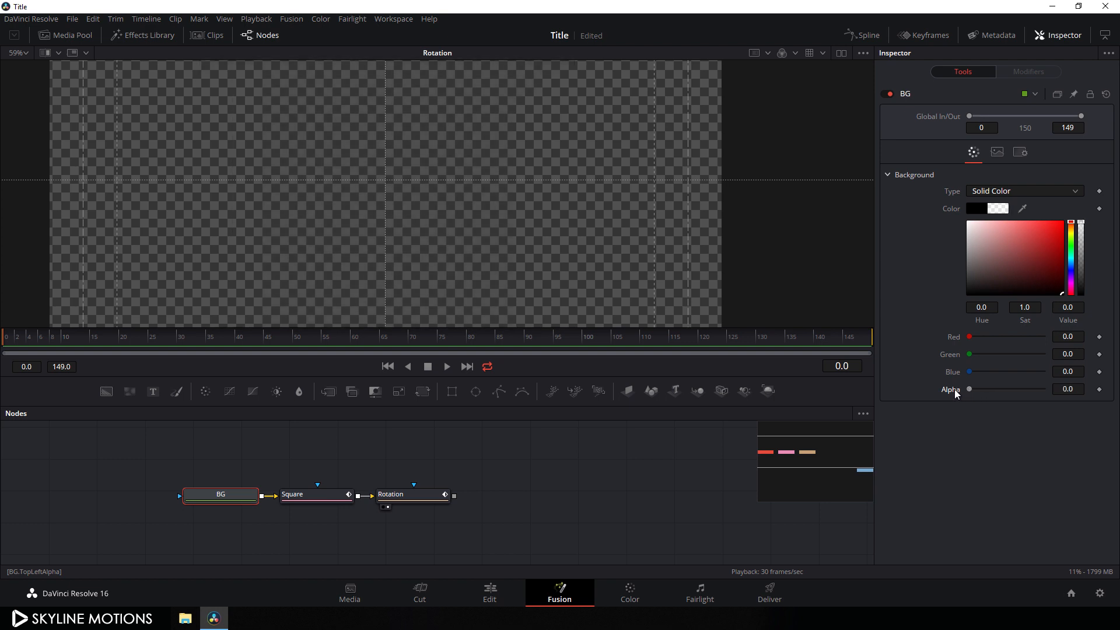
pyautogui.click(167, 341)
pyautogui.moveTo(167, 341); pyautogui.dragTo(194, 338)
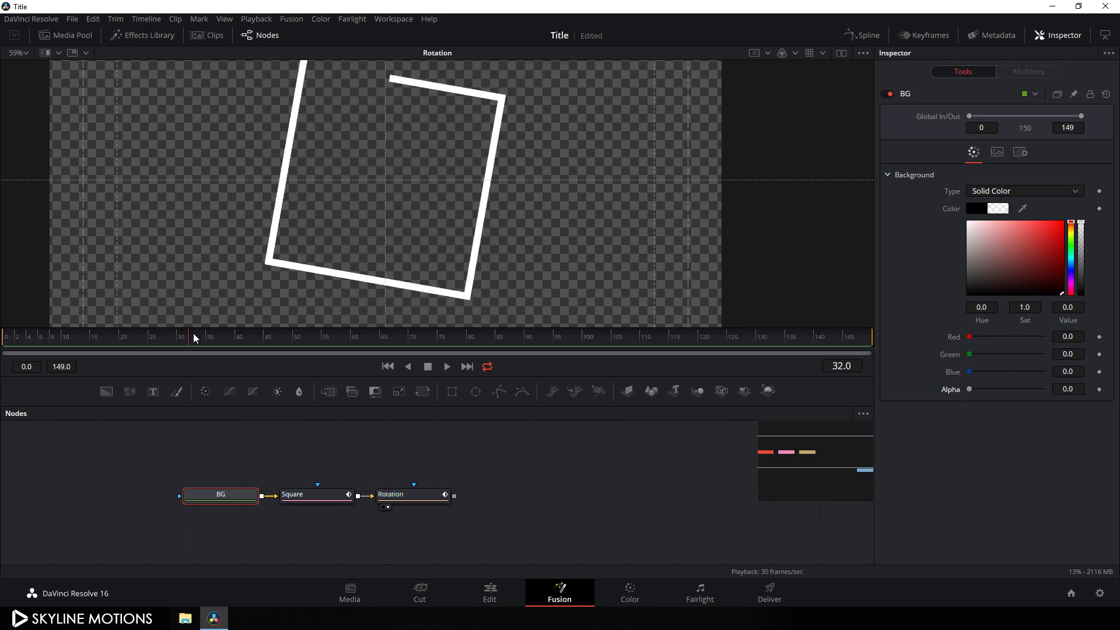
pyautogui.click(27, 59)
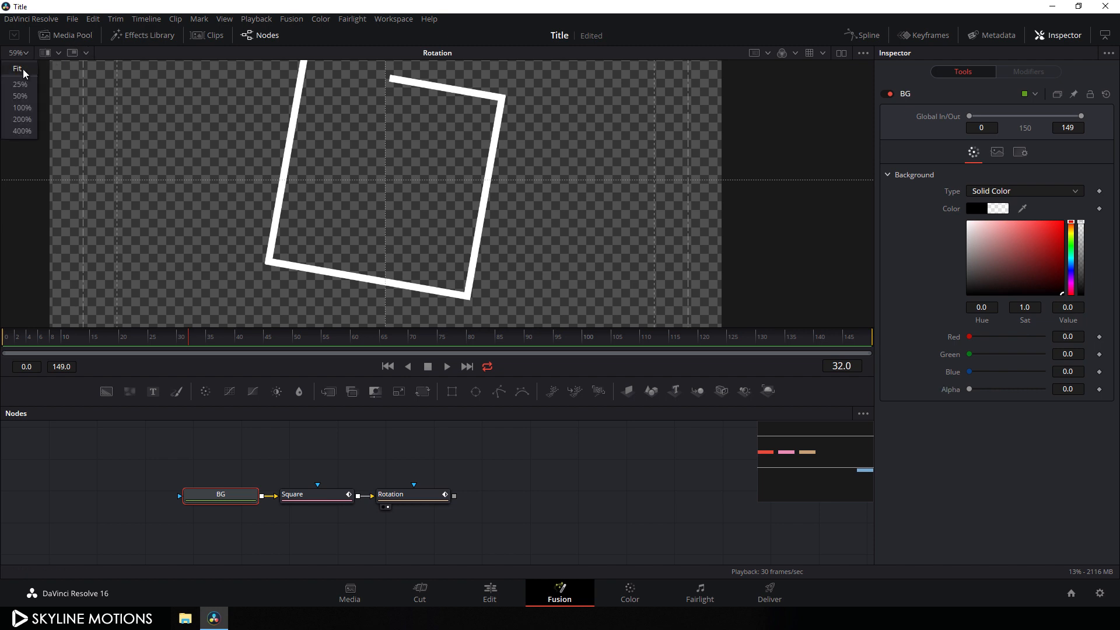
pyautogui.click(27, 71)
pyautogui.click(390, 368)
pyautogui.click(448, 367)
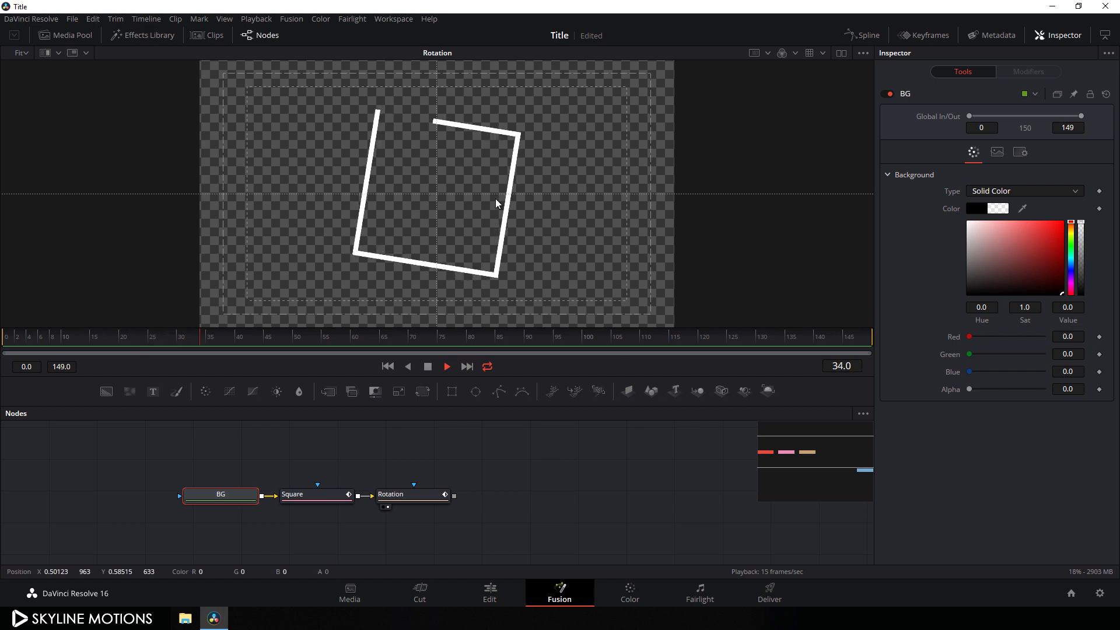
pyautogui.click(428, 366)
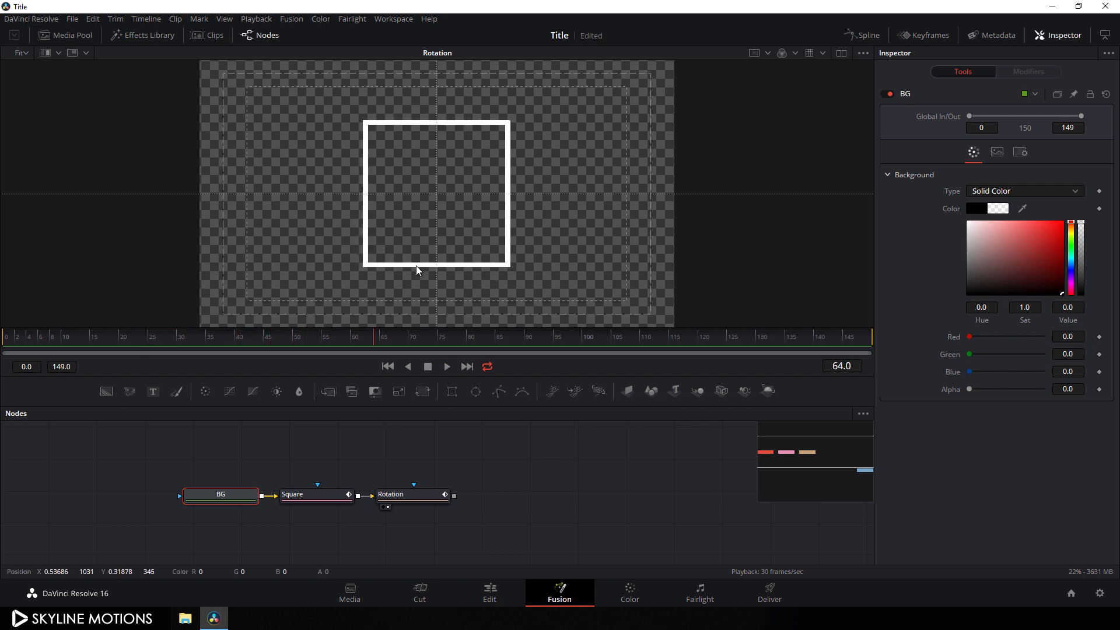
# Add a Text node above the Rotation node, display it in the viewer and enter the text CREATE.
pyautogui.moveTo(501, 467); pyautogui.dragTo(494, 486)
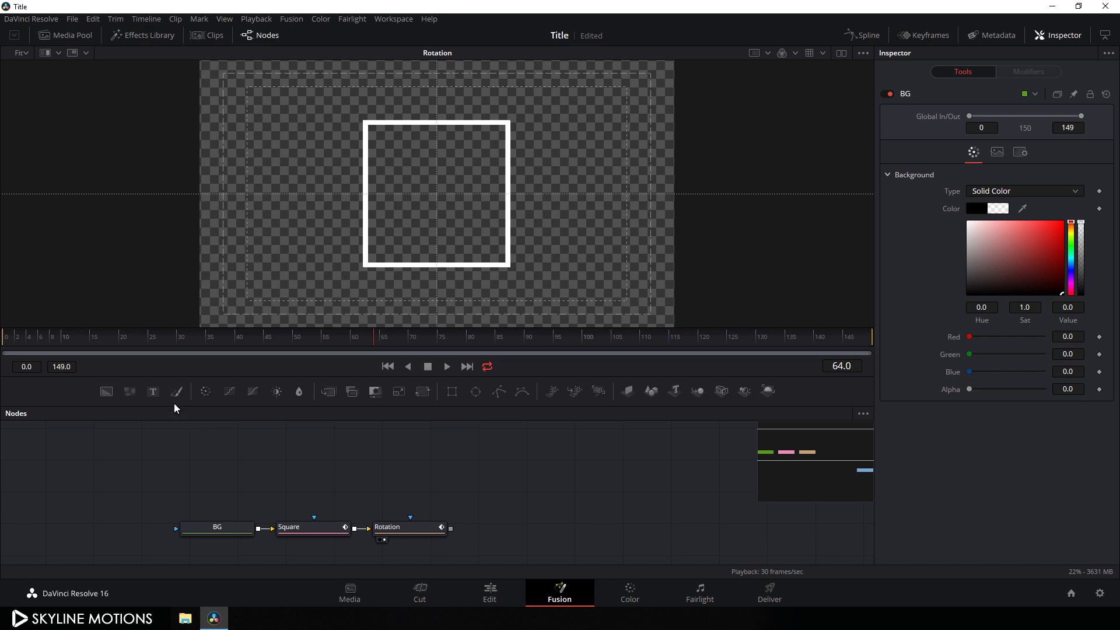
pyautogui.click(153, 395)
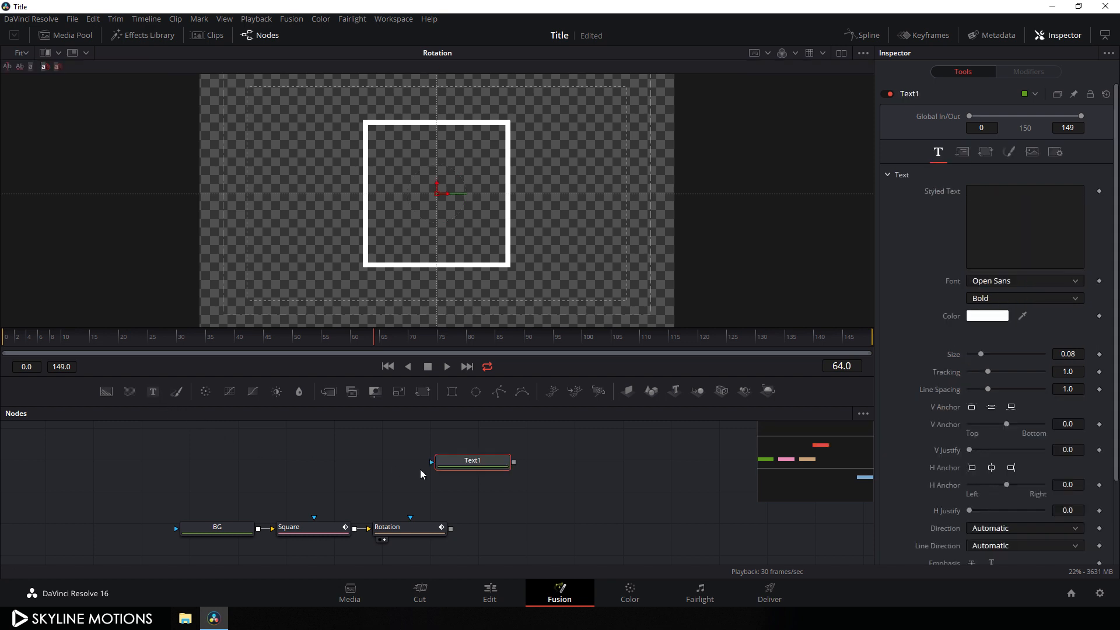
pyautogui.moveTo(474, 464); pyautogui.dragTo(405, 464)
pyautogui.press('1')
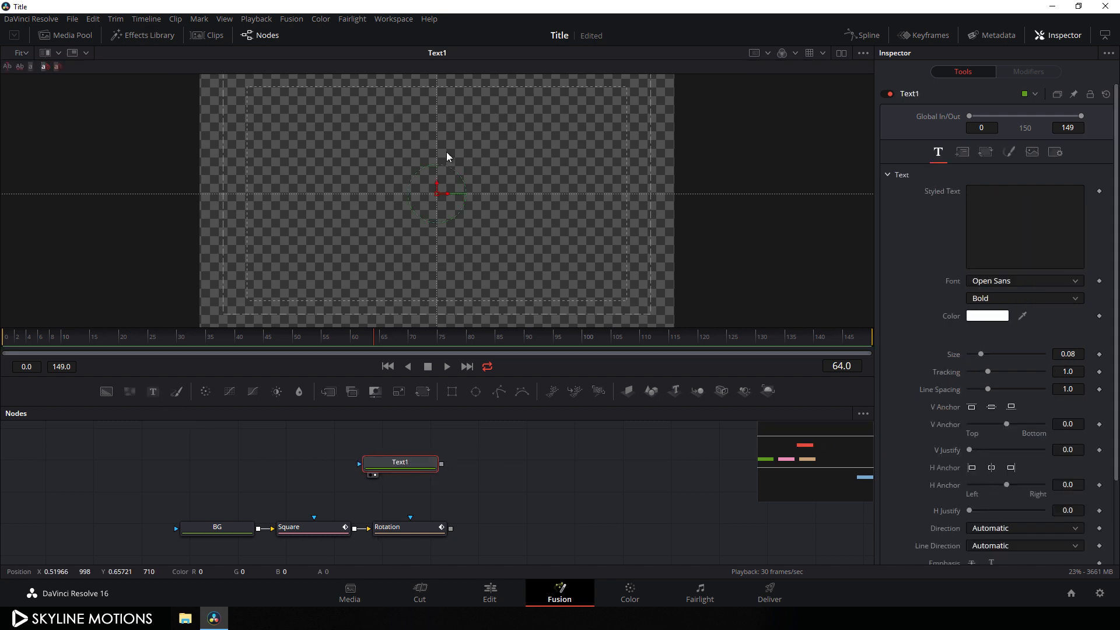
pyautogui.click(991, 211)
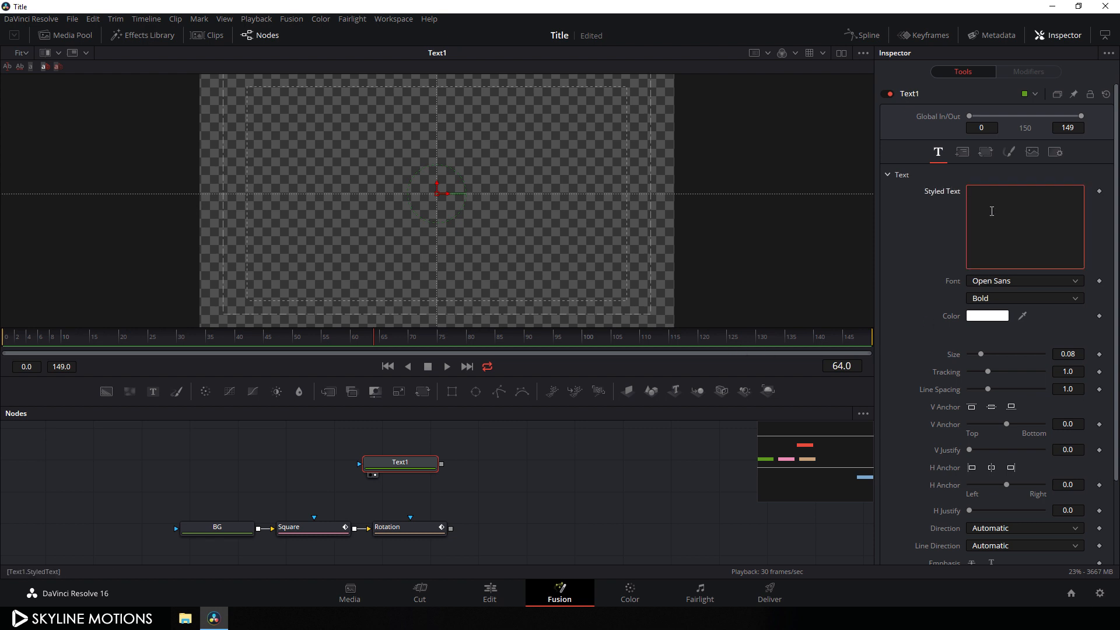
pyautogui.write('CREATE')
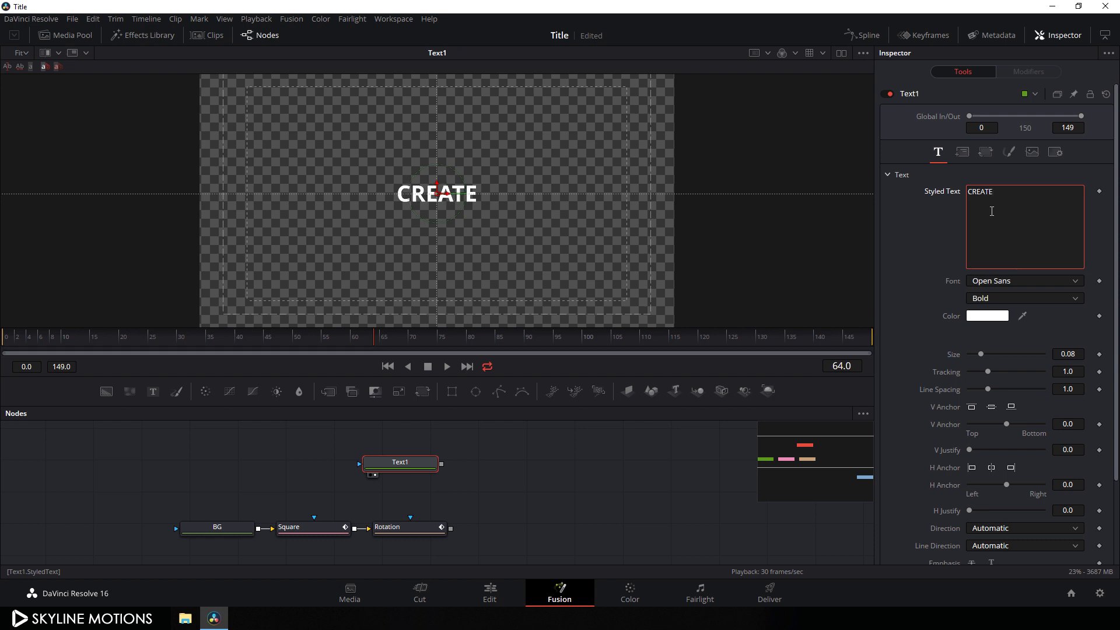
# Set the CREATE text's font to Century Gothic with the Regular style.
pyautogui.click(1005, 280)
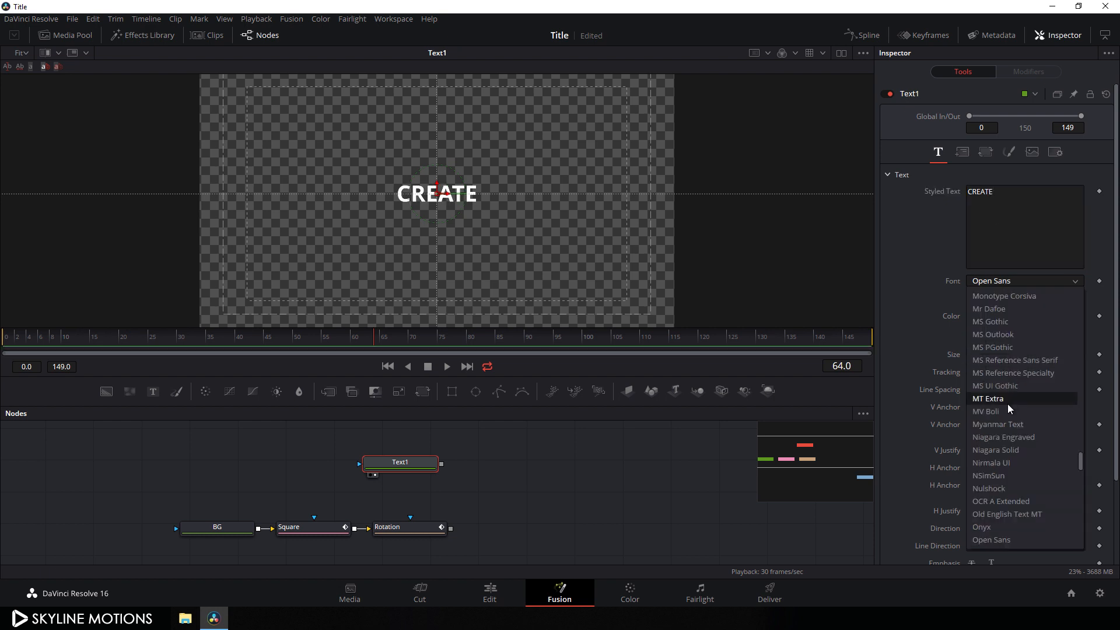
pyautogui.scroll(10, 1005, 407)
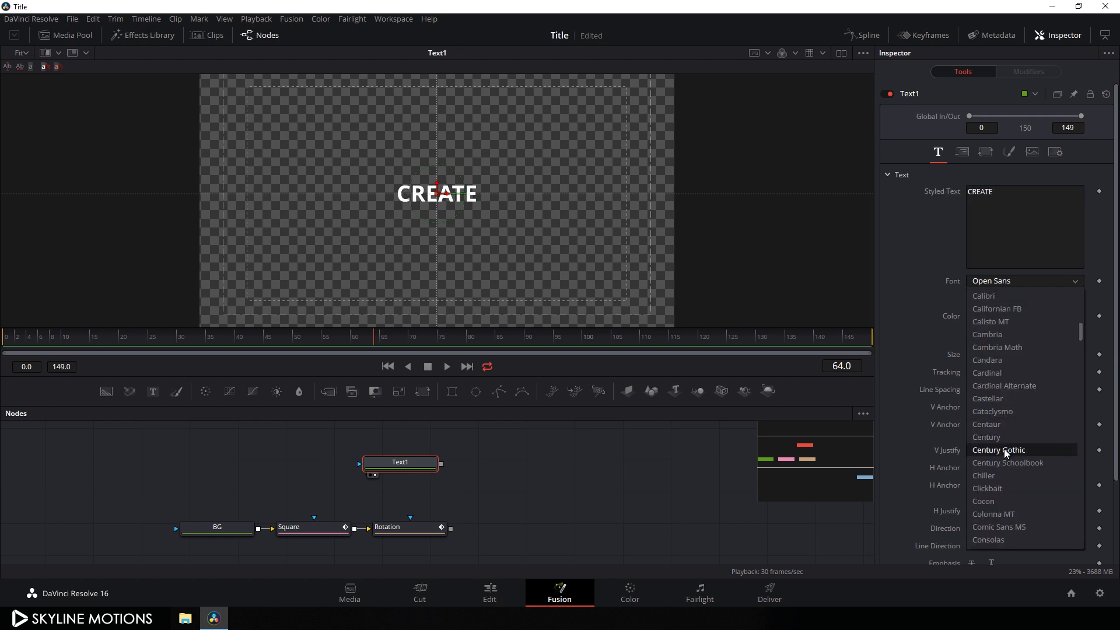
pyautogui.click(1003, 449)
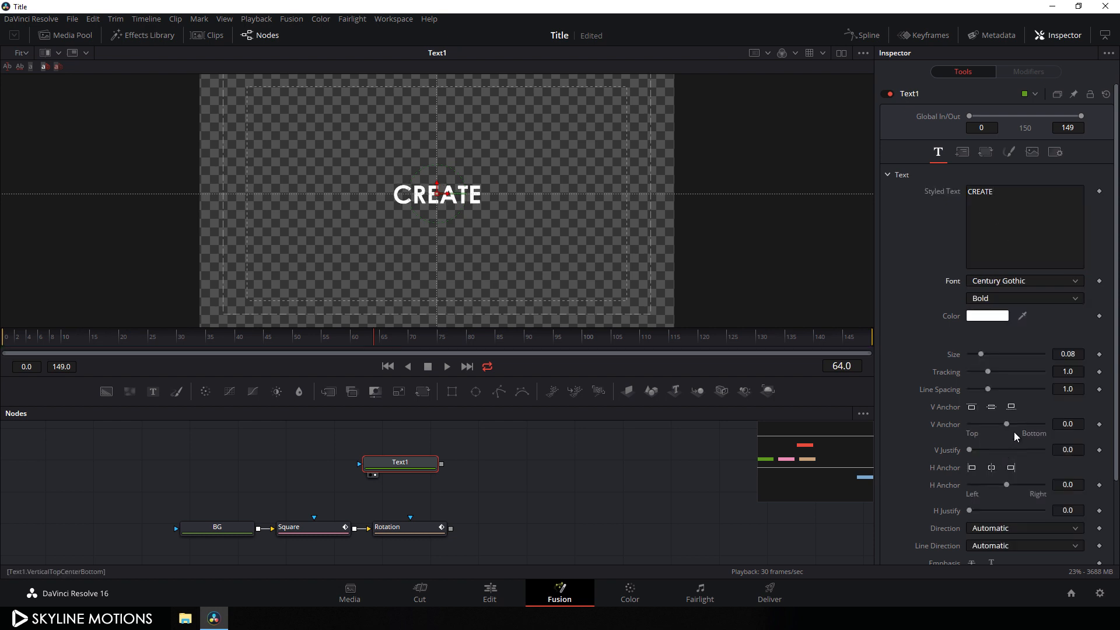
pyautogui.click(997, 297)
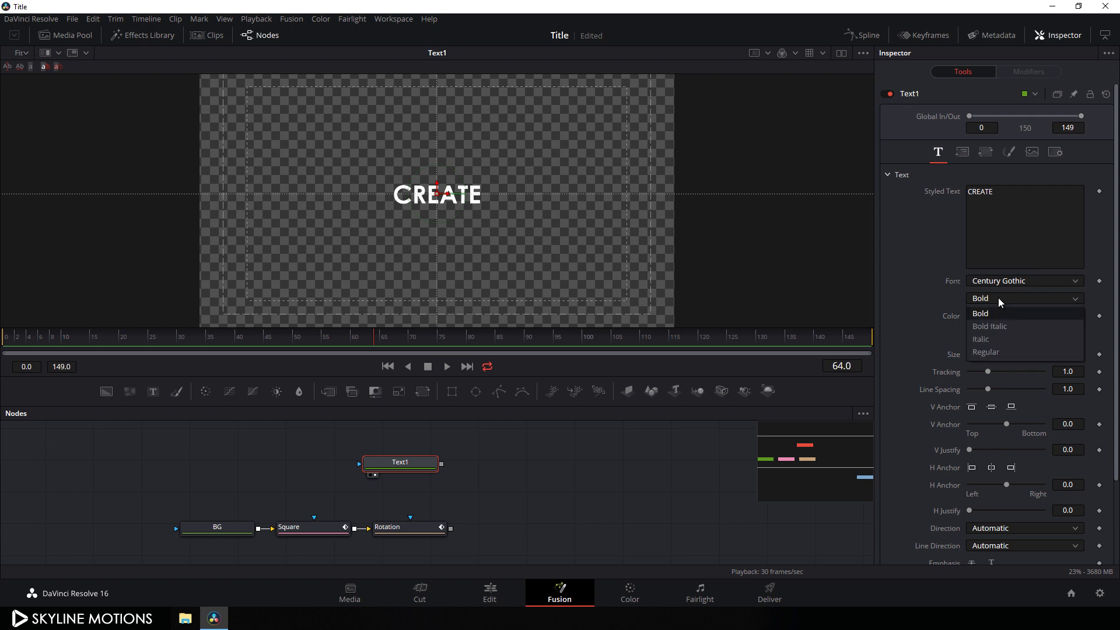
pyautogui.click(995, 350)
# Set the CREATE text's Size to 0.15 and its horizontal anchor to left.
pyautogui.moveTo(981, 354); pyautogui.dragTo(999, 354)
pyautogui.click(1068, 354)
pyautogui.press('BackSpace')
pyautogui.write('0.15')
pyautogui.press('Tab')
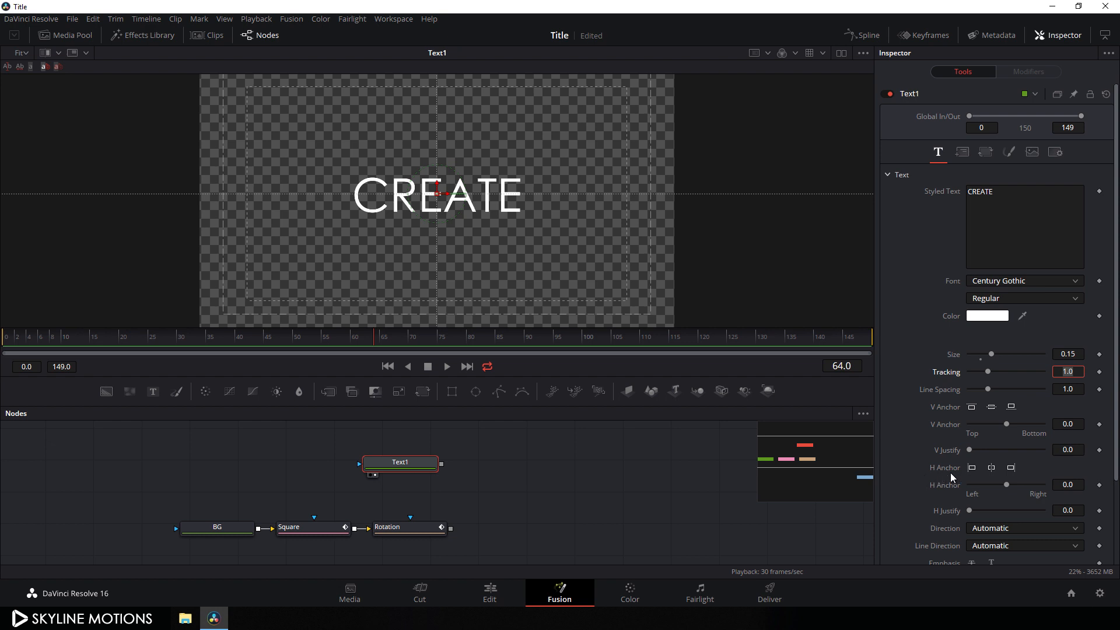
pyautogui.click(971, 469)
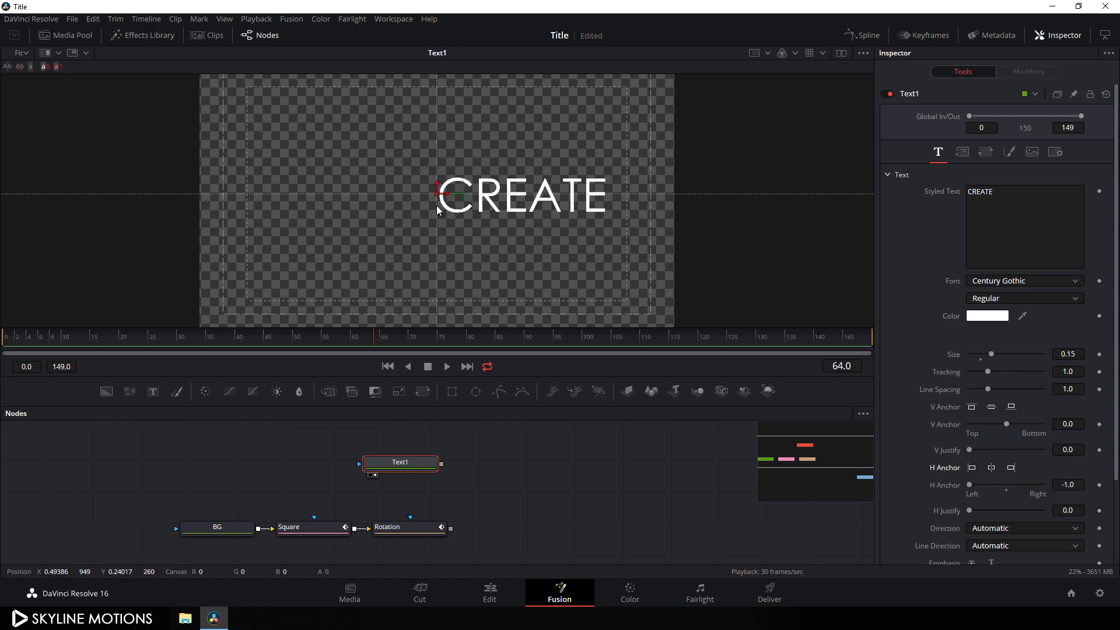
# Add a second Text node above Text1, display it in the viewer and enter the text SOMETHING.
pyautogui.click(477, 450)
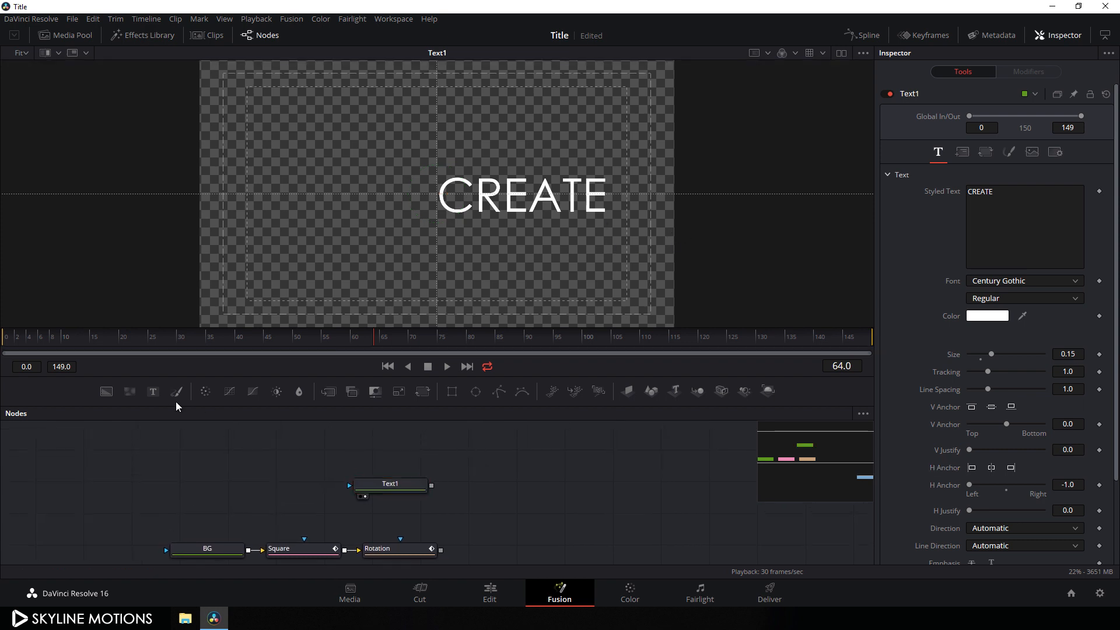
pyautogui.moveTo(153, 391); pyautogui.dragTo(459, 181)
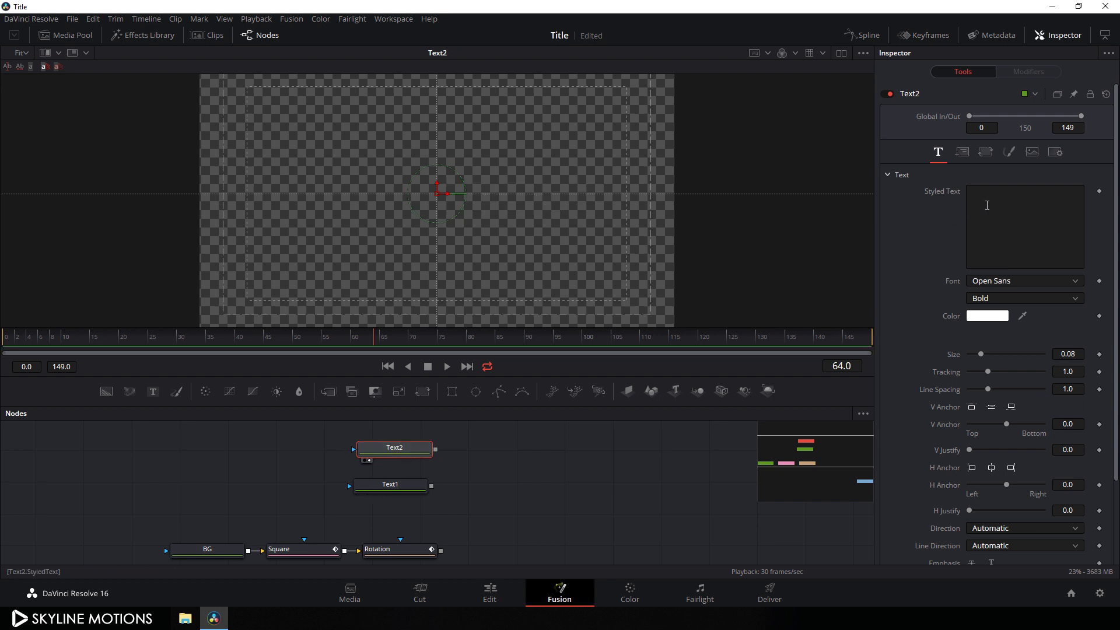
pyautogui.click(987, 205)
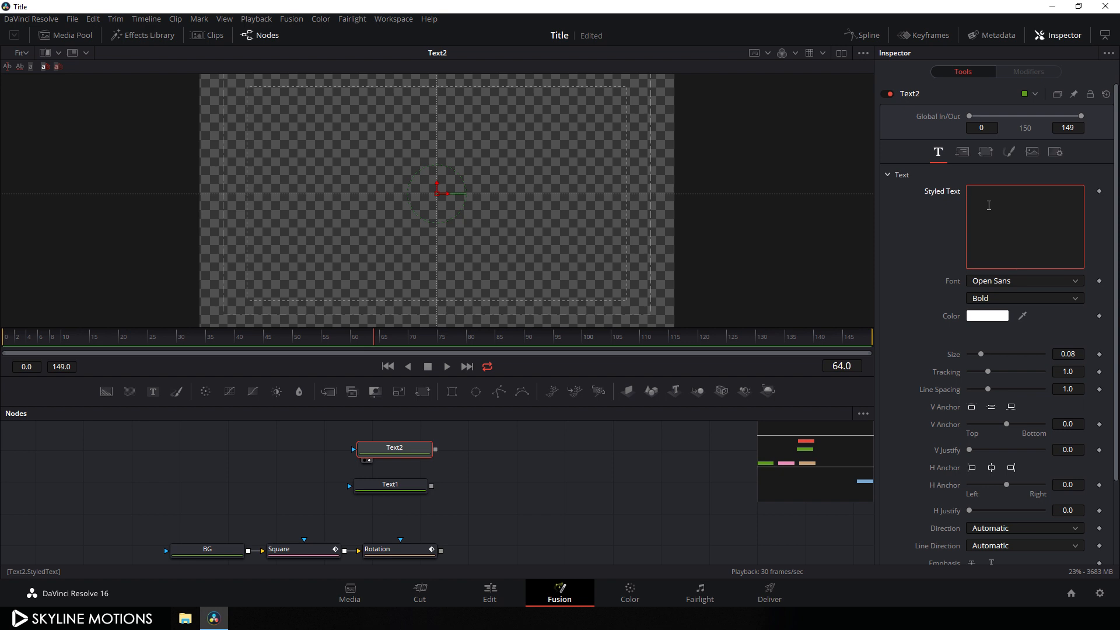
pyautogui.write('SOME')
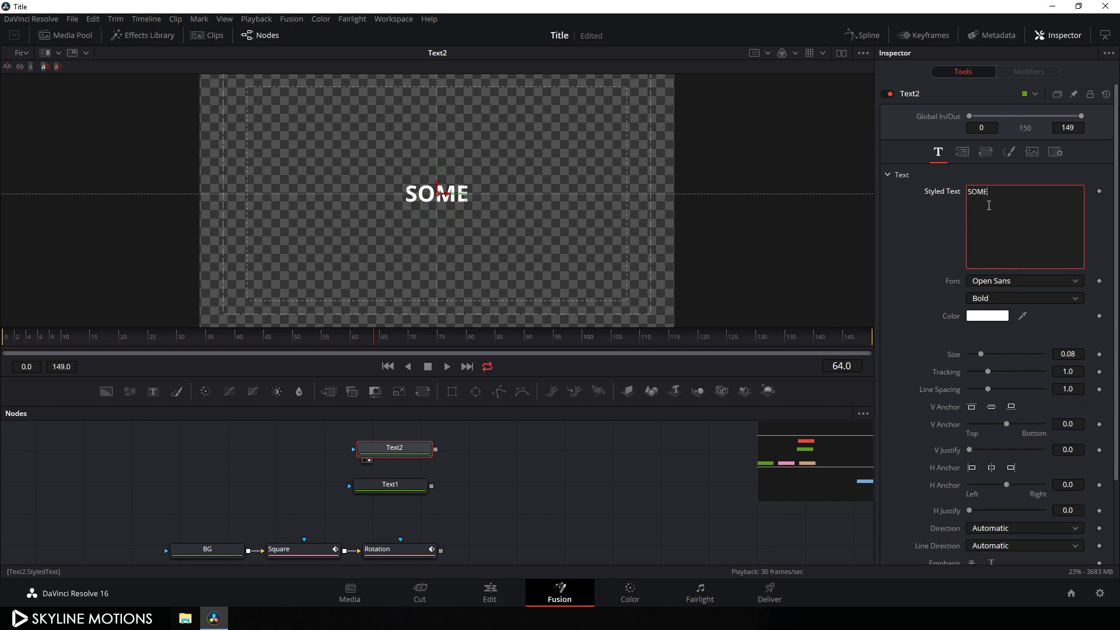
pyautogui.write('THING')
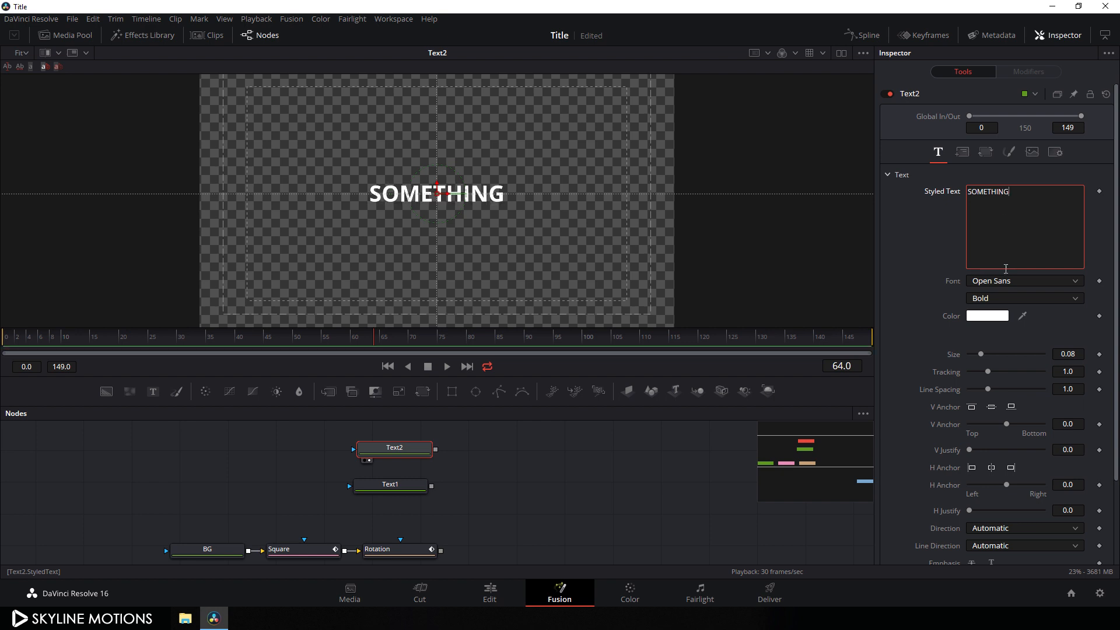
# Set the SOMETHING text's font to Gobold.
pyautogui.click(996, 282)
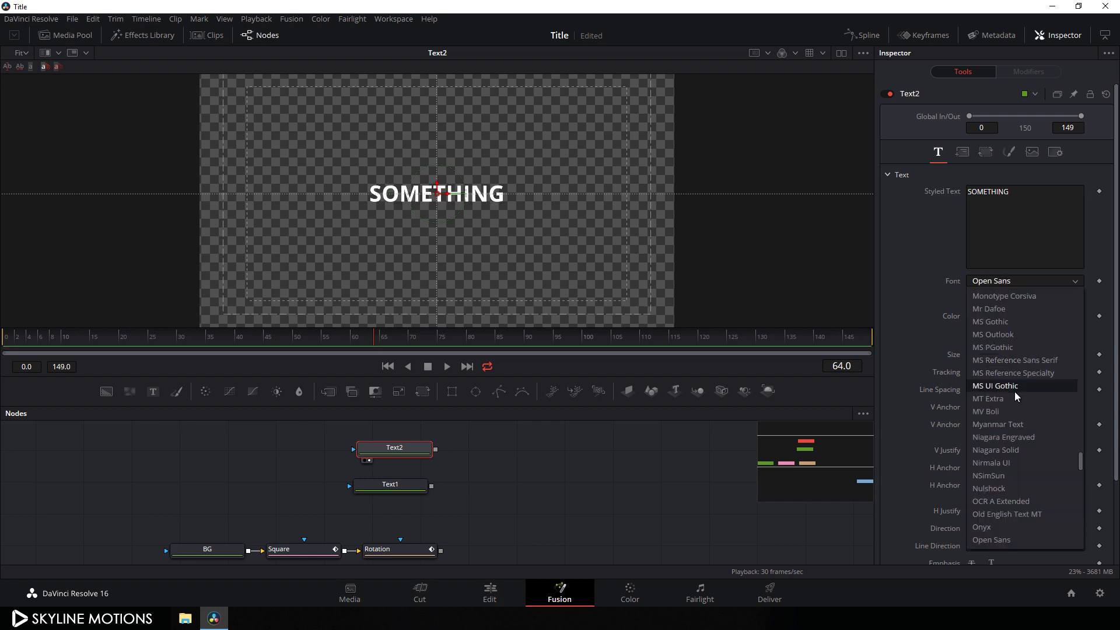
pyautogui.scroll(10, 1016, 397)
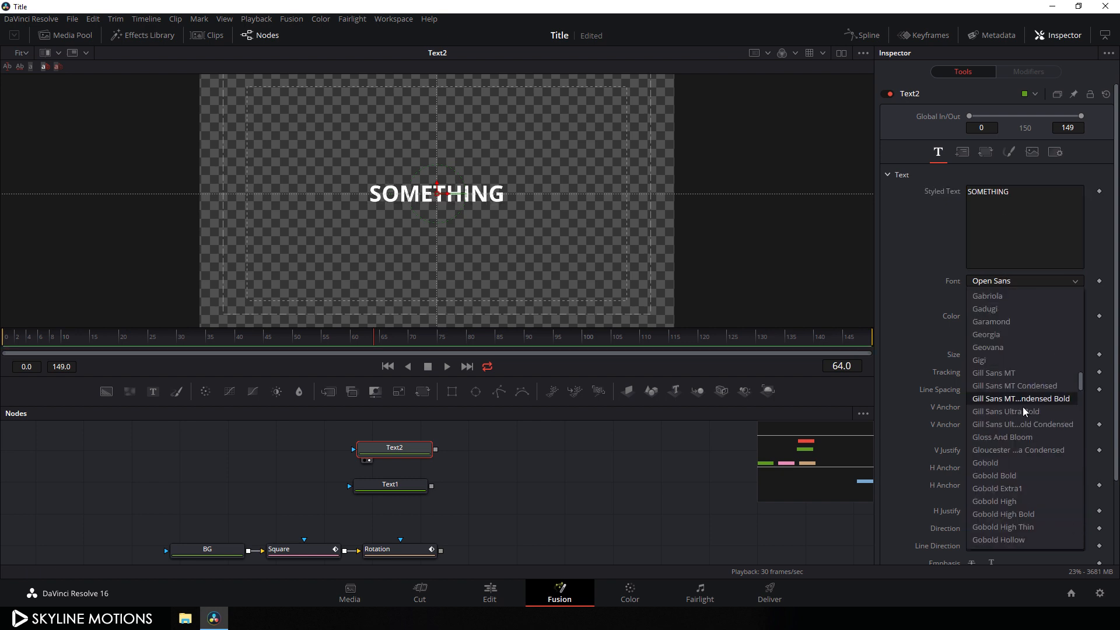
pyautogui.click(1005, 466)
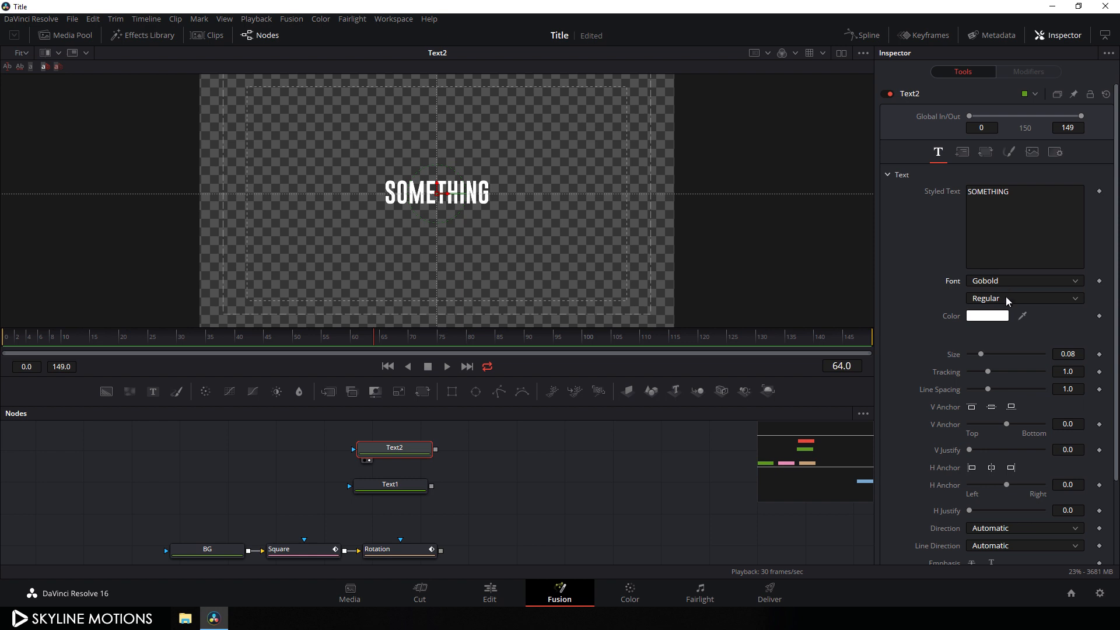
# Set the SOMETHING text's Size to 0.15 and its horizontal anchor to left.
pyautogui.moveTo(981, 354); pyautogui.dragTo(995, 361)
pyautogui.click(1061, 354)
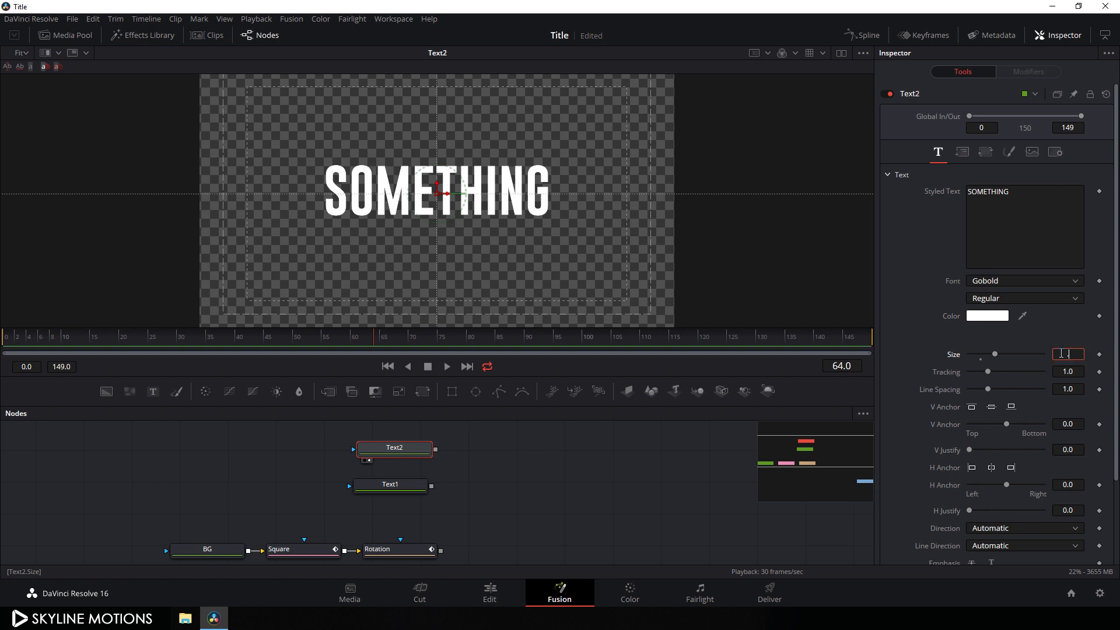
pyautogui.write('.15')
pyautogui.press('Tab')
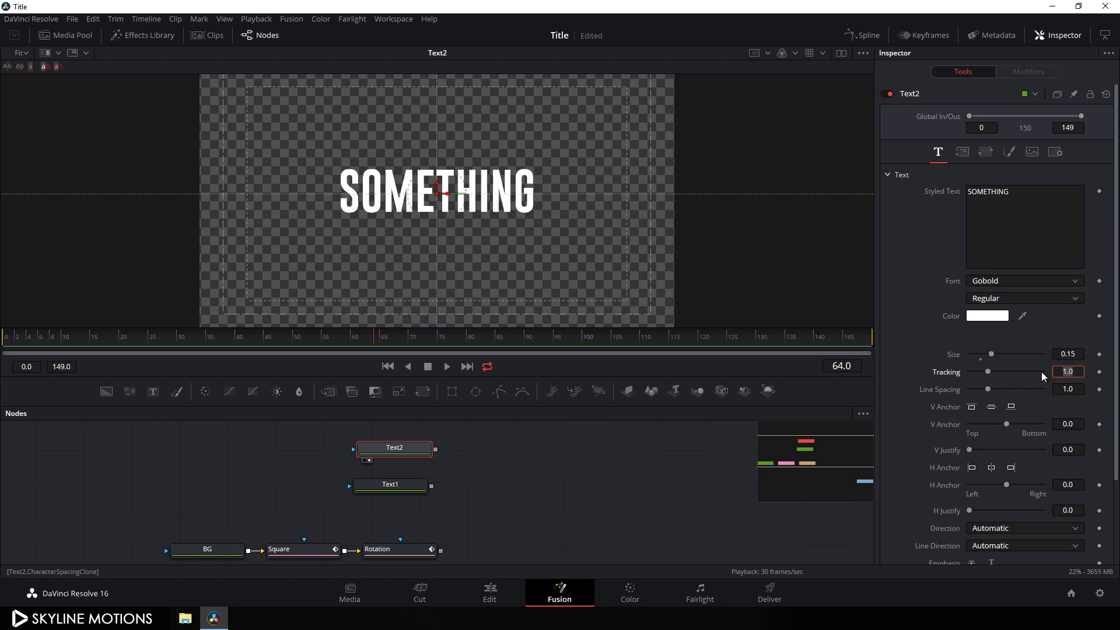
pyautogui.click(971, 468)
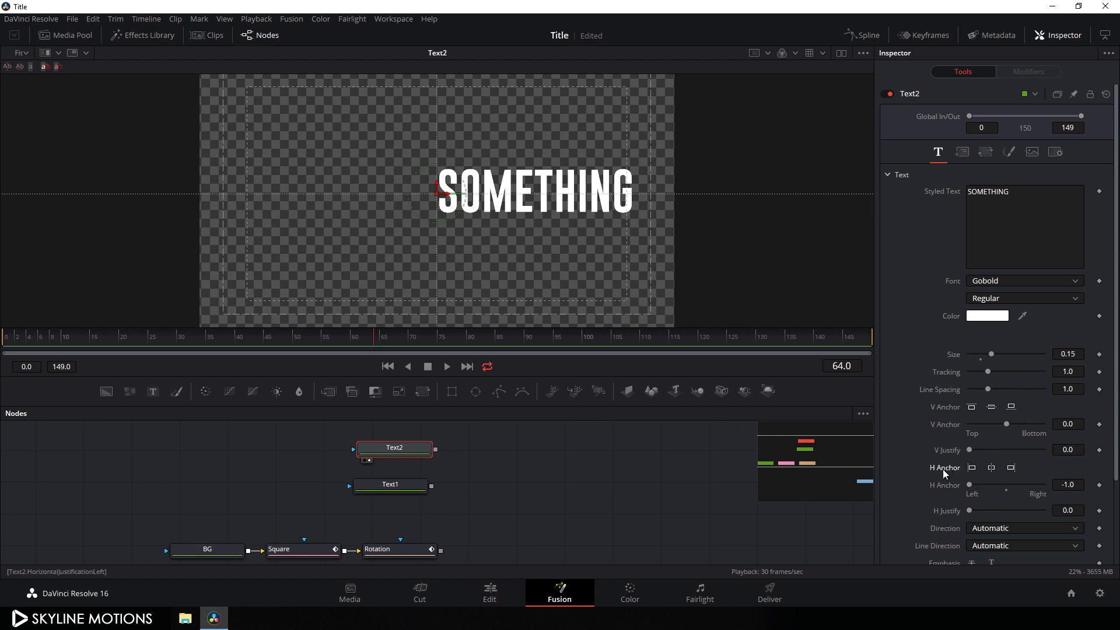
# Add a third Text node above Text2, display it in the viewer and enter the text NEW.
pyautogui.click(487, 470)
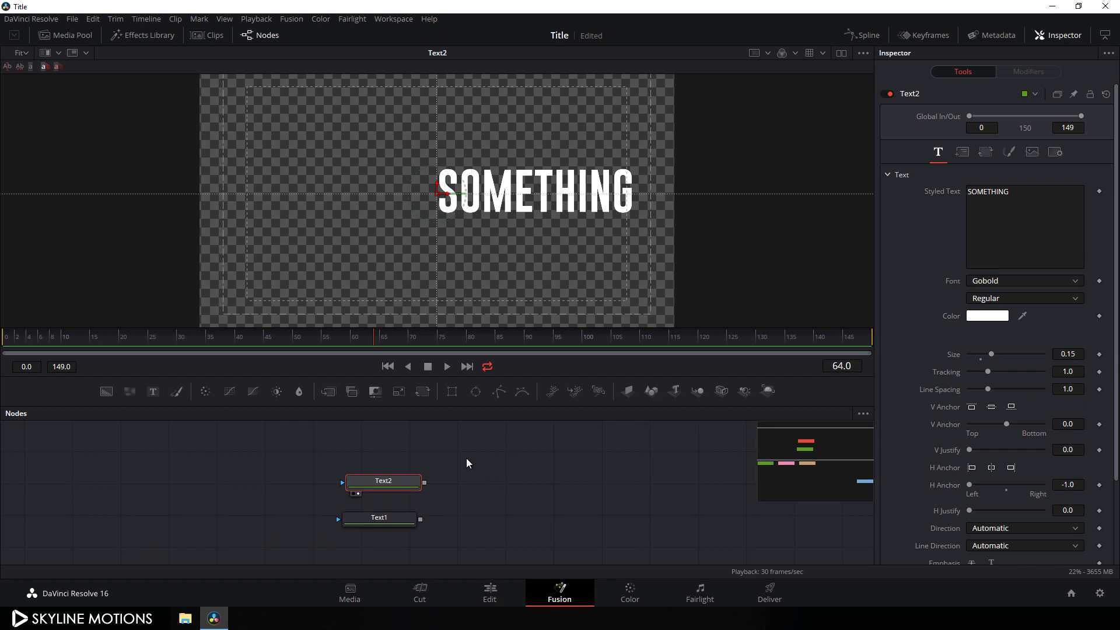
pyautogui.click(153, 391)
pyautogui.moveTo(460, 459); pyautogui.dragTo(386, 452)
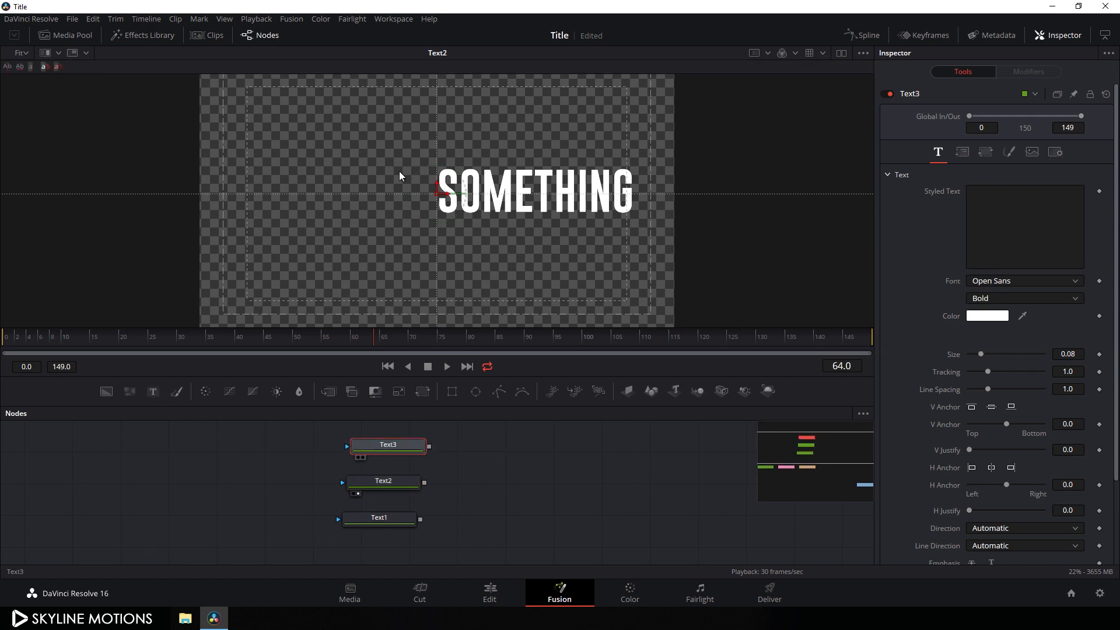
pyautogui.press('1')
pyautogui.click(973, 211)
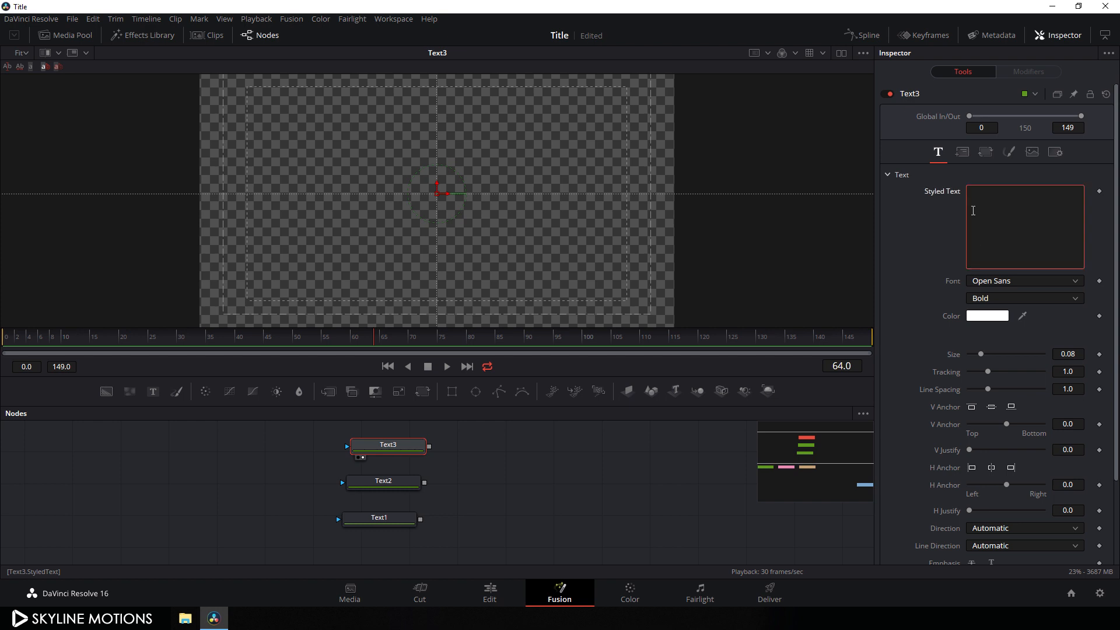
pyautogui.write('NEW')
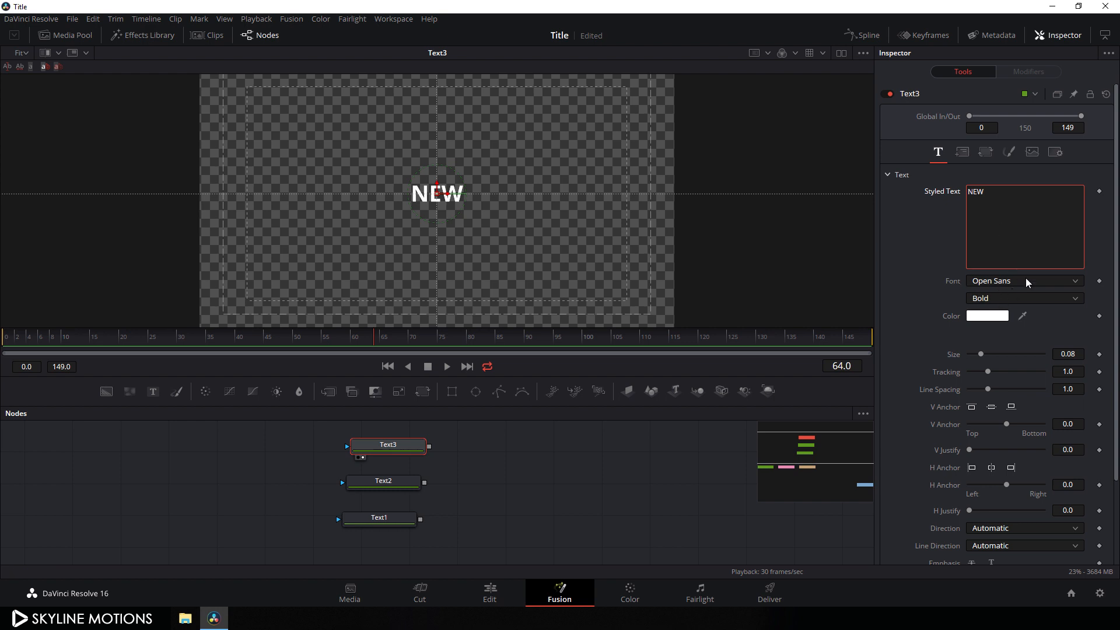
# Style the NEW text as Open Sans Extrabold with Size 0.252 and a left horizontal anchor.
pyautogui.click(1000, 298)
pyautogui.click(989, 337)
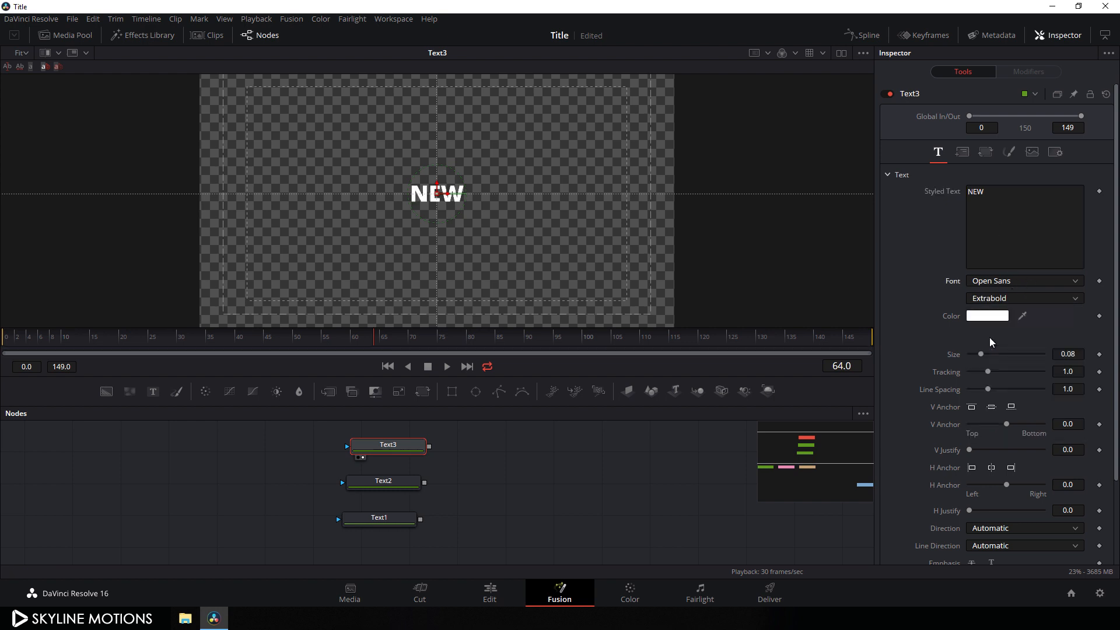
pyautogui.moveTo(981, 354); pyautogui.dragTo(1009, 355)
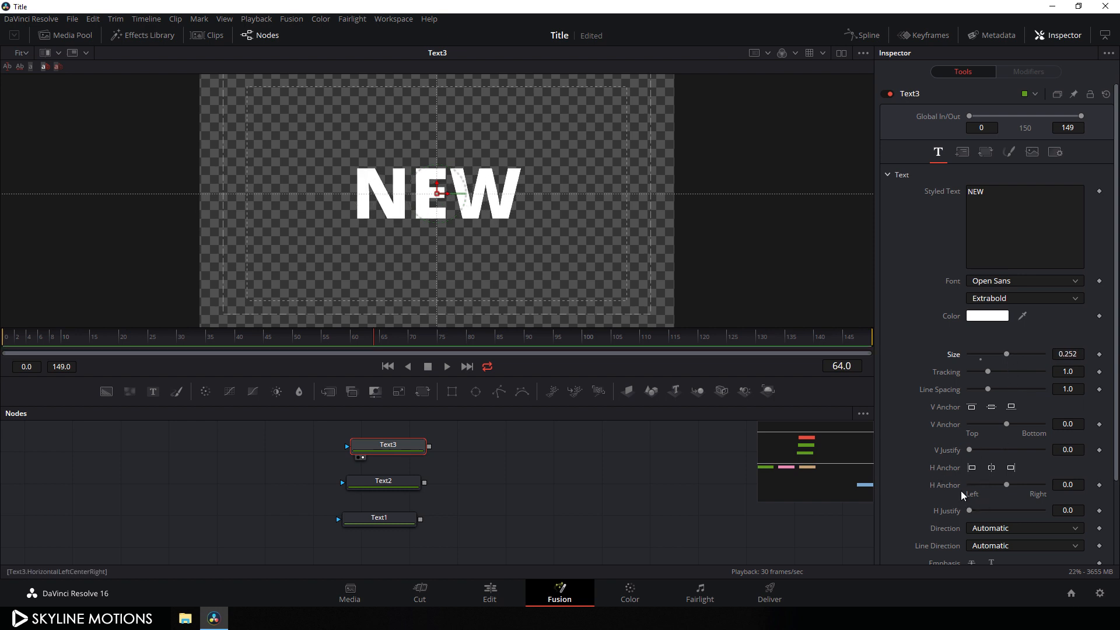
pyautogui.click(972, 469)
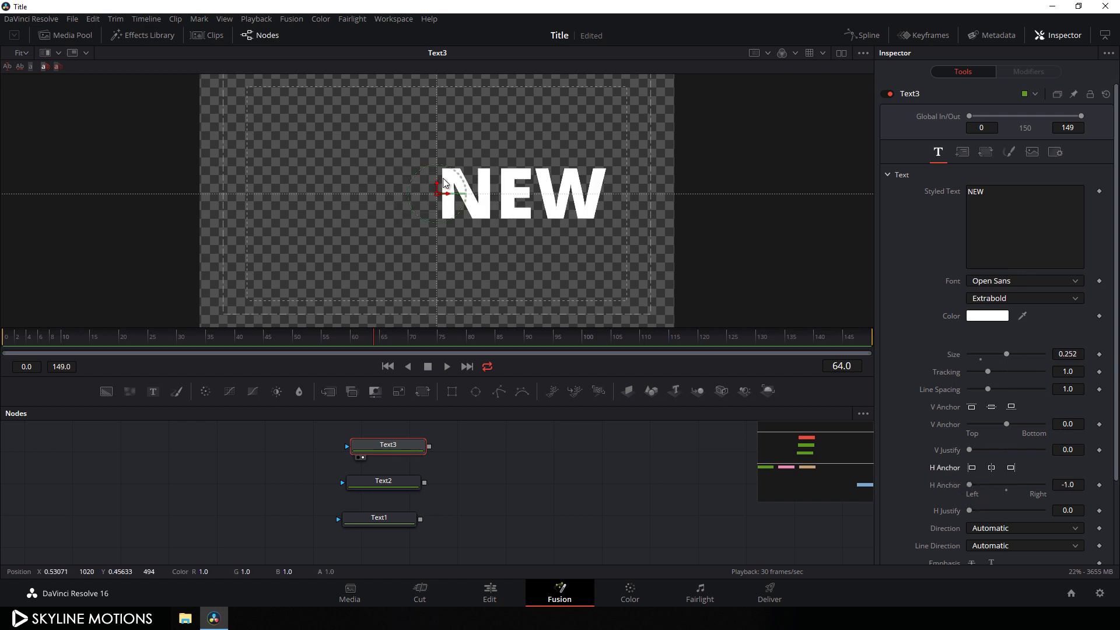
# Enlarge the node graph area and turn on arranging tools to grid.
pyautogui.moveTo(511, 455); pyautogui.dragTo(508, 454)
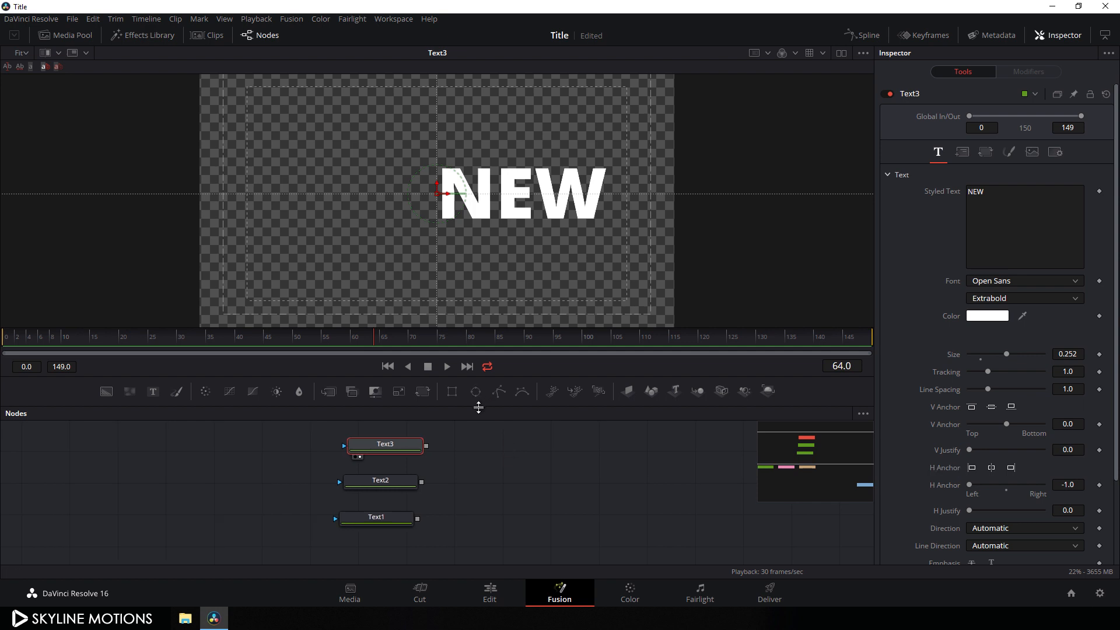
pyautogui.moveTo(478, 408); pyautogui.dragTo(479, 342)
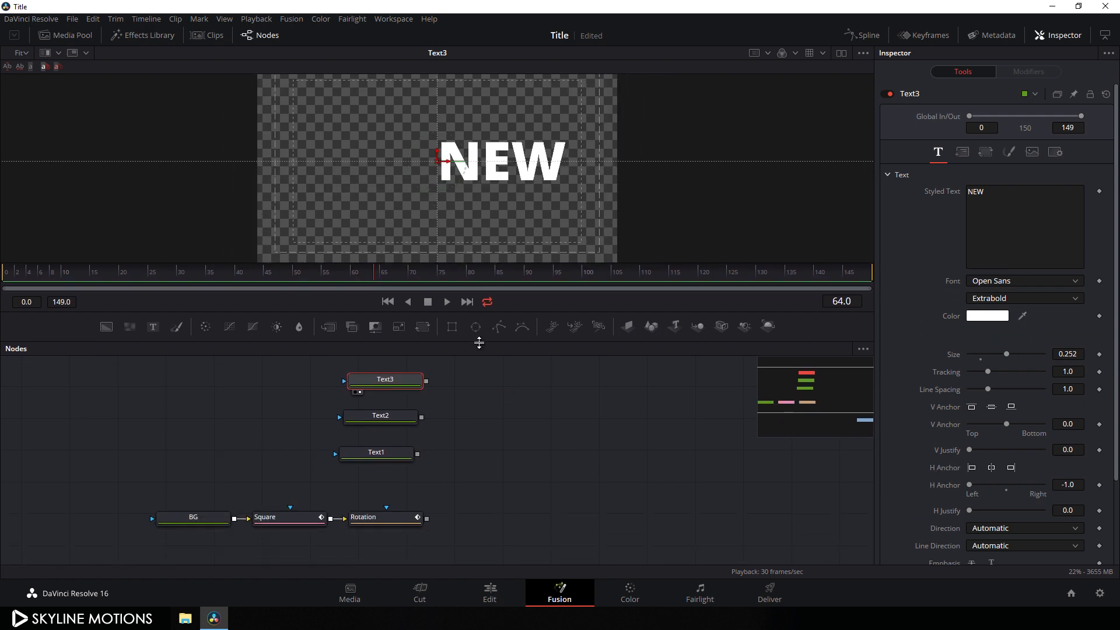
pyautogui.click(506, 411)
pyautogui.rightClick(505, 415)
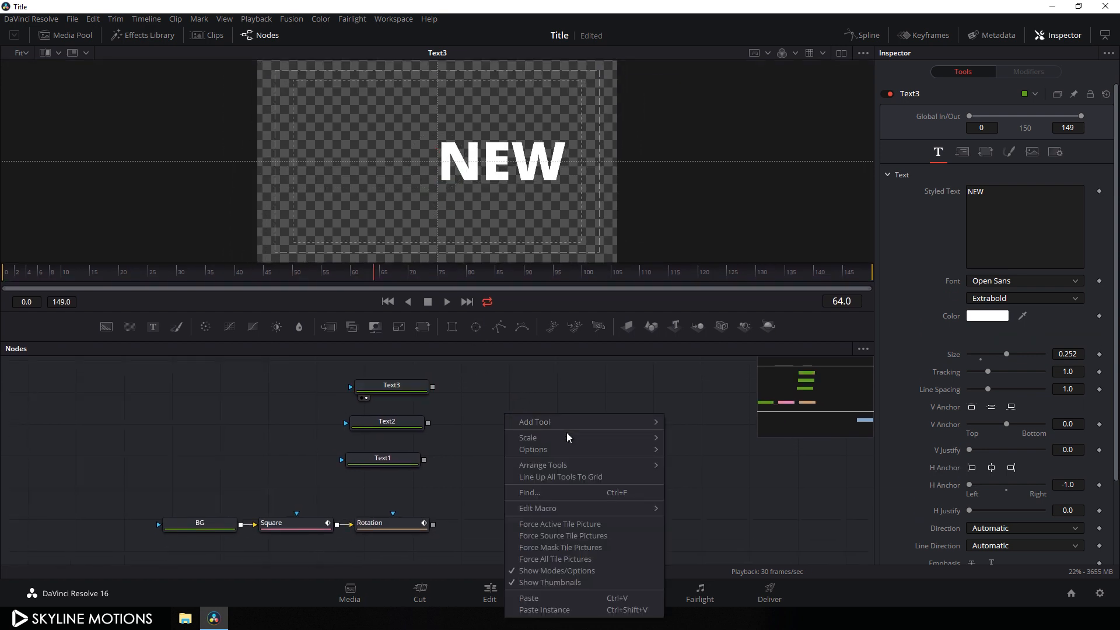
pyautogui.moveTo(544, 463)
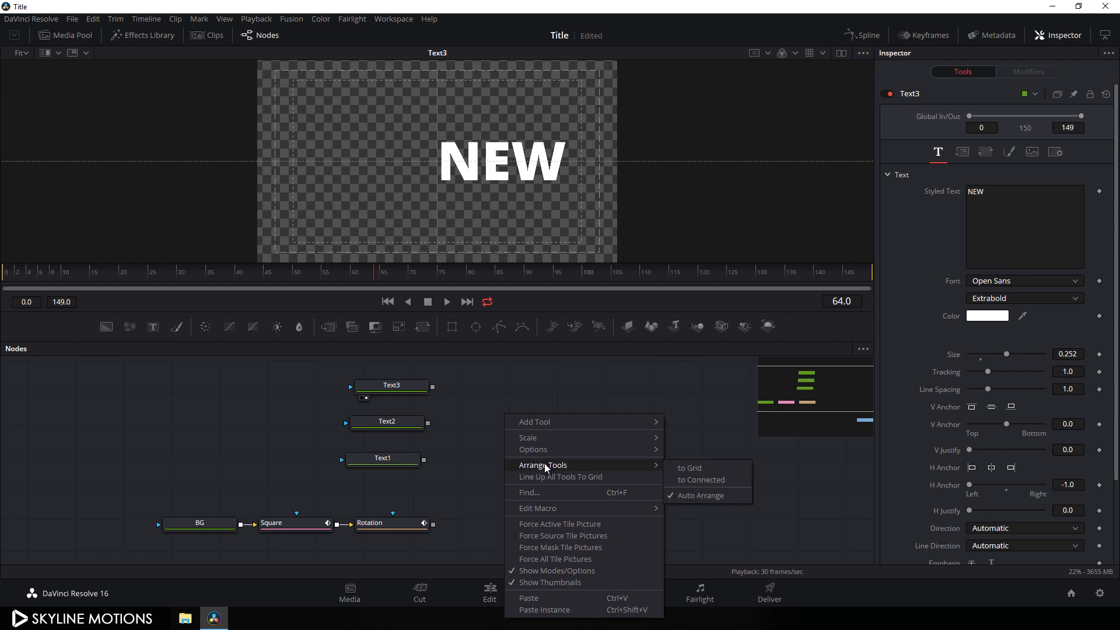
pyautogui.click(678, 468)
# Line up the three Text nodes in a column above Rotation and align the BG, Square and Rotation nodes in a row on the grid.
pyautogui.moveTo(378, 387); pyautogui.dragTo(420, 395)
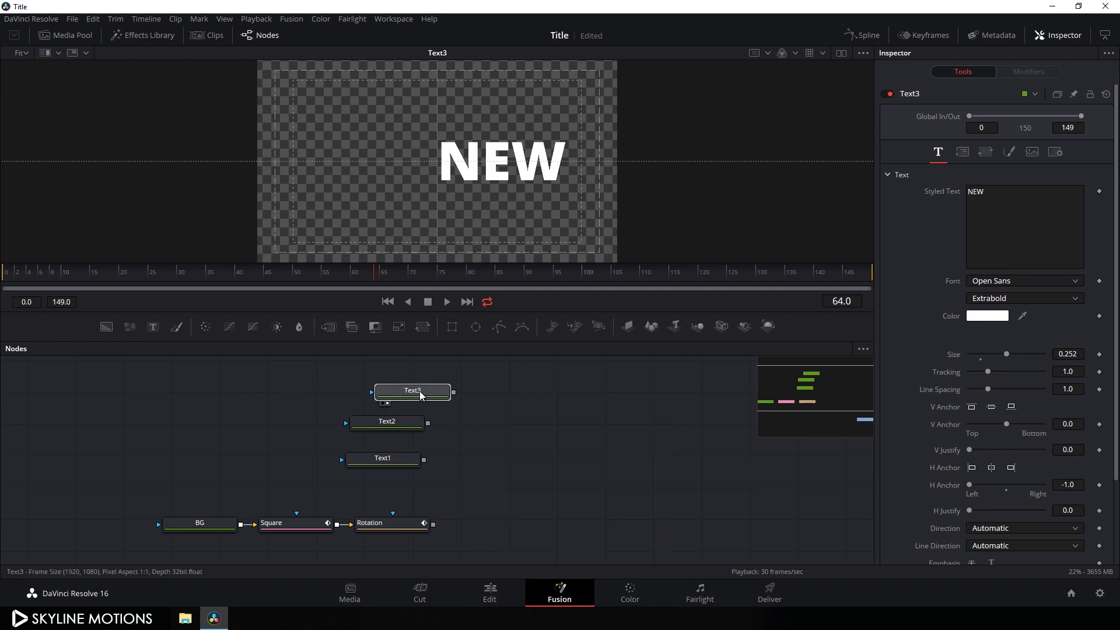
pyautogui.moveTo(379, 426); pyautogui.dragTo(422, 428)
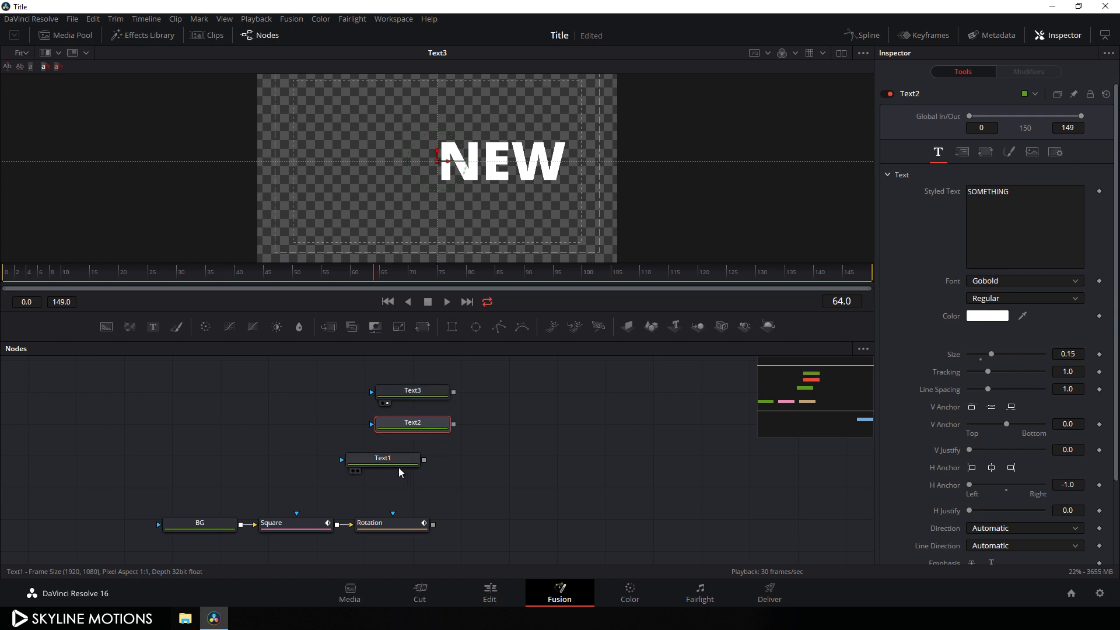
pyautogui.moveTo(398, 467); pyautogui.dragTo(428, 467)
pyautogui.moveTo(412, 524); pyautogui.dragTo(432, 518)
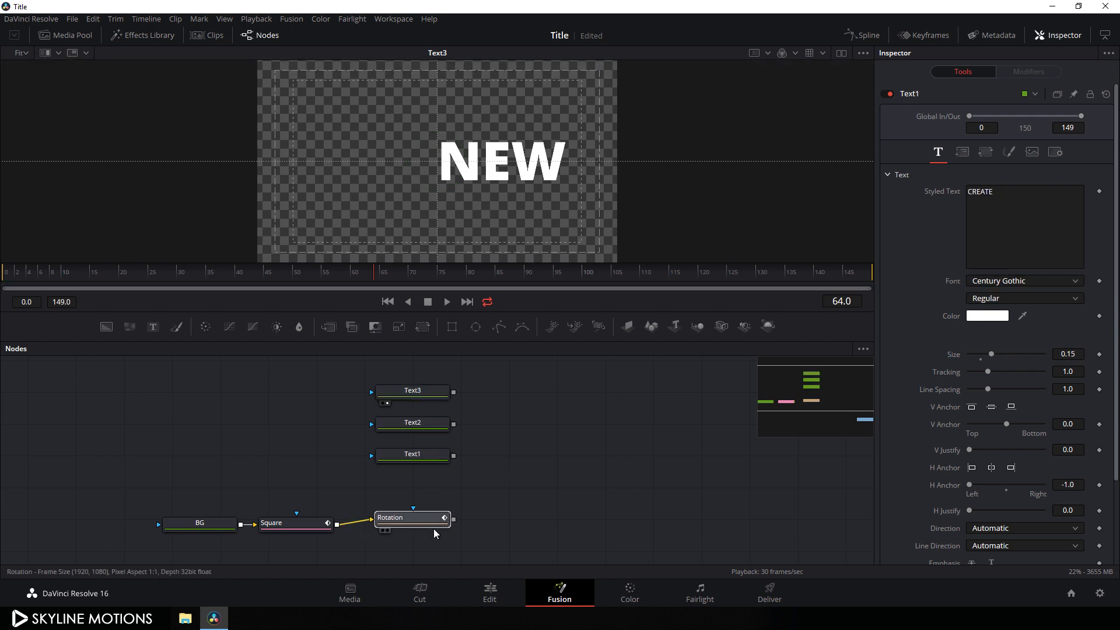
pyautogui.moveTo(308, 527); pyautogui.dragTo(328, 521)
pyautogui.moveTo(204, 524); pyautogui.dragTo(225, 518)
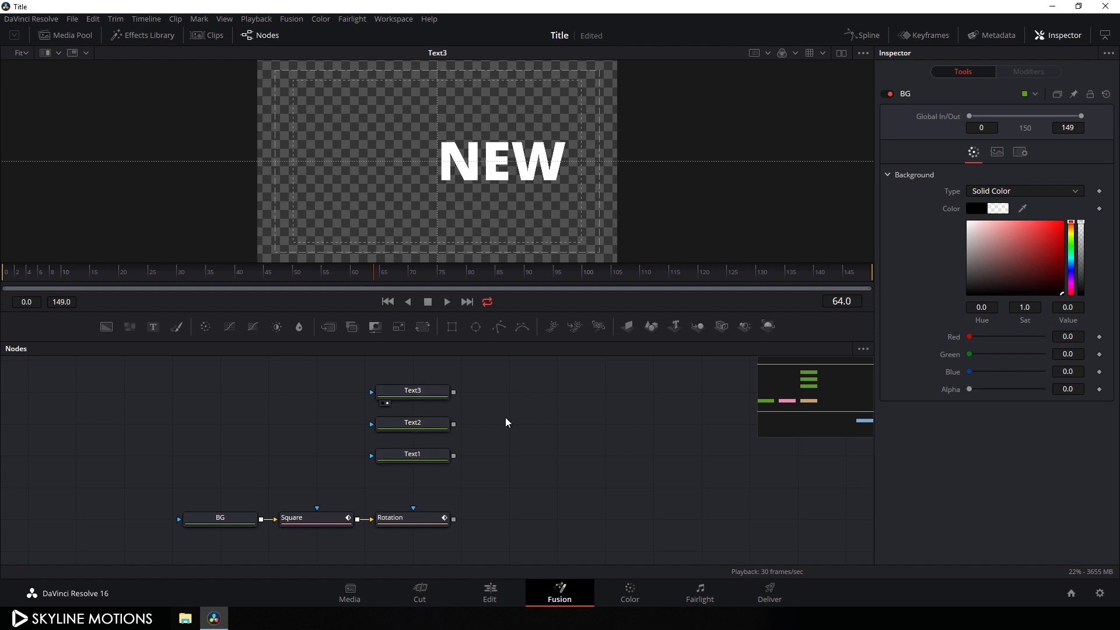
# Add a Merge node with Text3 as background and Text2 as foreground, and display it in the viewer.
pyautogui.moveTo(329, 326); pyautogui.dragTo(408, 392)
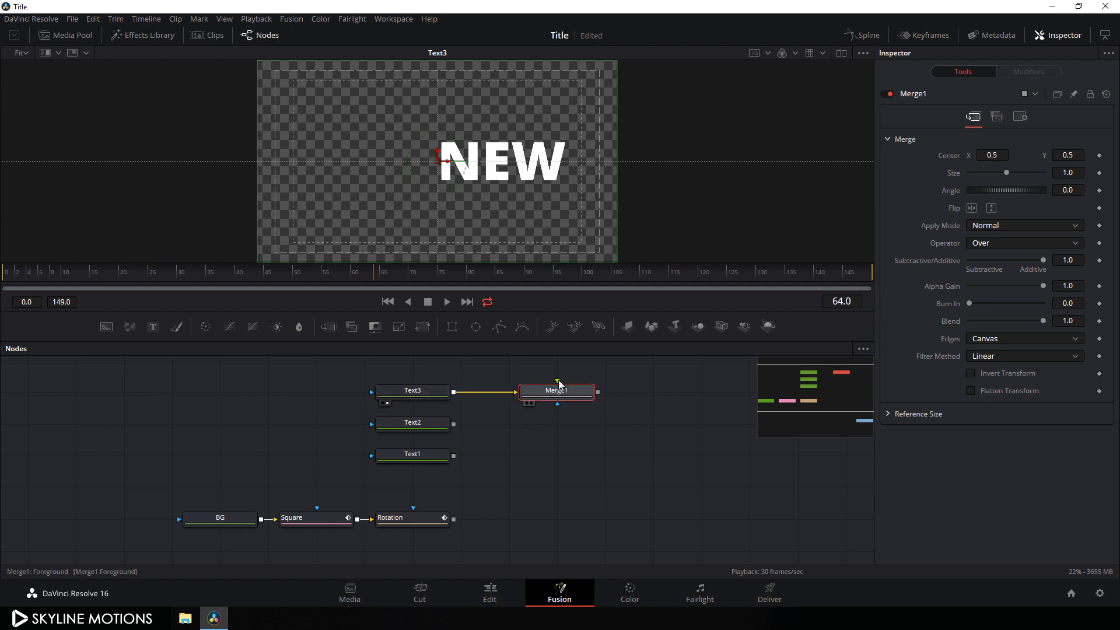
pyautogui.moveTo(558, 383); pyautogui.dragTo(415, 426)
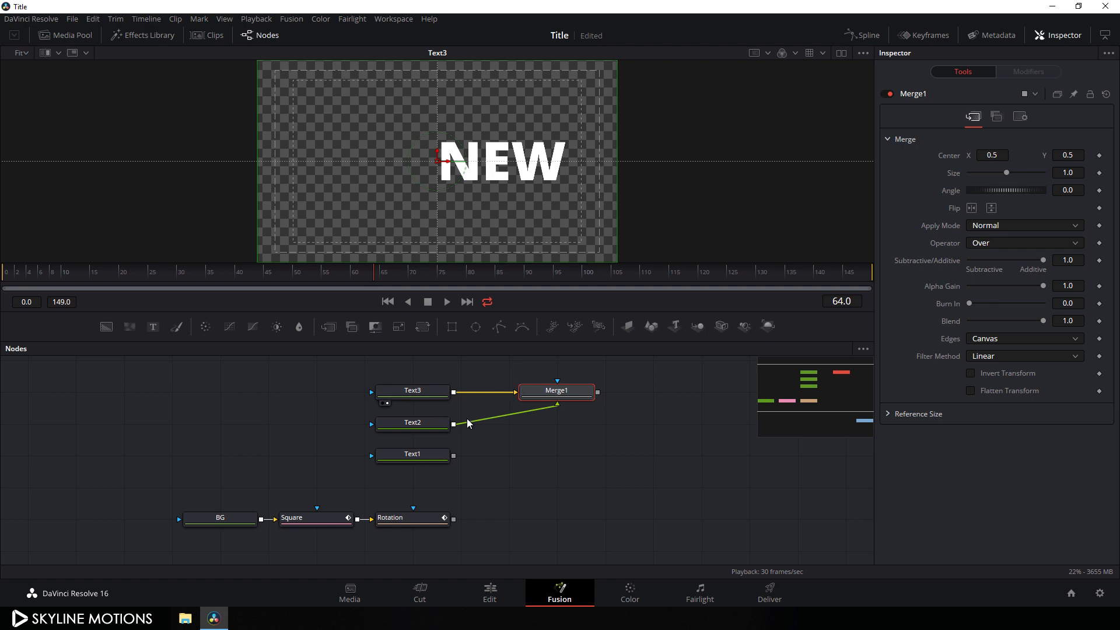
pyautogui.moveTo(554, 392); pyautogui.dragTo(521, 115)
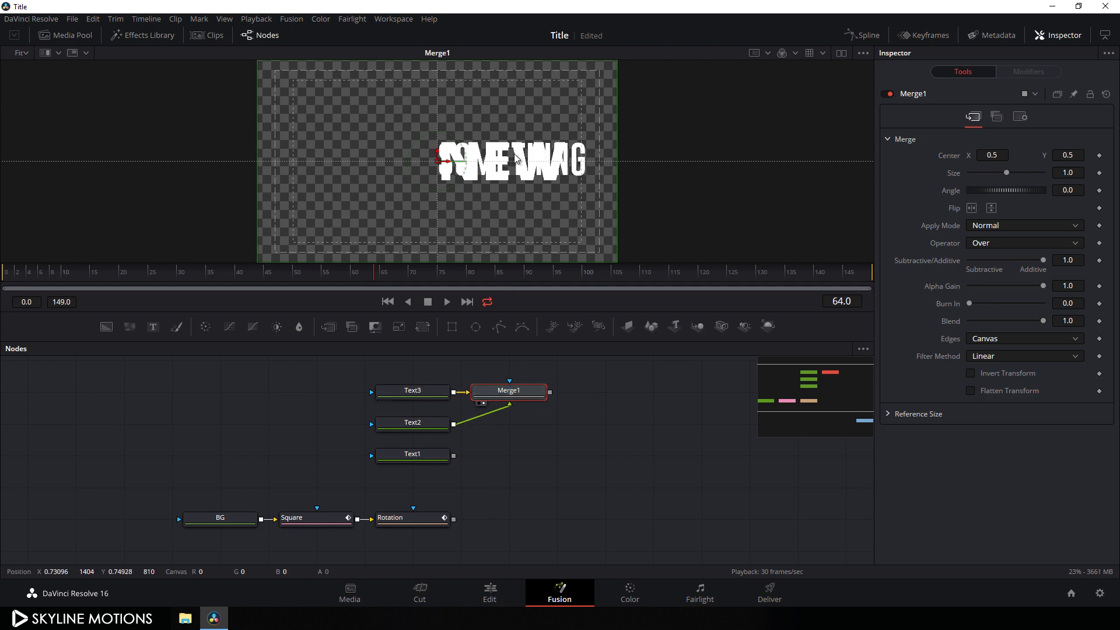
pyautogui.click(537, 426)
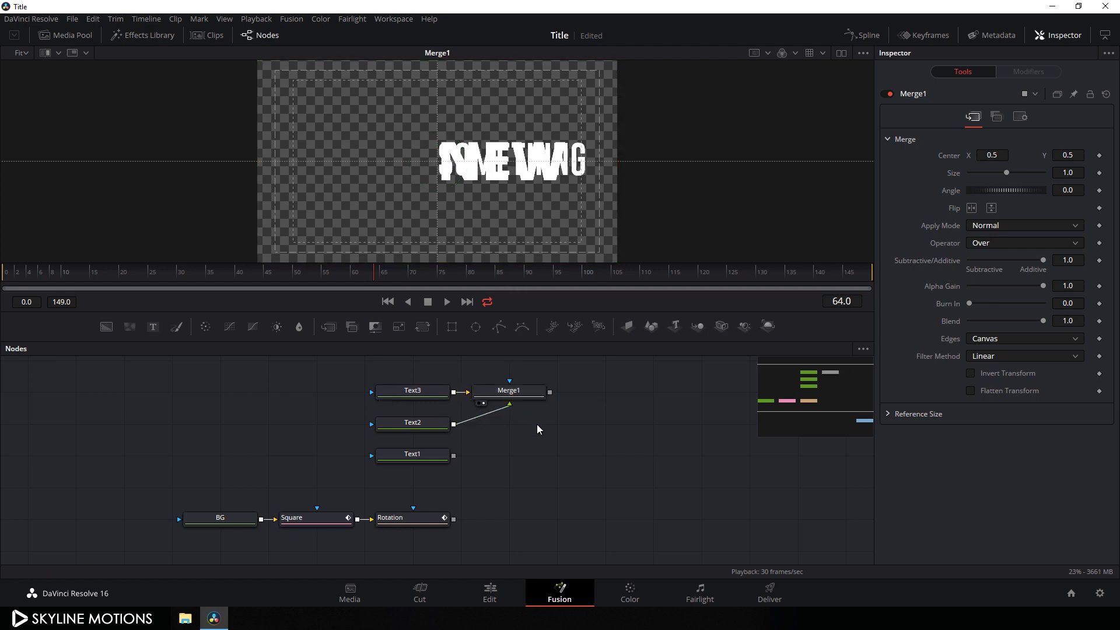
# Add a second Merge node with Text1 as background and Merge1 as foreground, display it, and place Merge1 directly above it.
pyautogui.moveTo(331, 327); pyautogui.dragTo(453, 455)
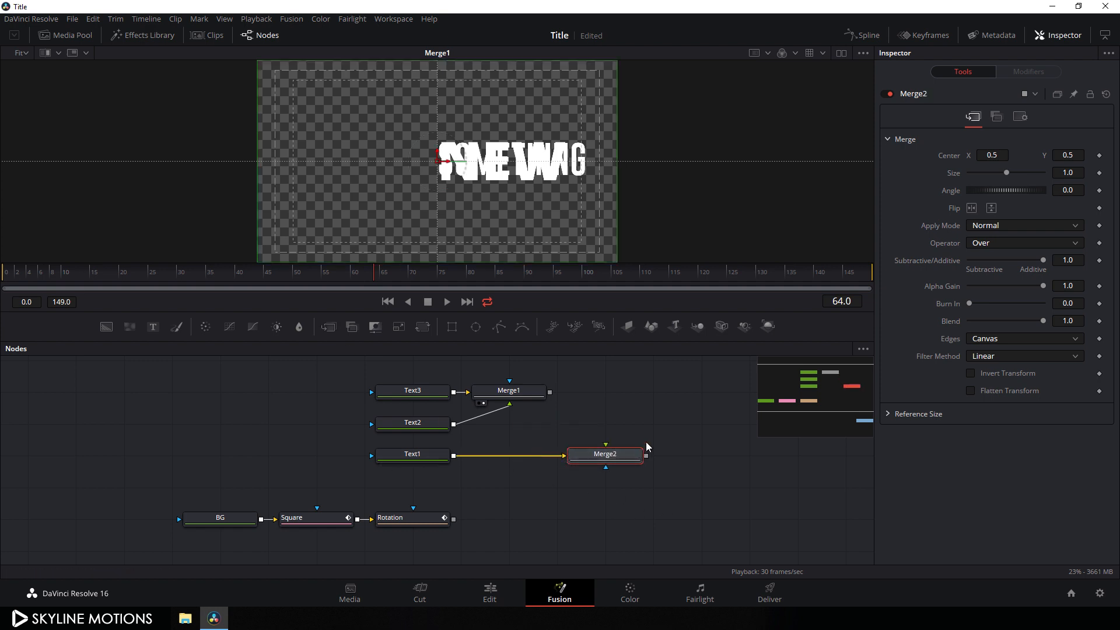
pyautogui.moveTo(607, 446); pyautogui.dragTo(549, 391)
pyautogui.moveTo(601, 462); pyautogui.dragTo(523, 456)
pyautogui.press('2')
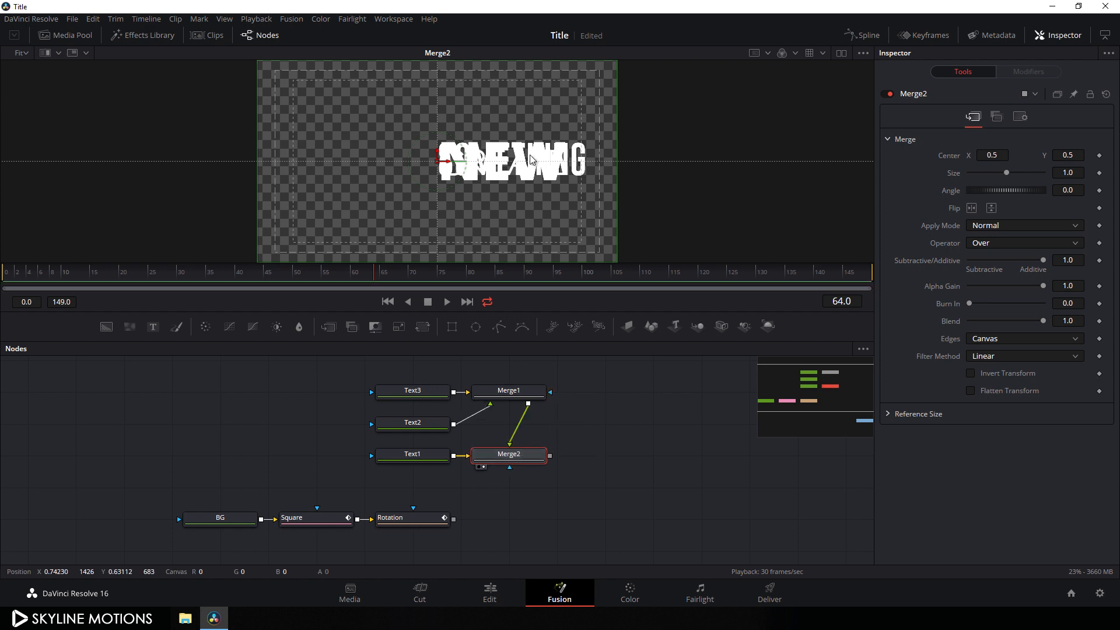
pyautogui.moveTo(531, 390); pyautogui.dragTo(531, 422)
pyautogui.click(632, 412)
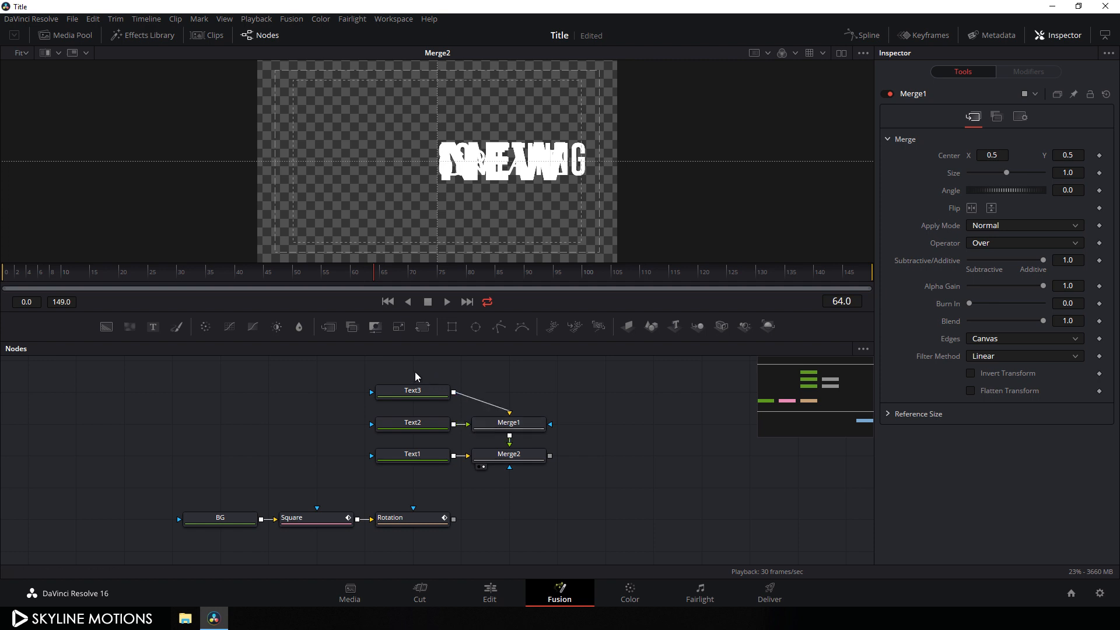
# Move the CREATE text straight up in the viewer so it sits above the other two words.
pyautogui.click(413, 455)
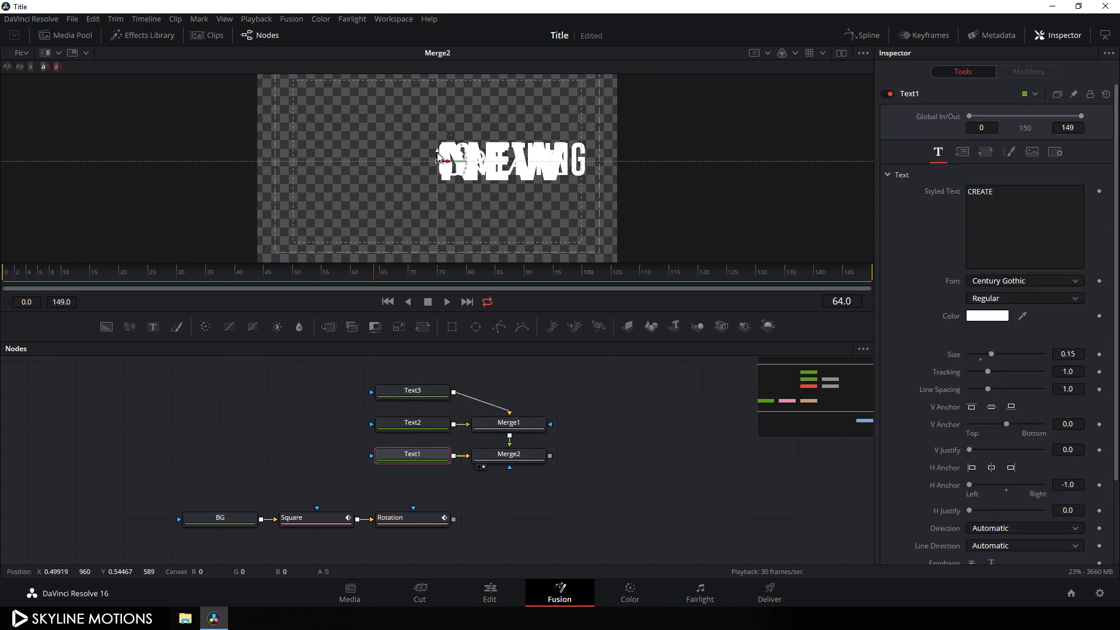
pyautogui.moveTo(438, 159); pyautogui.dragTo(438, 124)
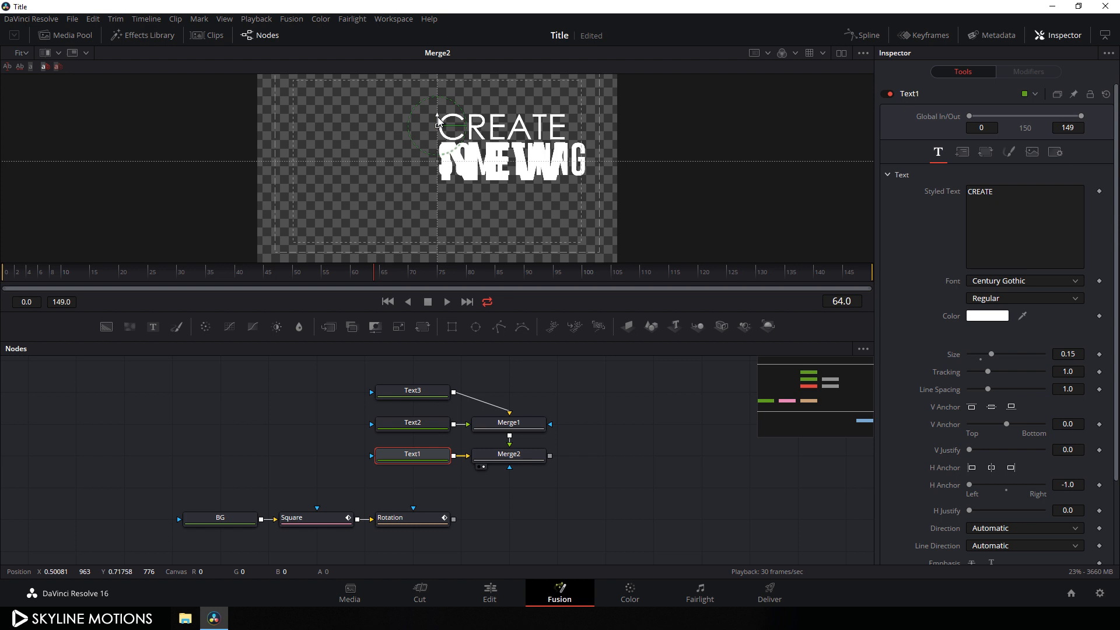
# Move the NEW text straight down below SOMETHING and reduce its size to about 0.235.
pyautogui.click(408, 391)
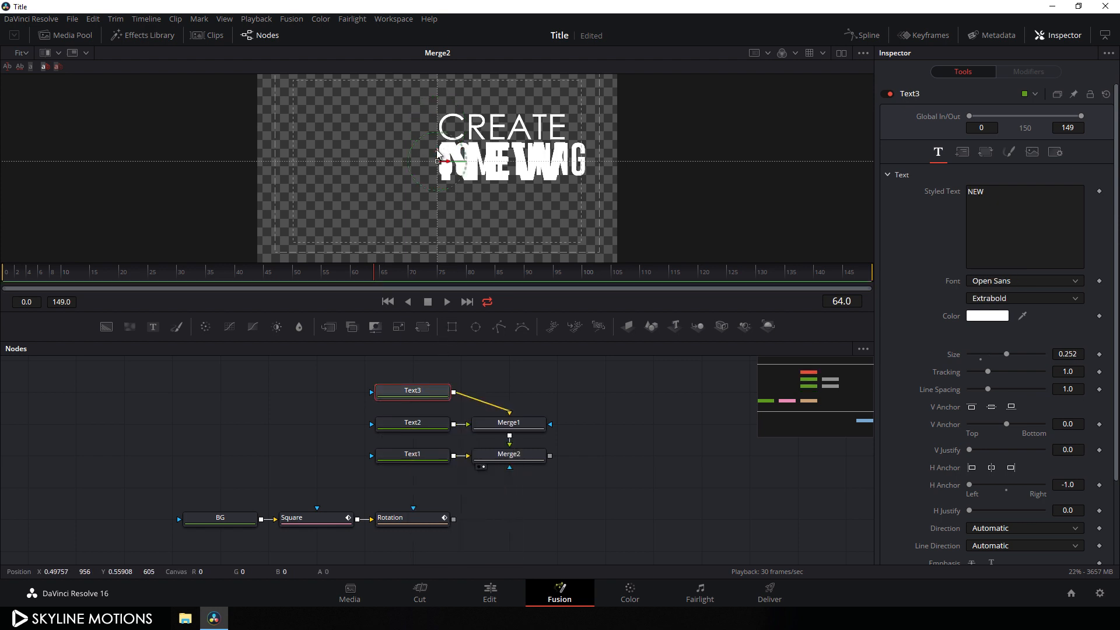
pyautogui.moveTo(438, 148); pyautogui.dragTo(438, 191)
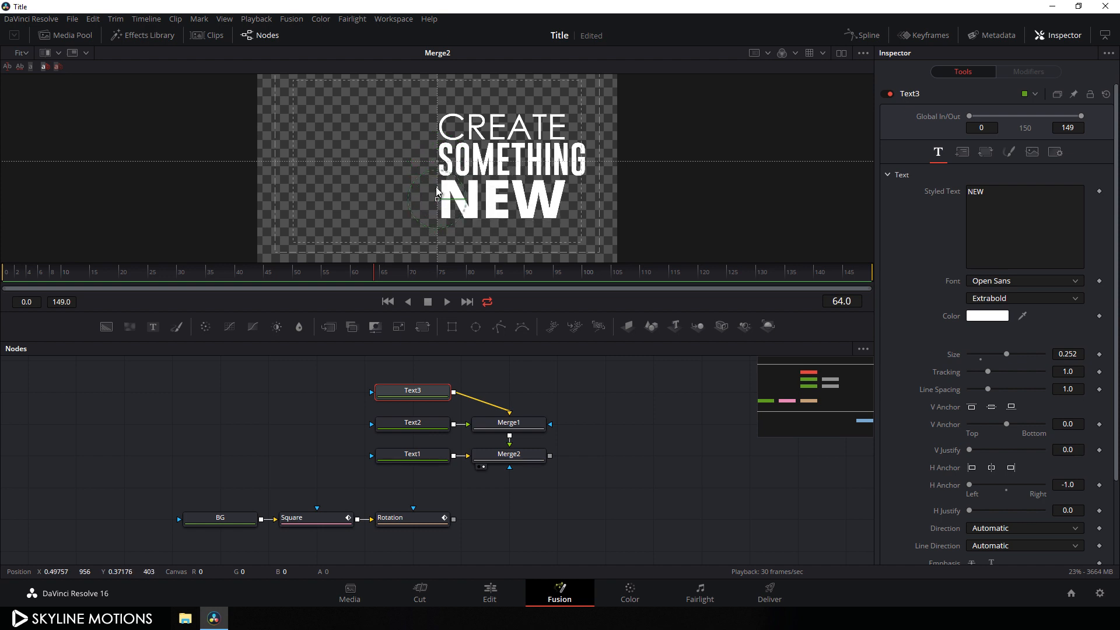
pyautogui.scroll(1, 562, 207)
pyautogui.scroll(1, 562, 207)
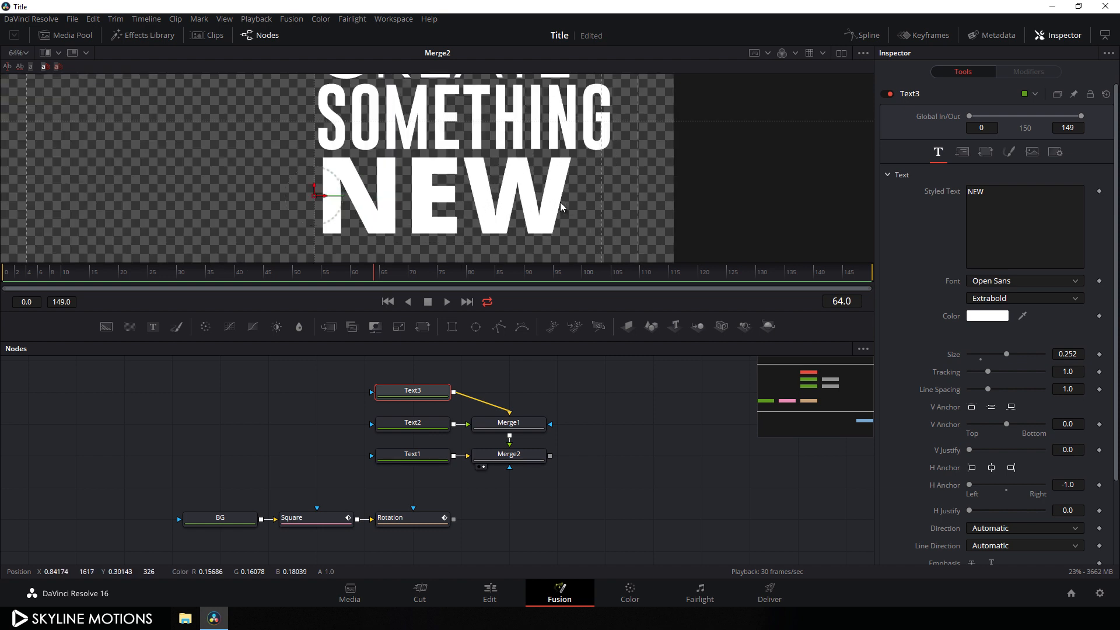
pyautogui.moveTo(561, 207); pyautogui.dragTo(565, 228)
pyautogui.scroll(-1, 565, 228)
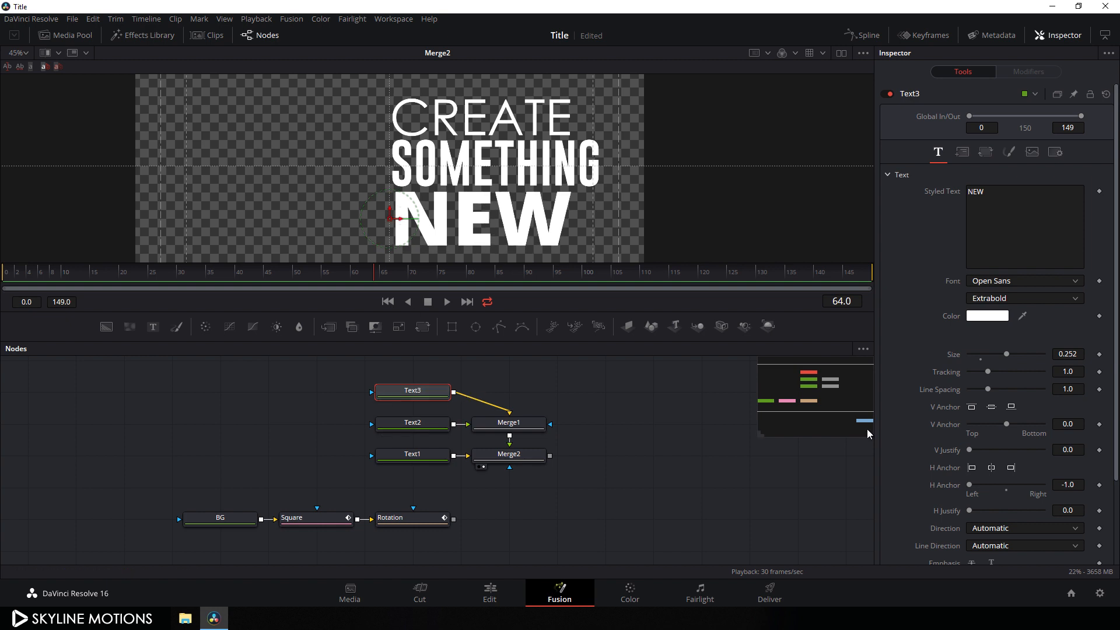
pyautogui.moveTo(1005, 353); pyautogui.dragTo(981, 349)
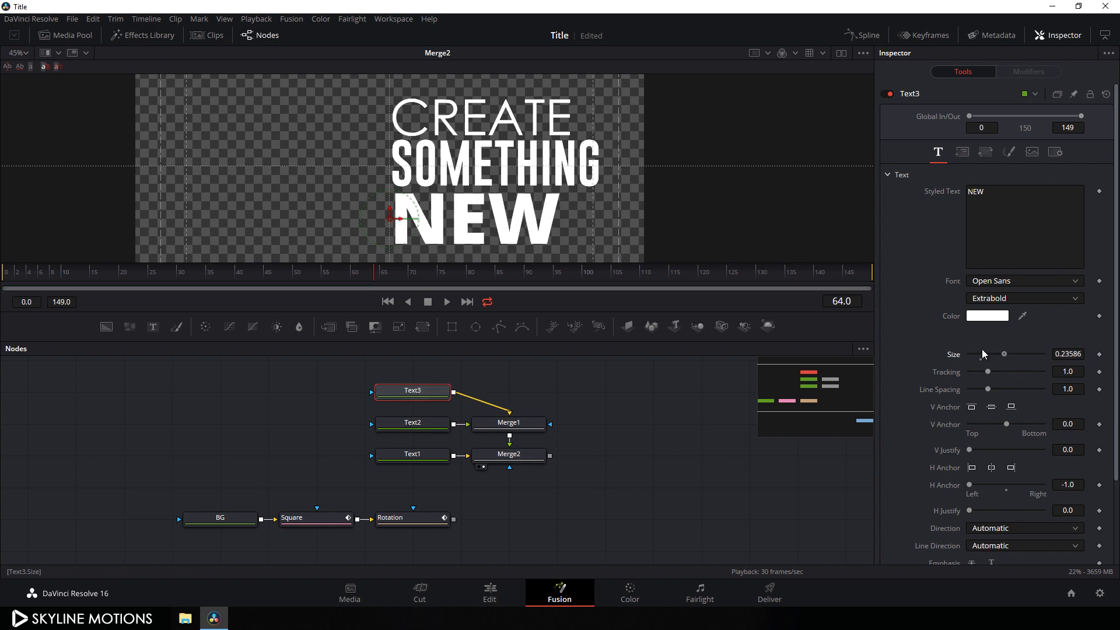
# Nudge the CREATE text slightly upward to adjust its gap above SOMETHING.
pyautogui.scroll(1, 461, 238)
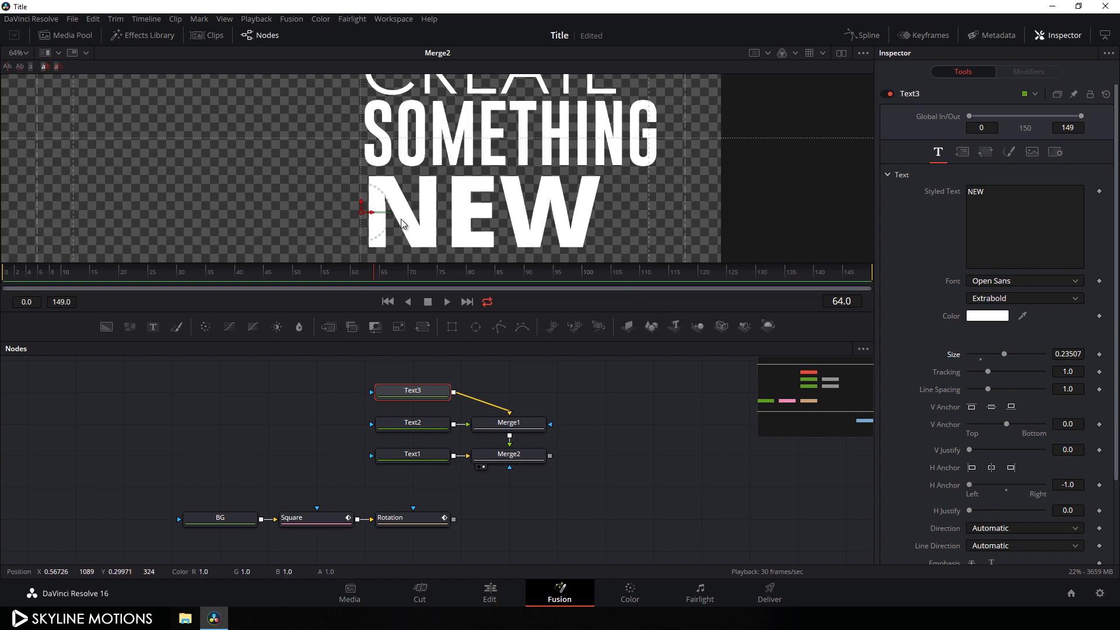
pyautogui.moveTo(603, 109); pyautogui.dragTo(604, 148)
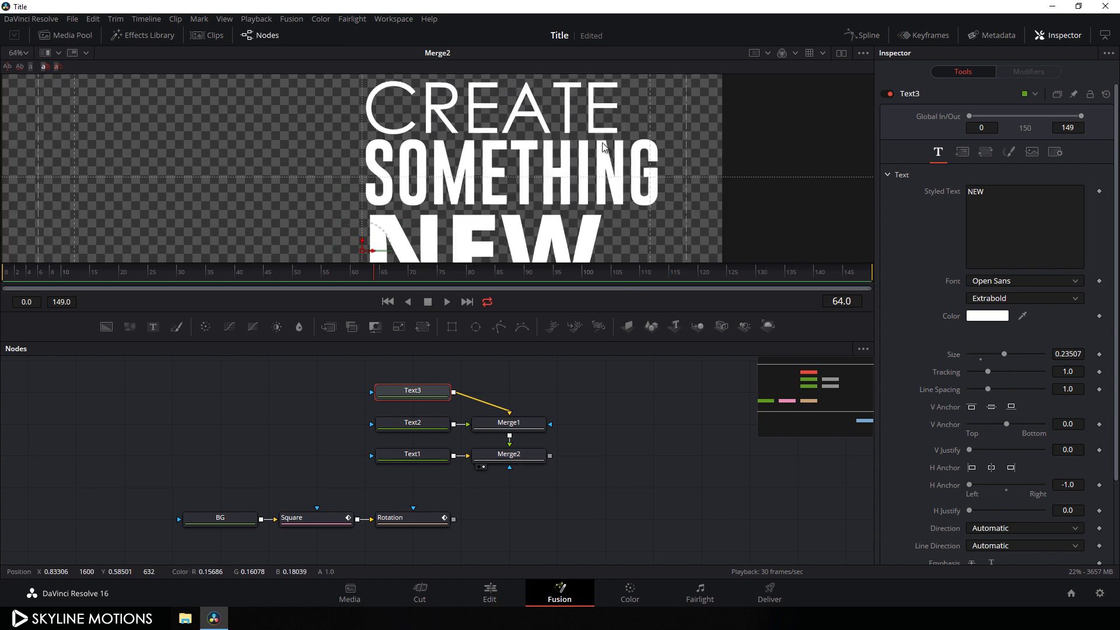
pyautogui.click(424, 462)
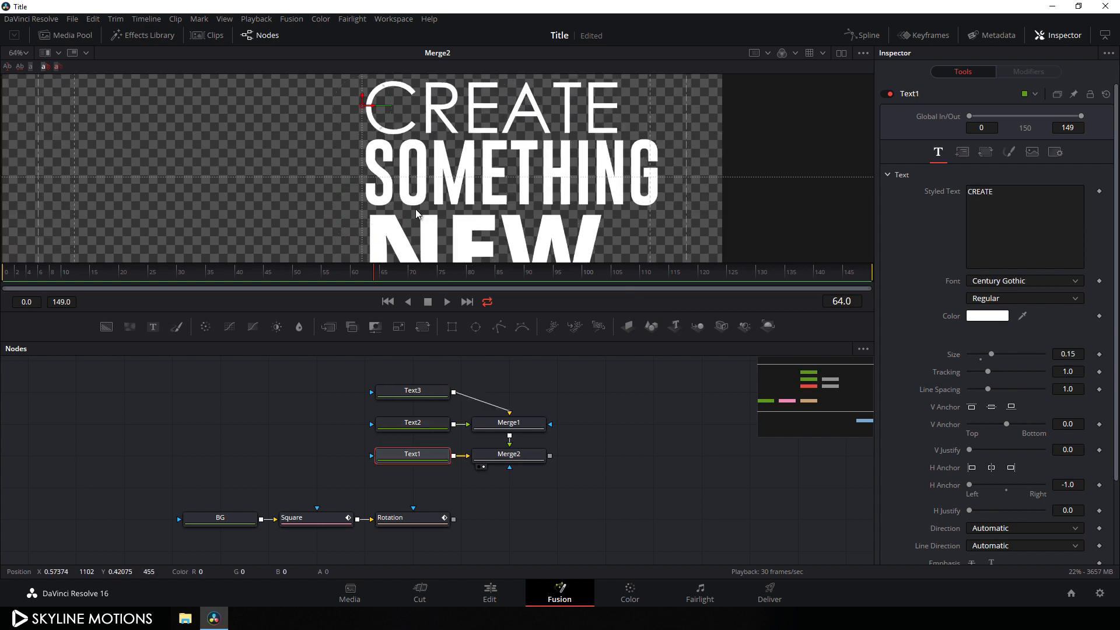
pyautogui.moveTo(362, 98); pyautogui.dragTo(363, 90)
pyautogui.click(523, 139)
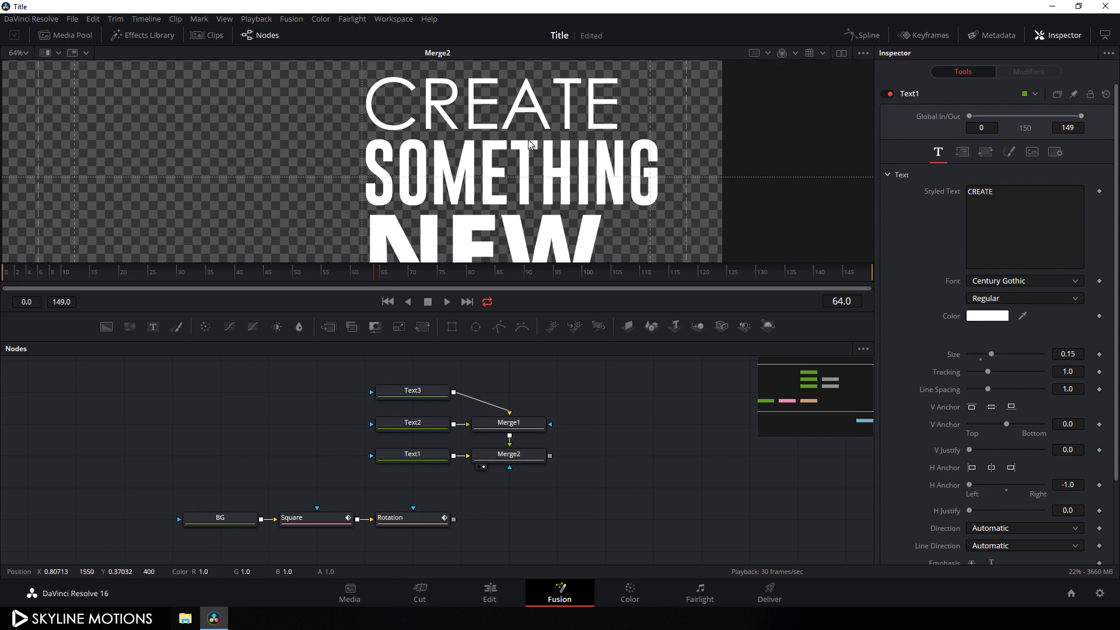
pyautogui.scroll(-2, 529, 159)
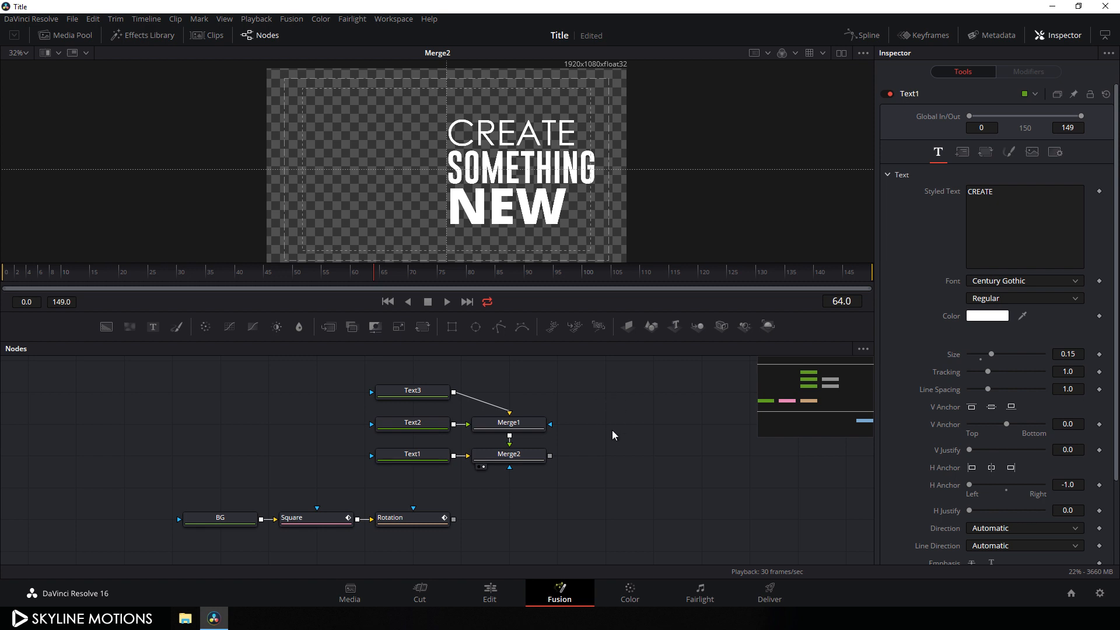
# Add a Transform node after Merge2, place it beside Merge2 in the same row, and display it in the viewer.
pyautogui.click(514, 460)
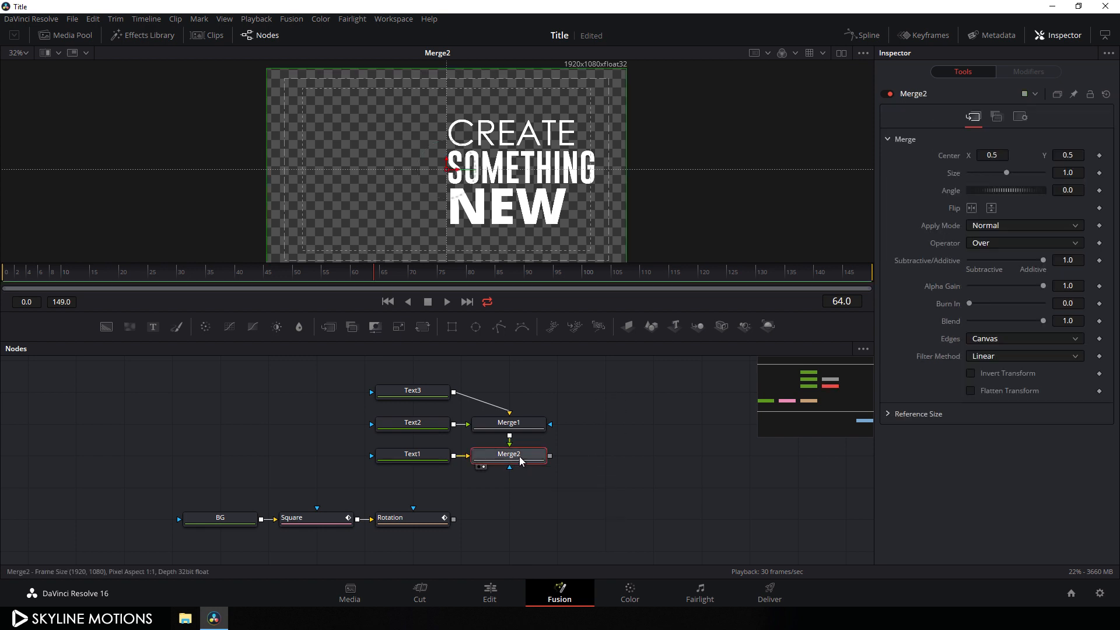
pyautogui.click(423, 327)
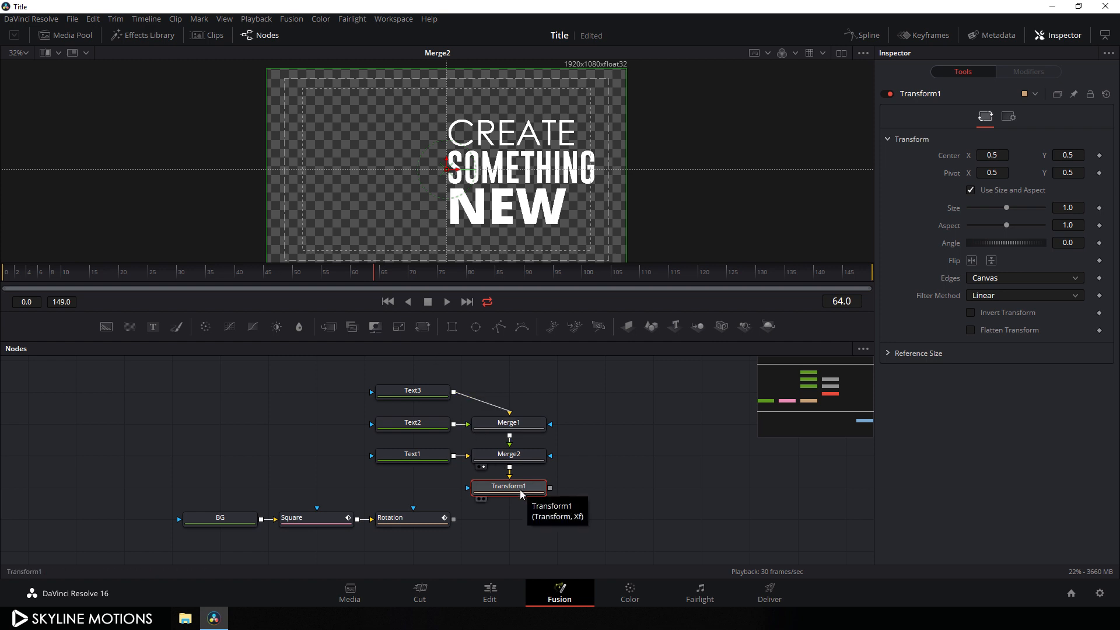
pyautogui.moveTo(535, 492); pyautogui.dragTo(593, 129)
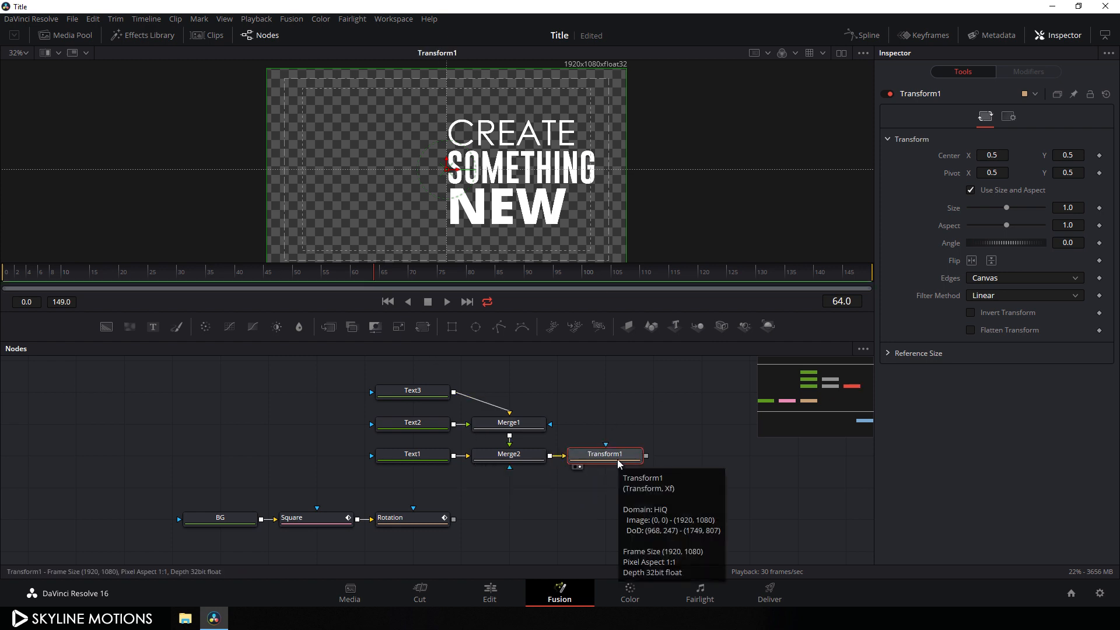
# Rename the new Transform node to TextCont.
pyautogui.press('F2')
pyautogui.press('BackSpace')
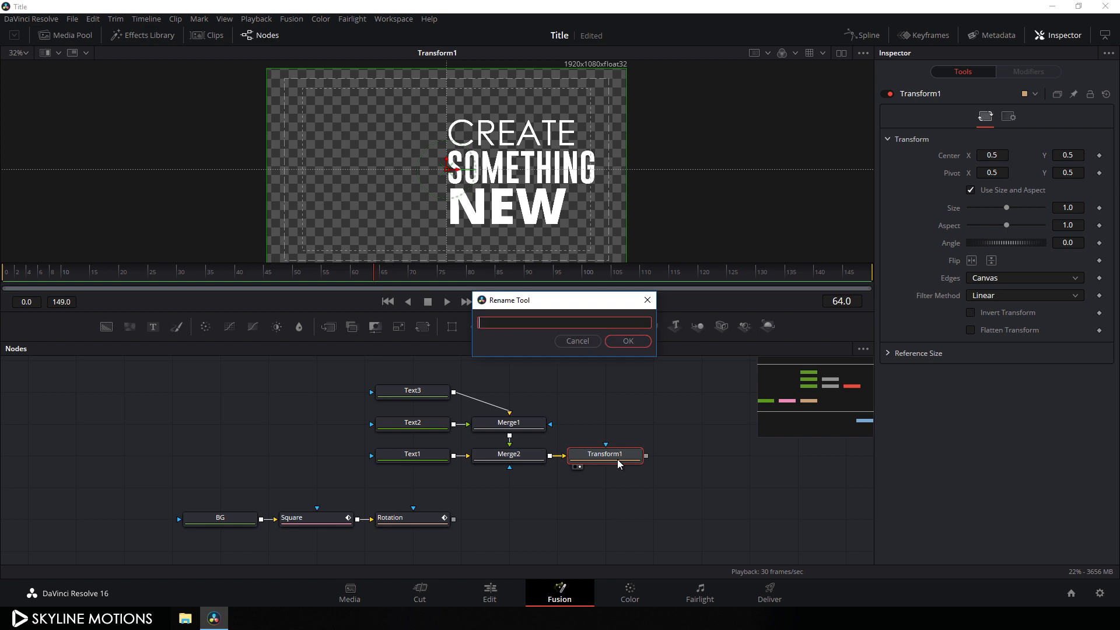
pyautogui.write('TextCont')
pyautogui.click(618, 341)
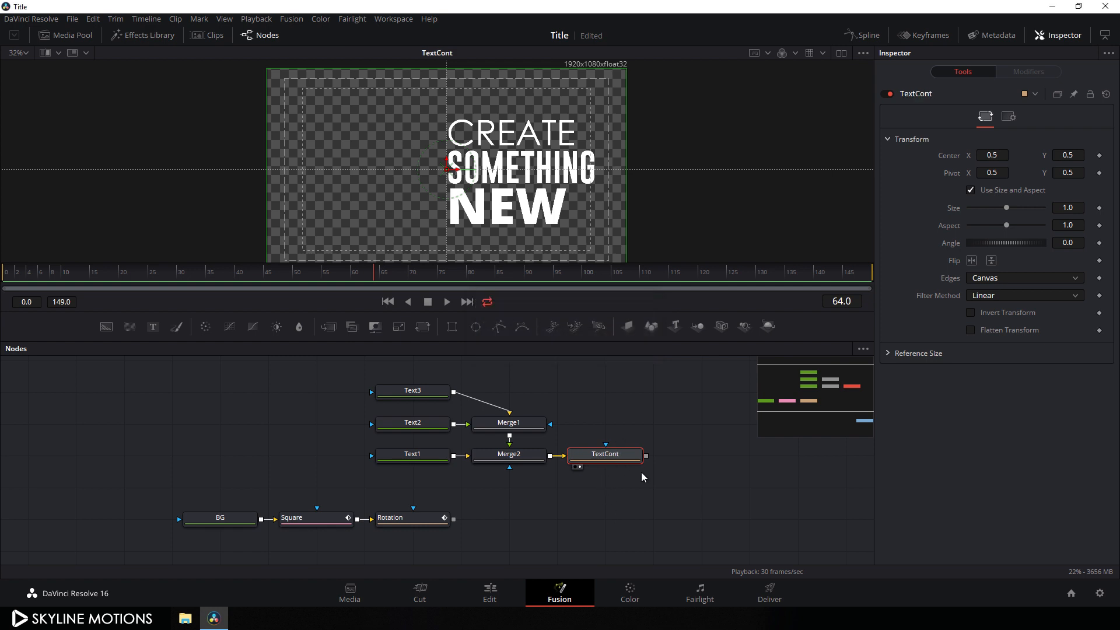
# Merge TextCont with Rotation through a new Merge node below TextCont and display the result in the viewer.
pyautogui.click(587, 492)
pyautogui.moveTo(646, 456); pyautogui.dragTo(453, 519)
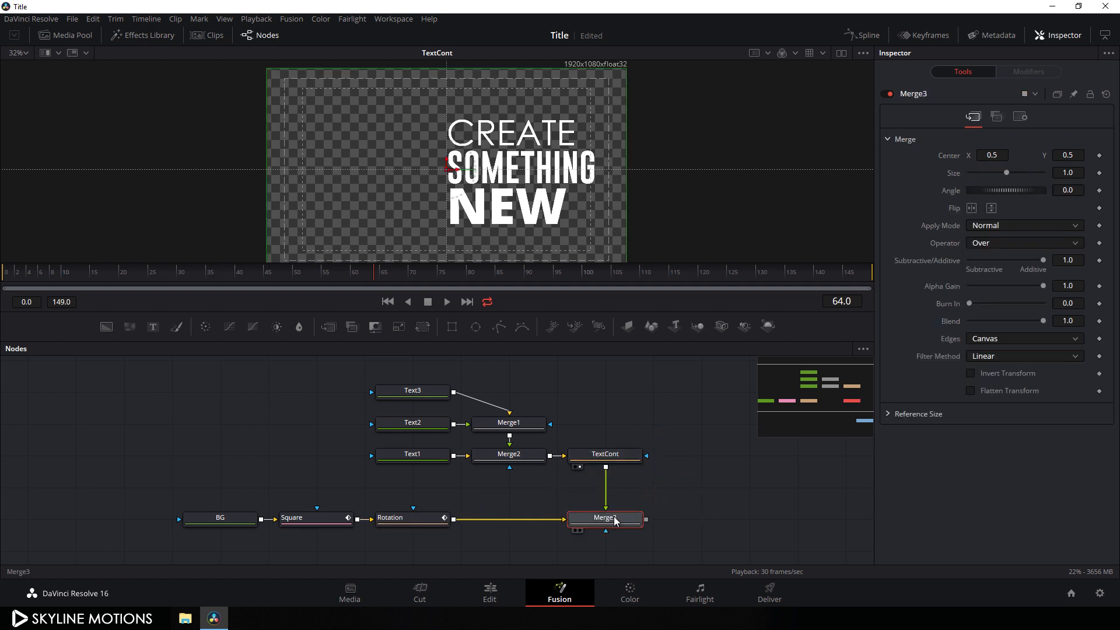
pyautogui.press('1')
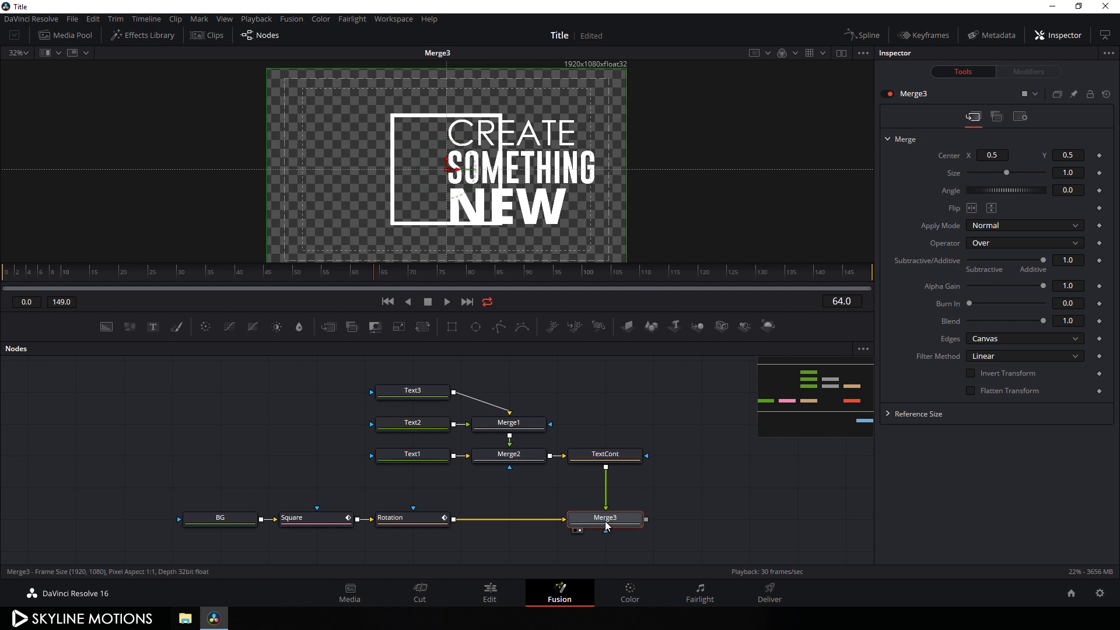
# Scale TextCont to about 0.641 and shift it sideways to a Center X of about 0.357, fitting the words inside the square.
pyautogui.click(606, 459)
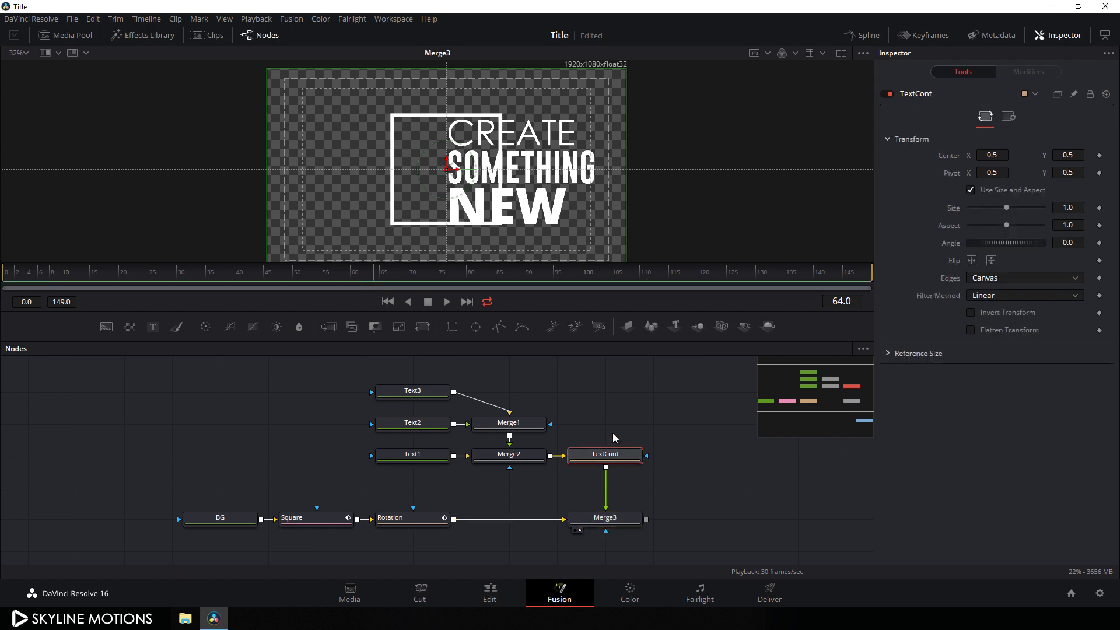
pyautogui.moveTo(1007, 209); pyautogui.dragTo(994, 211)
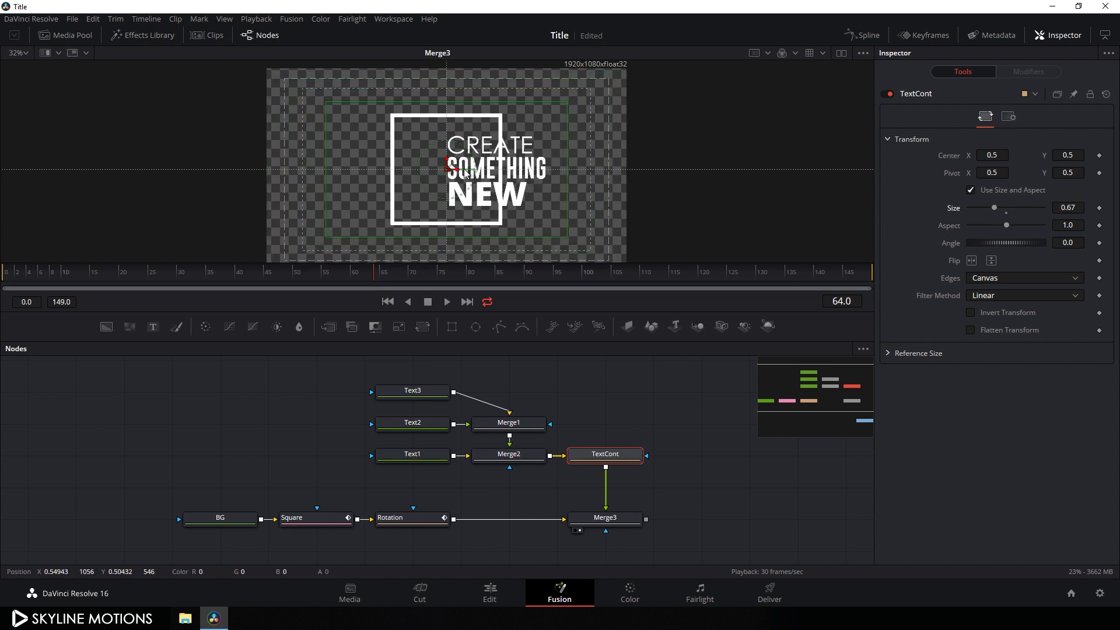
pyautogui.moveTo(460, 171); pyautogui.dragTo(411, 173)
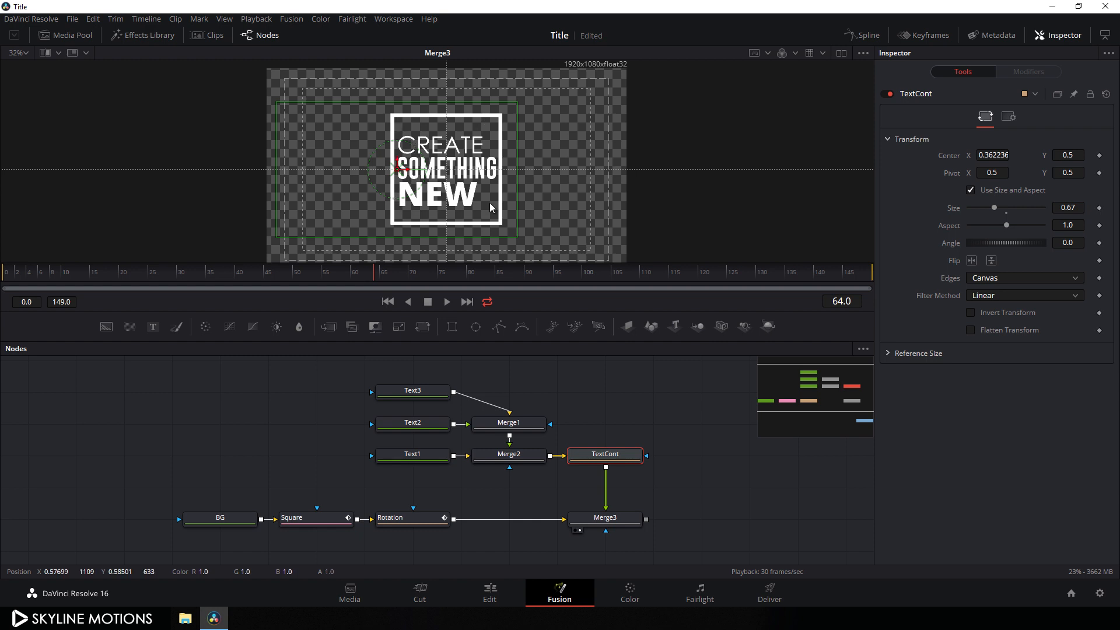
pyautogui.scroll(2, 411, 193)
pyautogui.scroll(2, 413, 191)
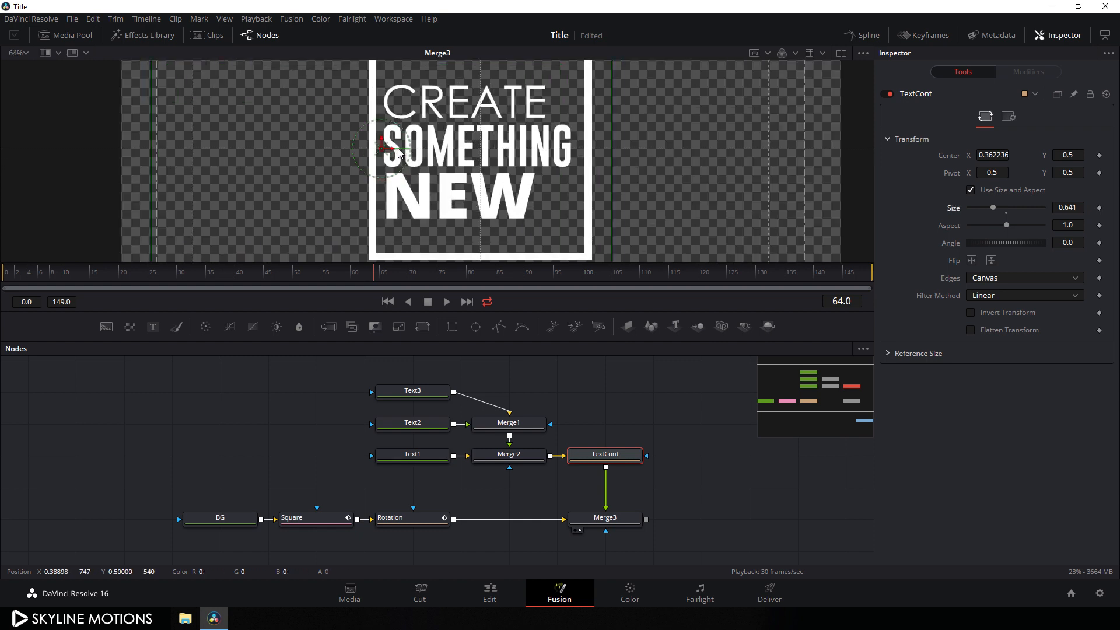
pyautogui.moveTo(392, 154); pyautogui.dragTo(388, 153)
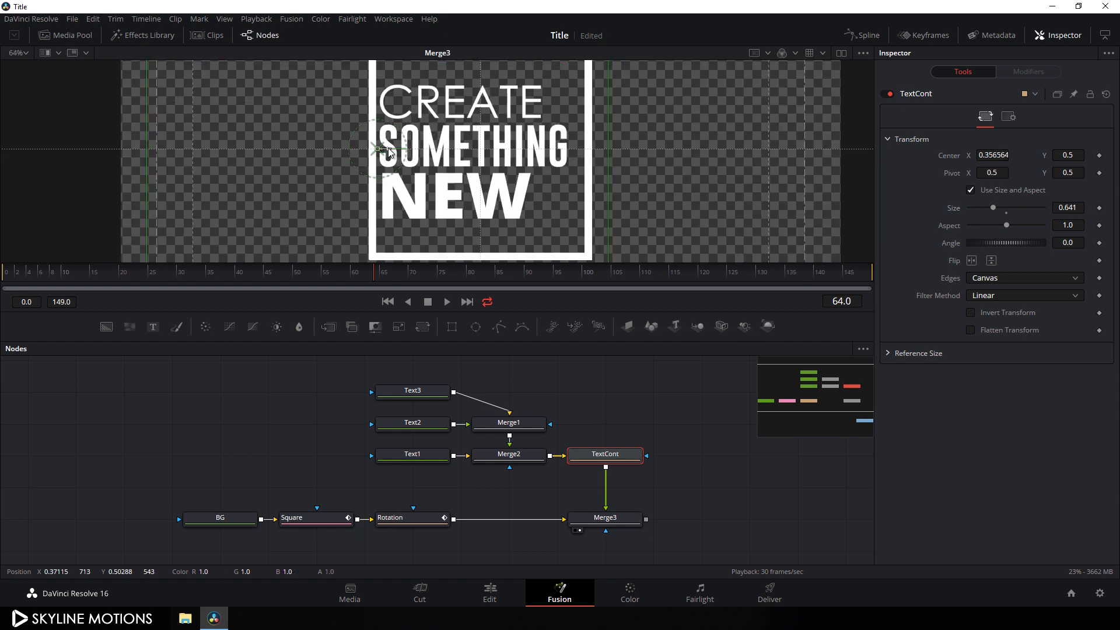
pyautogui.scroll(-2, 529, 204)
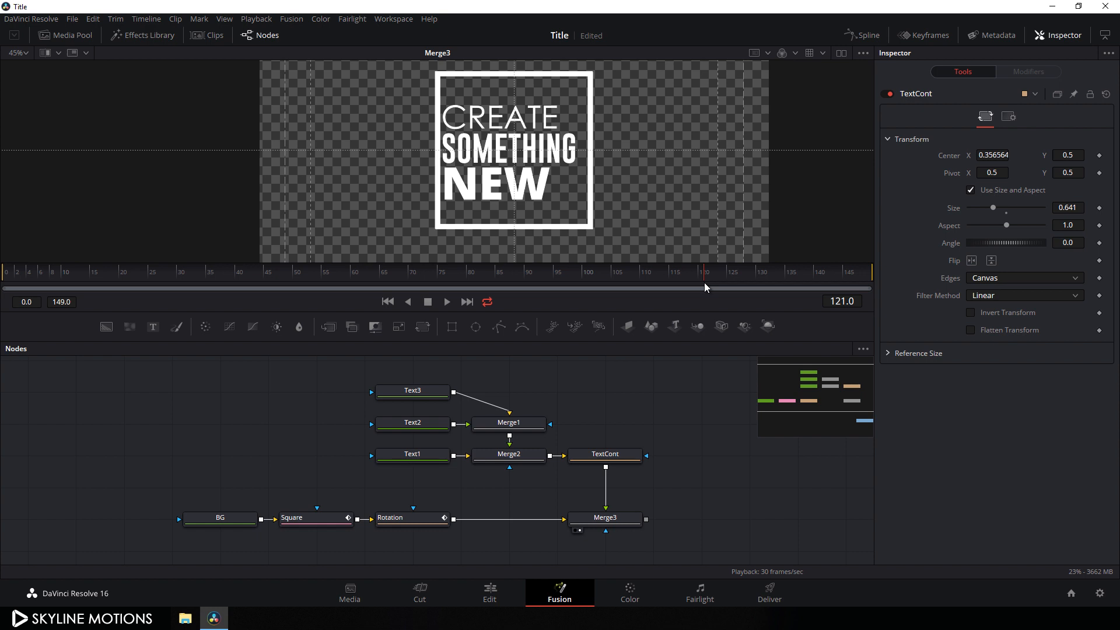
# Animate the layout Center of Text1 at frame 121, and set the playhead to frame 120.
pyautogui.click(404, 458)
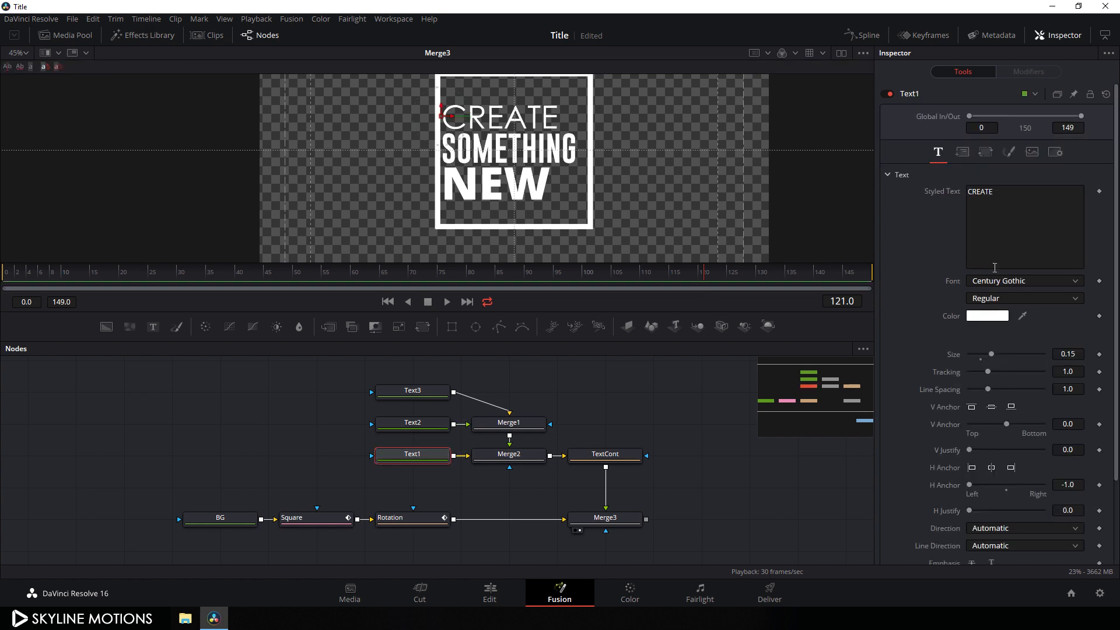
pyautogui.click(959, 154)
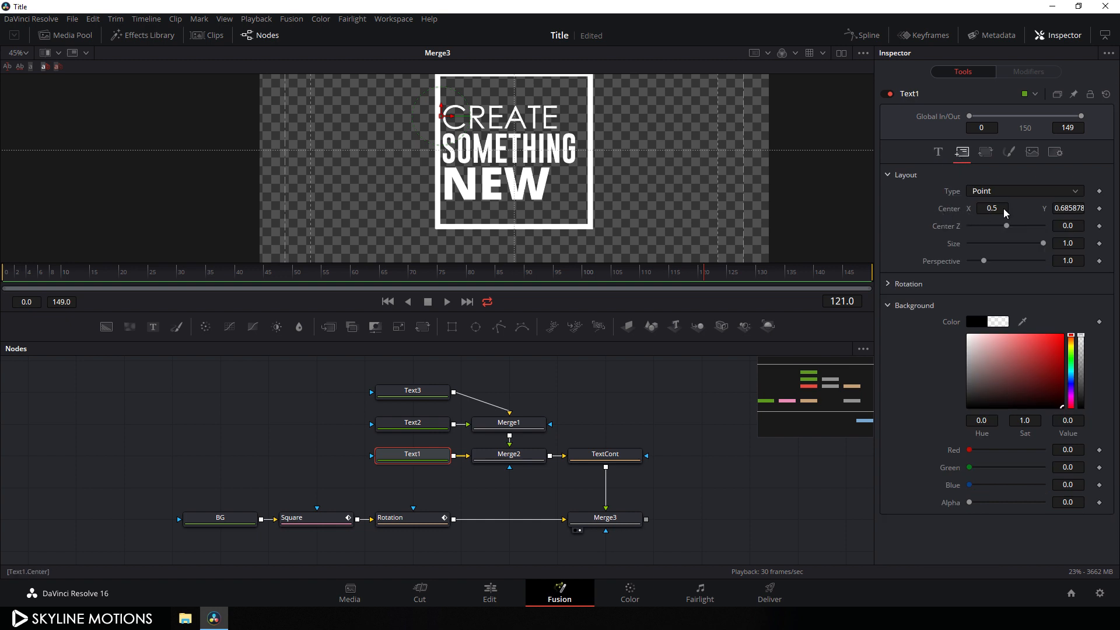
pyautogui.rightClick(950, 215)
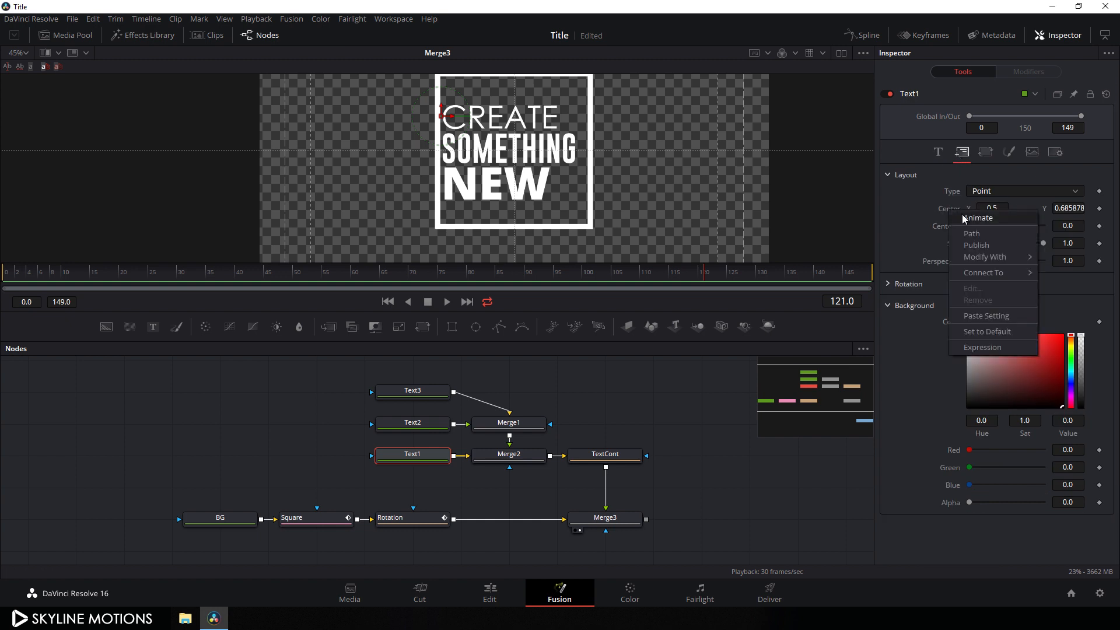
pyautogui.click(962, 216)
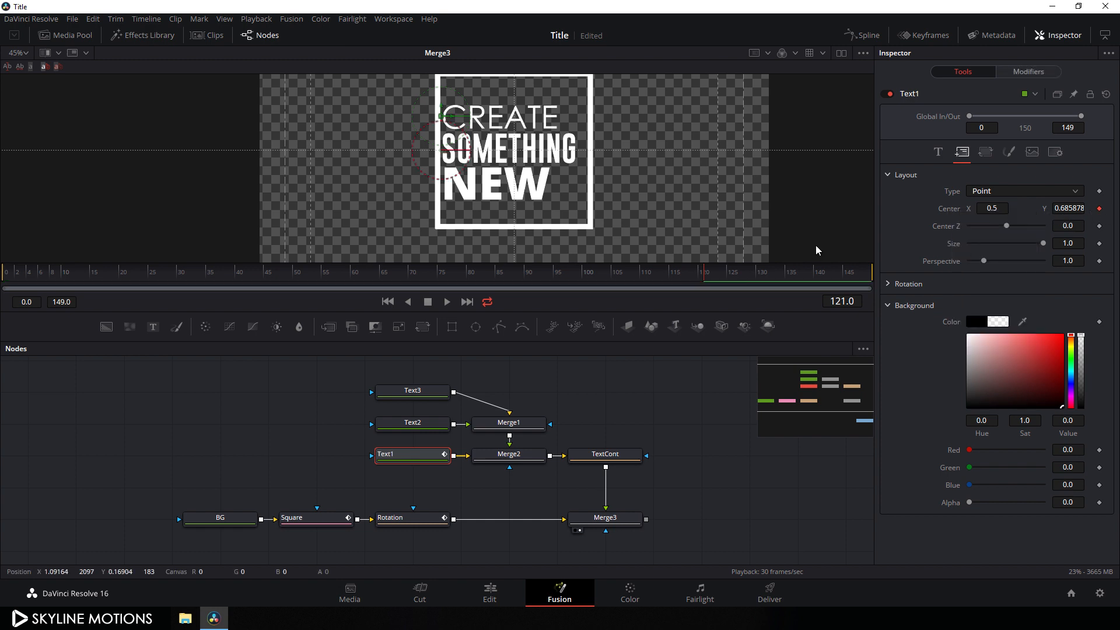
pyautogui.press('Left')
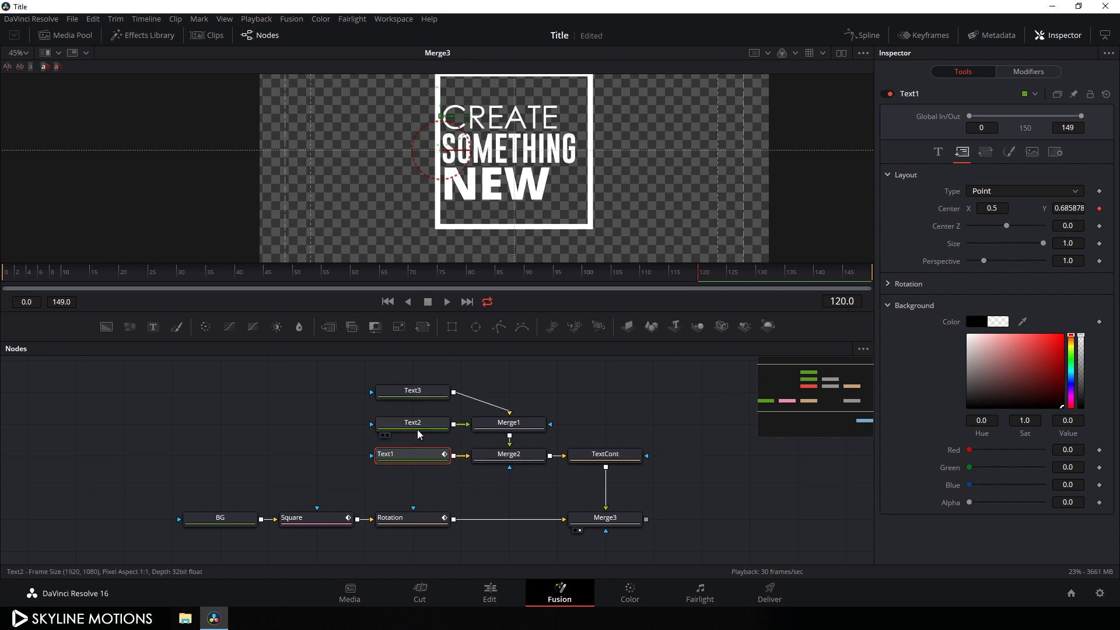
# Animate the layout Center of Text2 at frame 120.
pyautogui.click(418, 430)
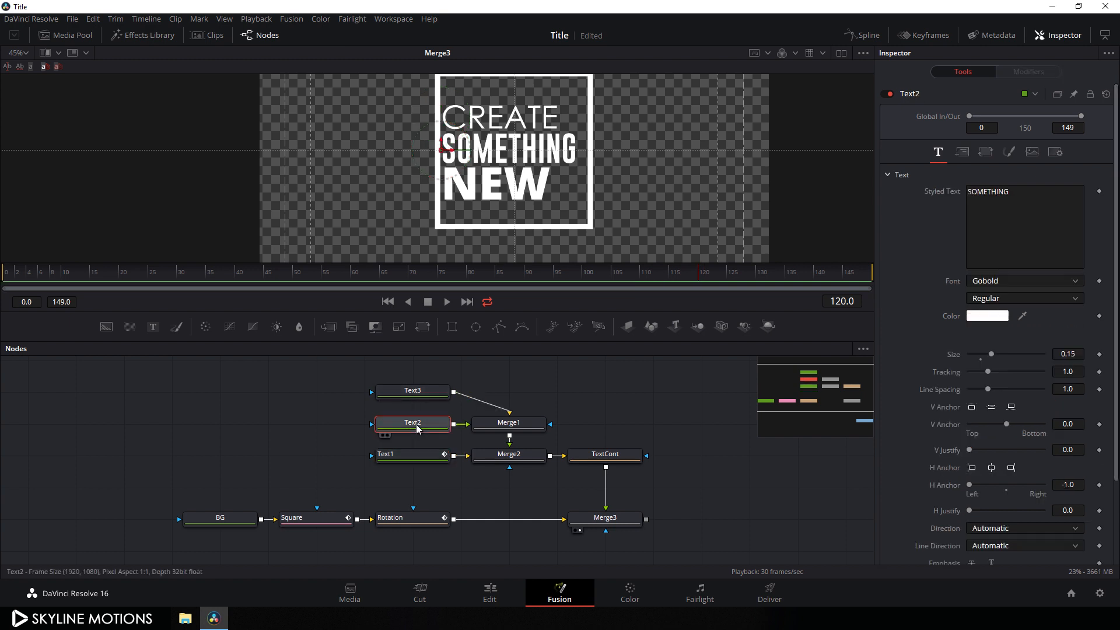
pyautogui.click(968, 153)
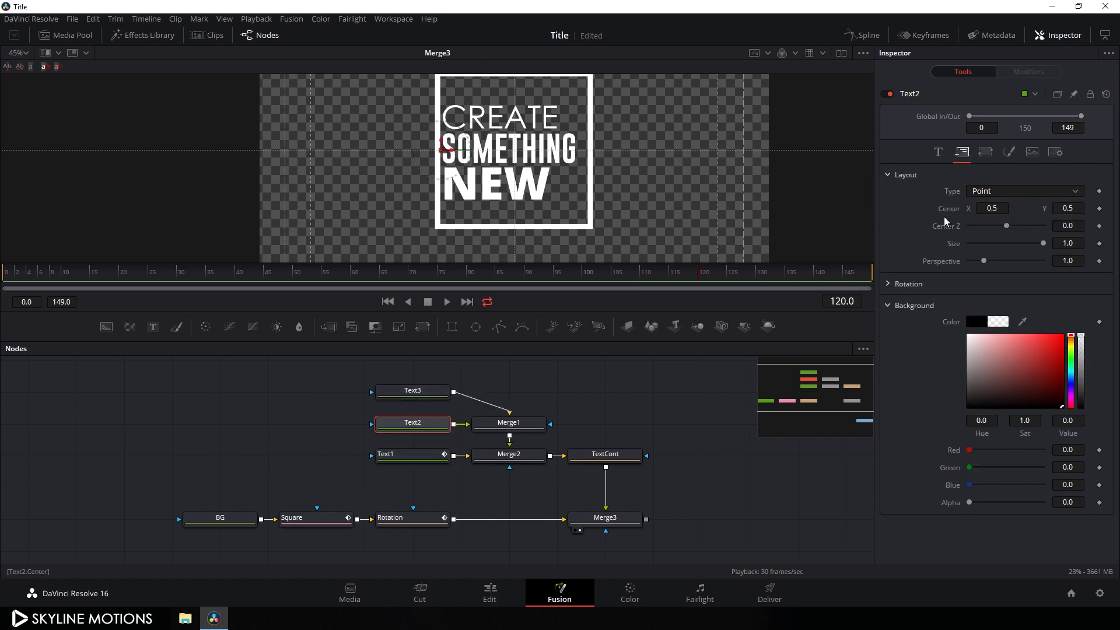
pyautogui.rightClick(948, 212)
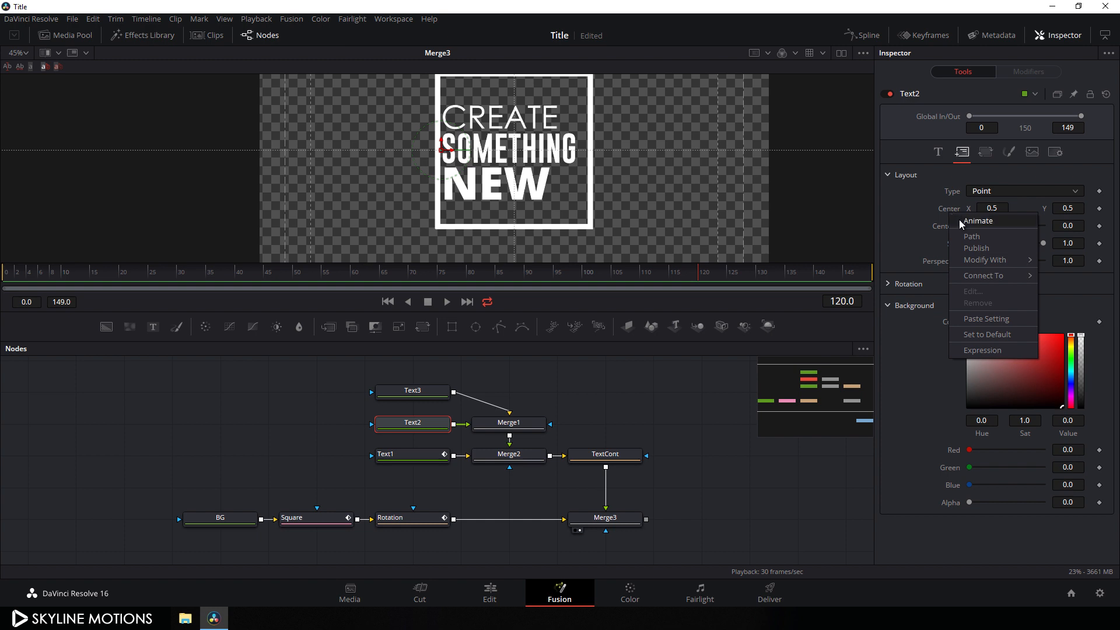
pyautogui.click(959, 219)
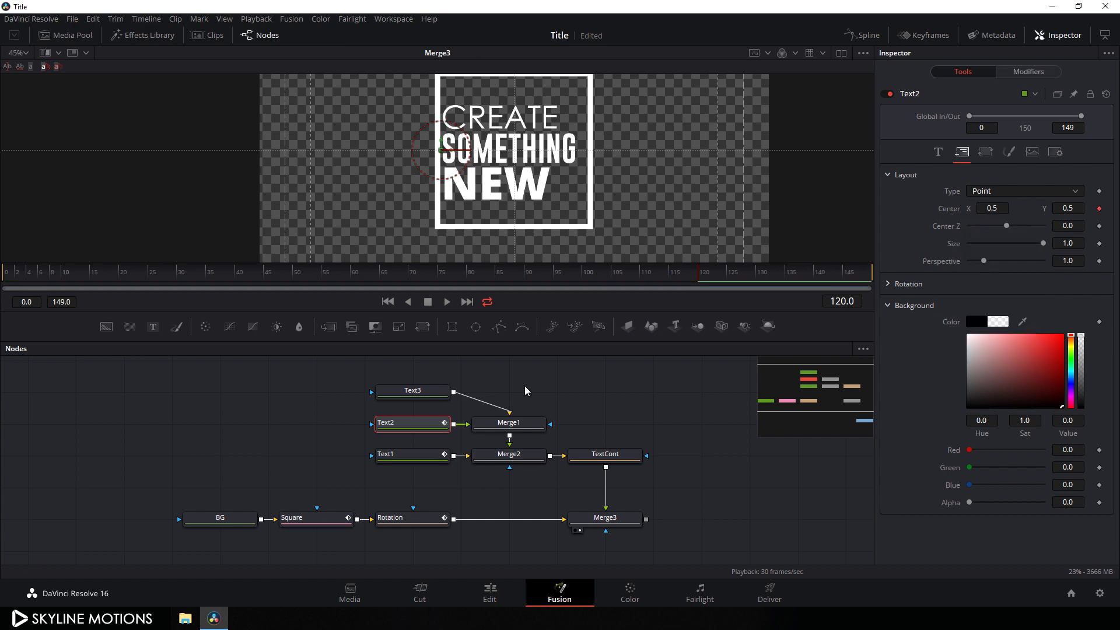
# Animate the layout Center of Text3 at frame 120, and move the playhead to frame 30.
pyautogui.click(423, 396)
pyautogui.click(969, 154)
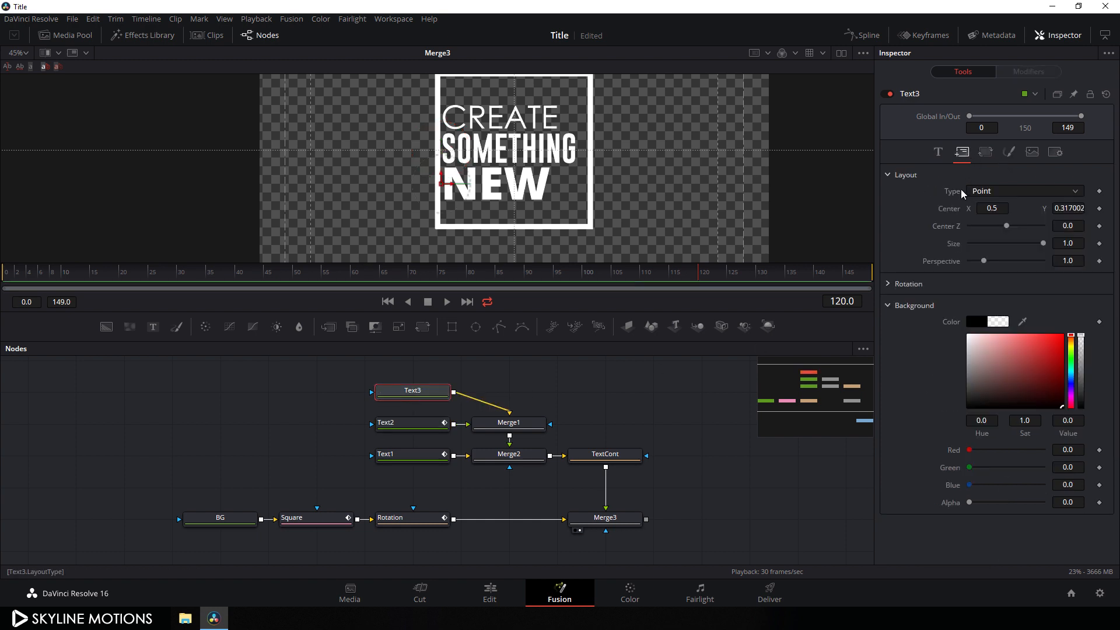
pyautogui.rightClick(949, 208)
pyautogui.click(957, 216)
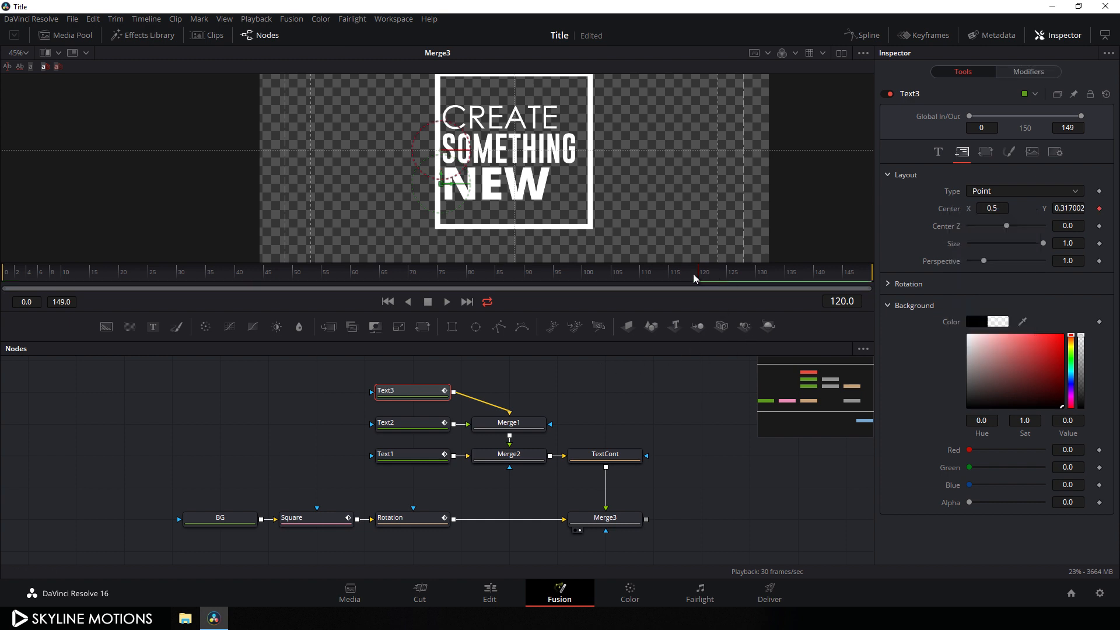
pyautogui.moveTo(695, 279); pyautogui.dragTo(179, 288)
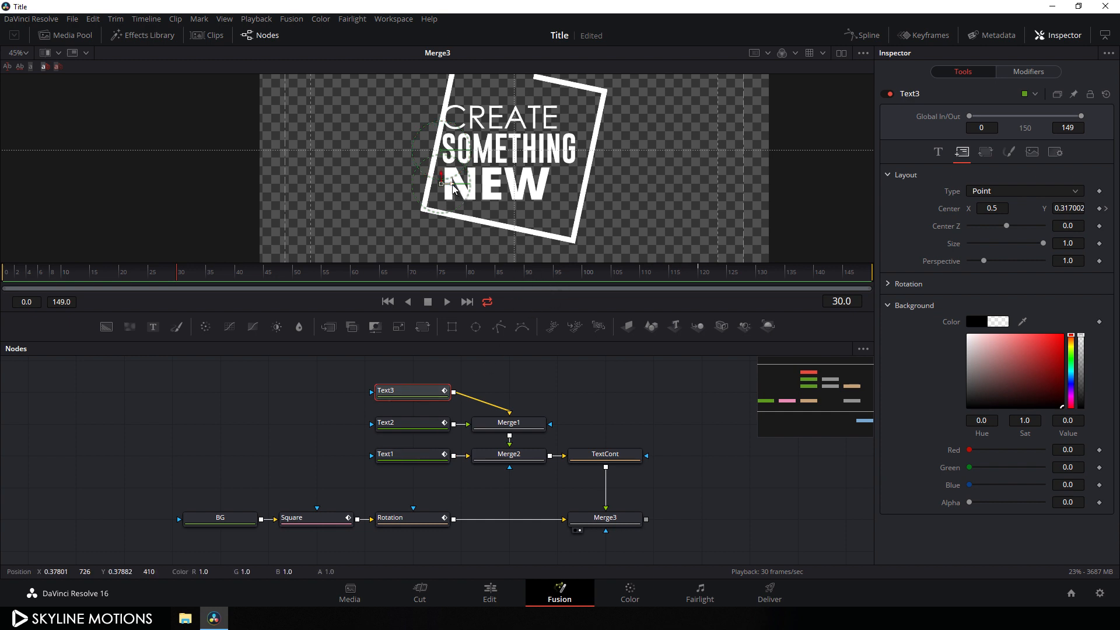
# At frame 30, move NEW and SOMETHING leftward out of the square, to Center X values of about -0.034 and -0.170.
pyautogui.moveTo(452, 188); pyautogui.dragTo(277, 191)
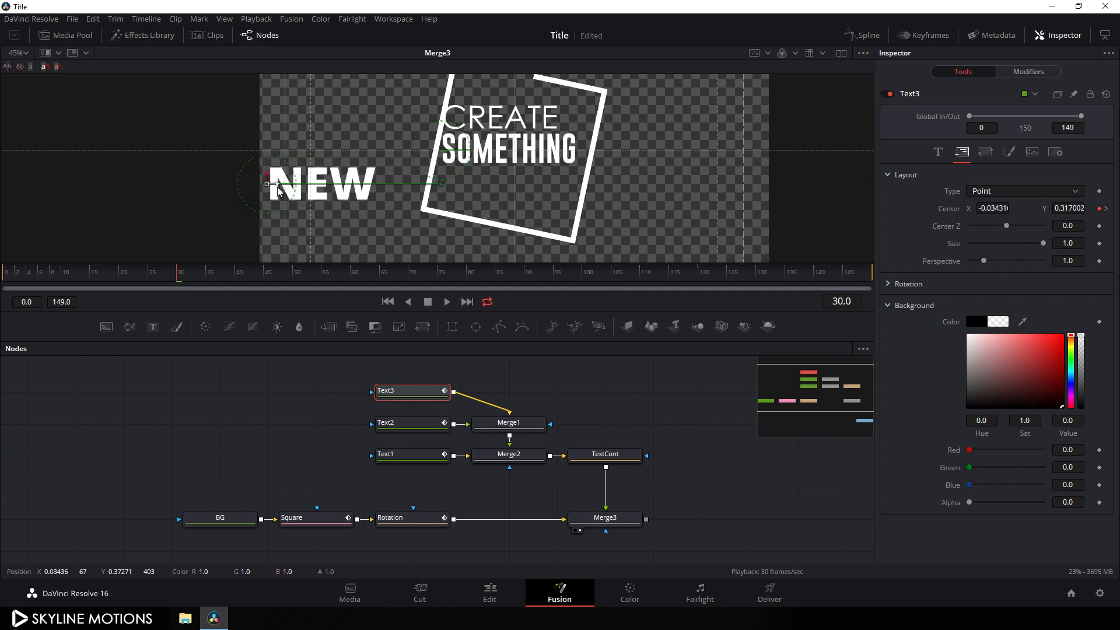
pyautogui.click(407, 432)
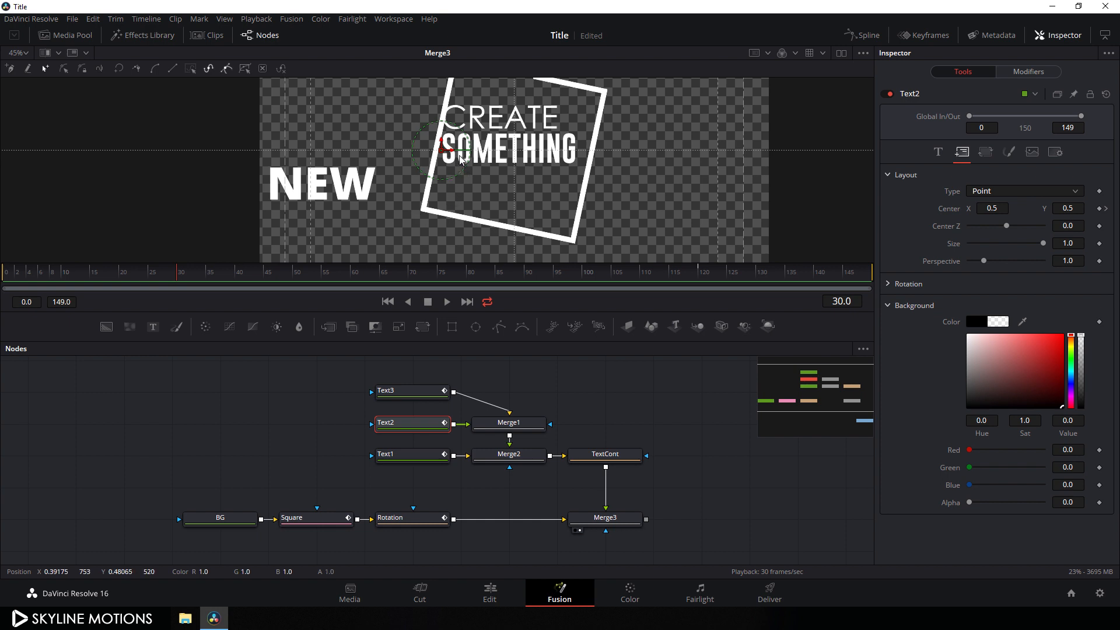
pyautogui.moveTo(455, 154); pyautogui.dragTo(235, 151)
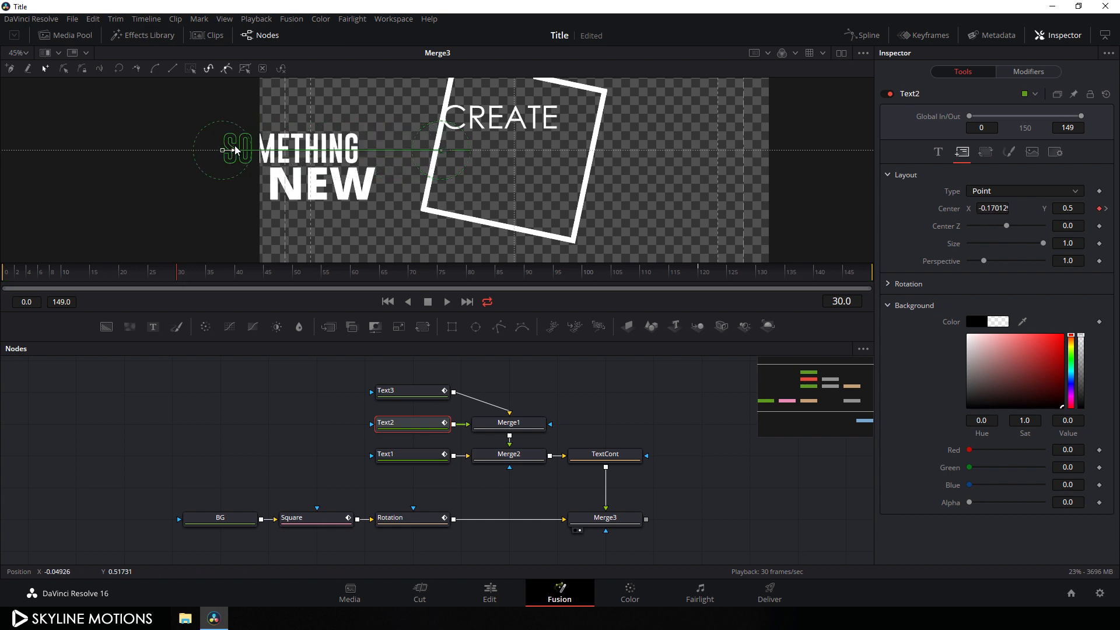
# Move CREATE leftward out of the square at frame 30, to a Center X of about -0.049, and play the animation from the start.
pyautogui.click(402, 462)
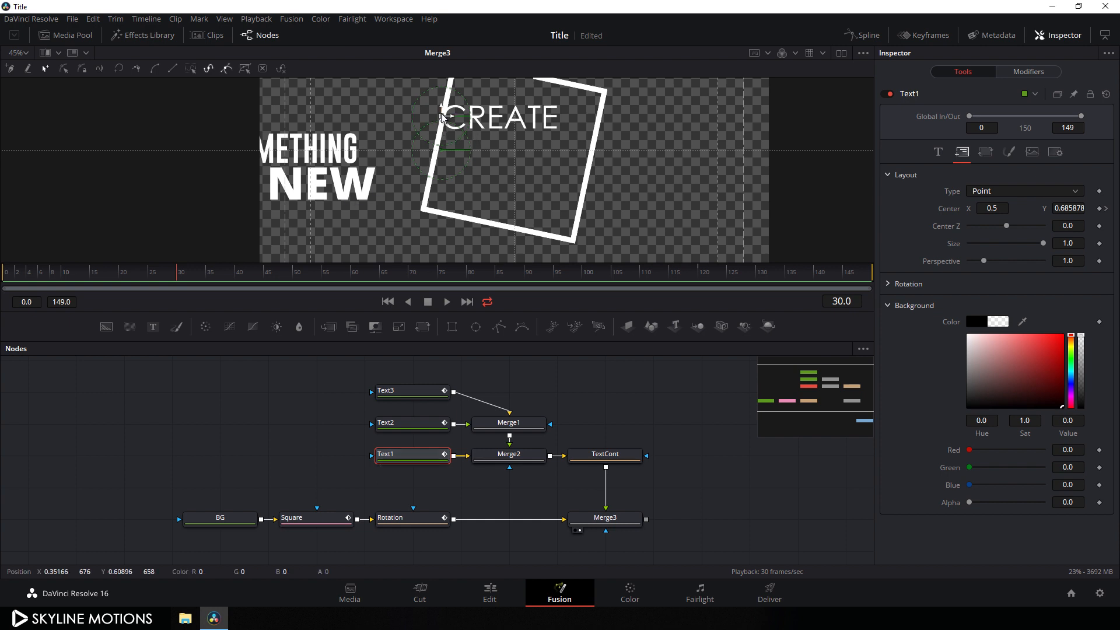
pyautogui.moveTo(455, 121); pyautogui.dragTo(384, 123)
pyautogui.moveTo(215, 120); pyautogui.dragTo(276, 123)
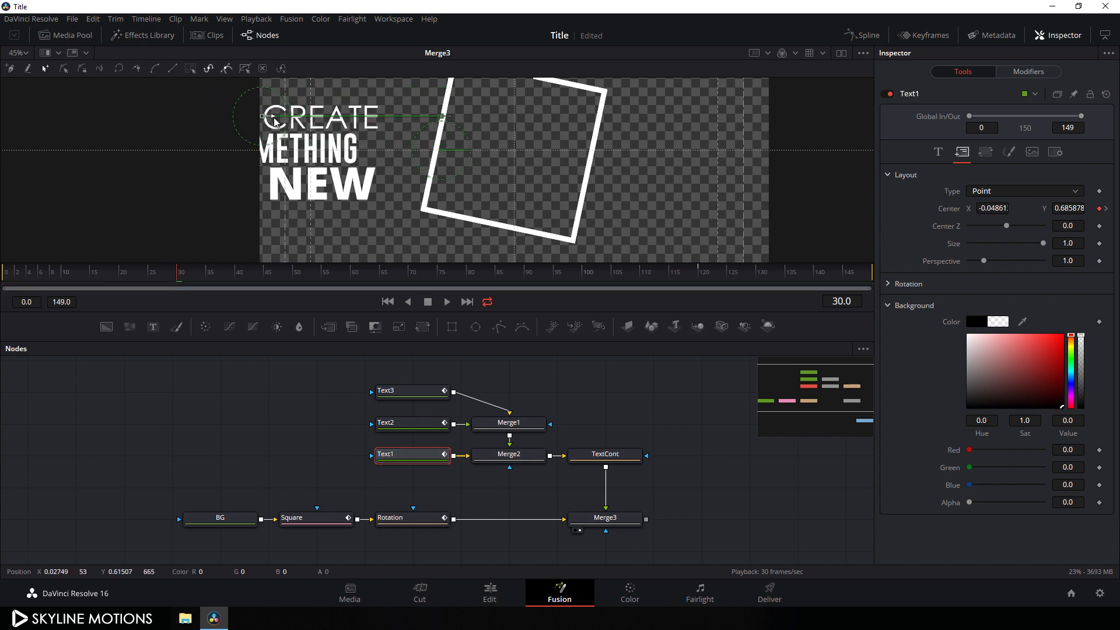
pyautogui.moveTo(185, 277); pyautogui.dragTo(6, 279)
pyautogui.click(447, 302)
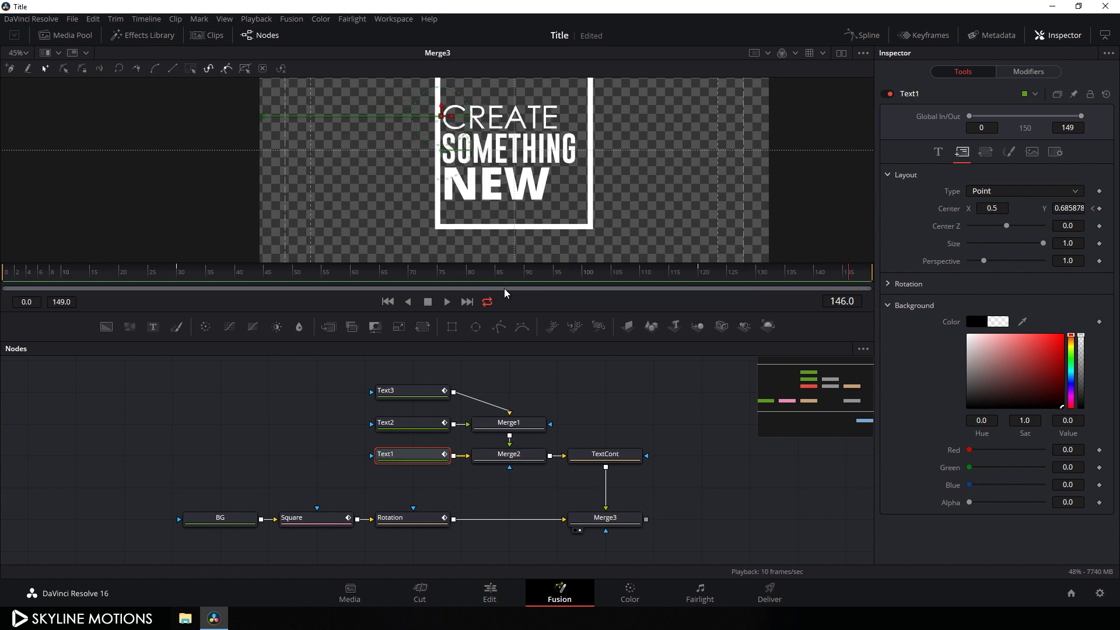
# Open the spline editor, collapse the Text1, Text2 and Text3 entries, and hide the Rotation curve.
pyautogui.click(862, 35)
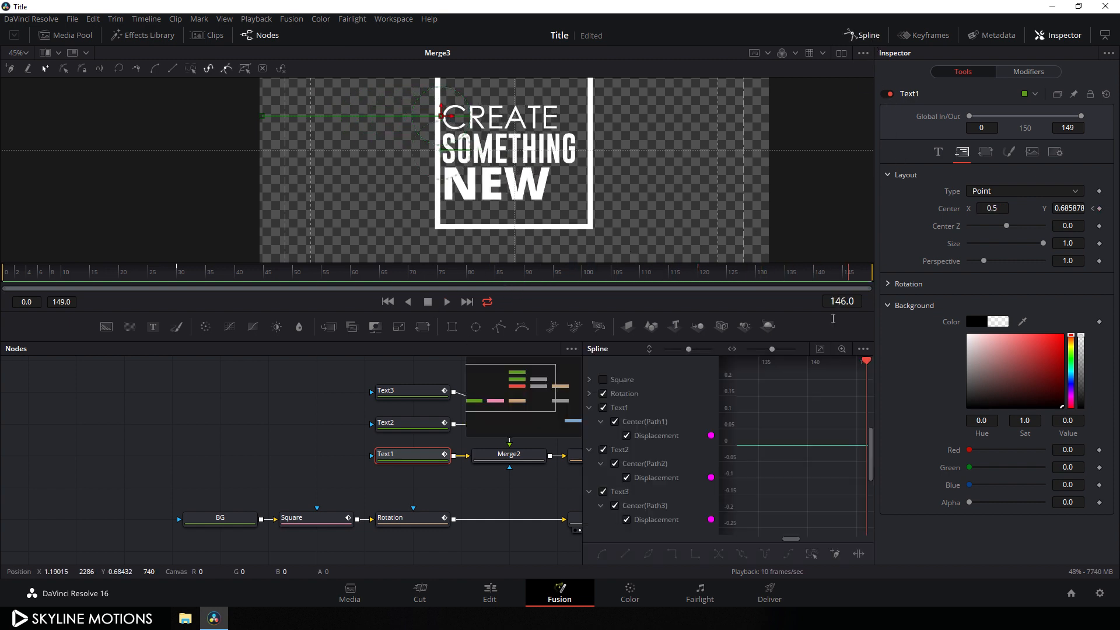
pyautogui.click(803, 396)
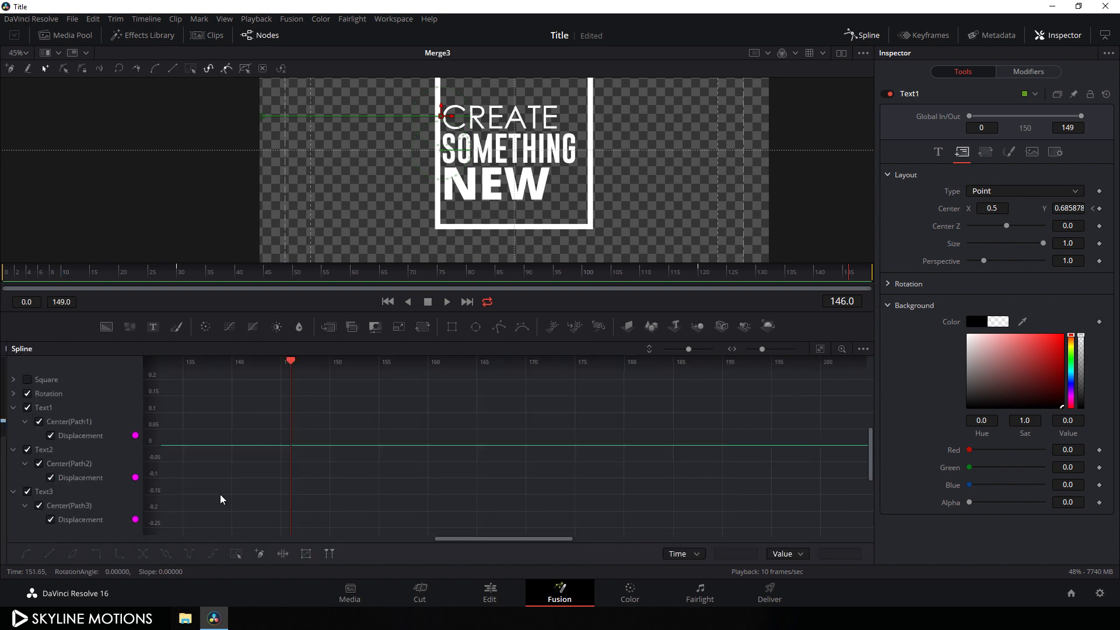
pyautogui.click(13, 408)
pyautogui.click(13, 421)
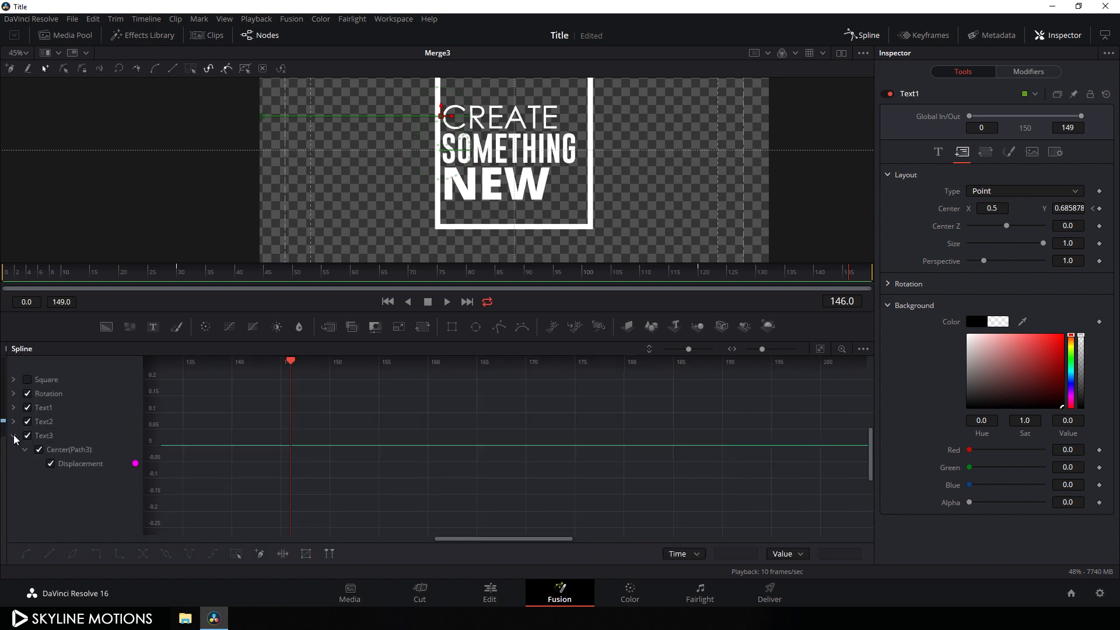
pyautogui.click(13, 435)
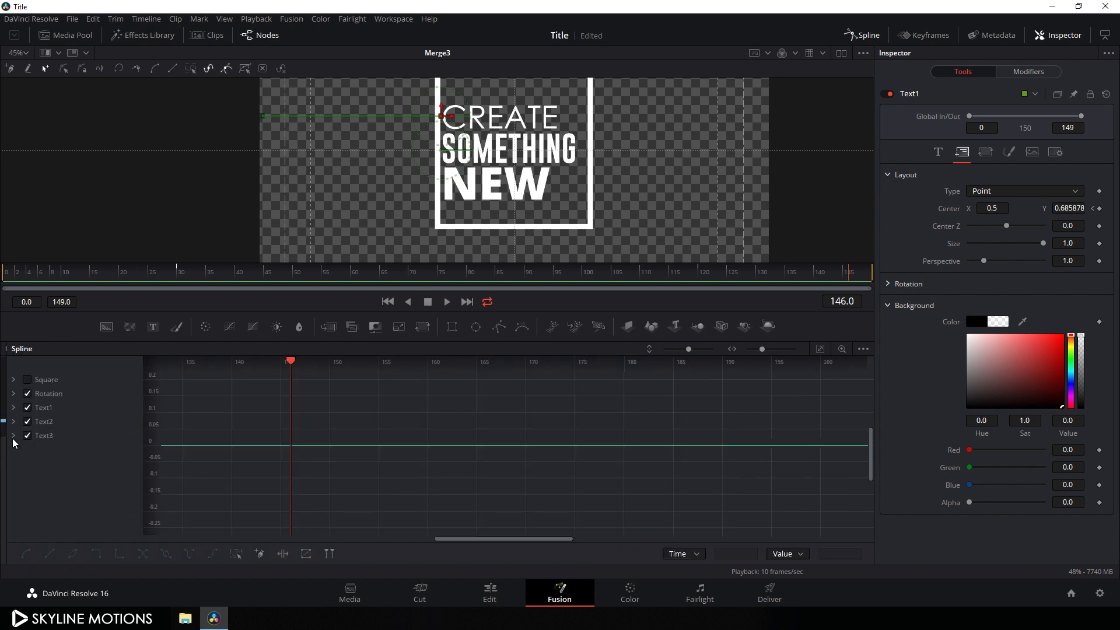
pyautogui.click(28, 395)
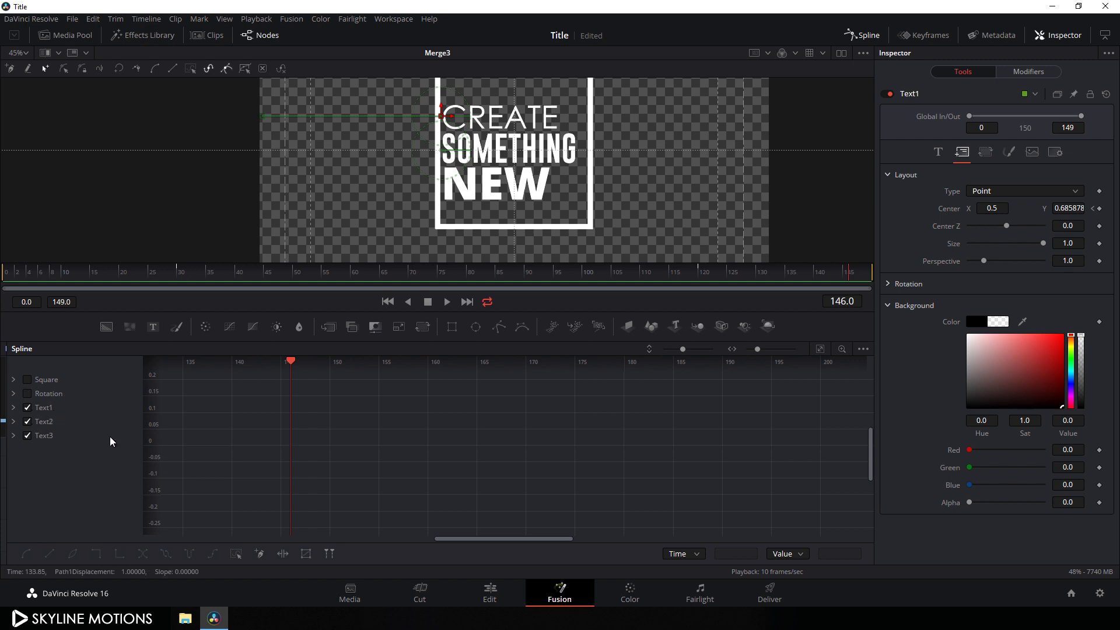
# Fit the text displacement curves in the graph and smooth all their keyframes.
pyautogui.click(818, 349)
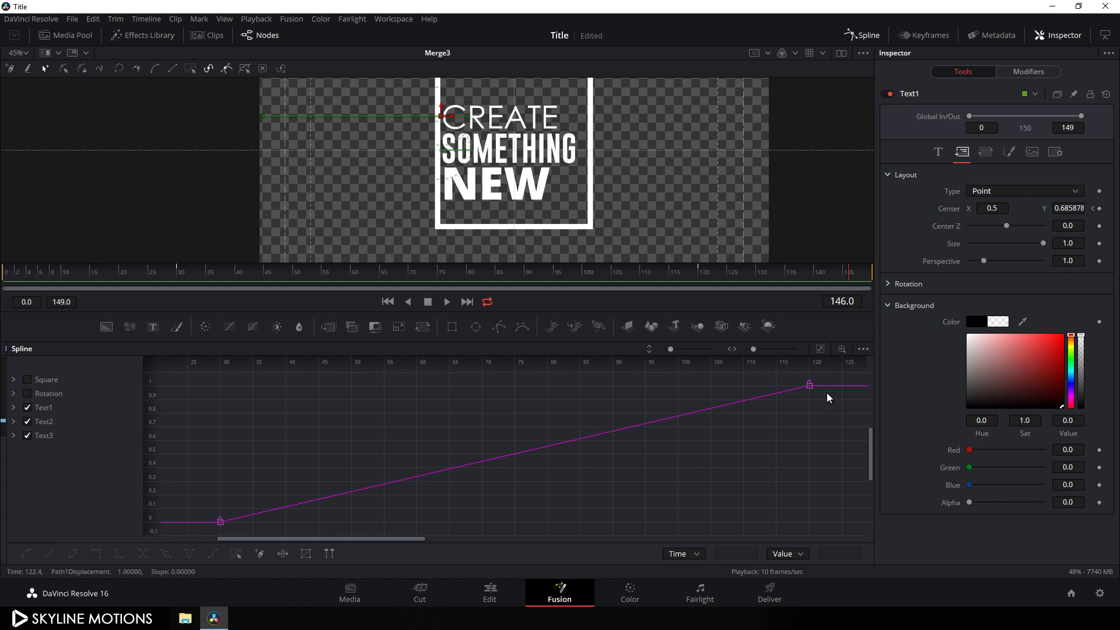
pyautogui.moveTo(824, 382); pyautogui.dragTo(206, 538)
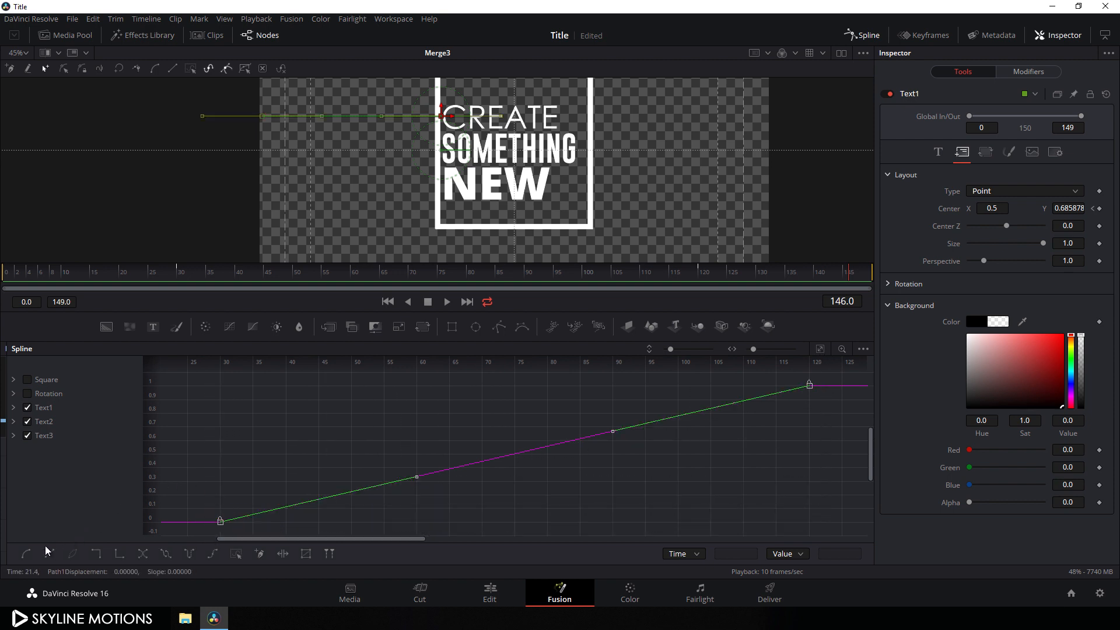
pyautogui.click(26, 554)
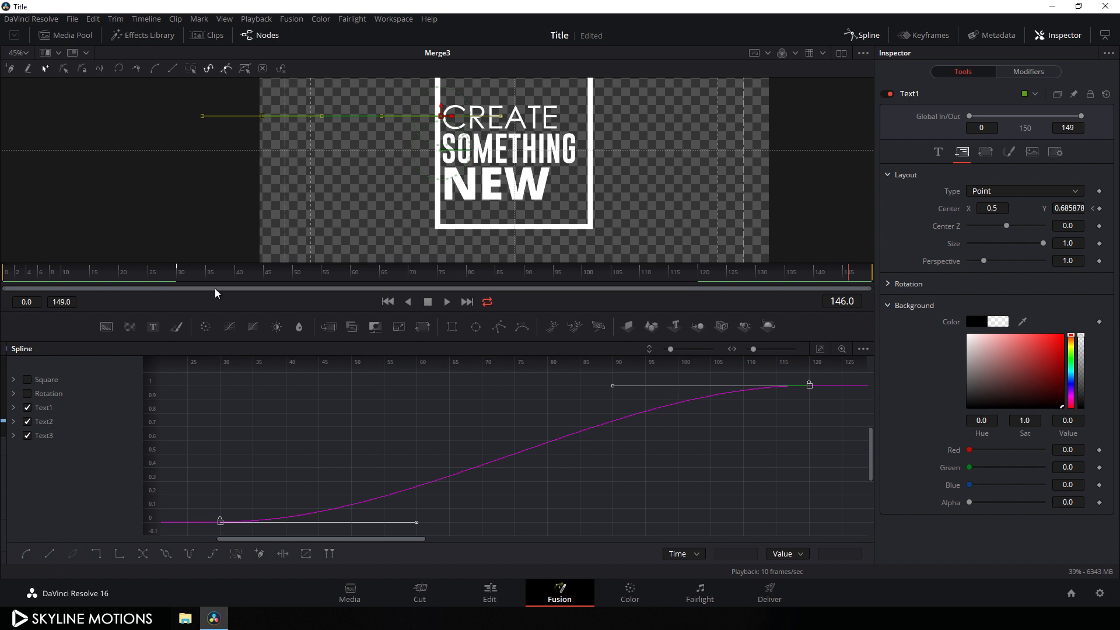
# Stretch the ease handles of the end keyframes on all three text curves back to frame 30.
pyautogui.moveTo(210, 281); pyautogui.dragTo(181, 281)
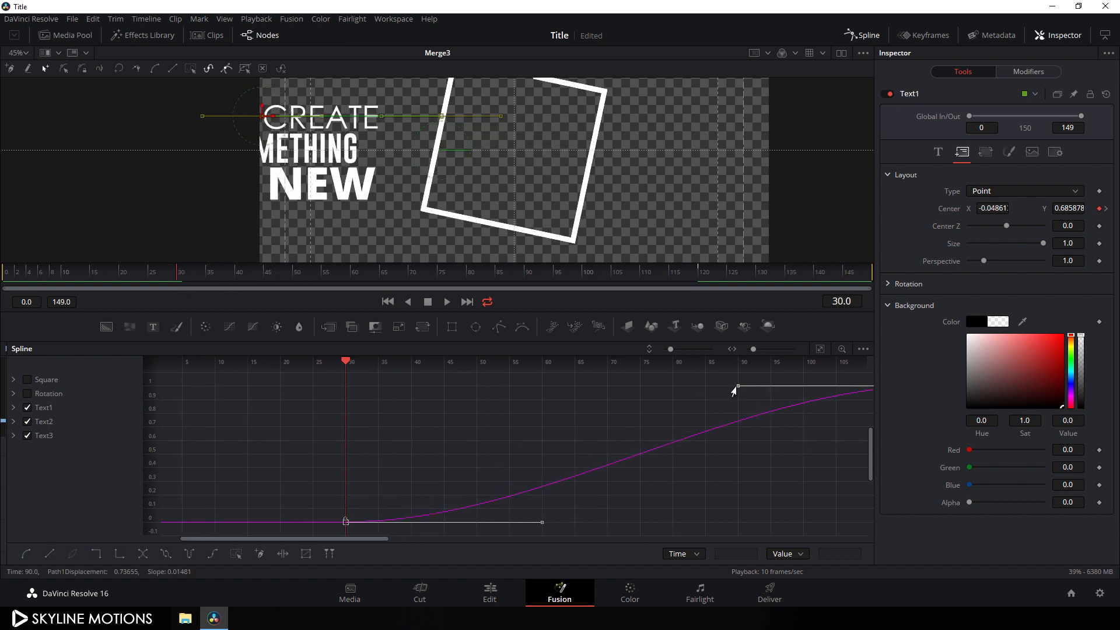
pyautogui.moveTo(733, 391); pyautogui.dragTo(344, 390)
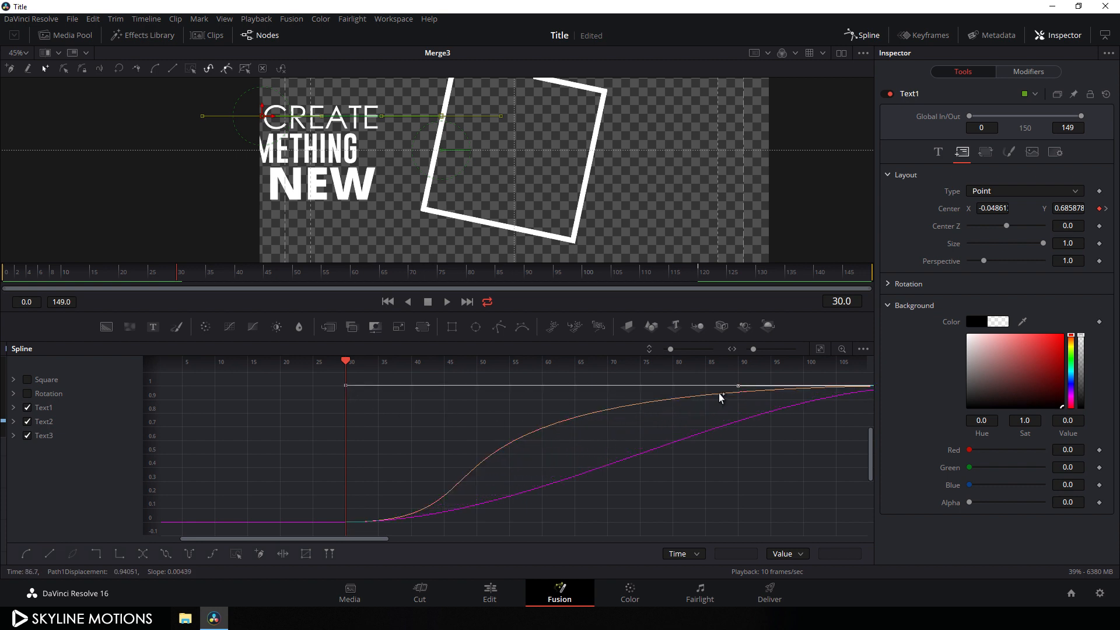
pyautogui.moveTo(736, 391); pyautogui.dragTo(342, 391)
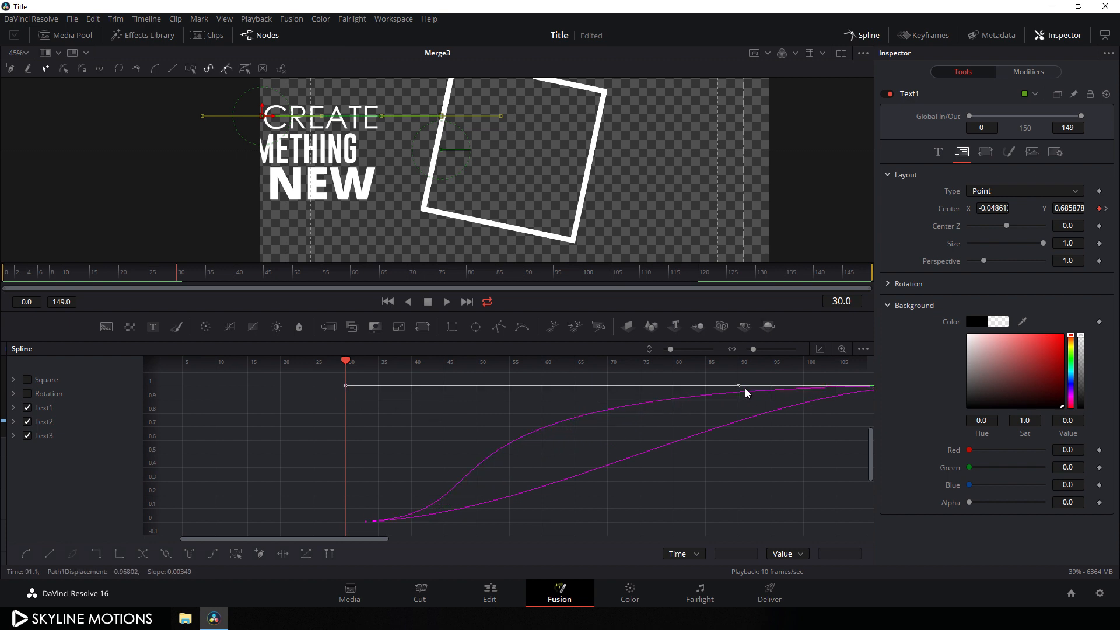
pyautogui.moveTo(735, 391); pyautogui.dragTo(342, 391)
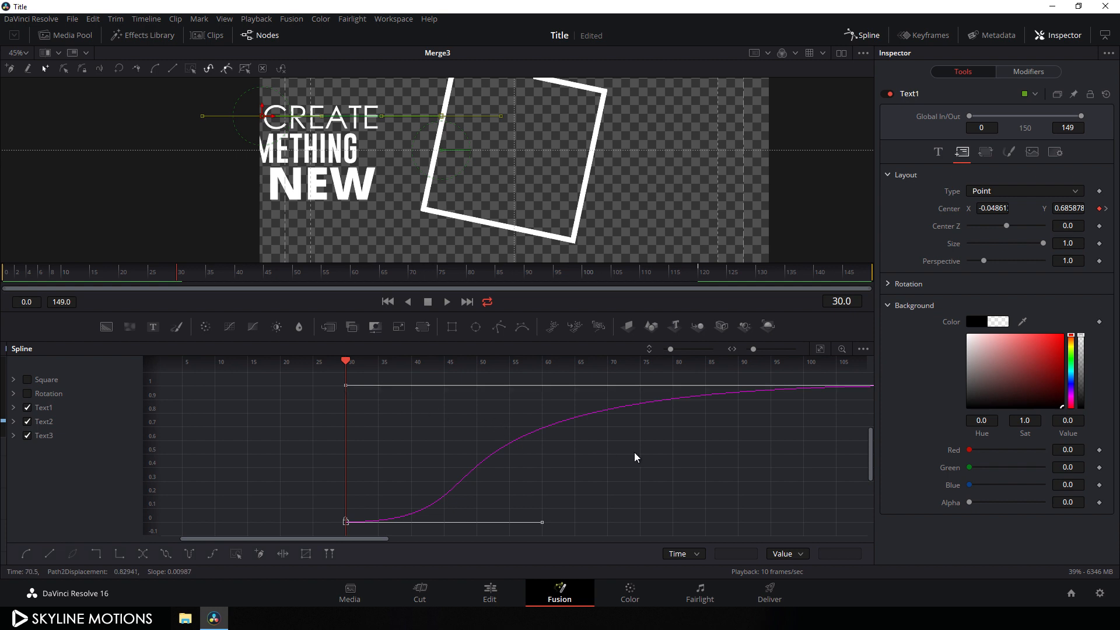
# Play the eased text animation from the first frame and stop at frame 86.
pyautogui.moveTo(635, 458); pyautogui.dragTo(557, 454)
pyautogui.click(388, 302)
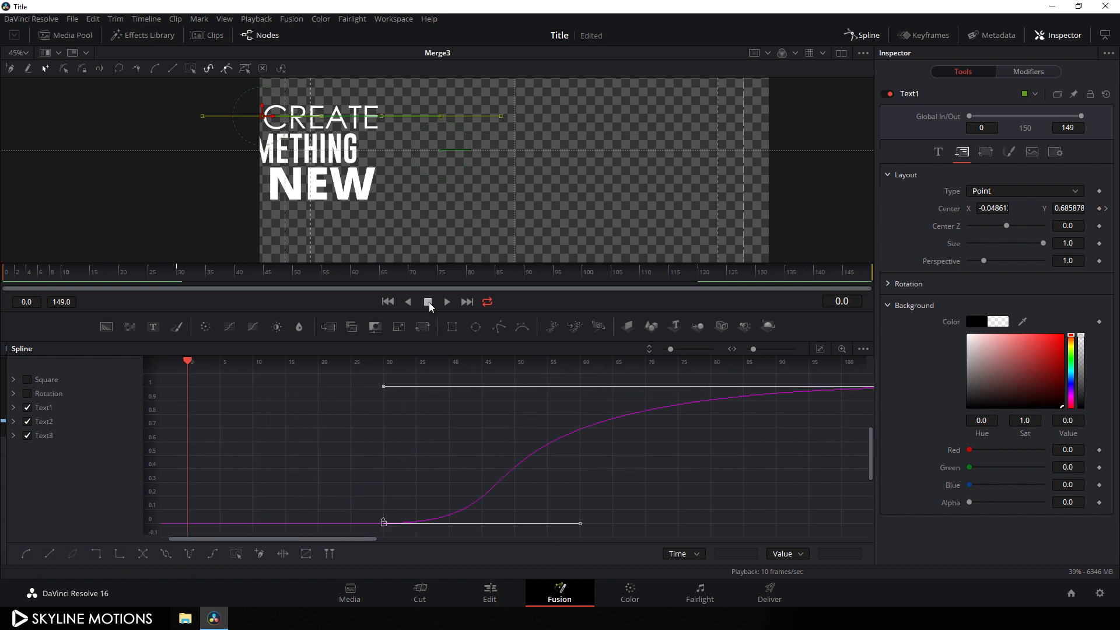
pyautogui.click(447, 302)
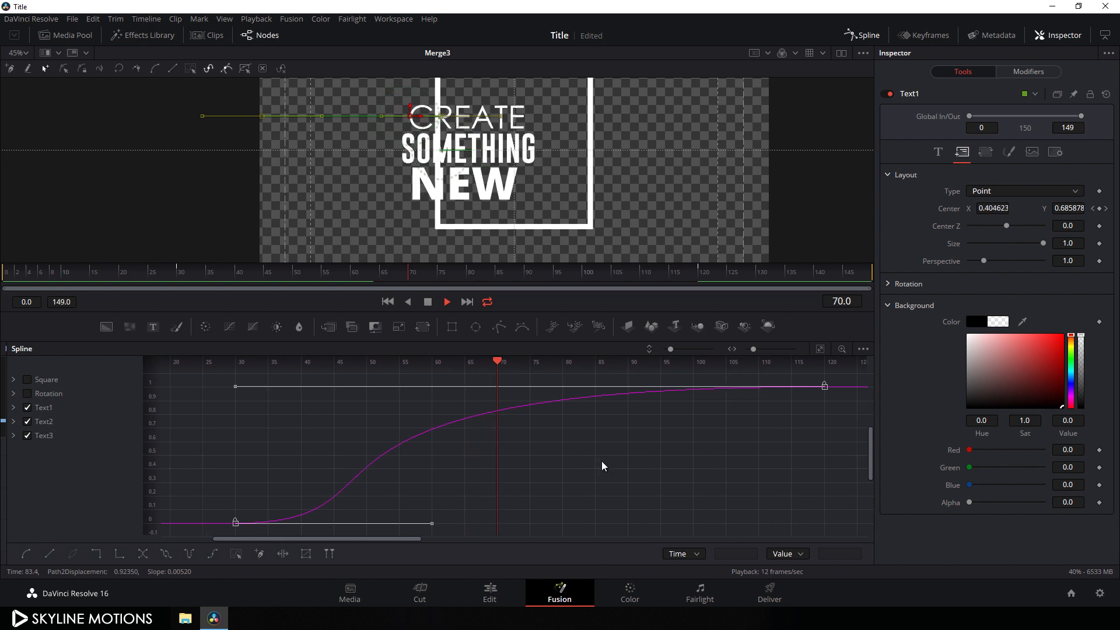
pyautogui.click(427, 301)
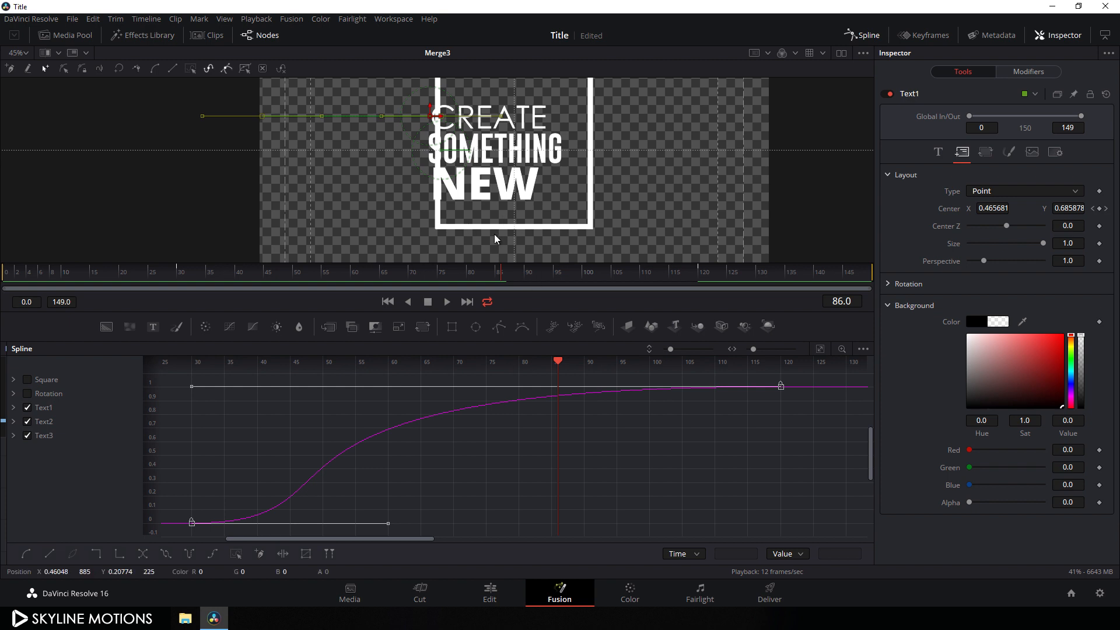
# Show only the Text1 curve in the spline graph, fit it to view, and set the playhead to frame 40.
pyautogui.click(27, 408)
pyautogui.click(27, 421)
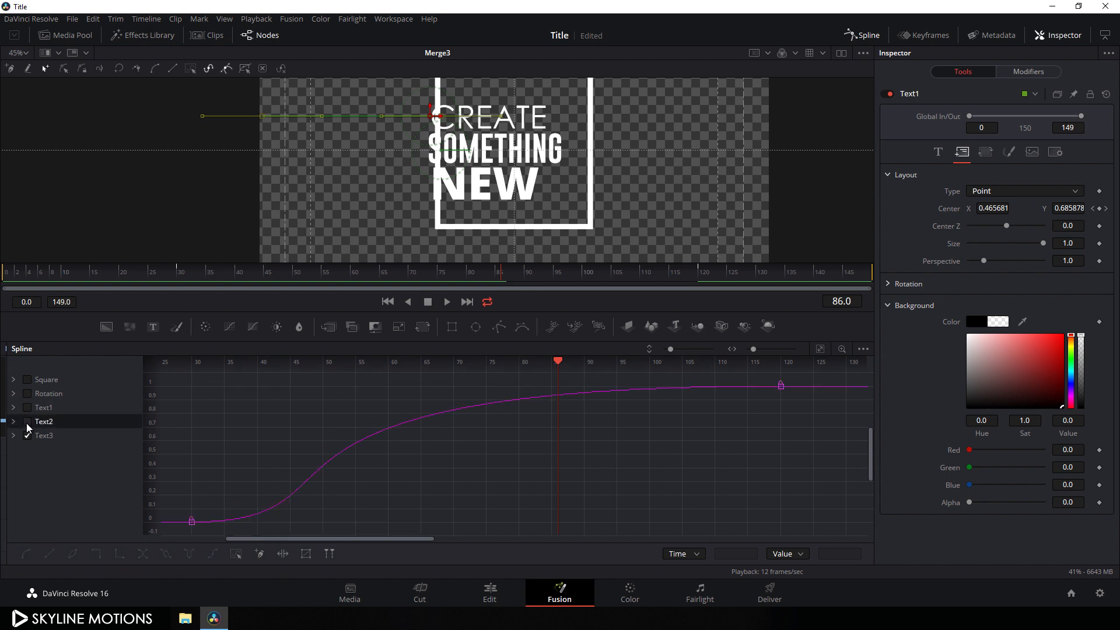
pyautogui.click(27, 436)
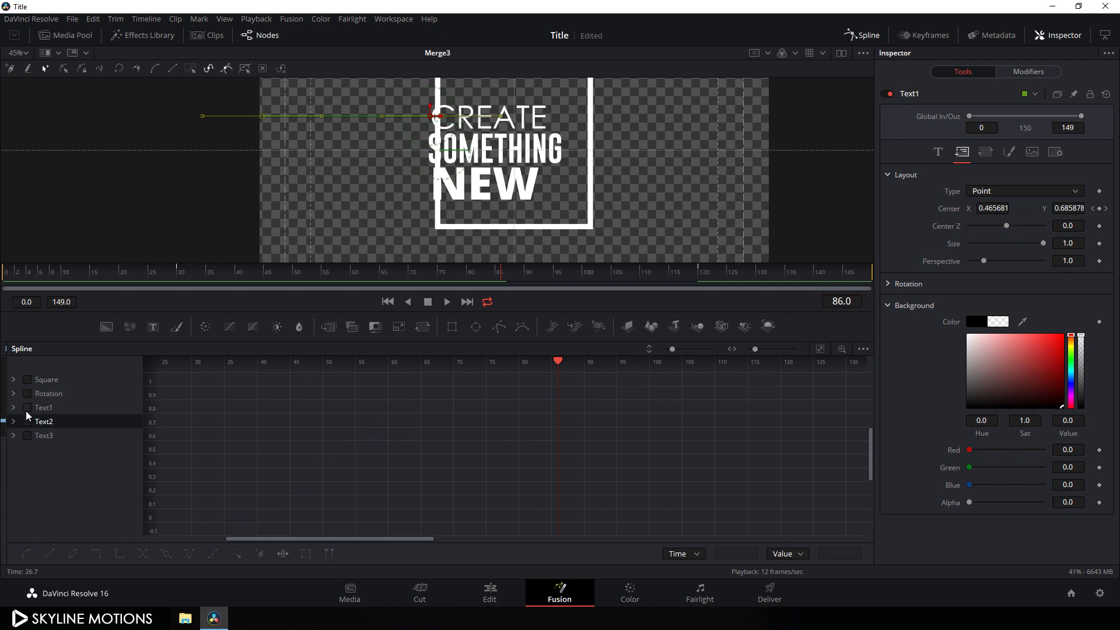
pyautogui.click(27, 407)
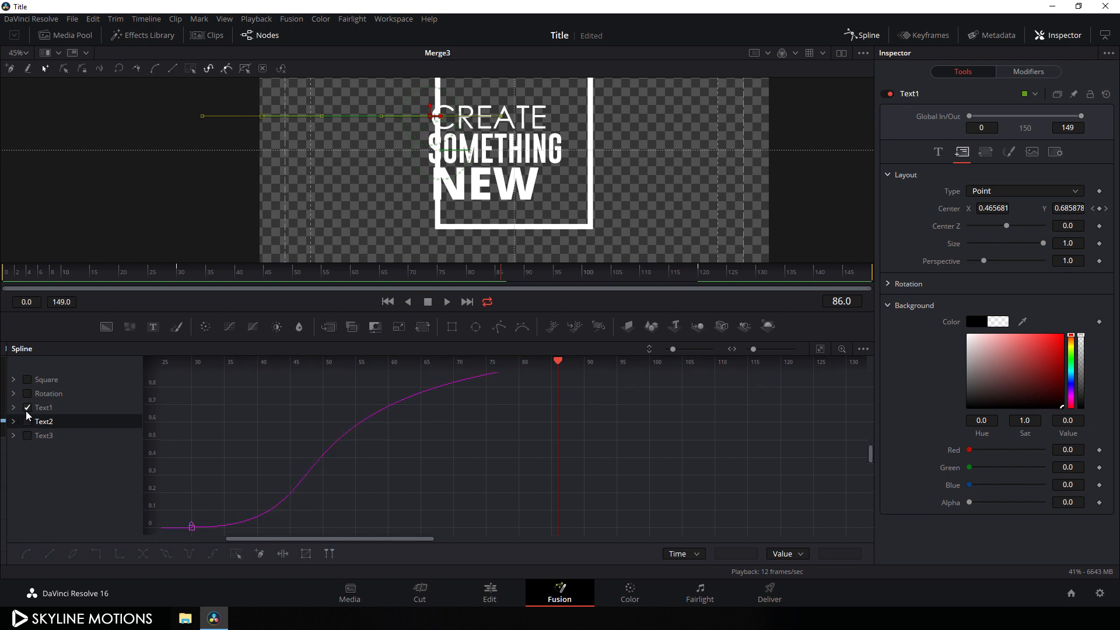
pyautogui.click(819, 352)
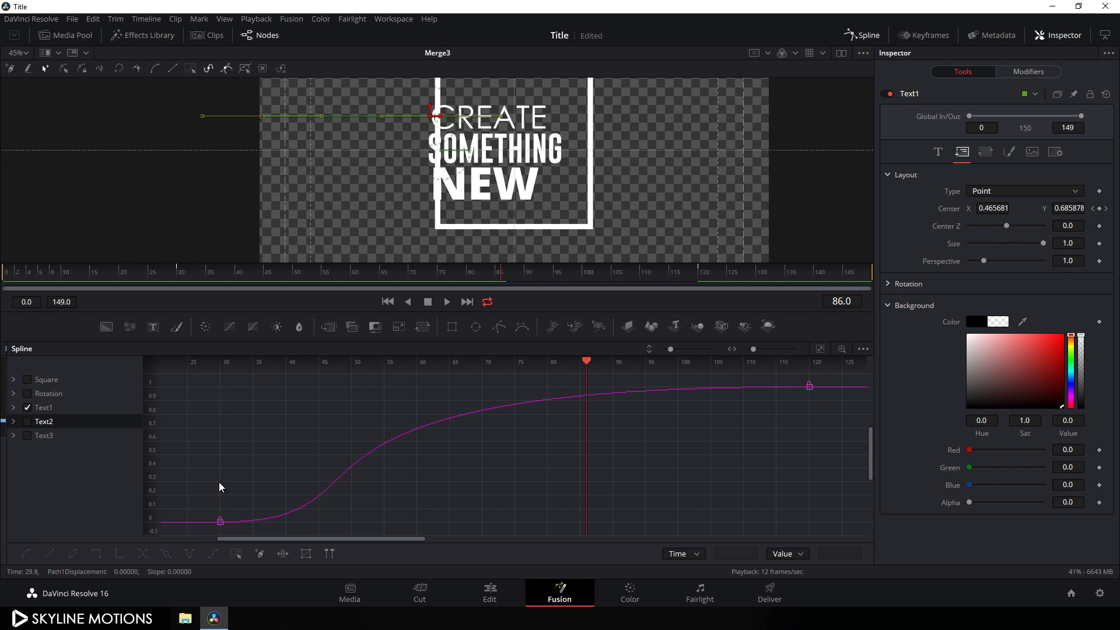
pyautogui.moveTo(587, 366); pyautogui.dragTo(285, 393)
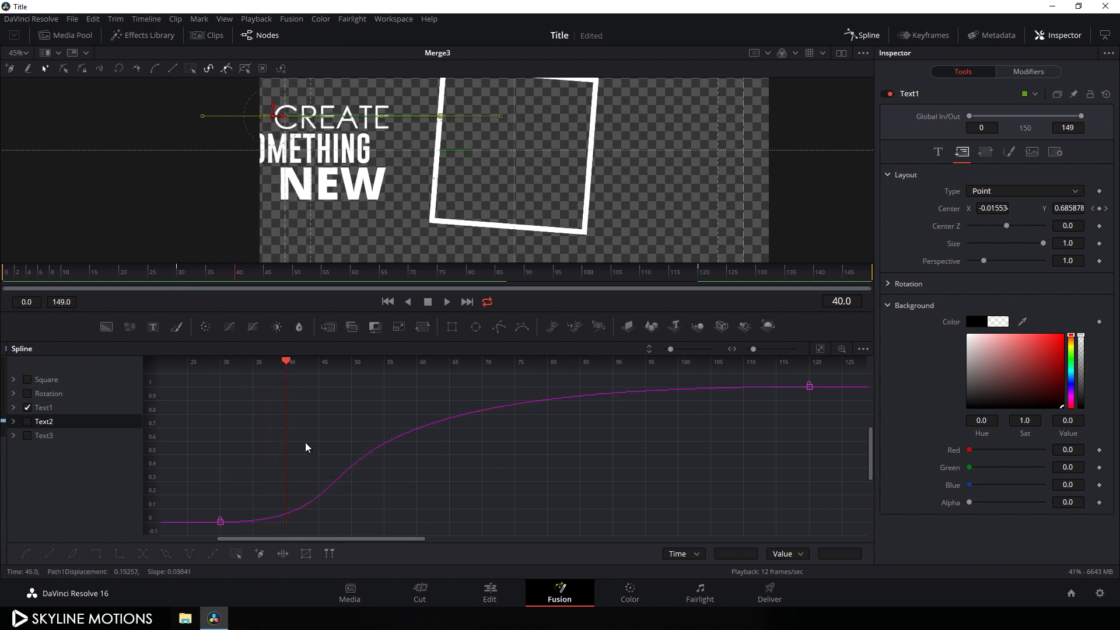
# Show only the Text2 curve and shift its keyframes 10 frames later so the motion starts at frame 40.
pyautogui.click(27, 408)
pyautogui.click(27, 421)
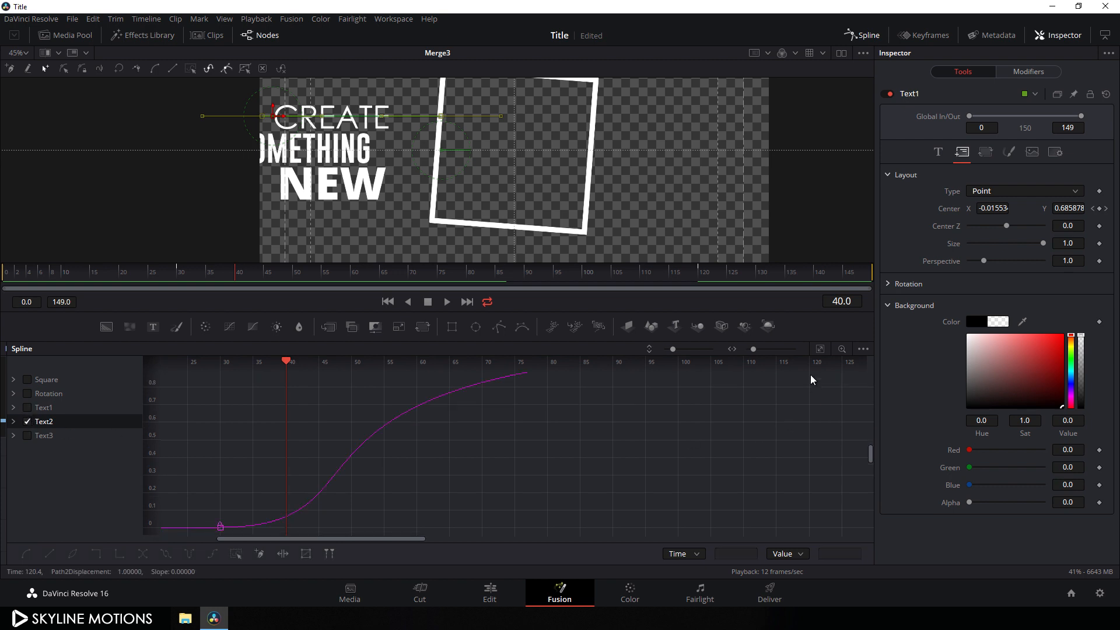
pyautogui.click(820, 349)
pyautogui.moveTo(832, 378); pyautogui.dragTo(281, 529)
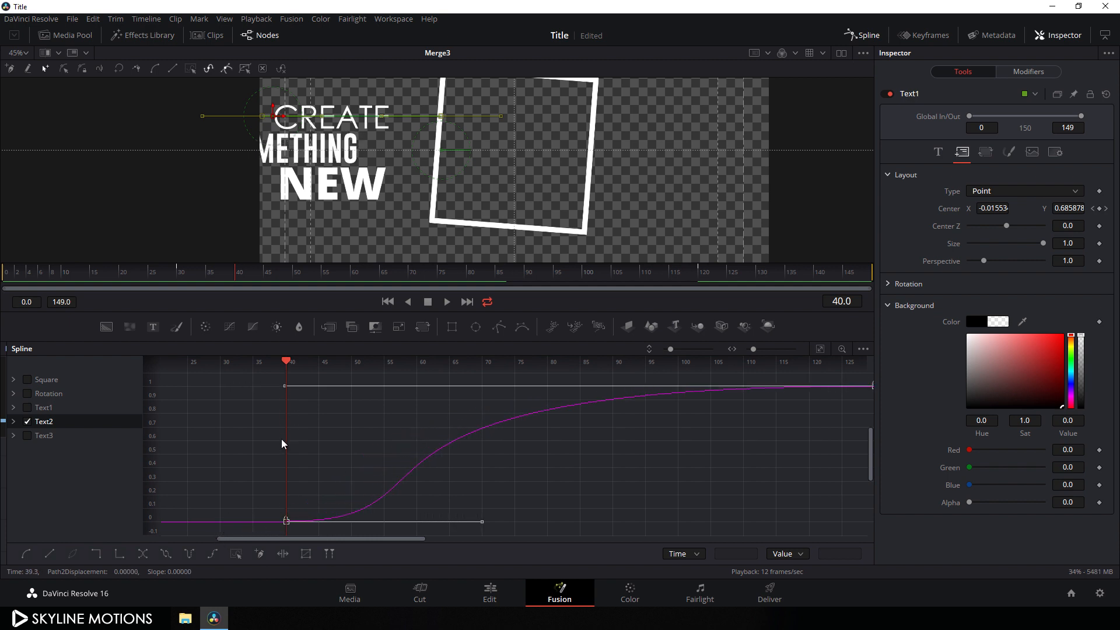
# Show only the Text3 curve and shift its keyframes 20 frames later so the motion starts at frame 50.
pyautogui.moveTo(289, 366); pyautogui.dragTo(352, 376)
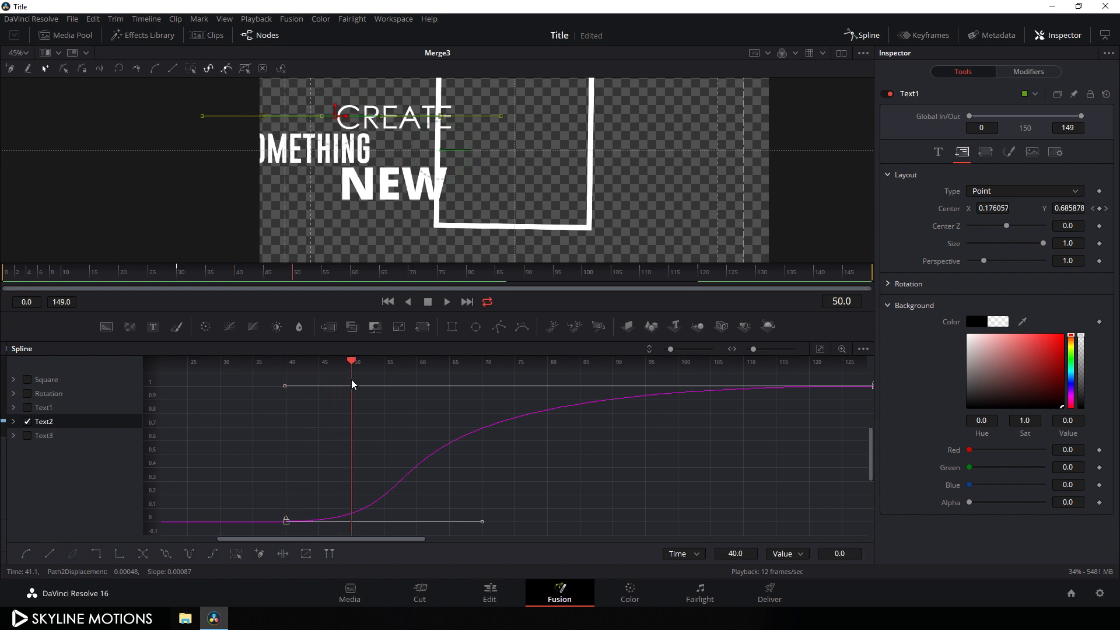
pyautogui.click(27, 422)
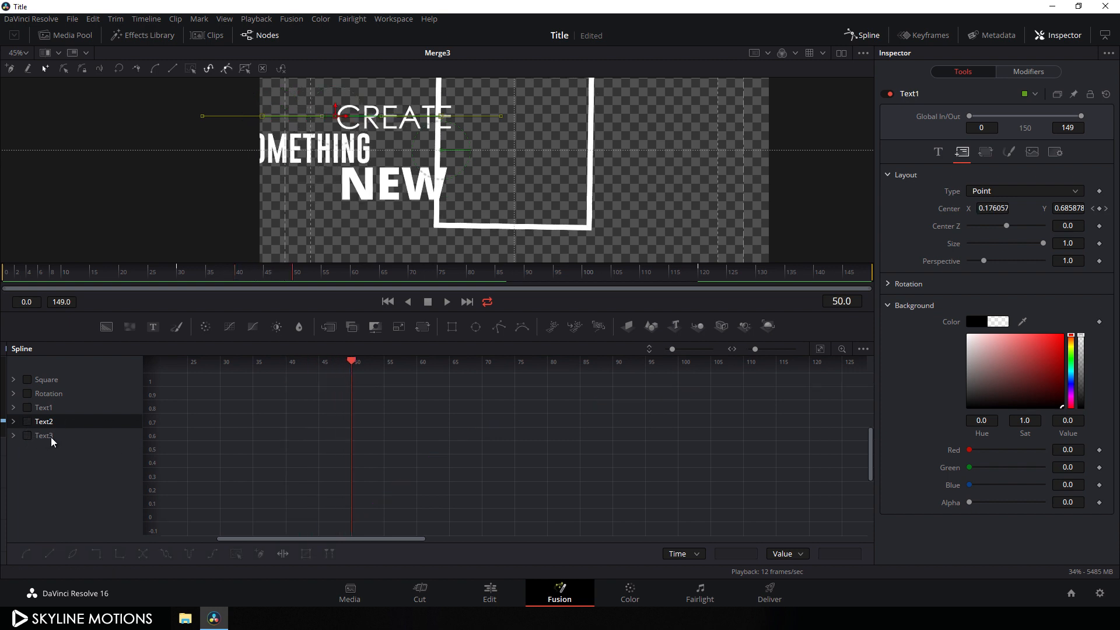
pyautogui.click(28, 436)
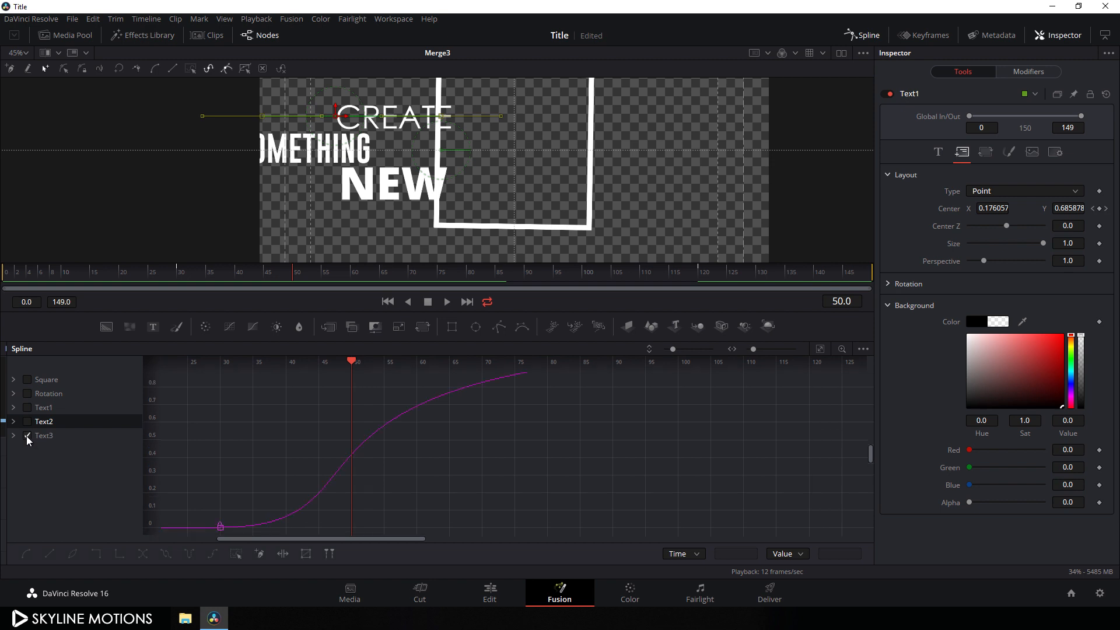
pyautogui.click(820, 349)
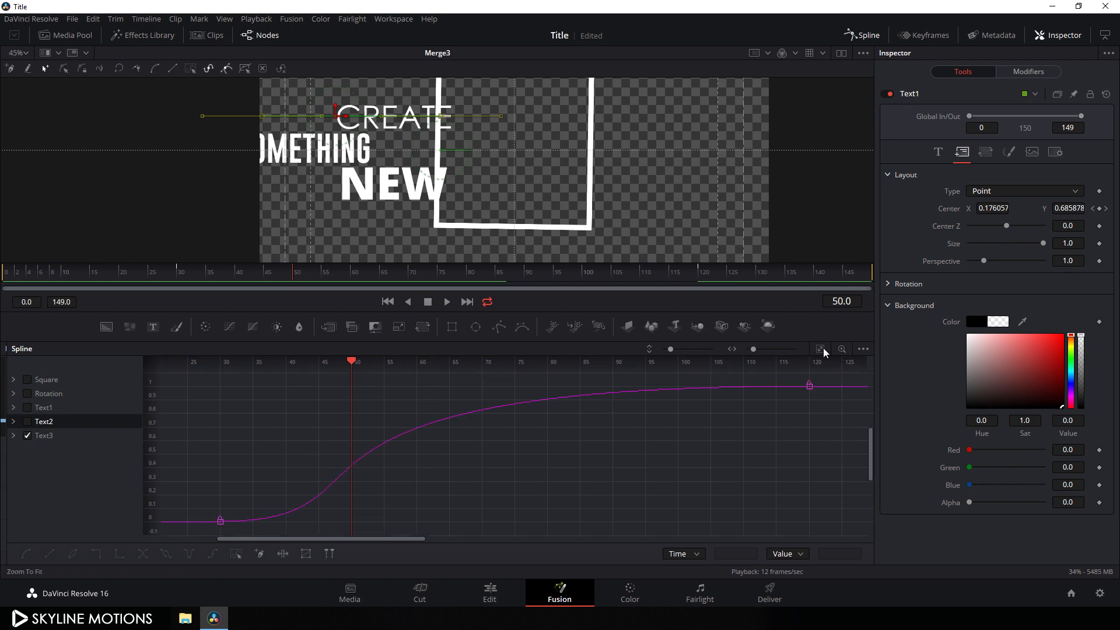
pyautogui.moveTo(826, 375); pyautogui.dragTo(349, 529)
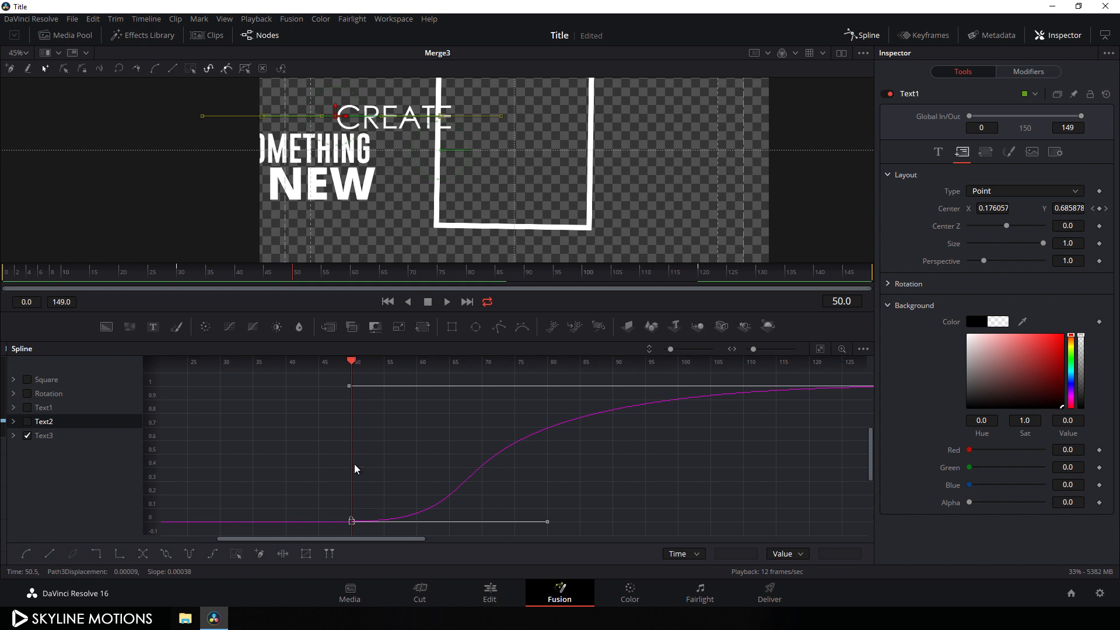
# Close the spline editor, return the playhead to frame 0, and save the project.
pyautogui.click(868, 36)
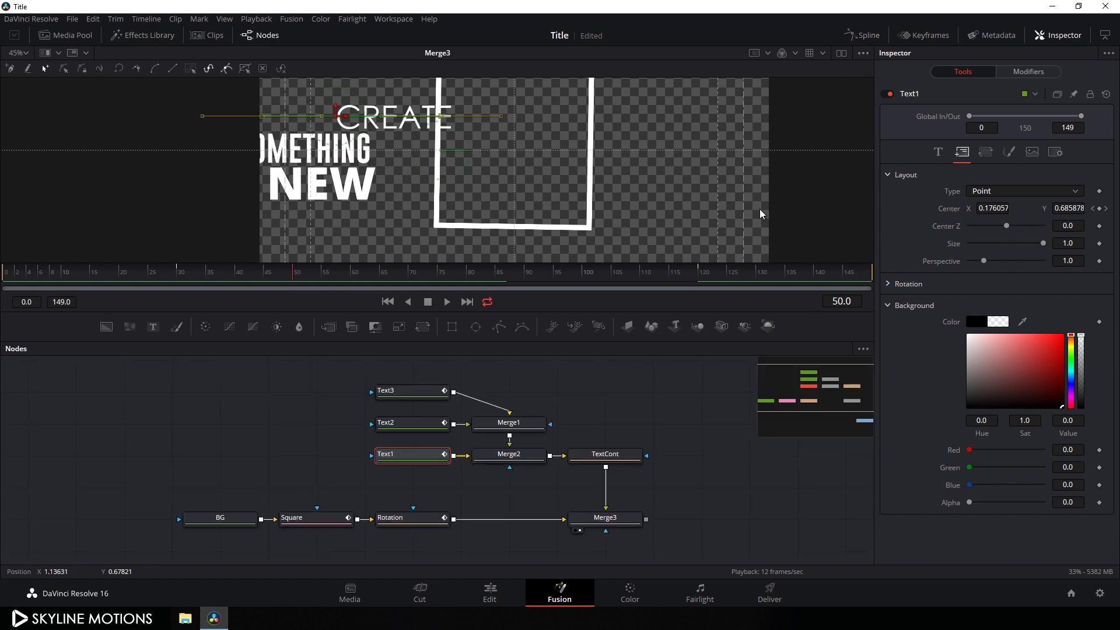
pyautogui.click(388, 302)
pyautogui.hotkey('ctrl', 's')
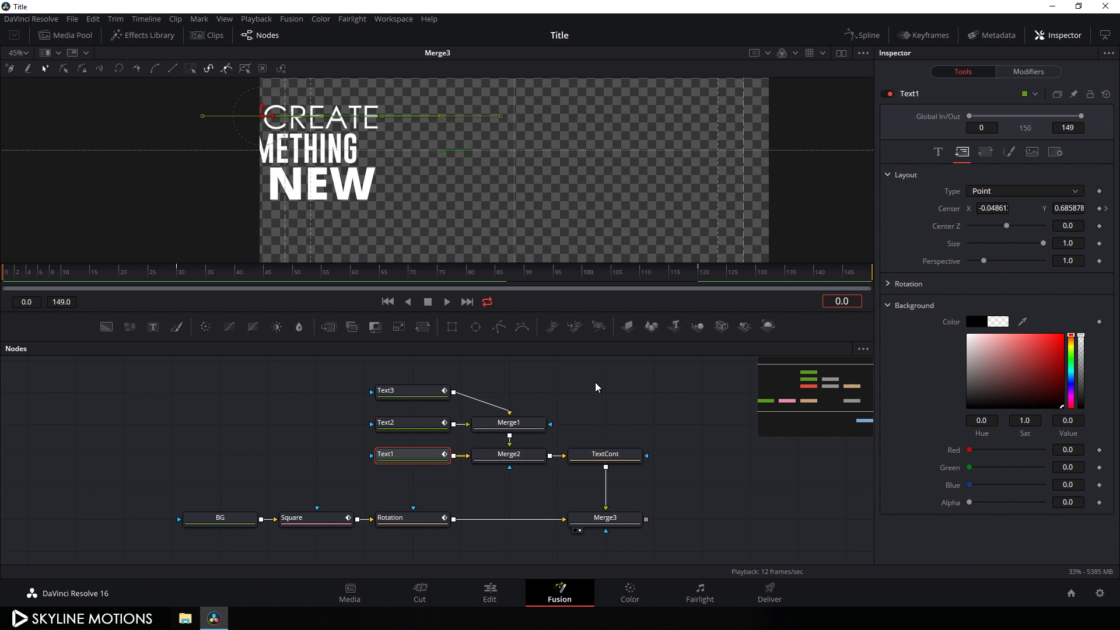
# Play back the title animation to review the staggered words, and scrub the playhead to frame 56.
pyautogui.click(447, 302)
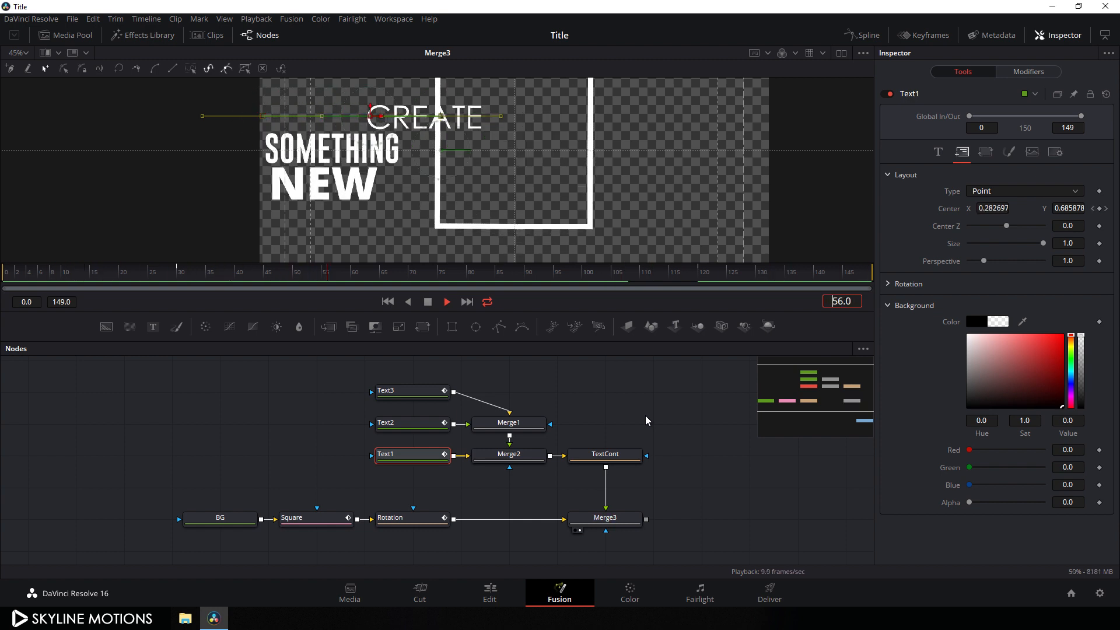
pyautogui.click(427, 302)
pyautogui.click(593, 401)
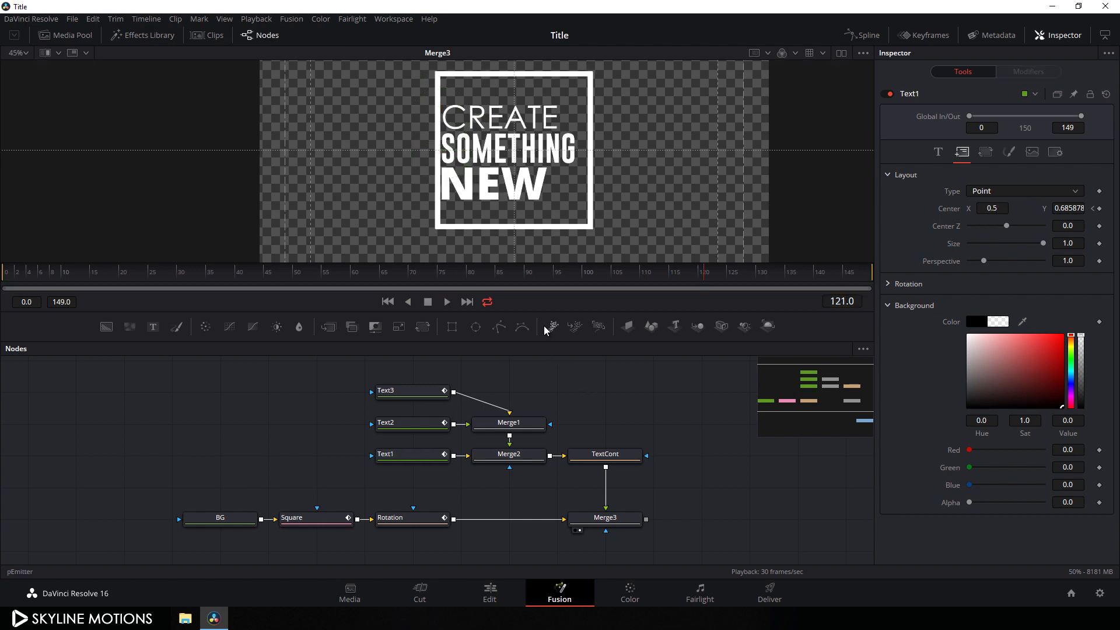
pyautogui.moveTo(640, 280); pyautogui.dragTo(359, 281)
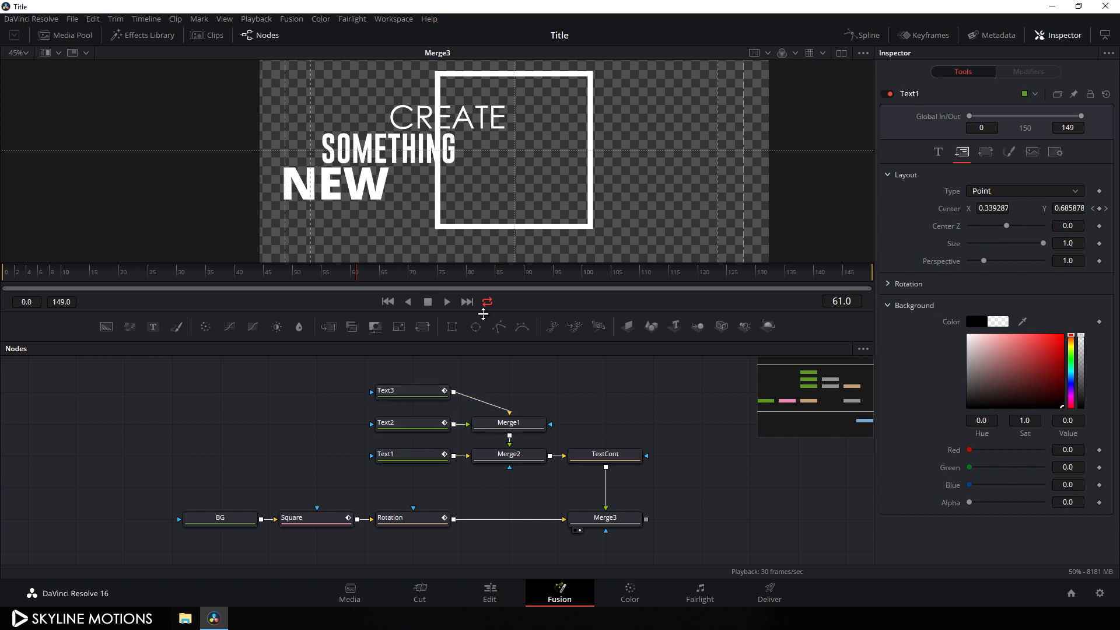
pyautogui.moveTo(367, 284); pyautogui.dragTo(328, 285)
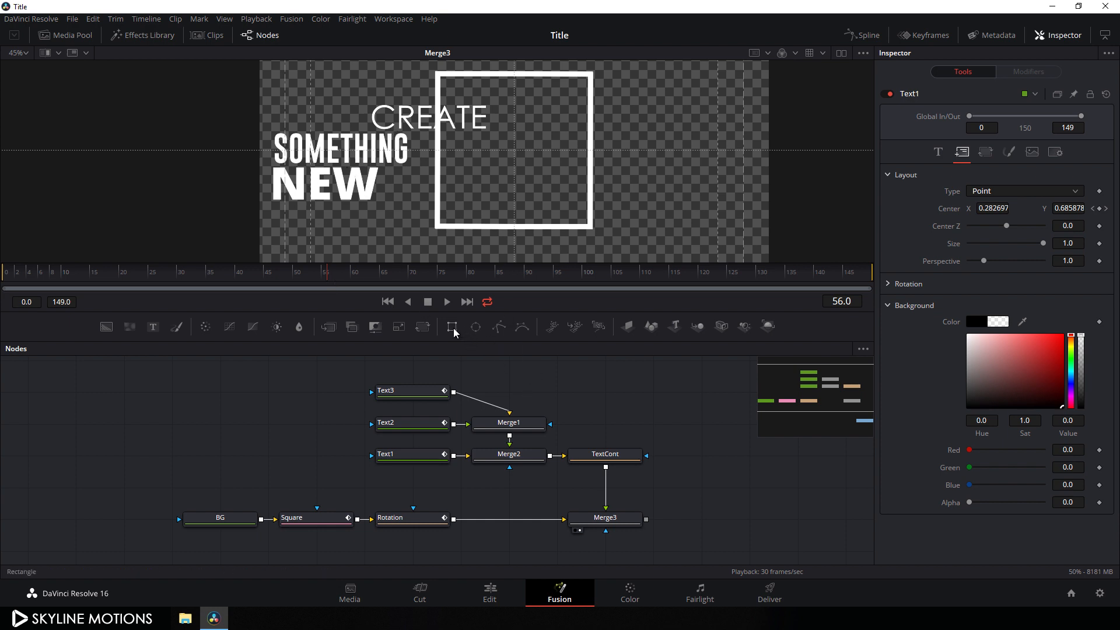
# Mask Text2 with a rectangle centred at about X 0.751 with height about 0.80, aligning its left edge with the square's left side.
pyautogui.moveTo(587, 396); pyautogui.dragTo(402, 428)
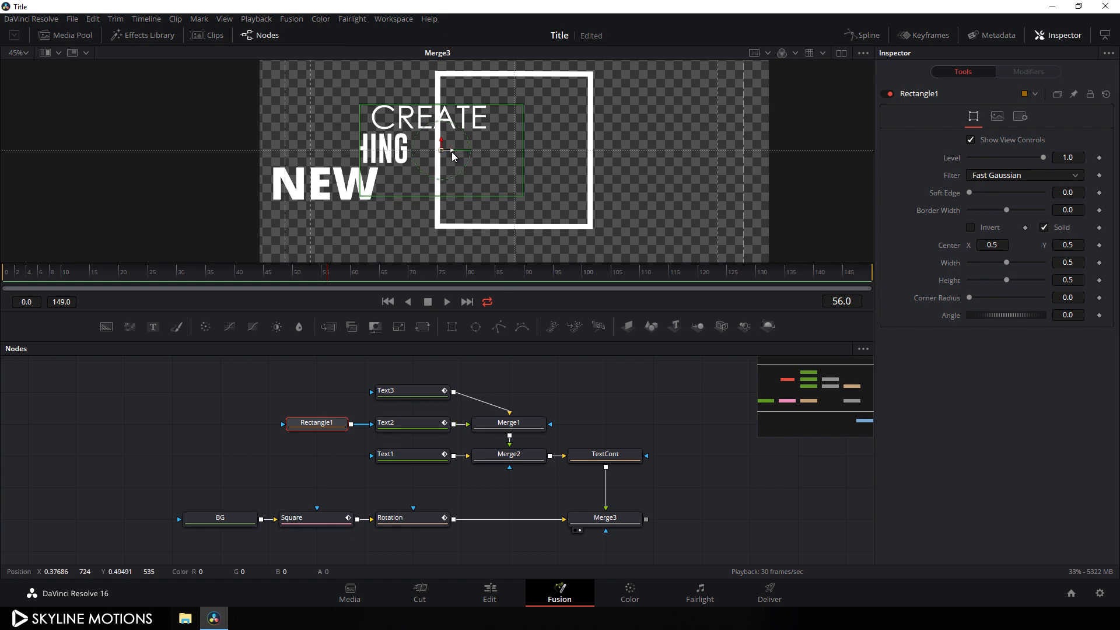
pyautogui.moveTo(459, 152); pyautogui.dragTo(537, 163)
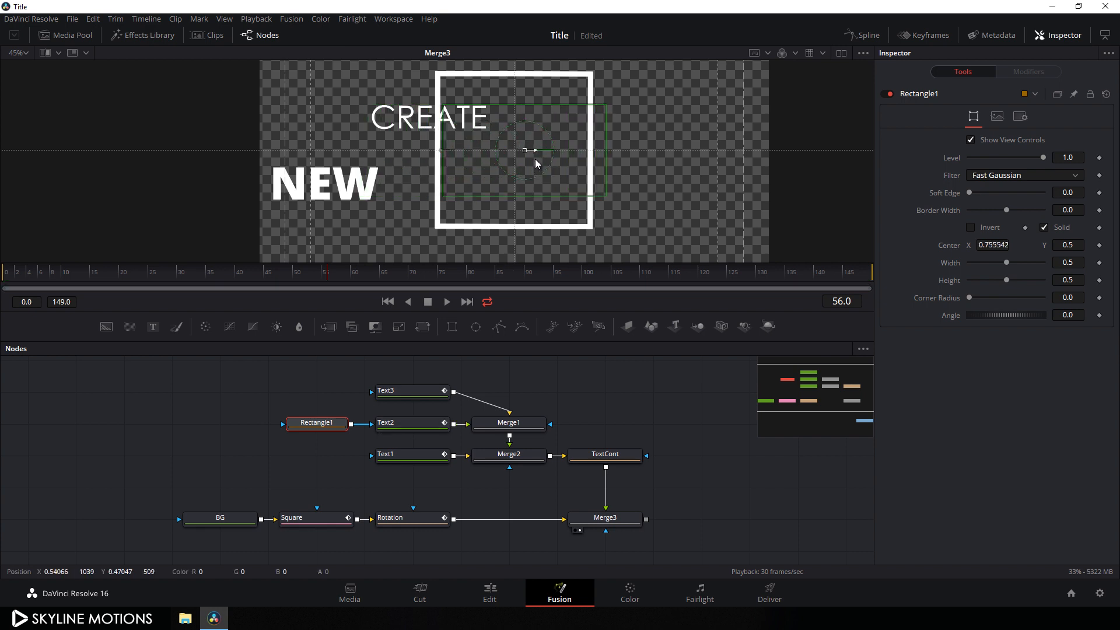
pyautogui.moveTo(501, 197); pyautogui.dragTo(508, 226)
pyautogui.scroll(2, 477, 205)
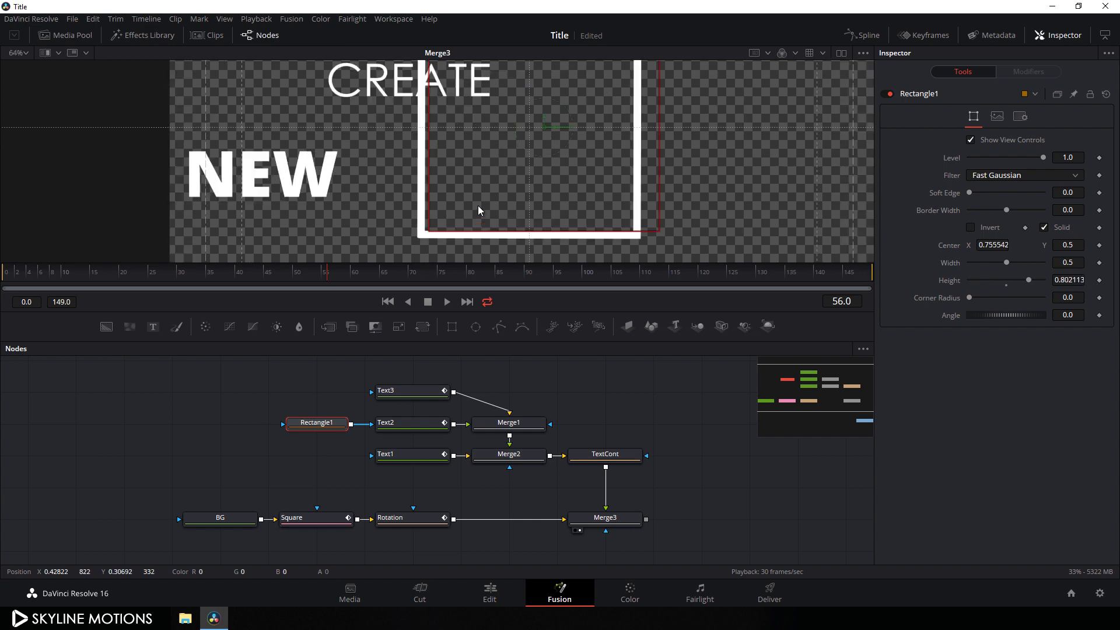
pyautogui.scroll(2, 478, 205)
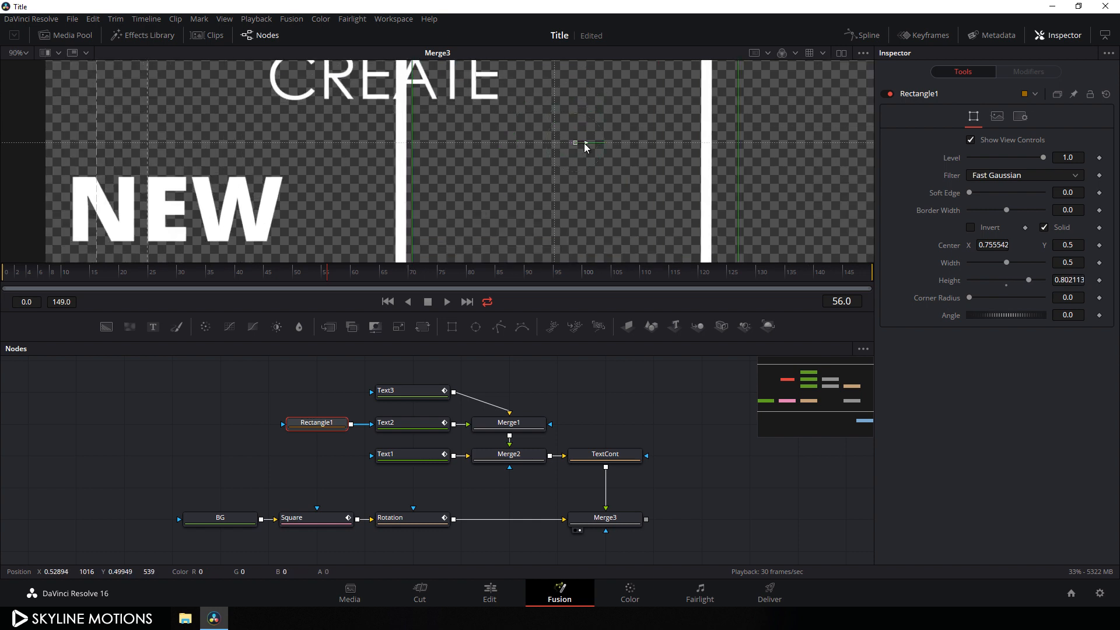
pyautogui.moveTo(584, 143); pyautogui.dragTo(580, 142)
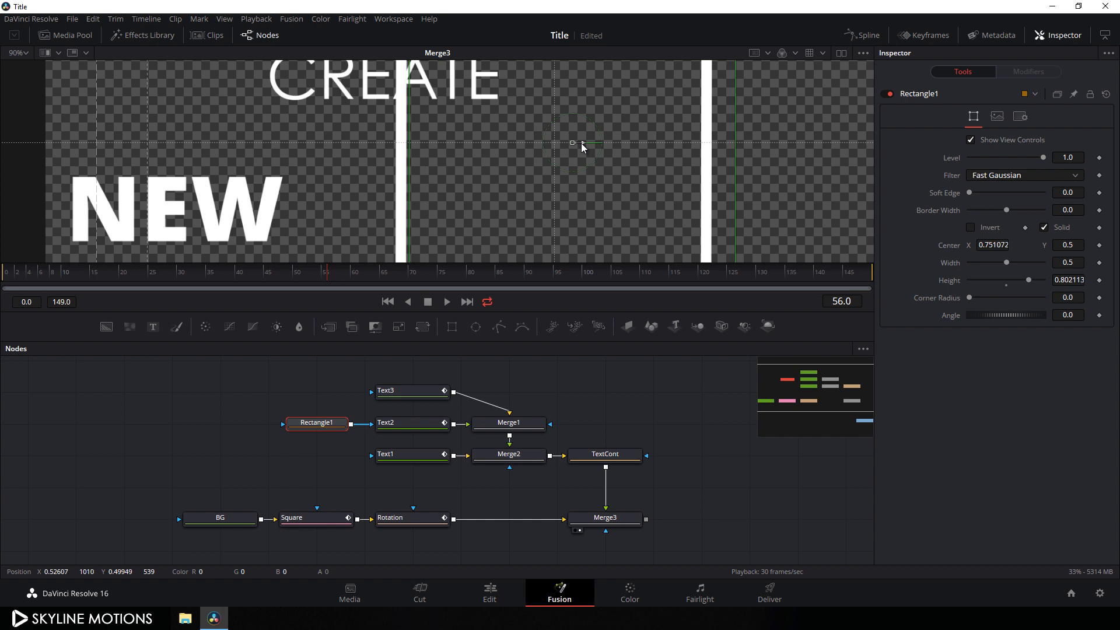
pyautogui.scroll(-4, 524, 165)
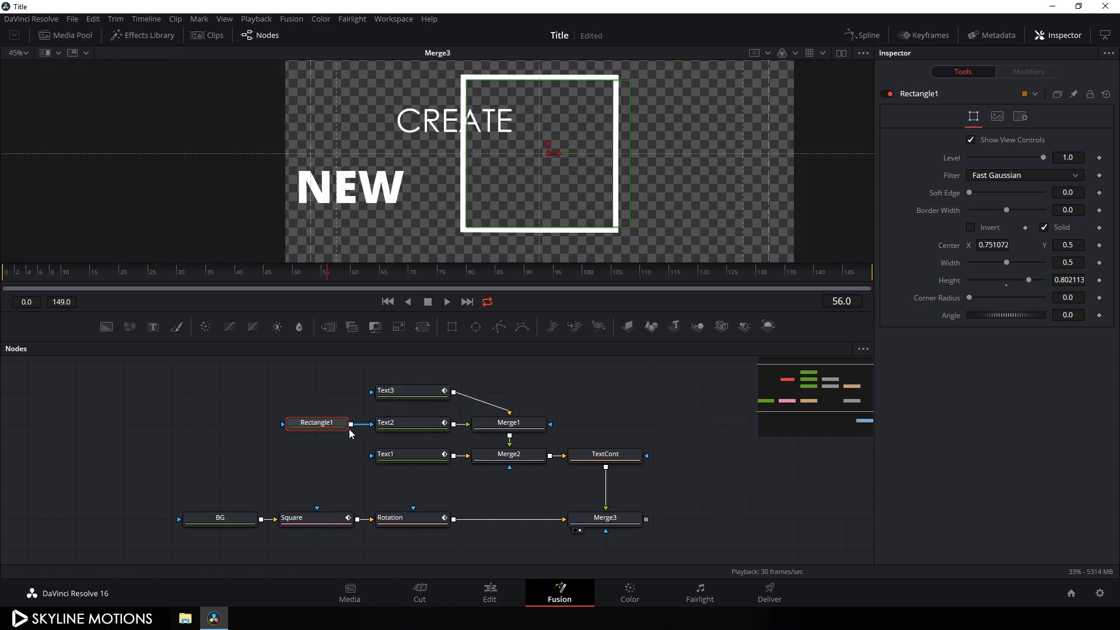
# Connect the same rectangle mask to Text3 and Text1, and play the animation from frame 0 to check the reveal.
pyautogui.moveTo(350, 424); pyautogui.dragTo(382, 392)
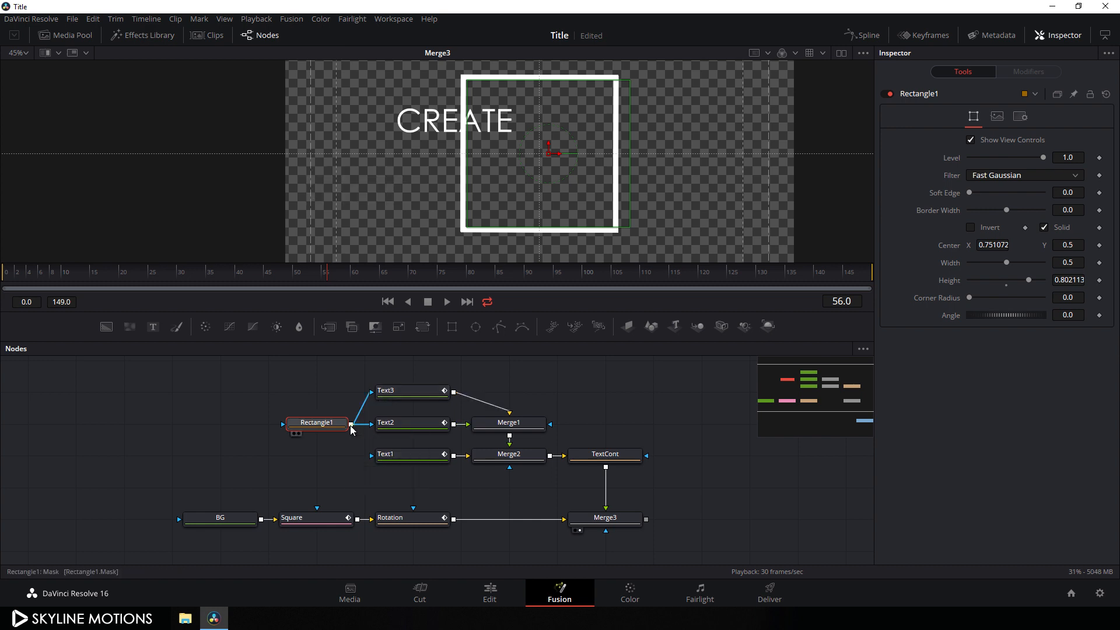
pyautogui.moveTo(350, 424); pyautogui.dragTo(391, 461)
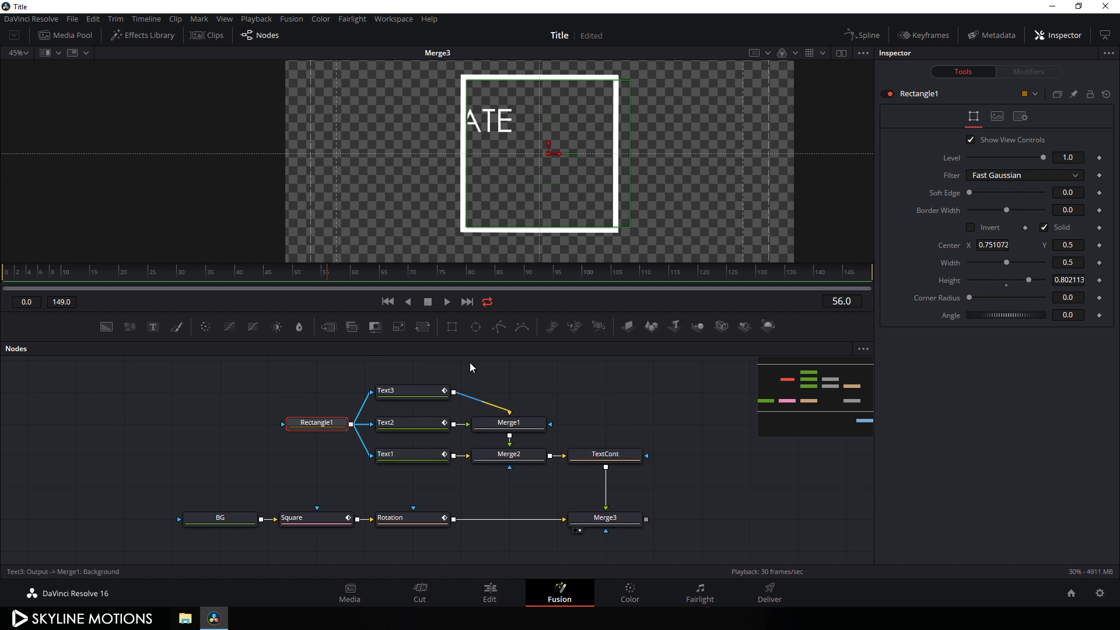
pyautogui.click(388, 302)
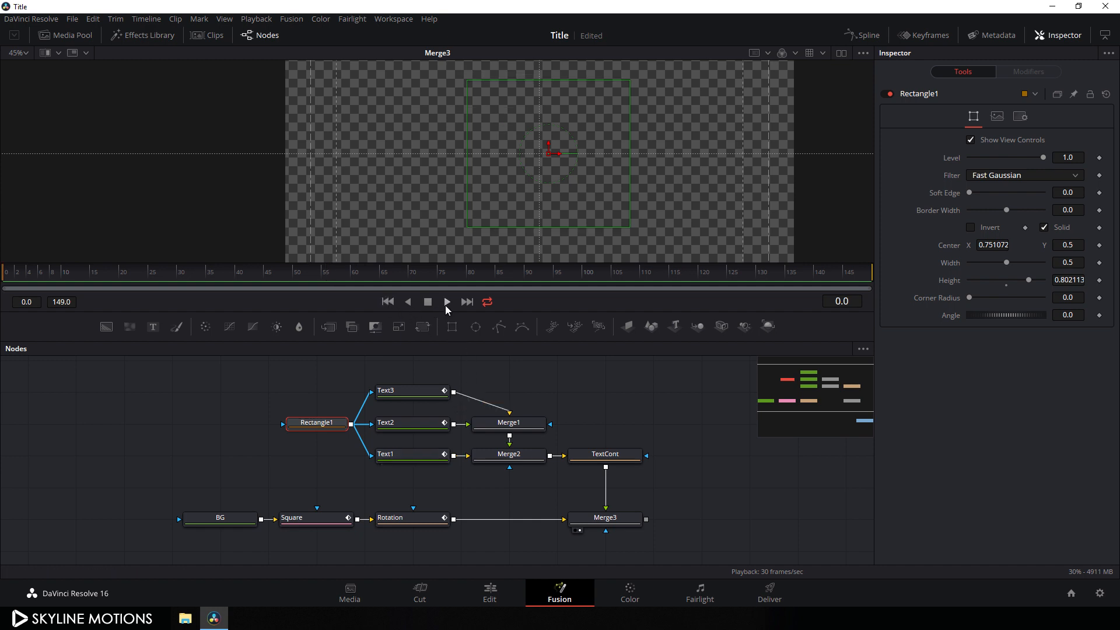
pyautogui.click(447, 302)
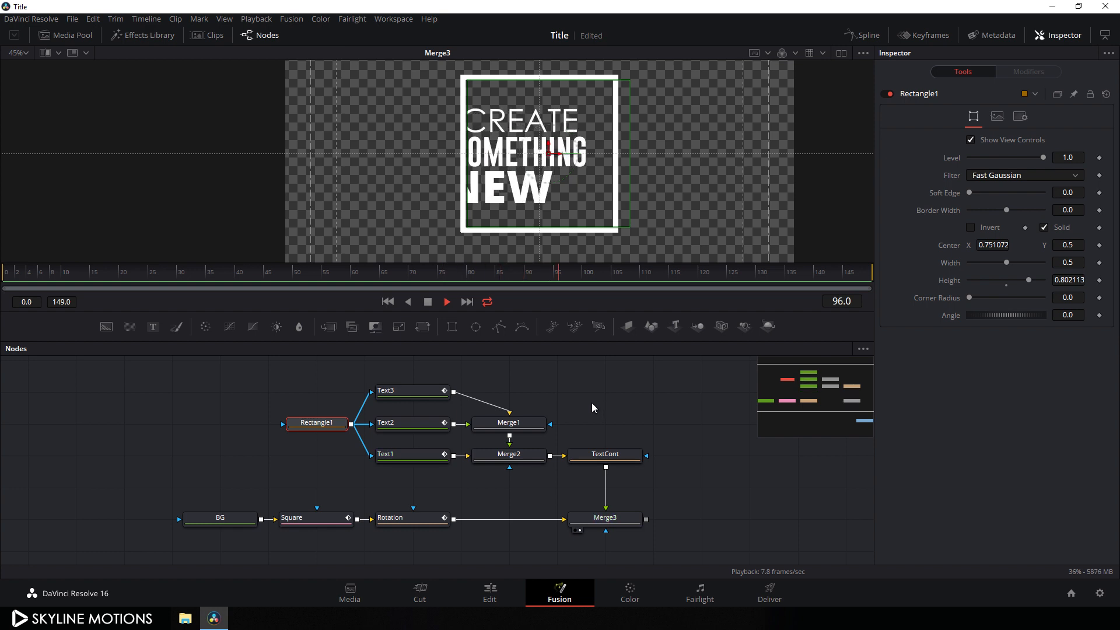
pyautogui.click(427, 302)
# Add a separate Background node and rename it Color.
pyautogui.moveTo(571, 390); pyautogui.dragTo(532, 423)
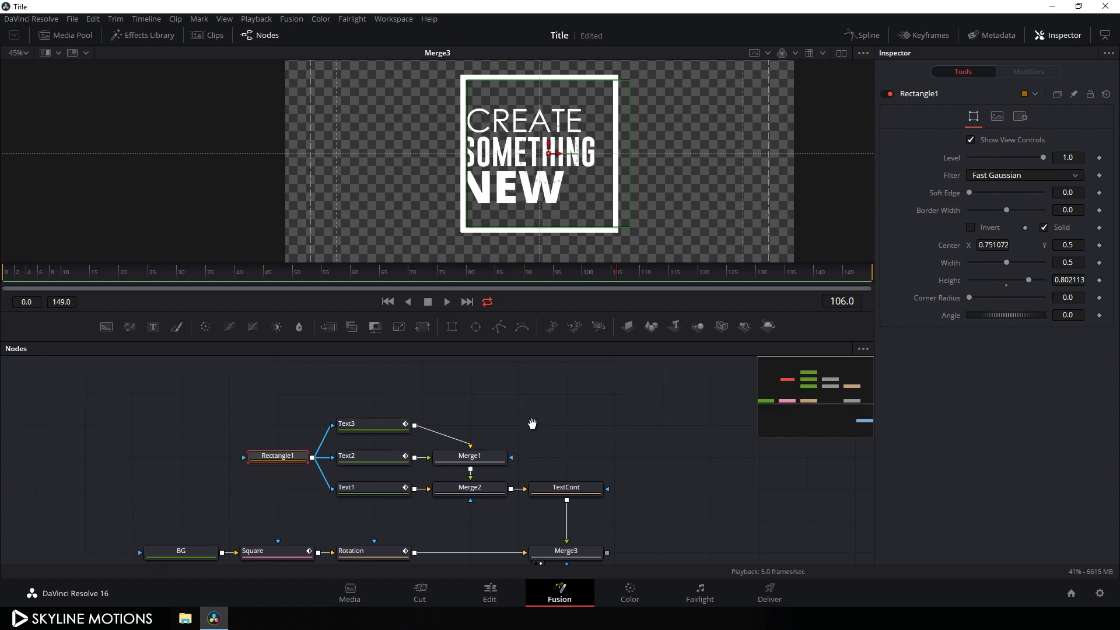
pyautogui.click(532, 414)
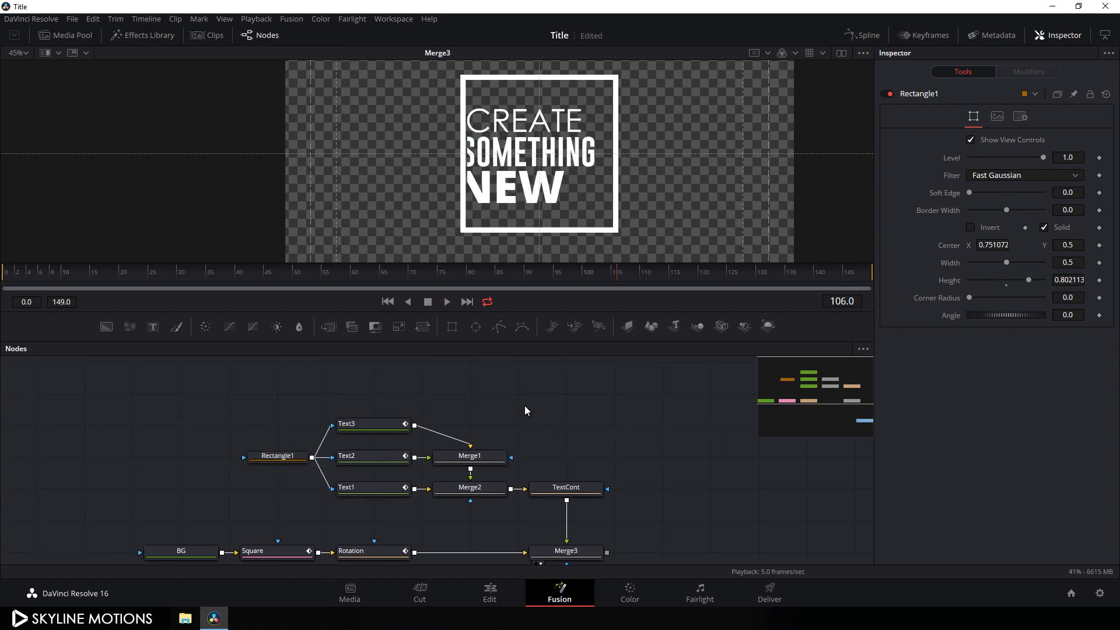
pyautogui.click(106, 326)
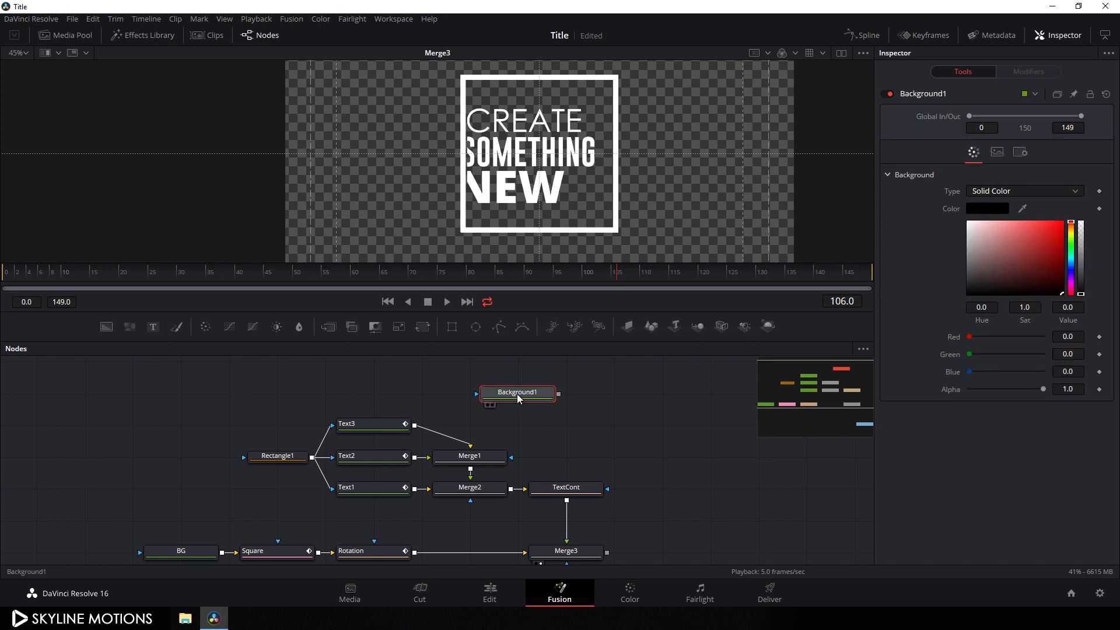
pyautogui.press('F2')
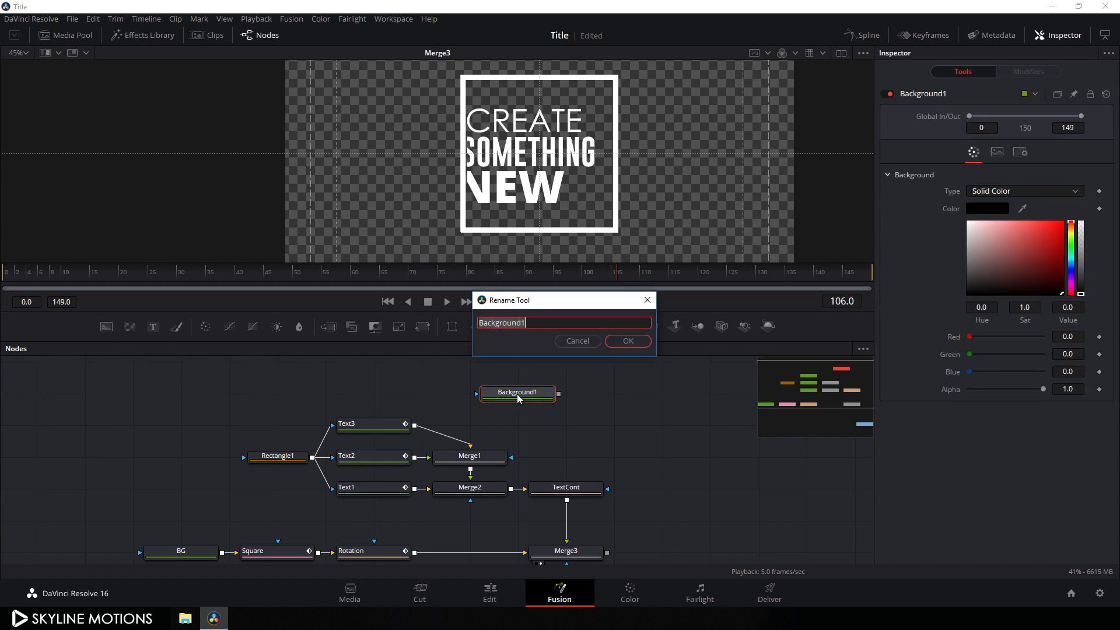
pyautogui.press('BackSpace')
pyautogui.click(625, 341)
# Place the Color node above Text3, display it in the viewer, and set its colour to red 0.772.
pyautogui.moveTo(496, 401); pyautogui.dragTo(410, 143)
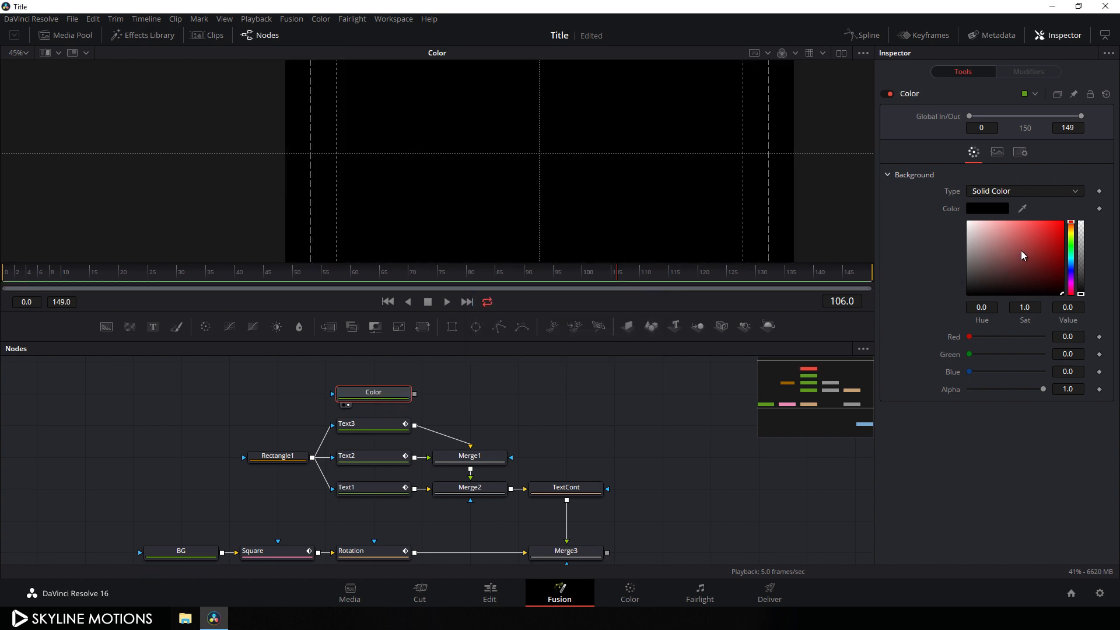
pyautogui.moveTo(1022, 255); pyautogui.dragTo(1091, 244)
pyautogui.moveTo(542, 385); pyautogui.dragTo(578, 414)
# Add a Merge node with Merge3 as background and Color as foreground, and display it in the viewer.
pyautogui.click(328, 326)
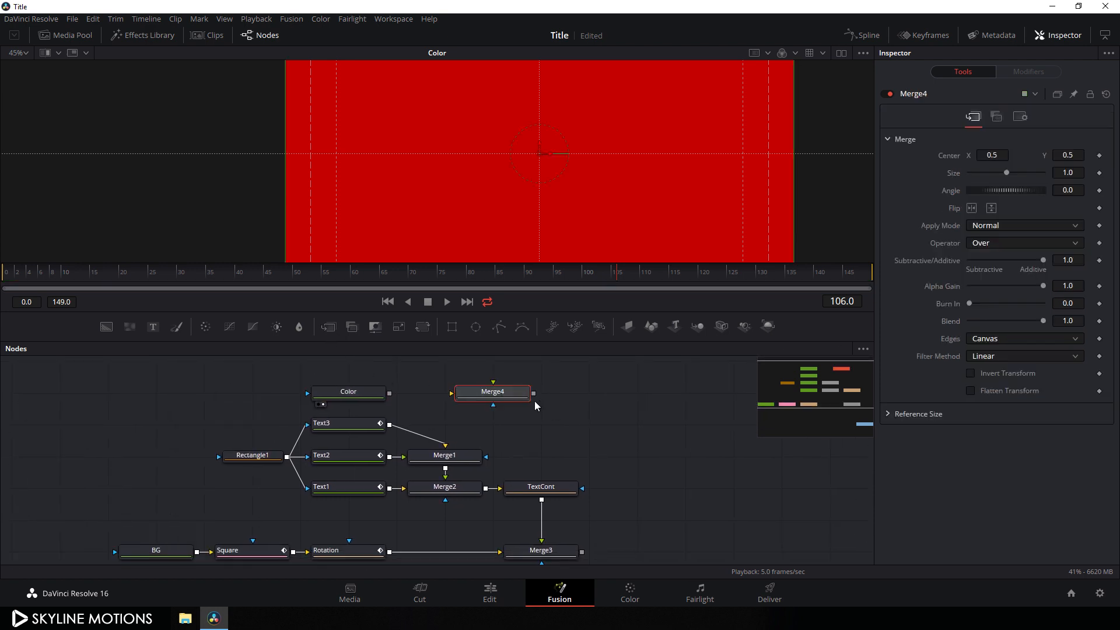
pyautogui.moveTo(495, 401); pyautogui.dragTo(565, 537)
pyautogui.scroll(-1, 665, 428)
pyautogui.moveTo(543, 383); pyautogui.dragTo(366, 383)
pyautogui.press('1')
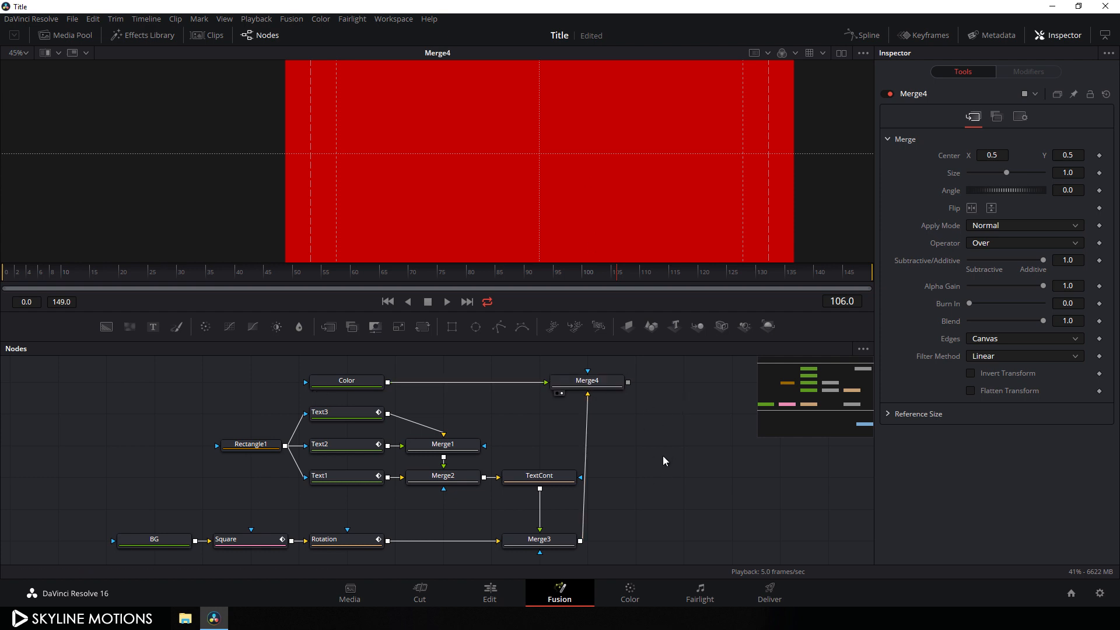
# Insert a router on the connection from Merge3 to Merge4 and line Merge4 up above it.
pyautogui.keyDown('alt'); pyautogui.click(586, 454); pyautogui.keyUp('alt')
pyautogui.moveTo(586, 454); pyautogui.dragTo(636, 542)
pyautogui.moveTo(587, 380); pyautogui.dragTo(636, 380)
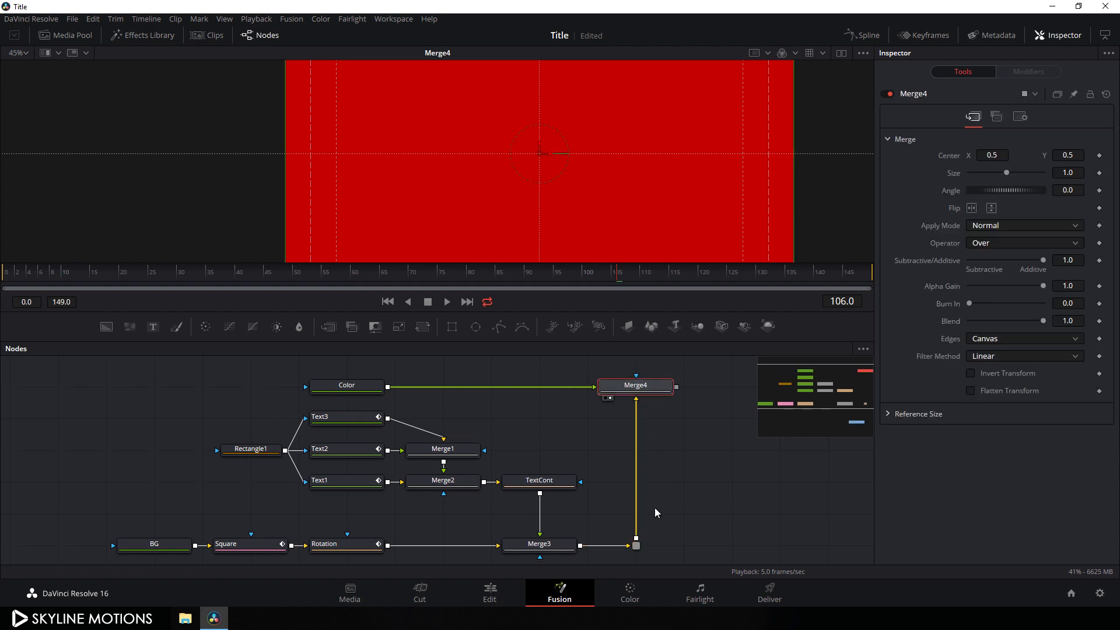
# Add a rectangle mask to the Color node and place it well to the left of that node in the graph.
pyautogui.scroll(-2, 698, 501)
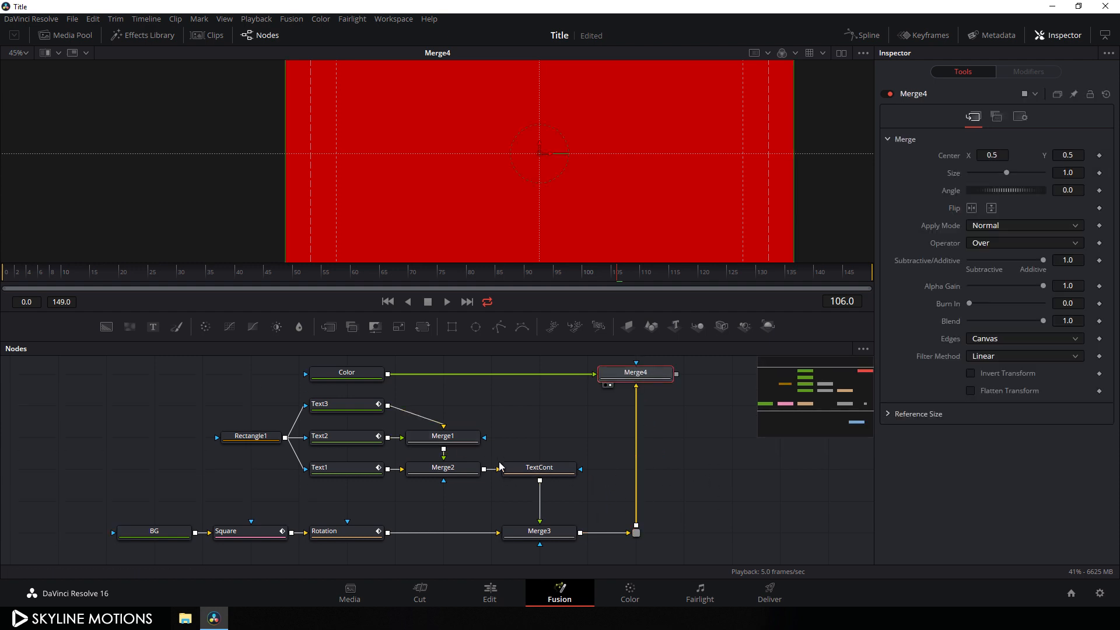
pyautogui.scroll(2, 349, 382)
pyautogui.click(338, 386)
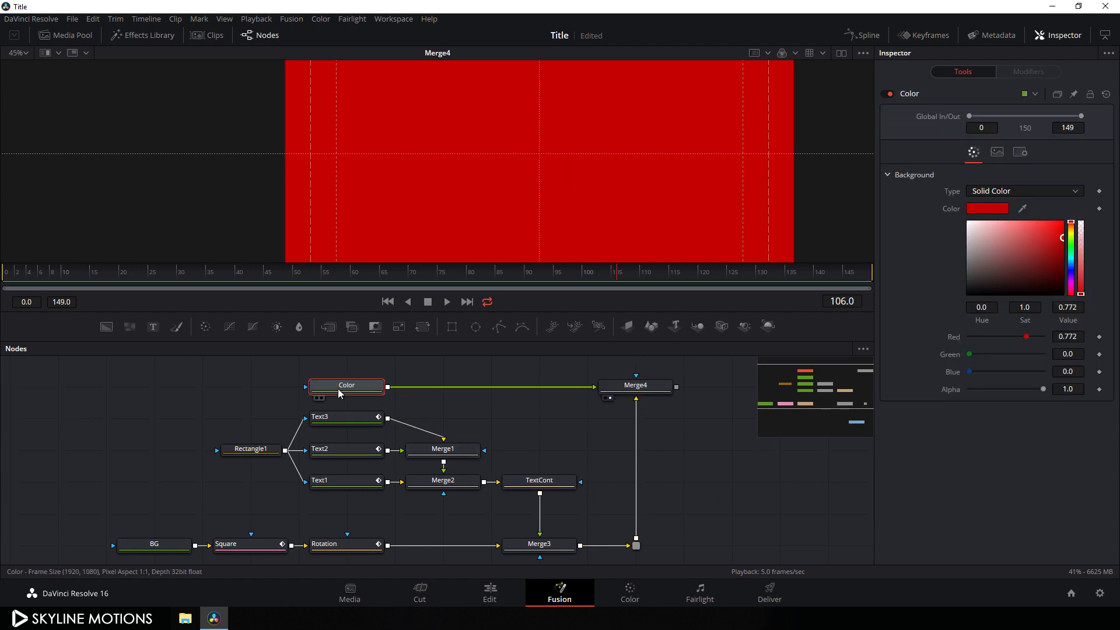
pyautogui.scroll(2, 425, 376)
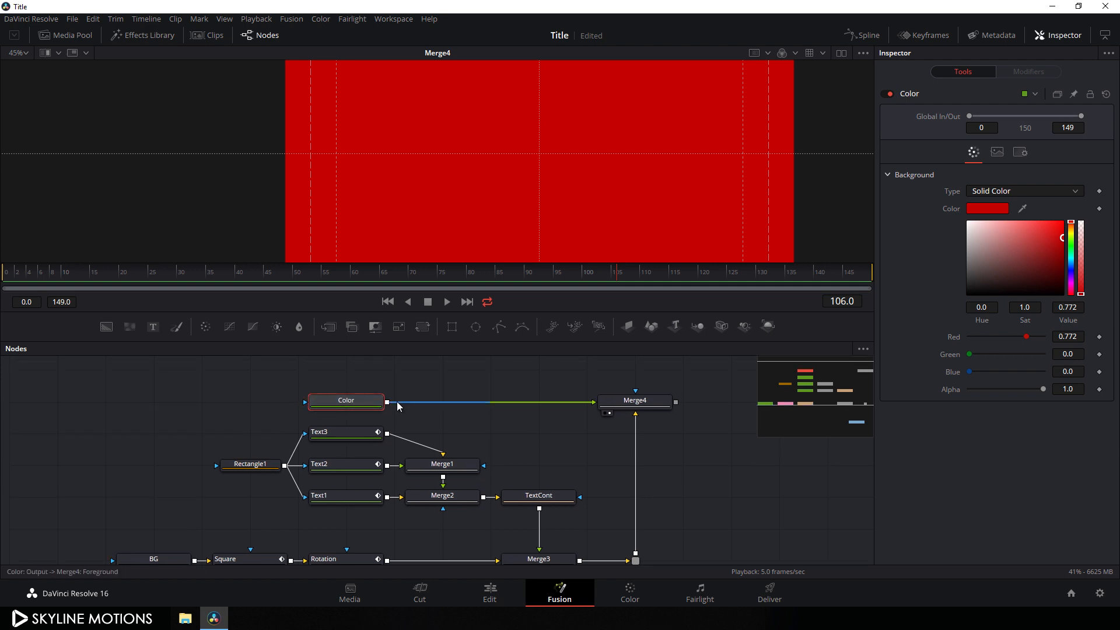
pyautogui.click(451, 326)
pyautogui.moveTo(358, 395); pyautogui.dragTo(165, 426)
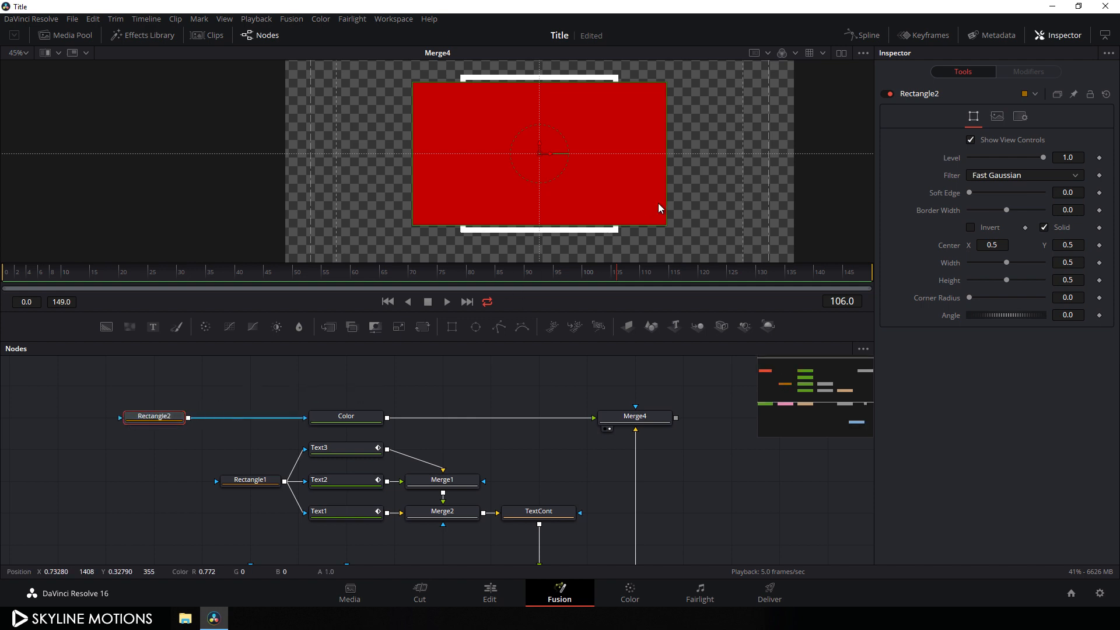
# Reshape the Color mask to about 0.36 wide and 0.618 high, centred near X 0.678, Y 0.810, with its lower-left corner at the frame's centre.
pyautogui.moveTo(540, 154); pyautogui.dragTo(630, 180)
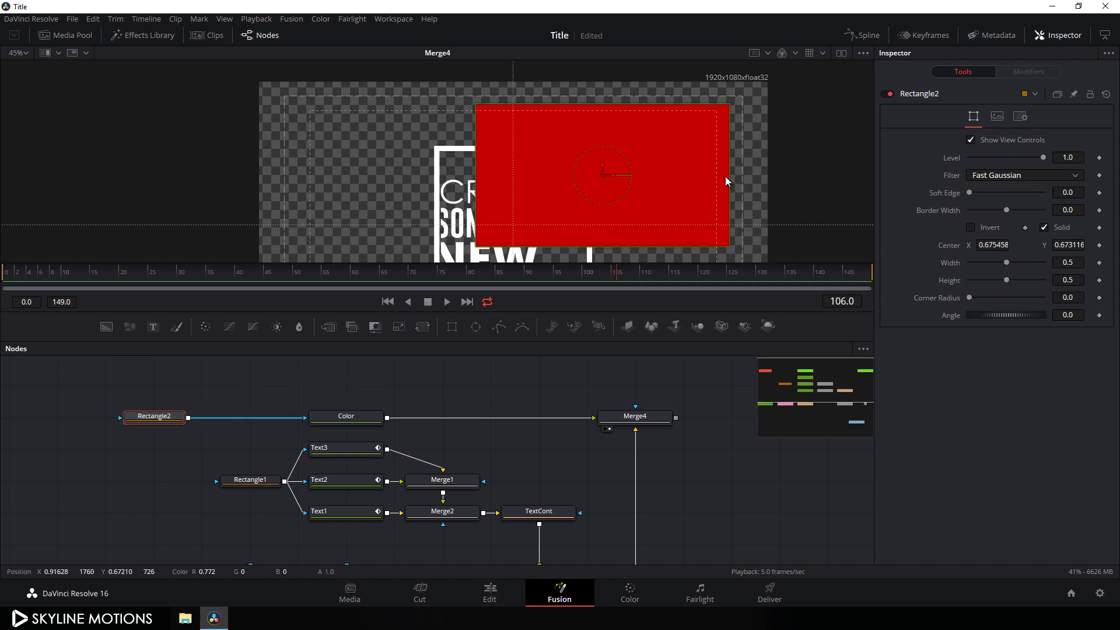
pyautogui.moveTo(727, 178); pyautogui.dragTo(685, 180)
pyautogui.moveTo(602, 175); pyautogui.dragTo(592, 155)
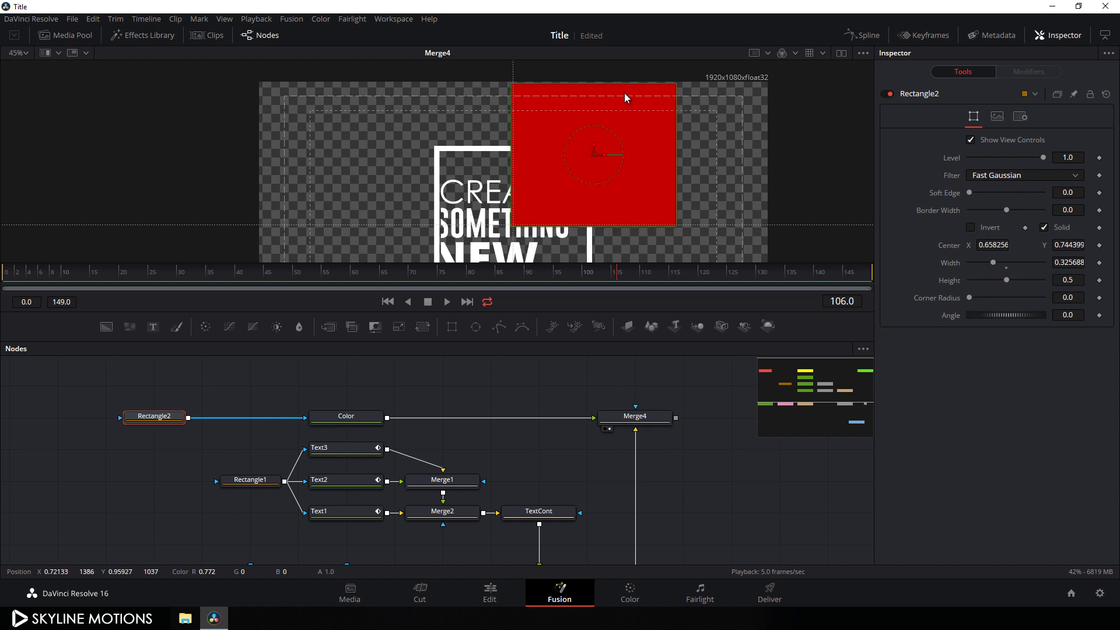
pyautogui.moveTo(621, 83); pyautogui.dragTo(620, 67)
pyautogui.moveTo(676, 127); pyautogui.dragTo(686, 127)
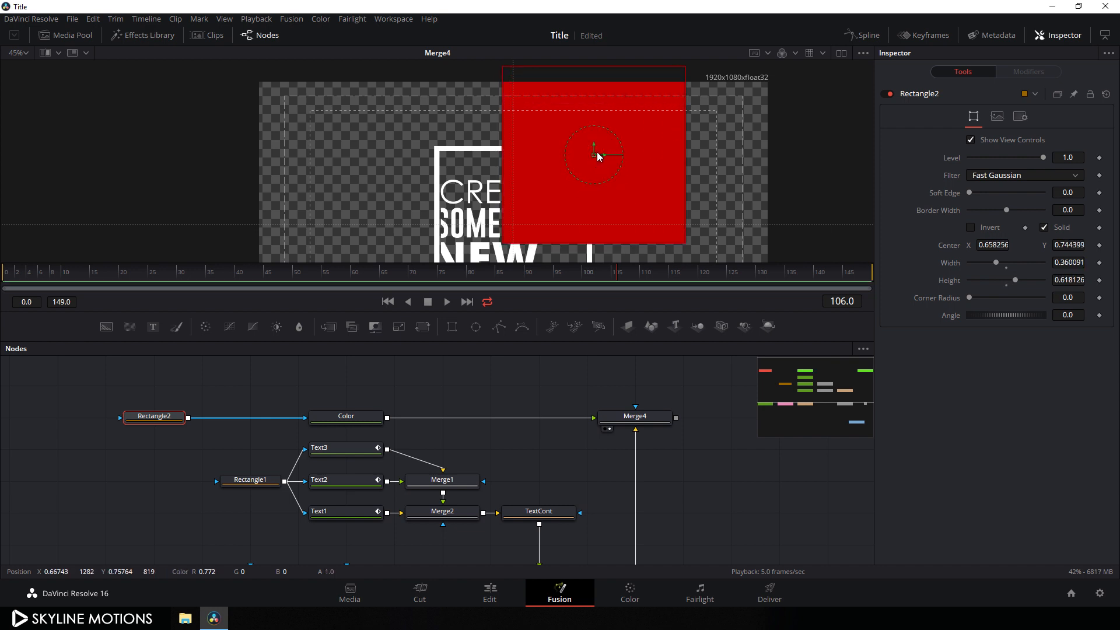
pyautogui.moveTo(598, 153); pyautogui.dragTo(603, 137)
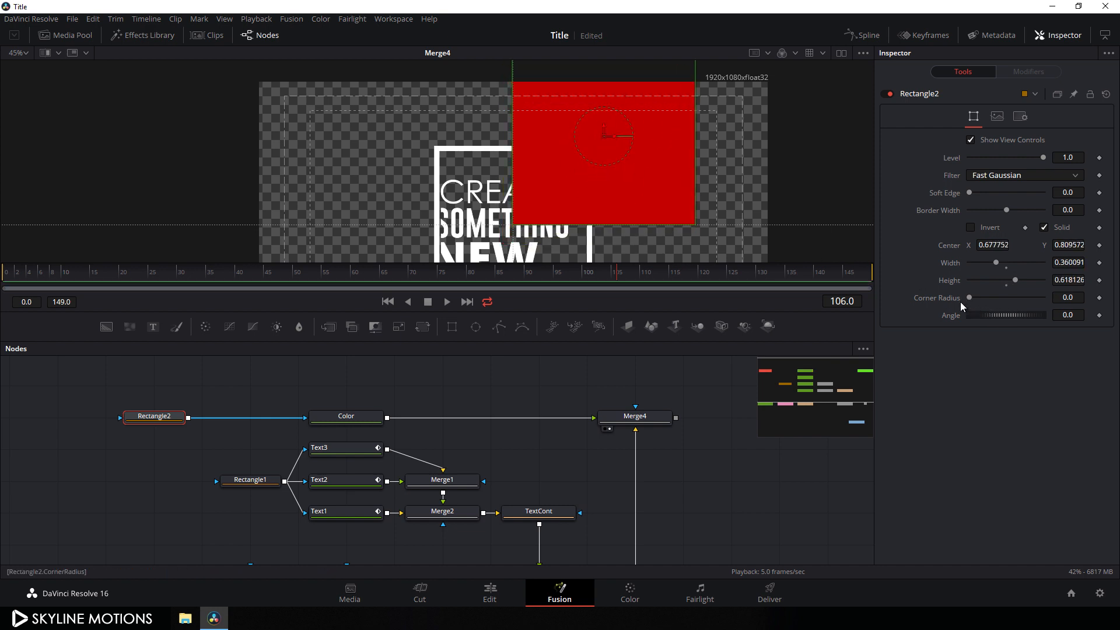
# Round the Color mask's corners with a corner radius of 0.6.
pyautogui.moveTo(969, 298); pyautogui.dragTo(1018, 302)
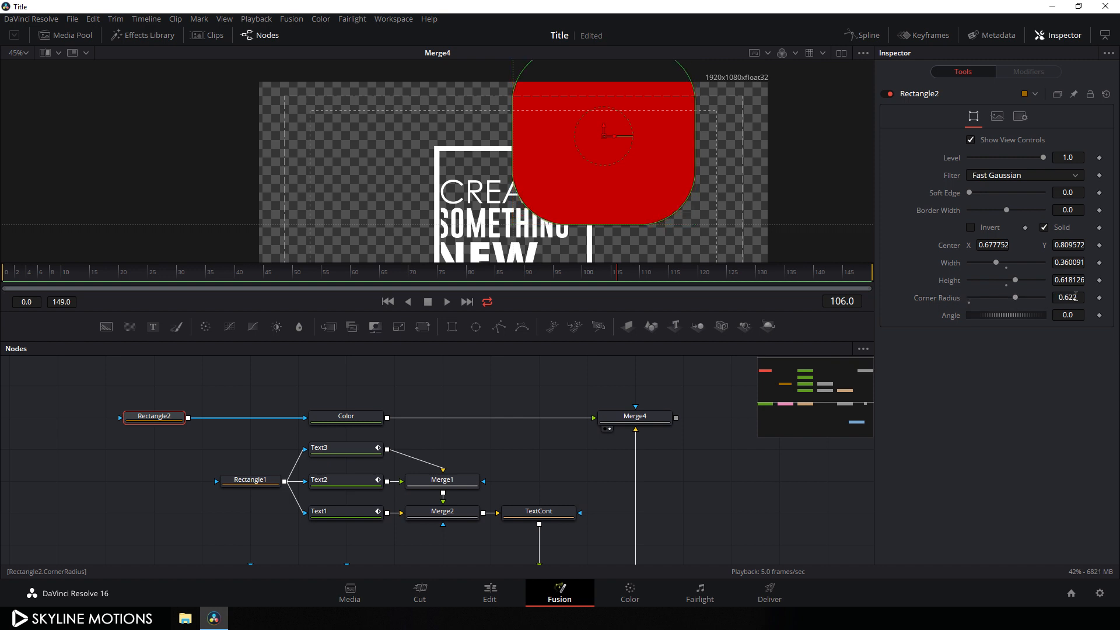
pyautogui.click(1075, 297)
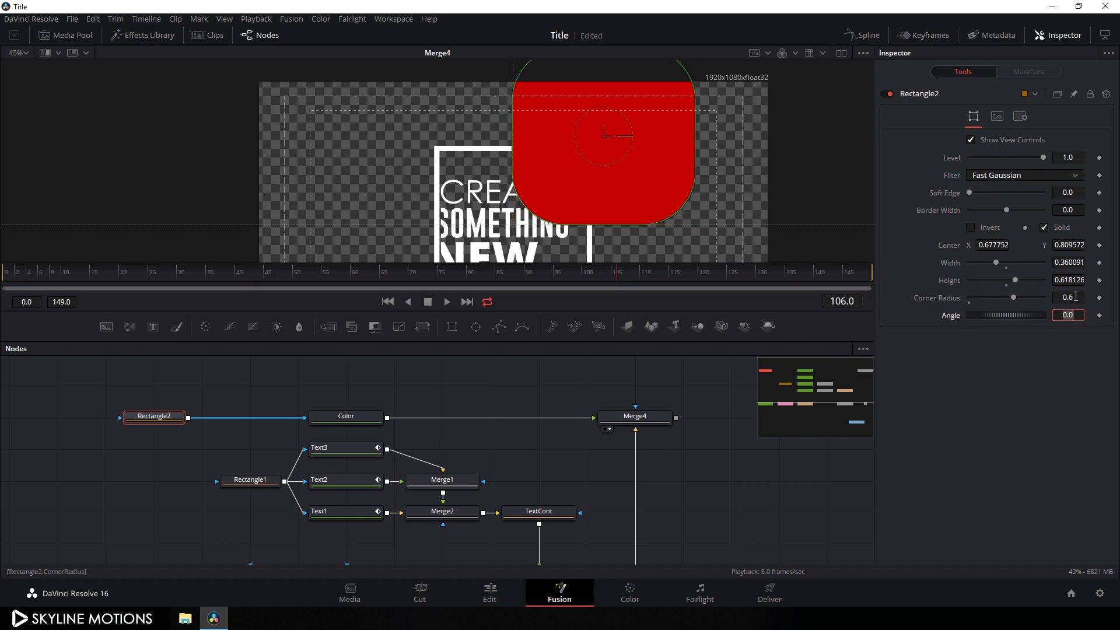
pyautogui.press('Tab')
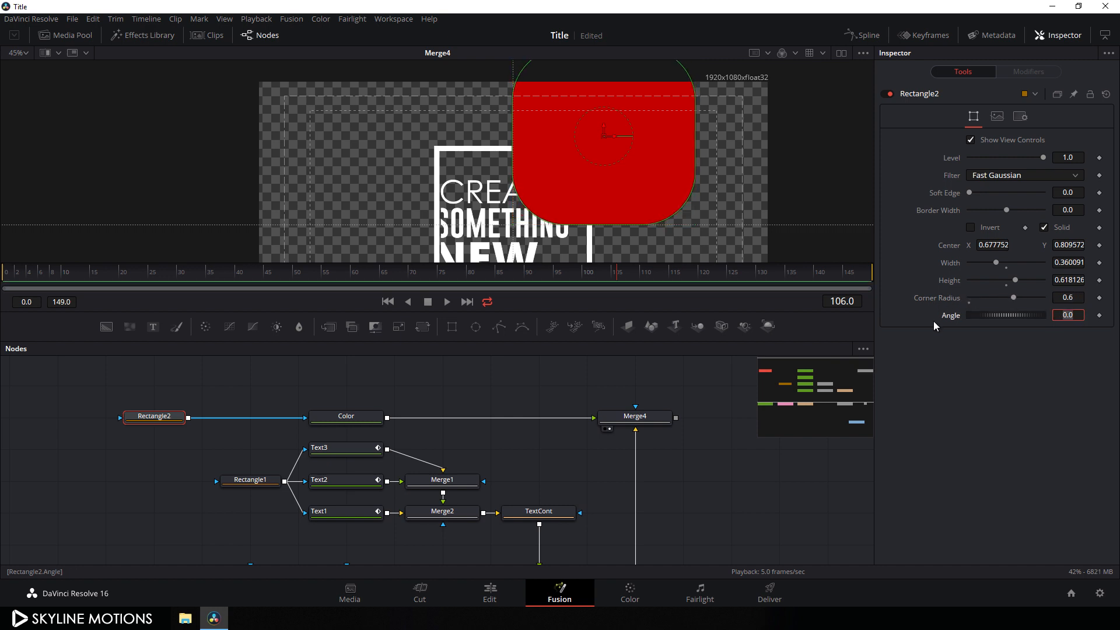
pyautogui.click(528, 382)
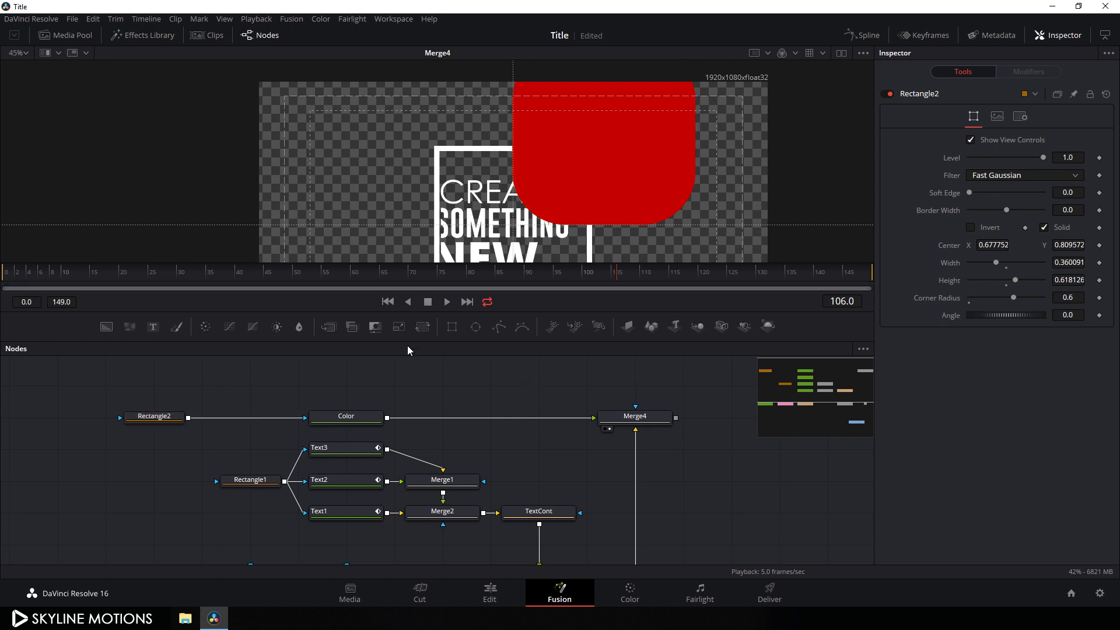
# Add a second rectangle mask between the rounded mask and the Color node.
pyautogui.click(150, 423)
pyautogui.click(451, 326)
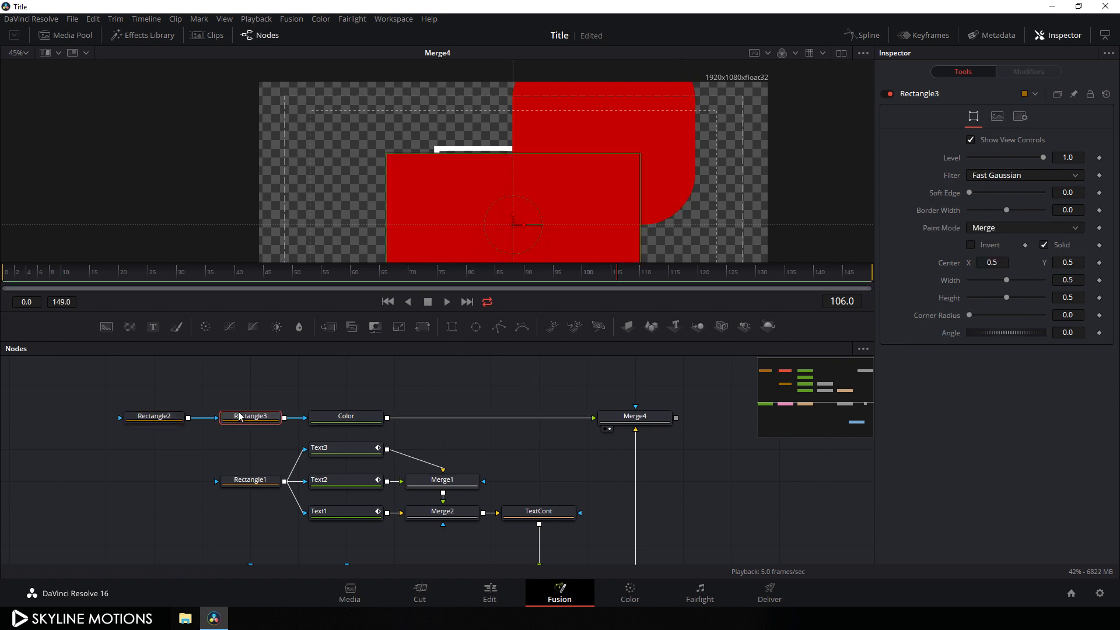
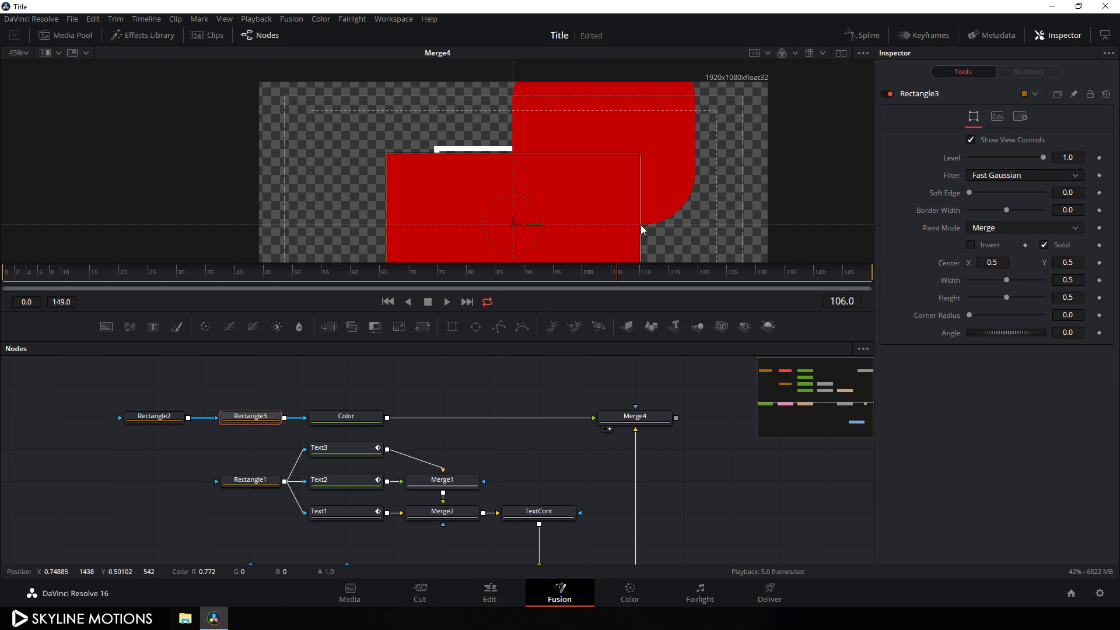
# Reshape the second rectangle mask to about 0.213 wide and 0.292 high, centred near X 0.714, Y 0.818 inside the red shape.
pyautogui.moveTo(640, 230); pyautogui.dragTo(567, 232)
pyautogui.moveTo(530, 161); pyautogui.dragTo(529, 183)
pyautogui.moveTo(515, 227); pyautogui.dragTo(622, 134)
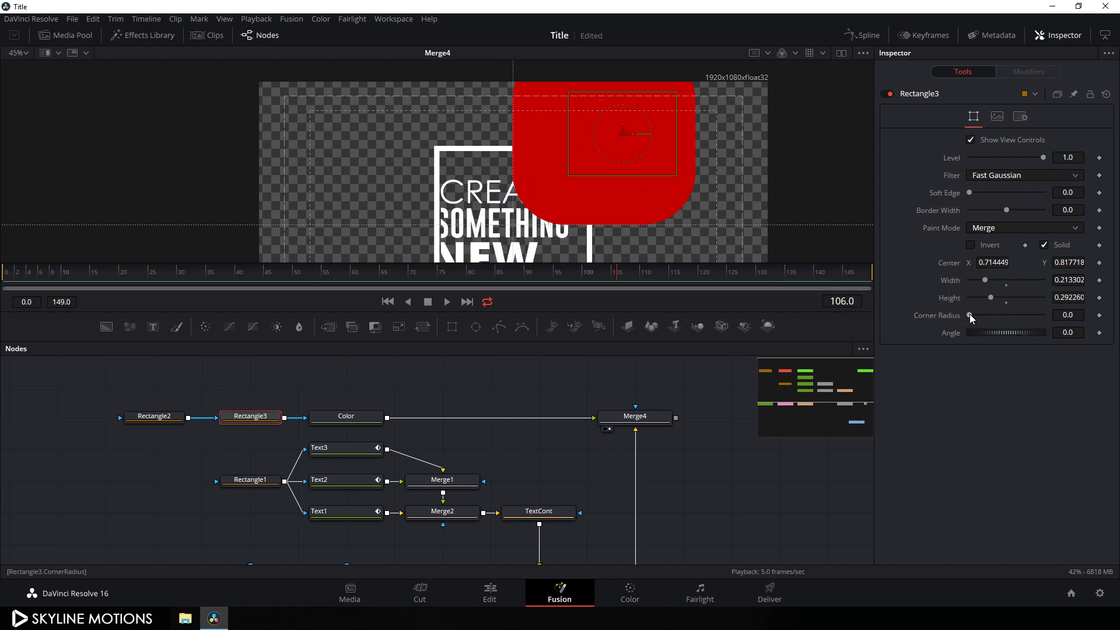
# Give the second mask a corner radius of 0.6 and set its paint mode to Subtract to cut a hole in the red shape.
pyautogui.moveTo(971, 317); pyautogui.dragTo(1014, 317)
pyautogui.click(1071, 313)
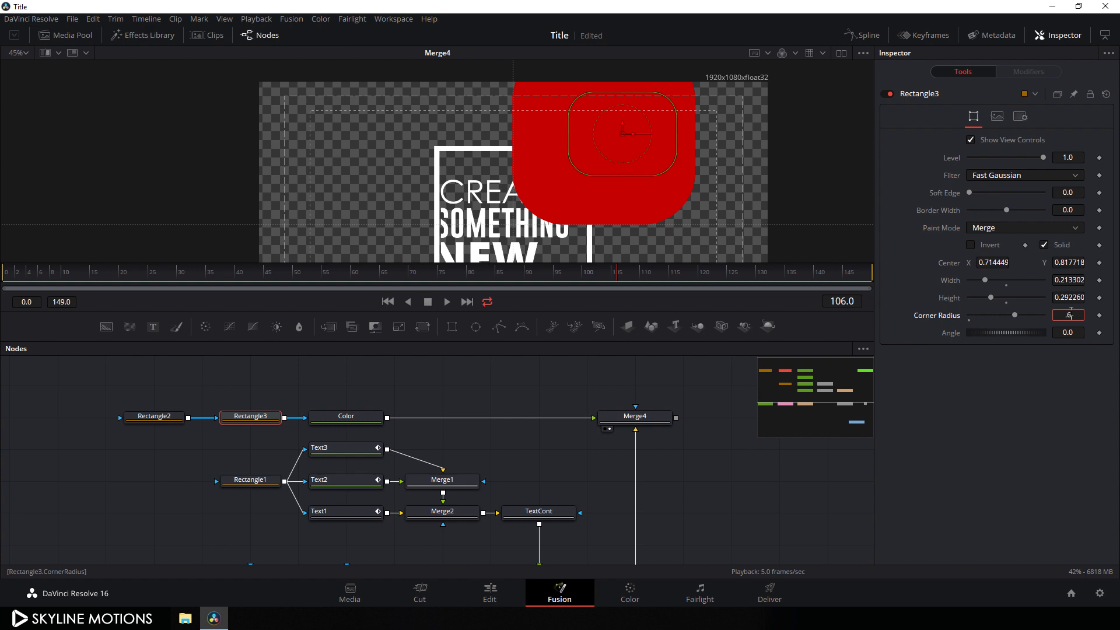
pyautogui.press('Tab')
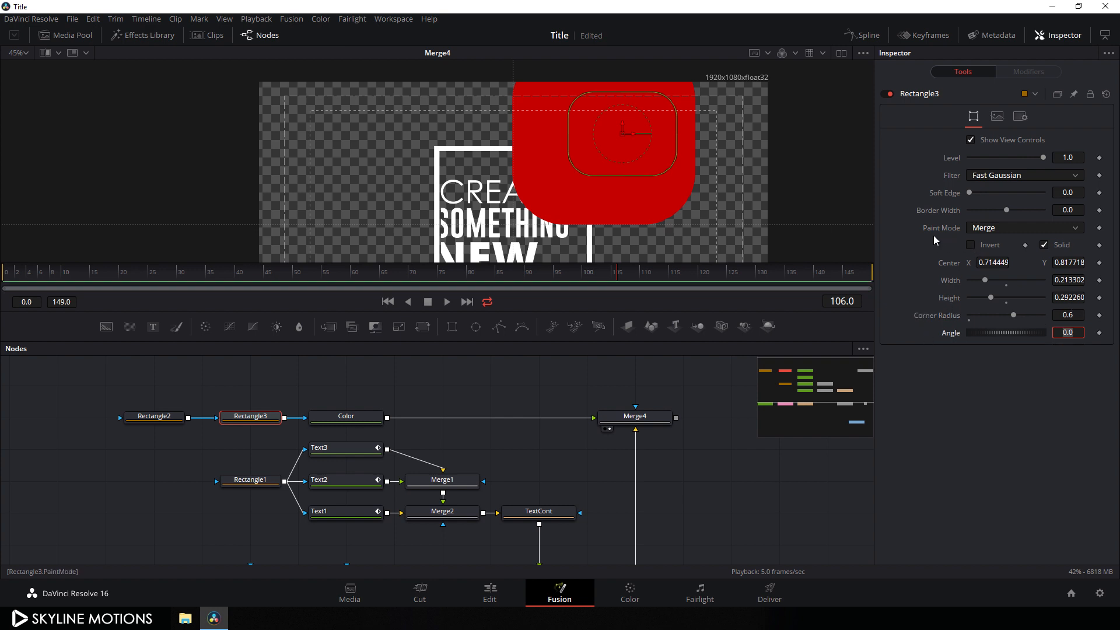
pyautogui.click(993, 229)
pyautogui.click(991, 268)
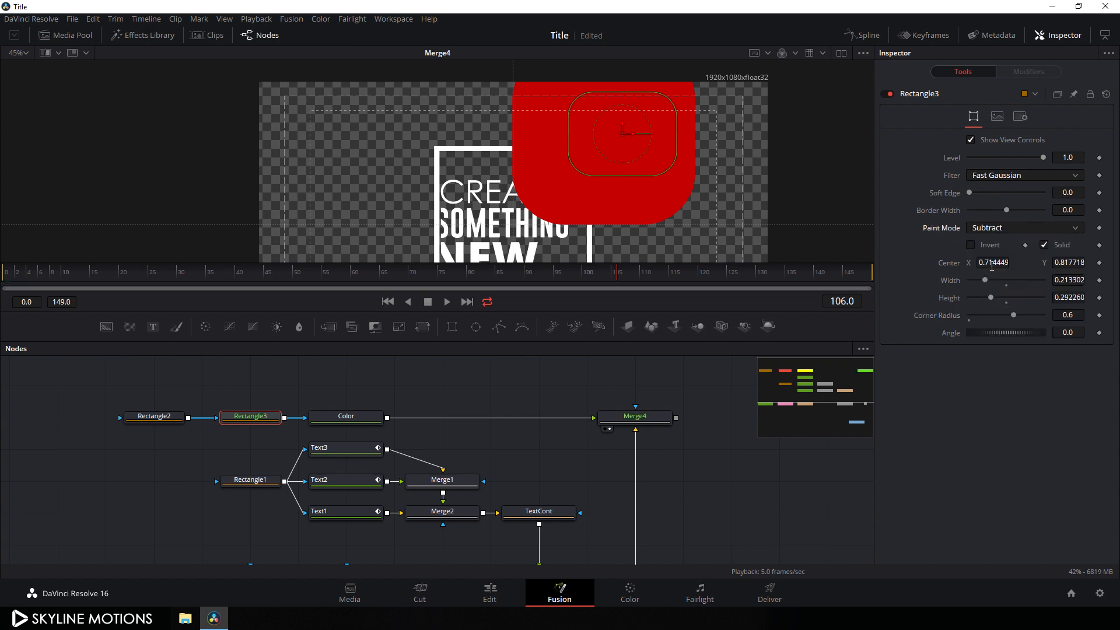
# Move the outer rounded mask down-left over the title, and recentre the subtracting mask inside it near X 0.612, Y 0.657.
pyautogui.click(154, 416)
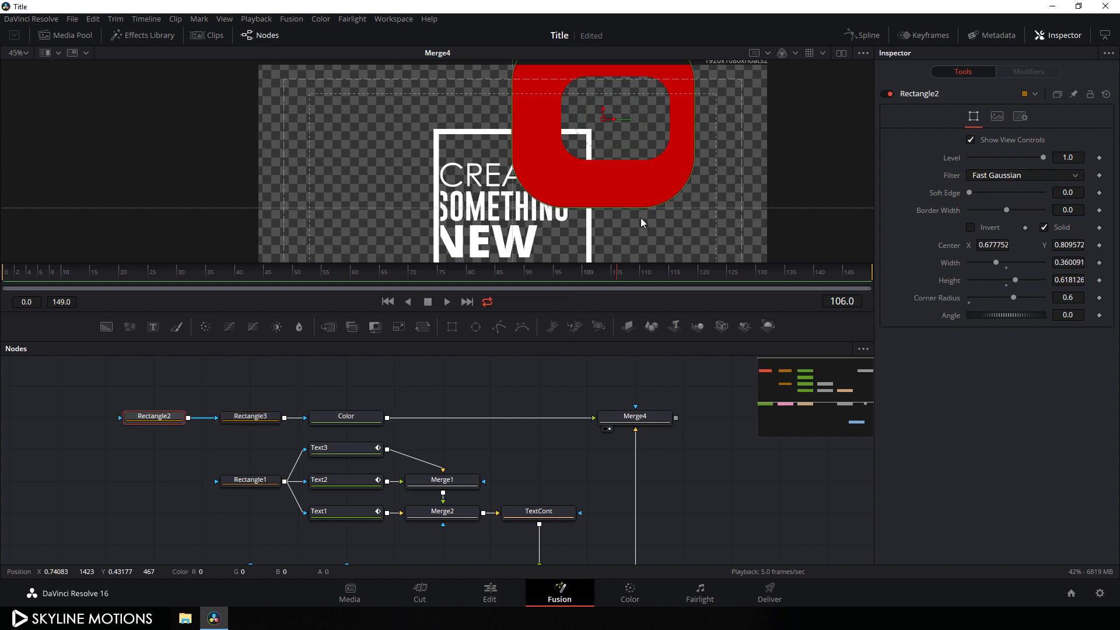
pyautogui.moveTo(605, 121); pyautogui.dragTo(554, 173)
pyautogui.click(250, 416)
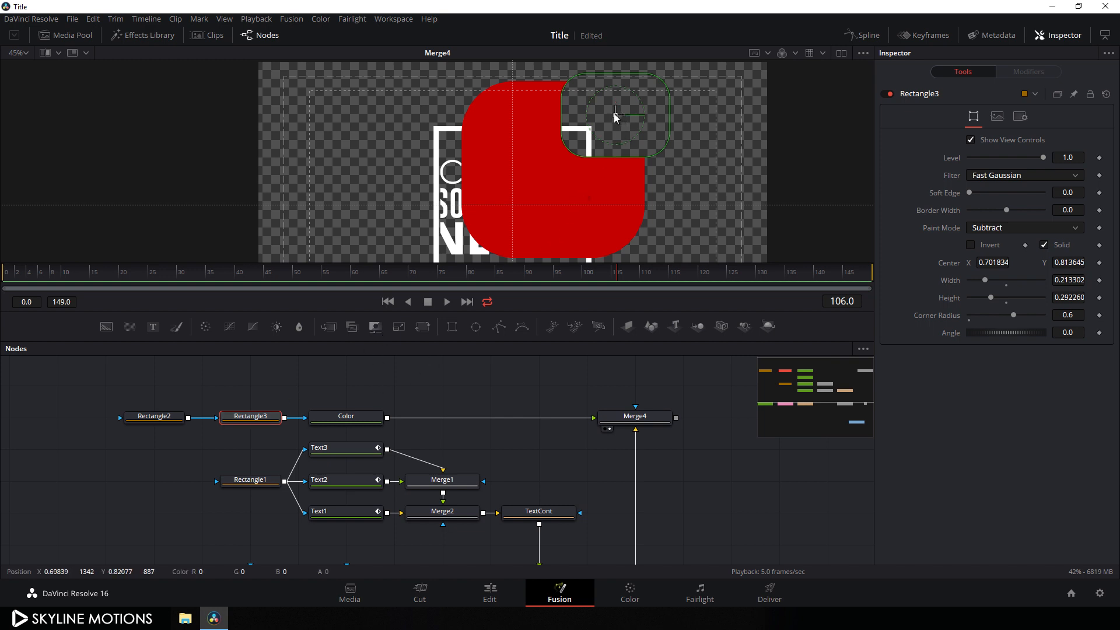
pyautogui.moveTo(616, 118); pyautogui.dragTo(570, 162)
pyautogui.scroll(-1, 498, 364)
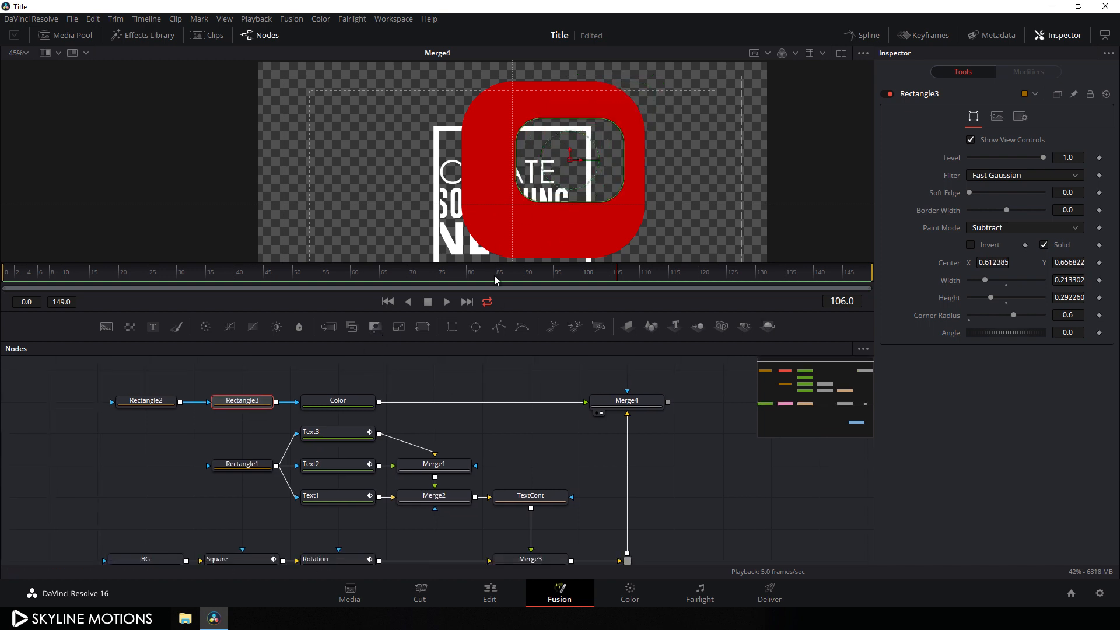
# Set the Merge4 node's operator to In so the red shape fills only the text and square outline.
pyautogui.moveTo(549, 387); pyautogui.dragTo(542, 383)
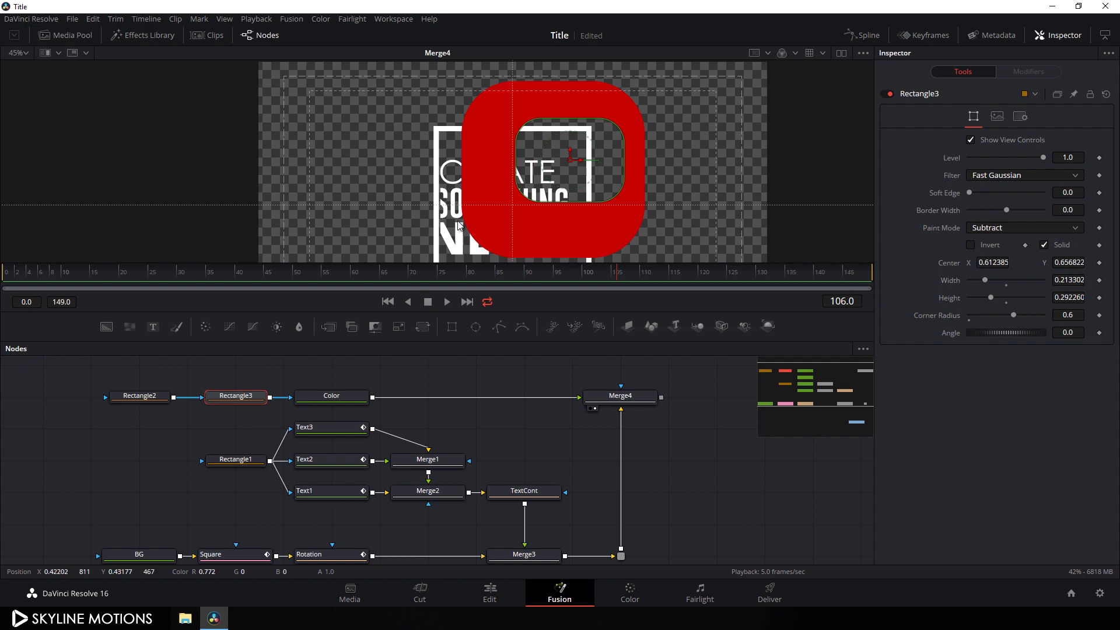
pyautogui.moveTo(665, 391); pyautogui.dragTo(656, 385)
pyautogui.click(623, 398)
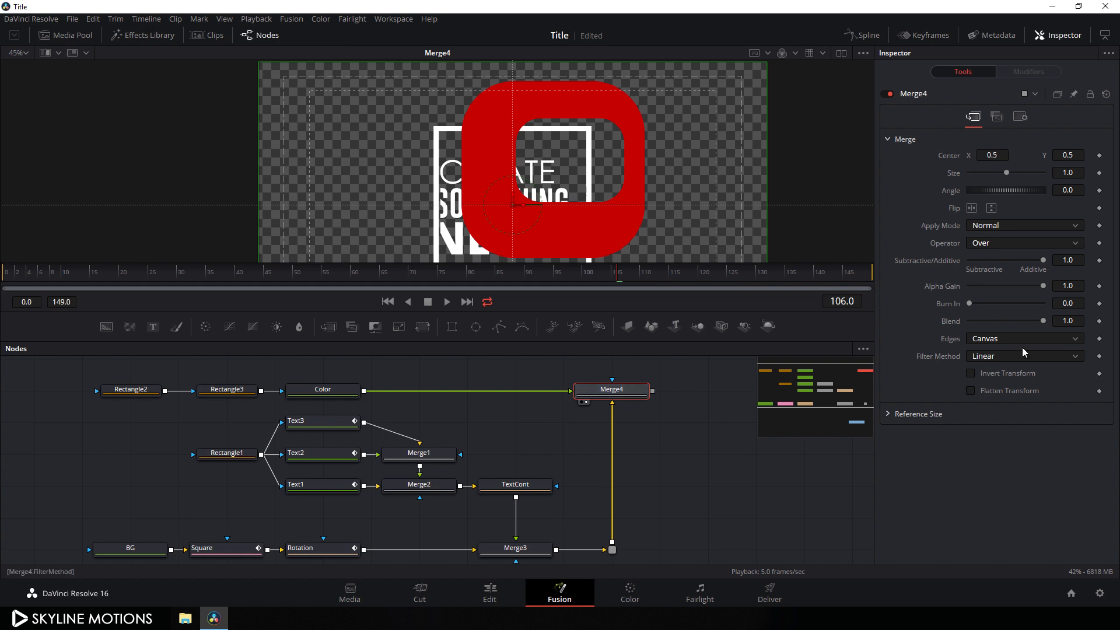
pyautogui.click(970, 248)
pyautogui.click(984, 272)
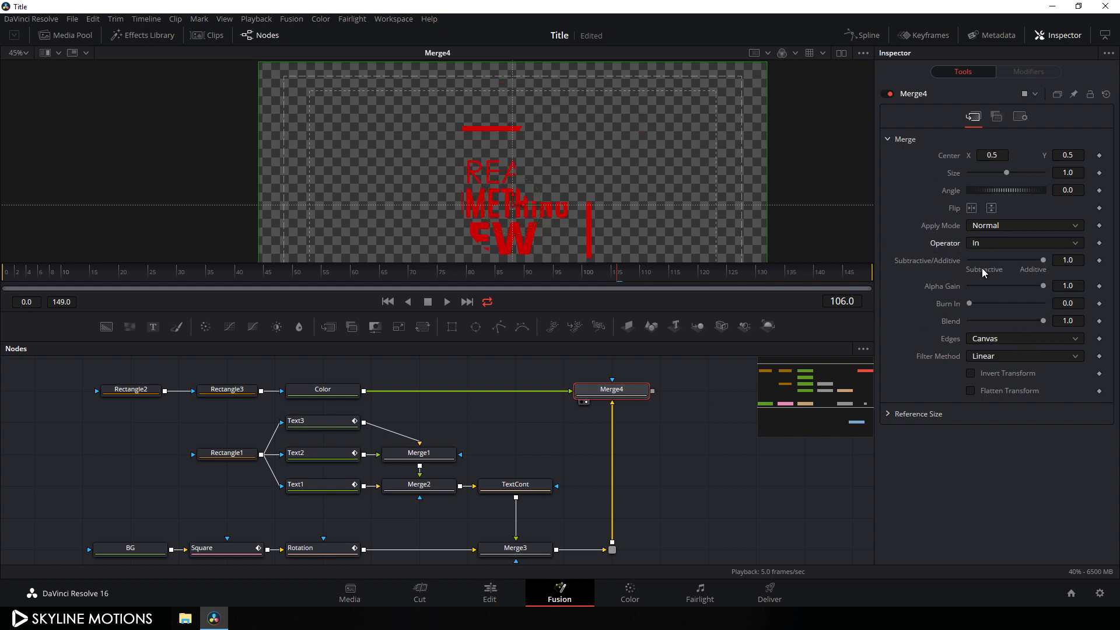
# Add a merge node after Merge4 with Merge3 as background and Merge4 as foreground, align it beside Merge4 and show it in the viewer.
pyautogui.moveTo(615, 203); pyautogui.dragTo(614, 171)
pyautogui.moveTo(666, 413)
pyautogui.mouseDown()
pyautogui.moveTo(637, 405)
pyautogui.moveTo(649, 407)
pyautogui.mouseUp()
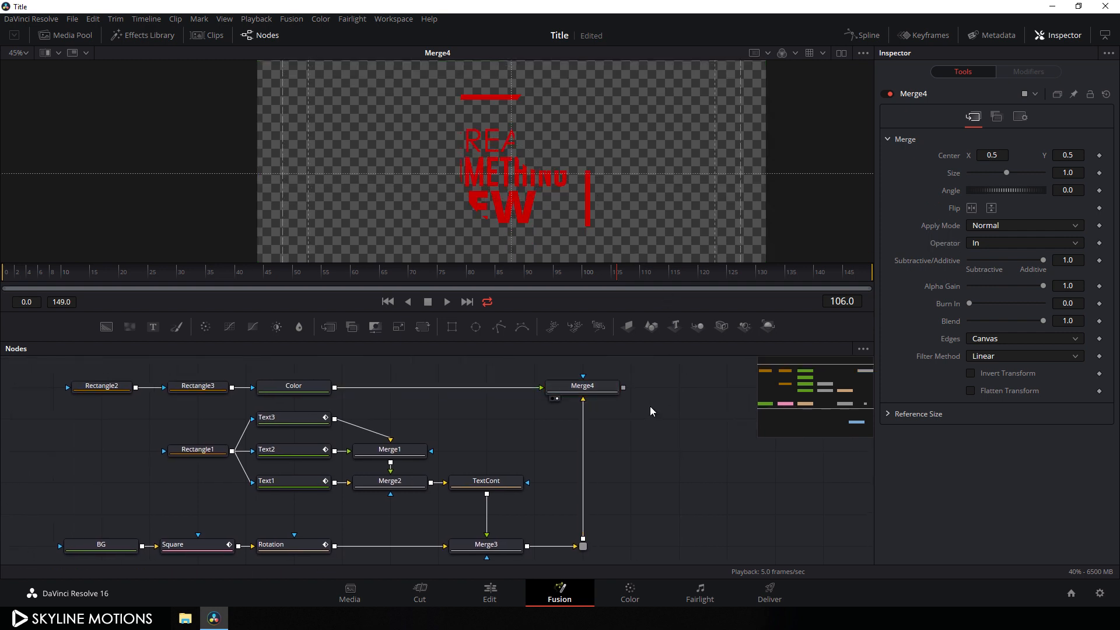
pyautogui.click(331, 327)
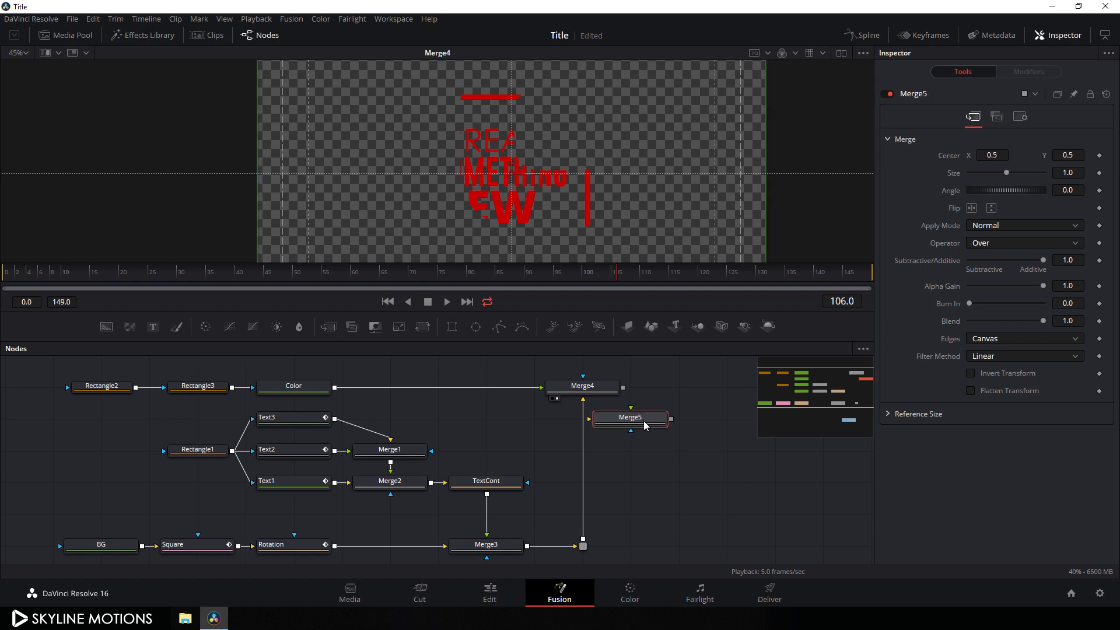
pyautogui.moveTo(629, 420); pyautogui.dragTo(525, 547)
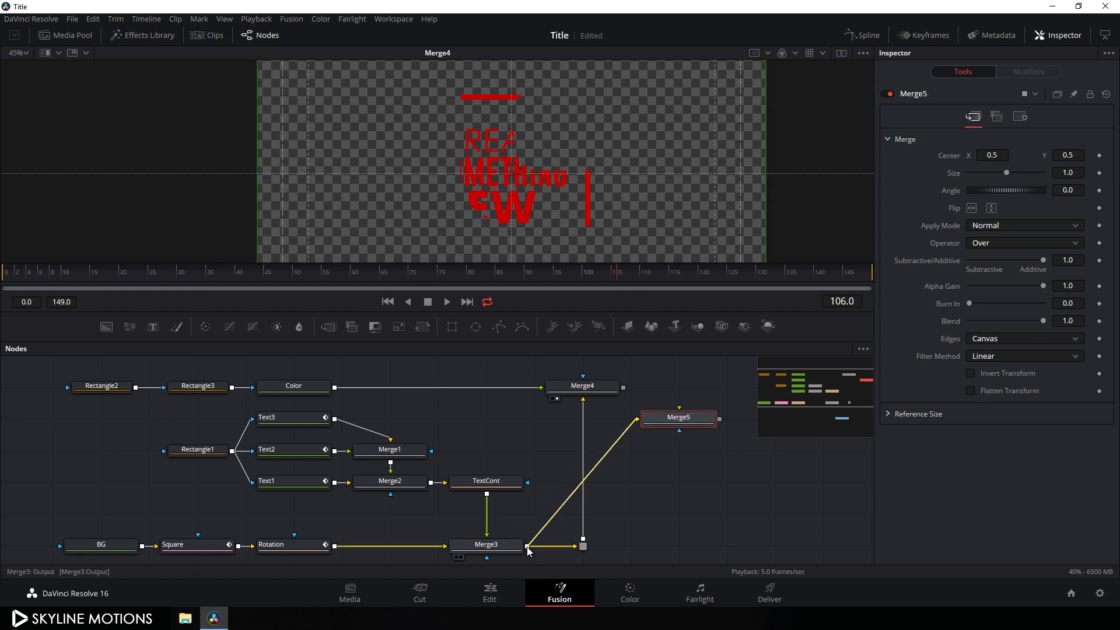
pyautogui.moveTo(682, 410); pyautogui.dragTo(623, 388)
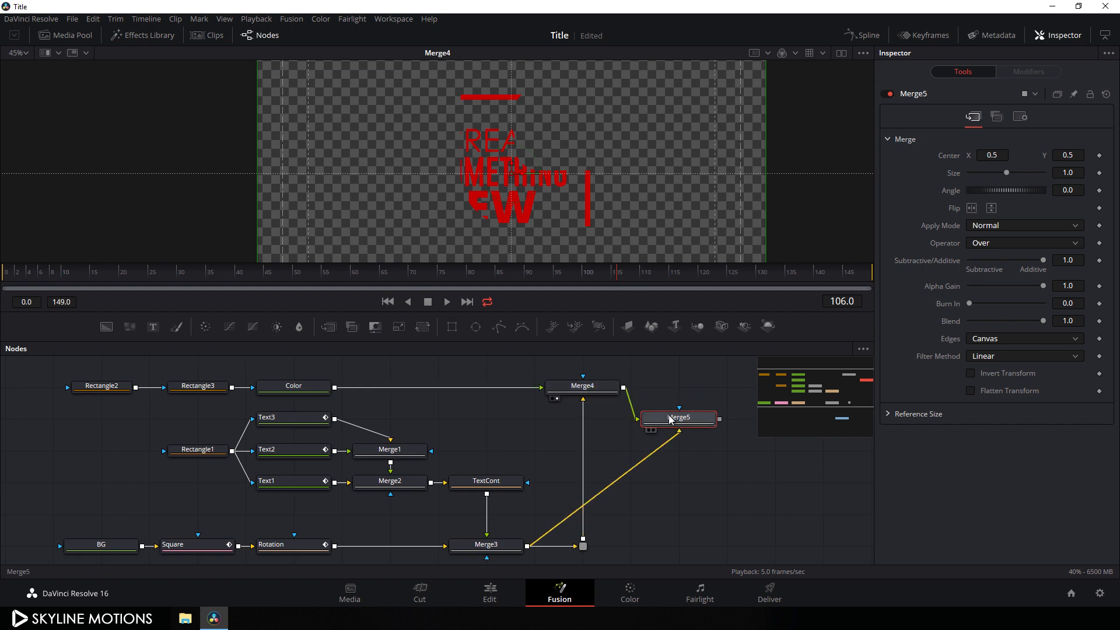
pyautogui.moveTo(683, 426); pyautogui.dragTo(643, 176)
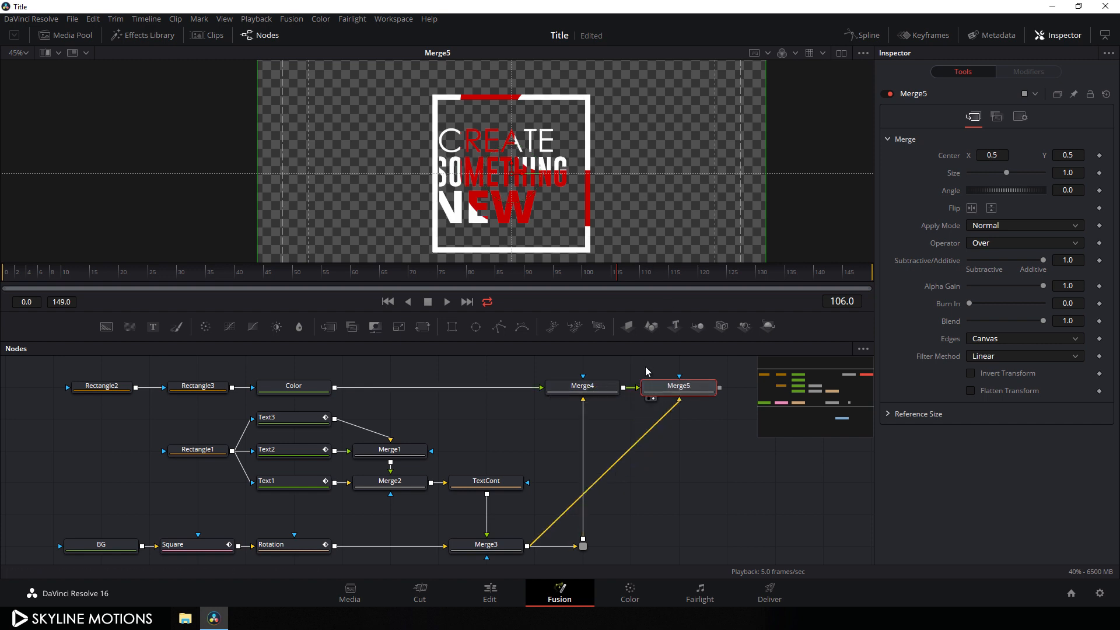
# Insert a pipe router on the connection from Merge3 to Merge5 and place it directly below Merge5.
pyautogui.moveTo(672, 459); pyautogui.dragTo(664, 526)
pyautogui.keyDown('alt'); pyautogui.click(599, 452); pyautogui.keyUp('alt')
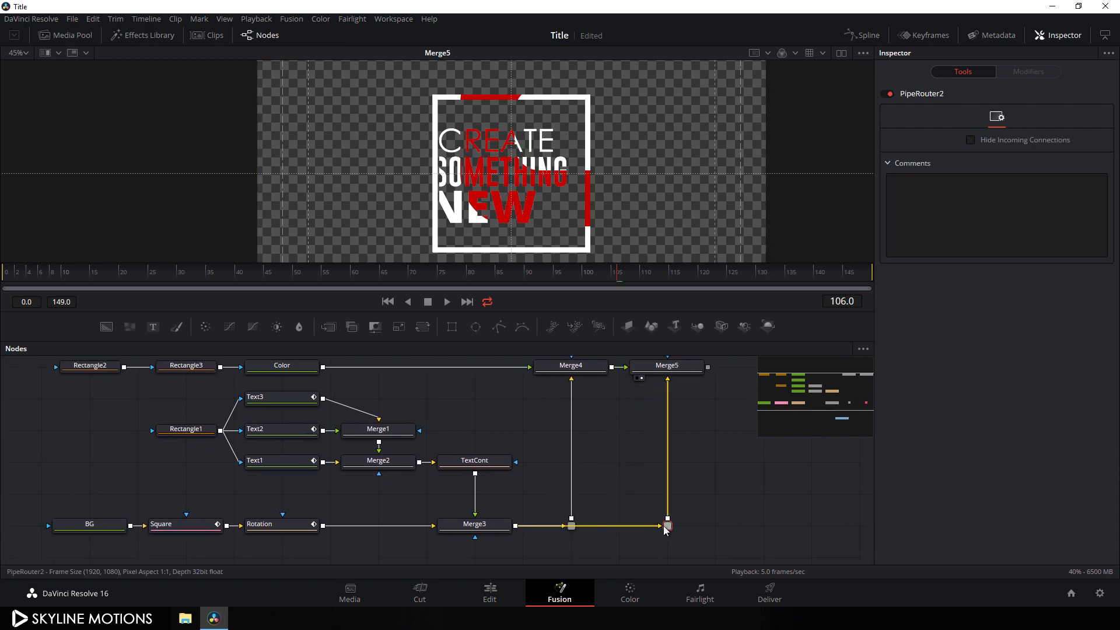
# Insert a Transform node after the Color node and rename it ColorCont.
pyautogui.scroll(4, 709, 467)
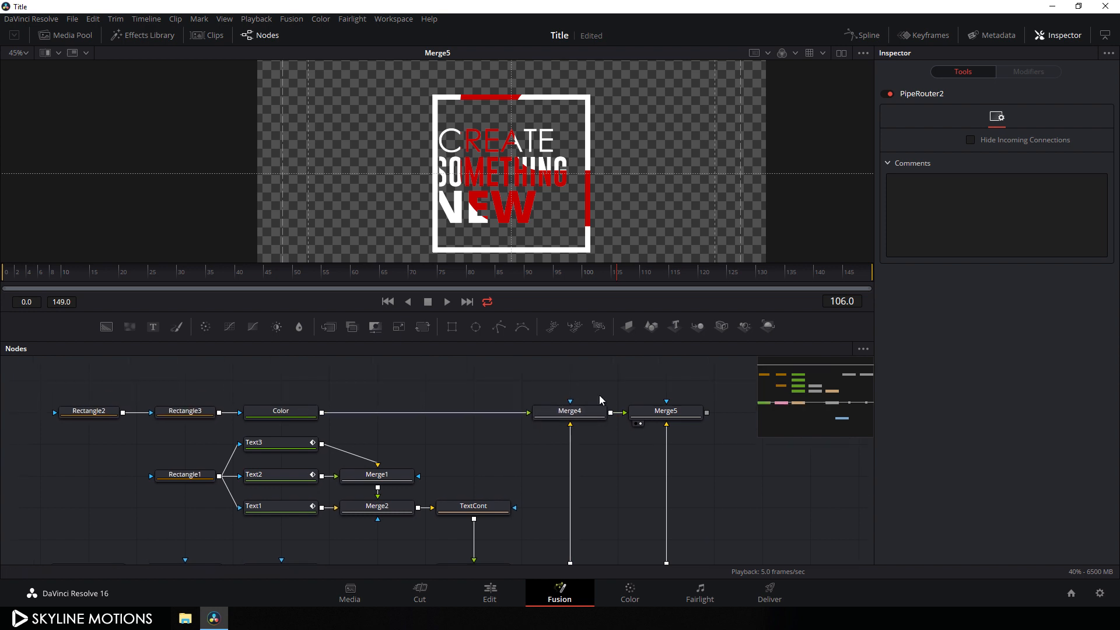
pyautogui.click(284, 415)
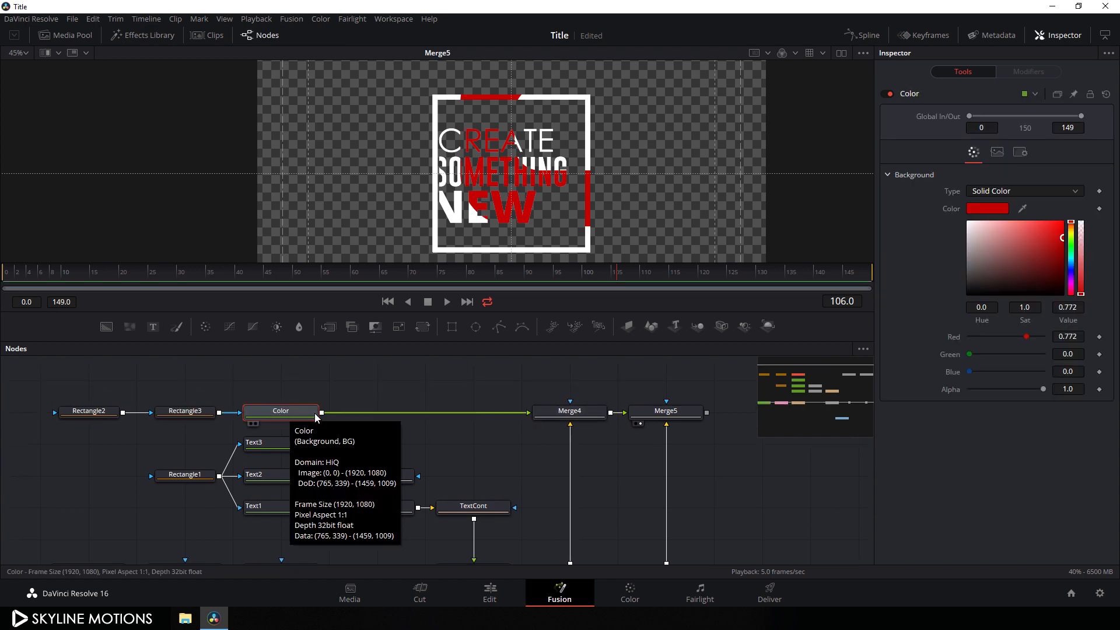
pyautogui.click(422, 328)
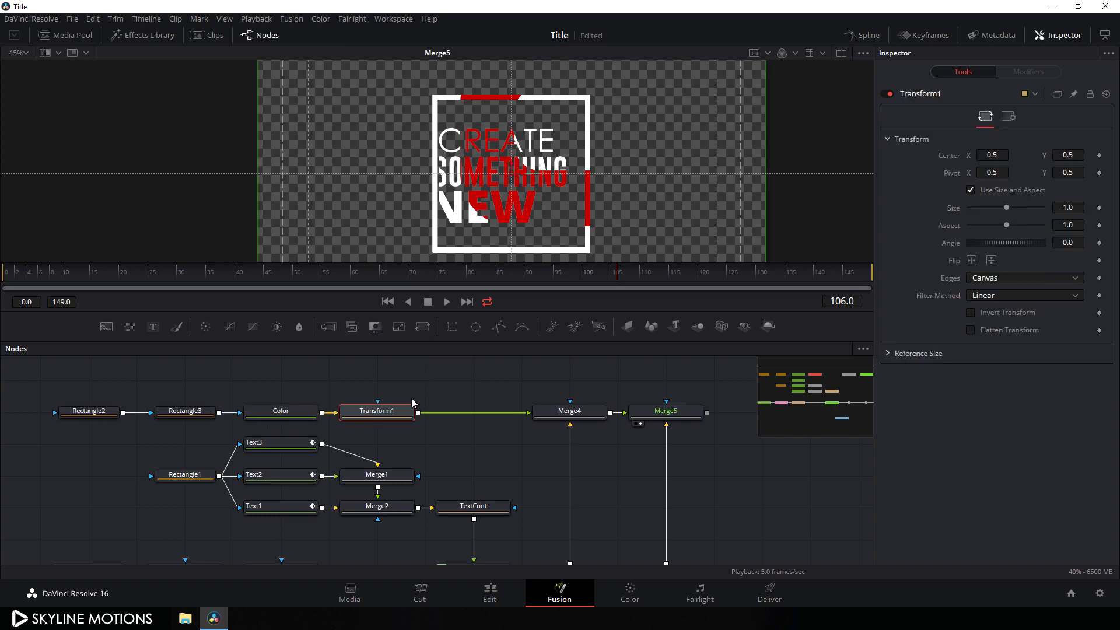
pyautogui.press('F2')
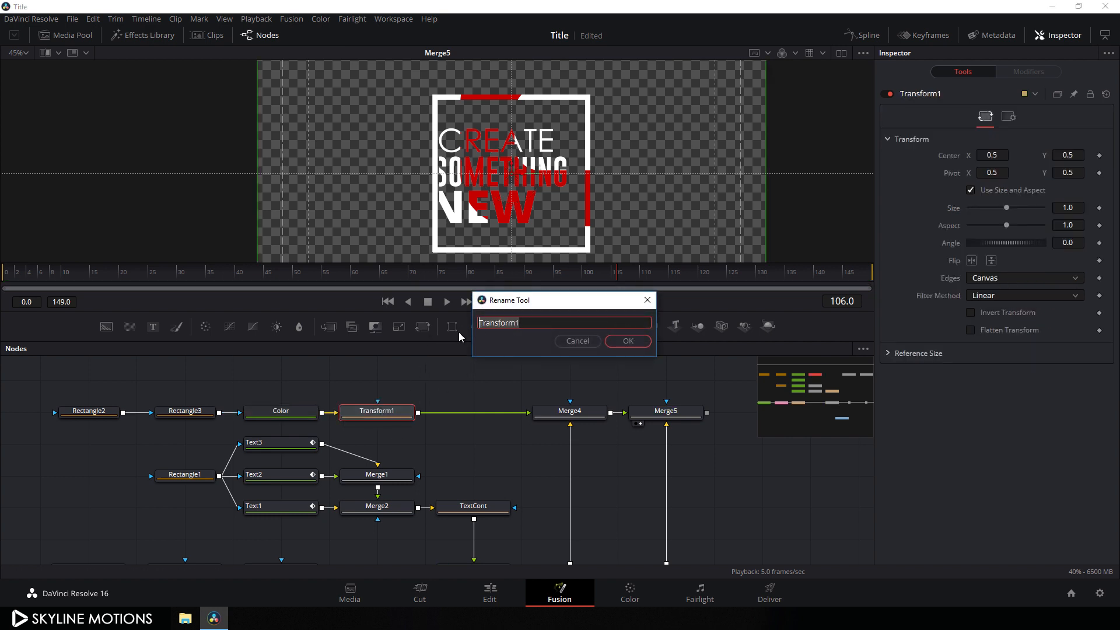
pyautogui.press('BackSpace')
pyautogui.write('ColorCont')
pyautogui.press('Return')
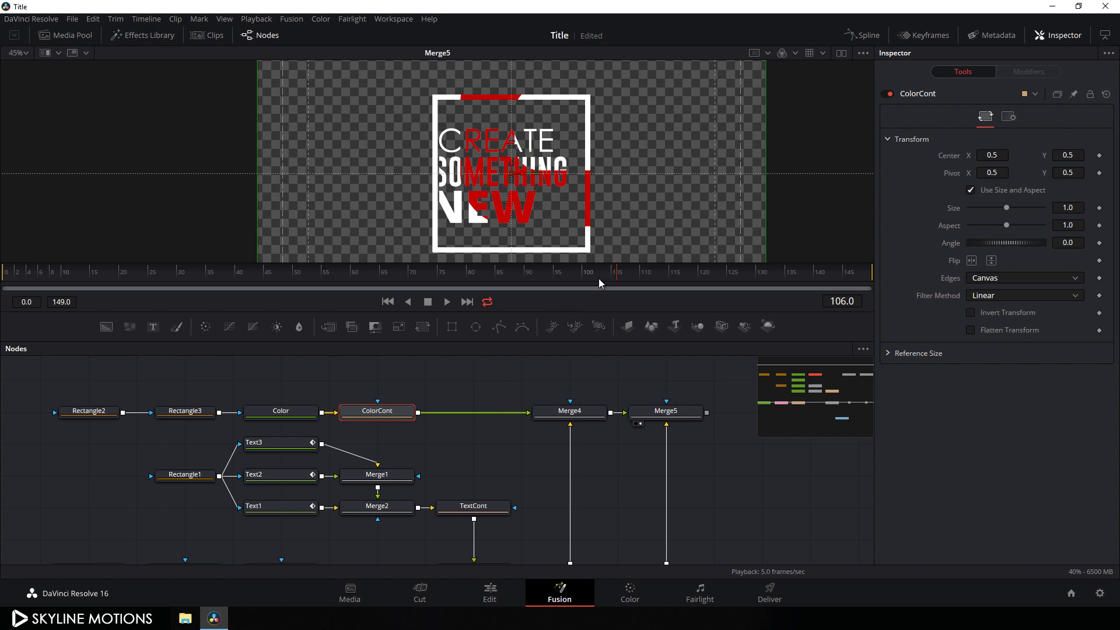
# At frame 149, set ColorCont's angle to -75 and animate it with a keyframe.
pyautogui.moveTo(600, 275); pyautogui.dragTo(866, 274)
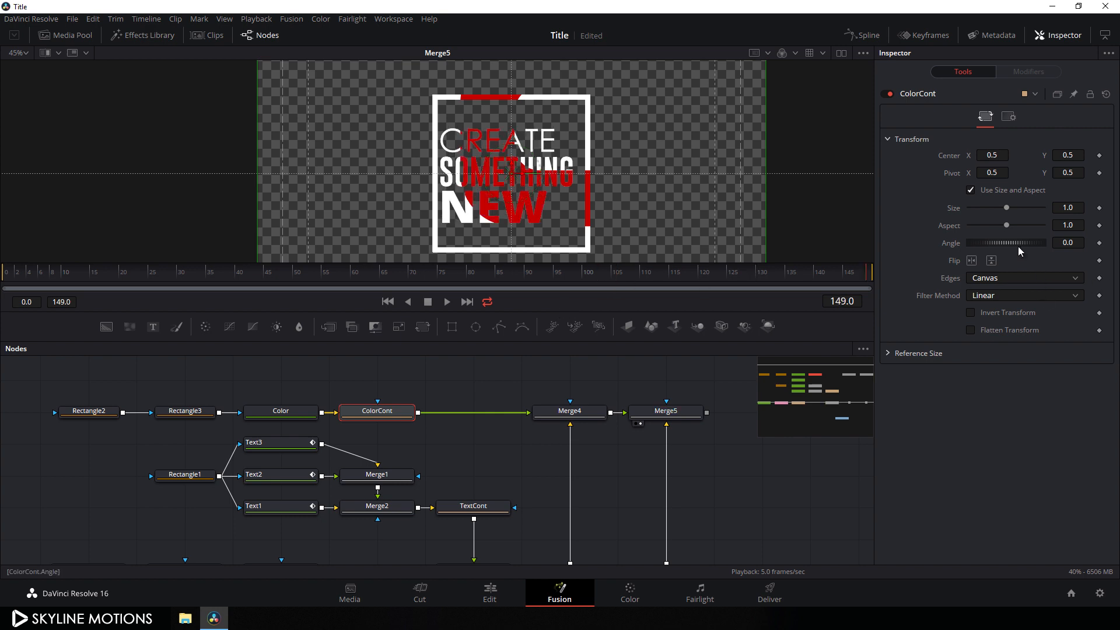
pyautogui.moveTo(1015, 249); pyautogui.dragTo(1011, 249)
pyautogui.click(1073, 243)
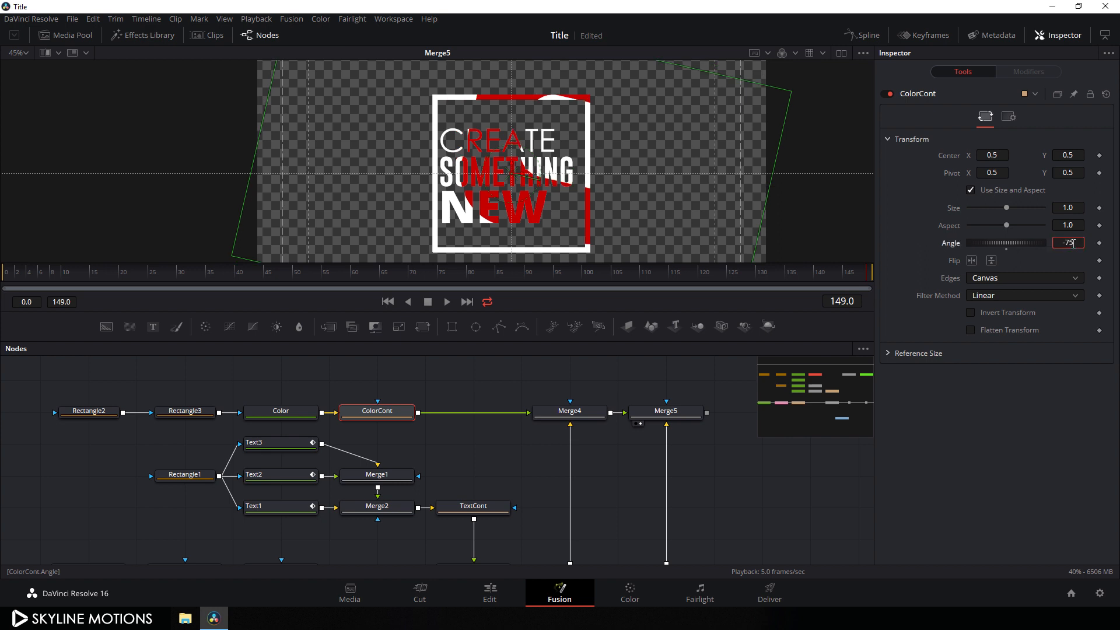
pyautogui.press('Tab')
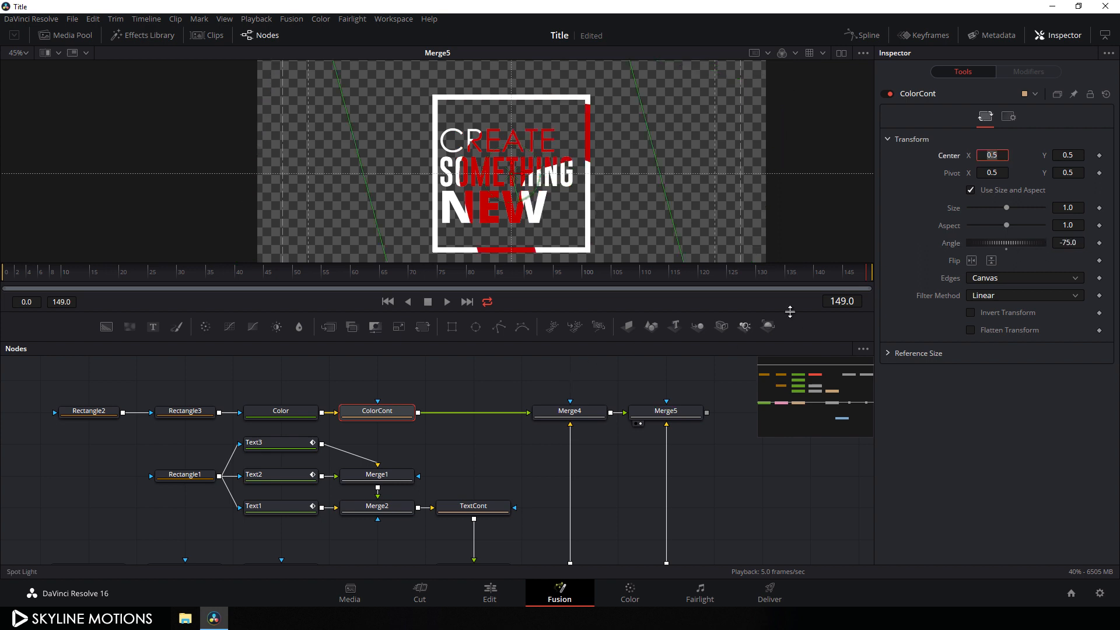
pyautogui.rightClick(952, 245)
pyautogui.click(978, 252)
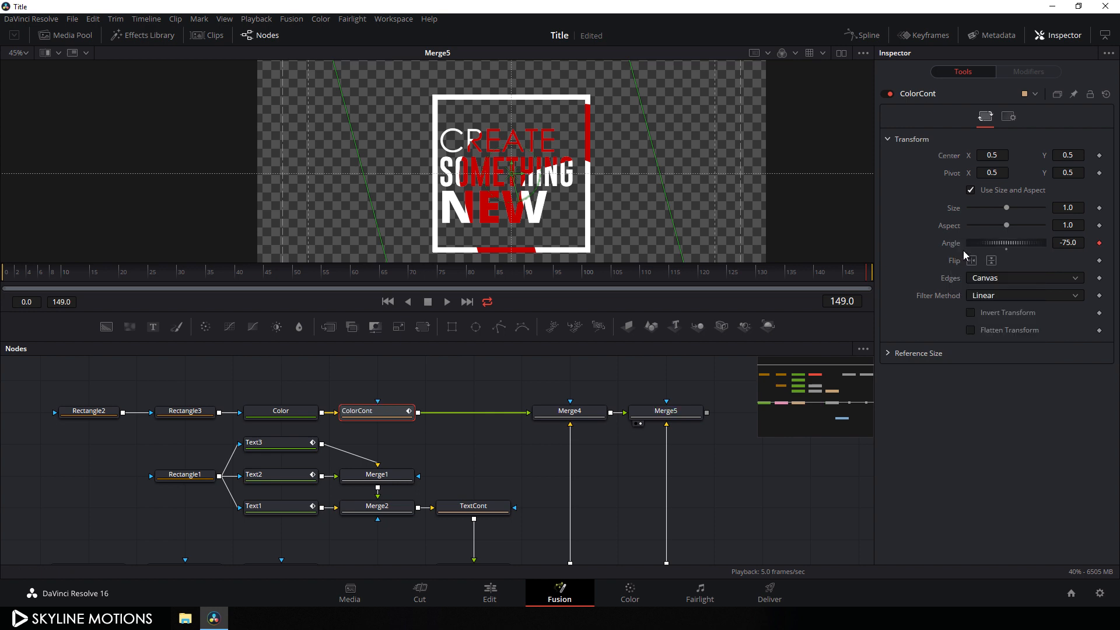
# At frame 0, keyframe ColorCont's angle at -375 and preview the rotation up to frame 52.
pyautogui.moveTo(649, 287); pyautogui.dragTo(1, 313)
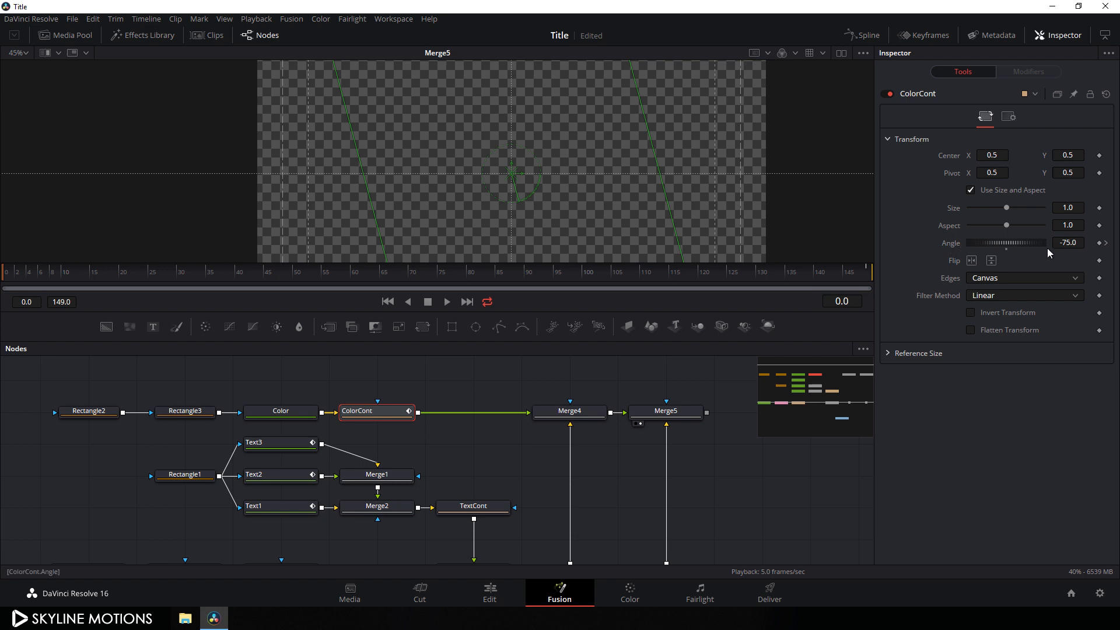
pyautogui.click(1079, 244)
pyautogui.press('Tab')
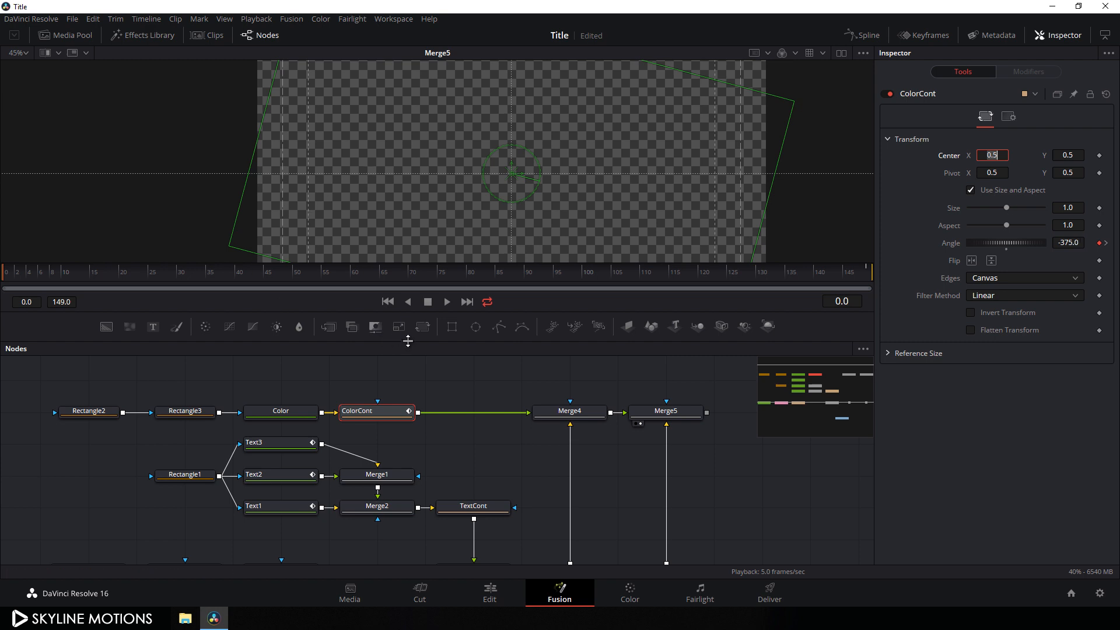
pyautogui.moveTo(36, 282); pyautogui.dragTo(311, 275)
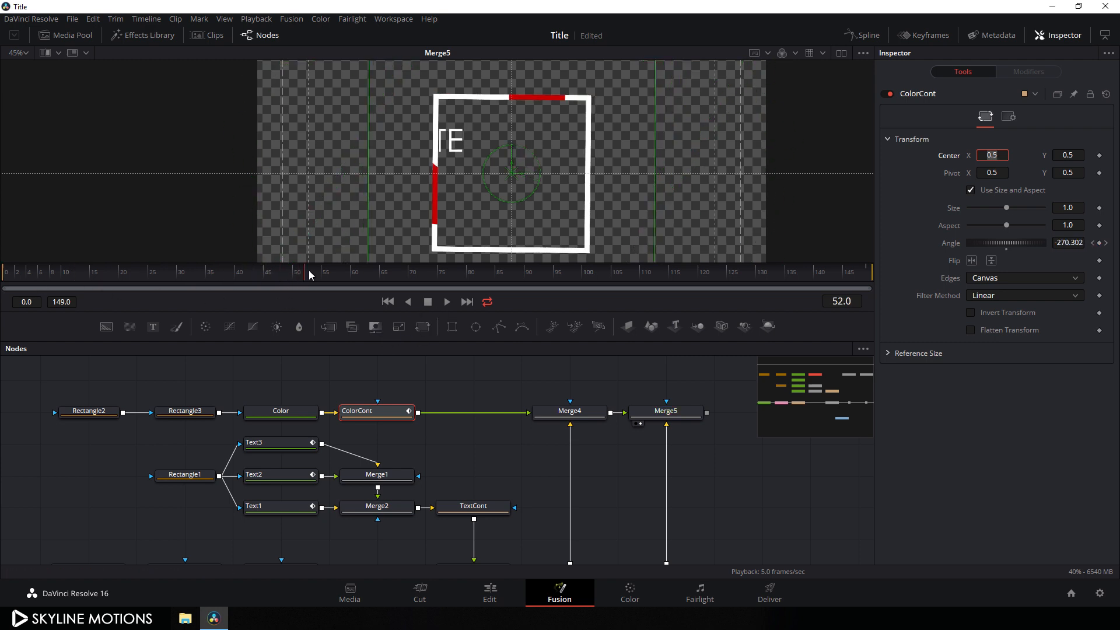
# Open the Spline editor with only ColorCont's curve displayed and fit the curve to the view.
pyautogui.click(862, 35)
pyautogui.press('F4')
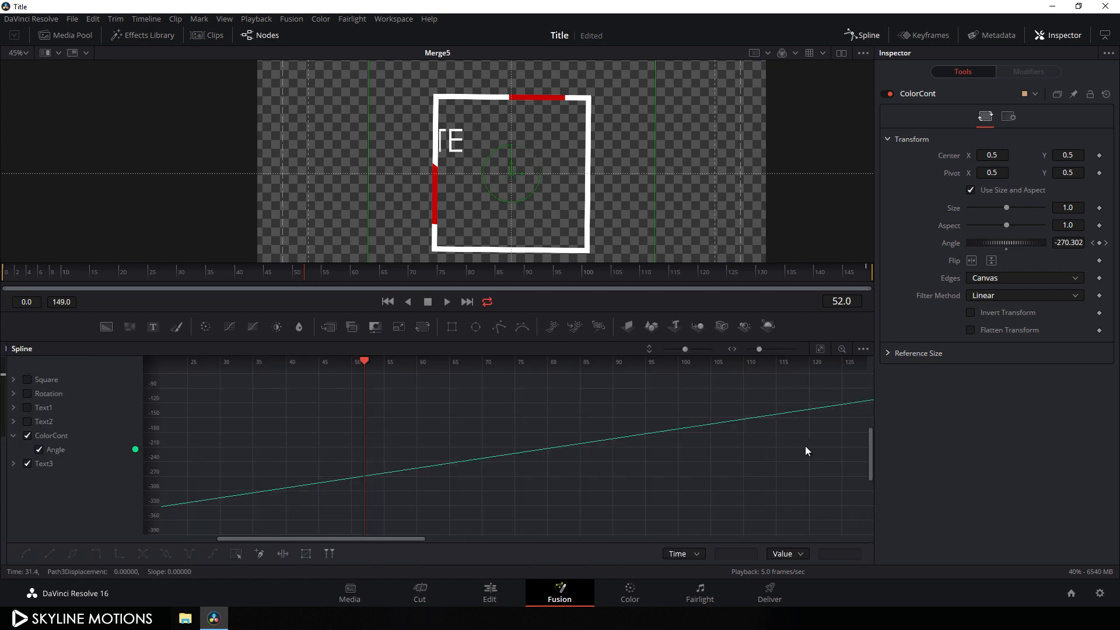
pyautogui.click(13, 436)
pyautogui.click(28, 450)
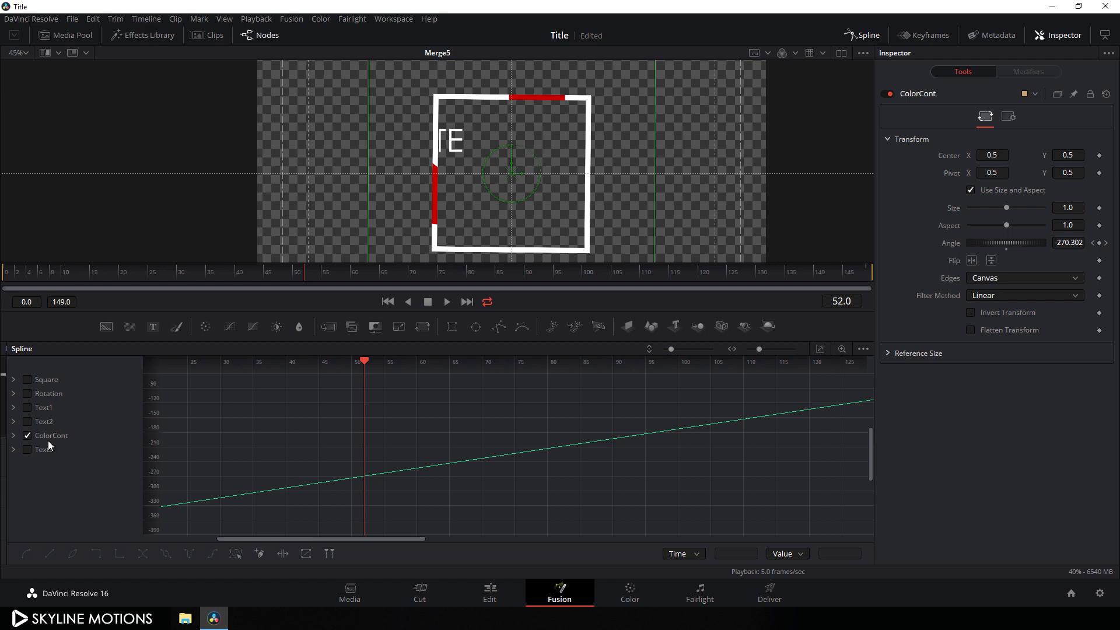
pyautogui.click(820, 348)
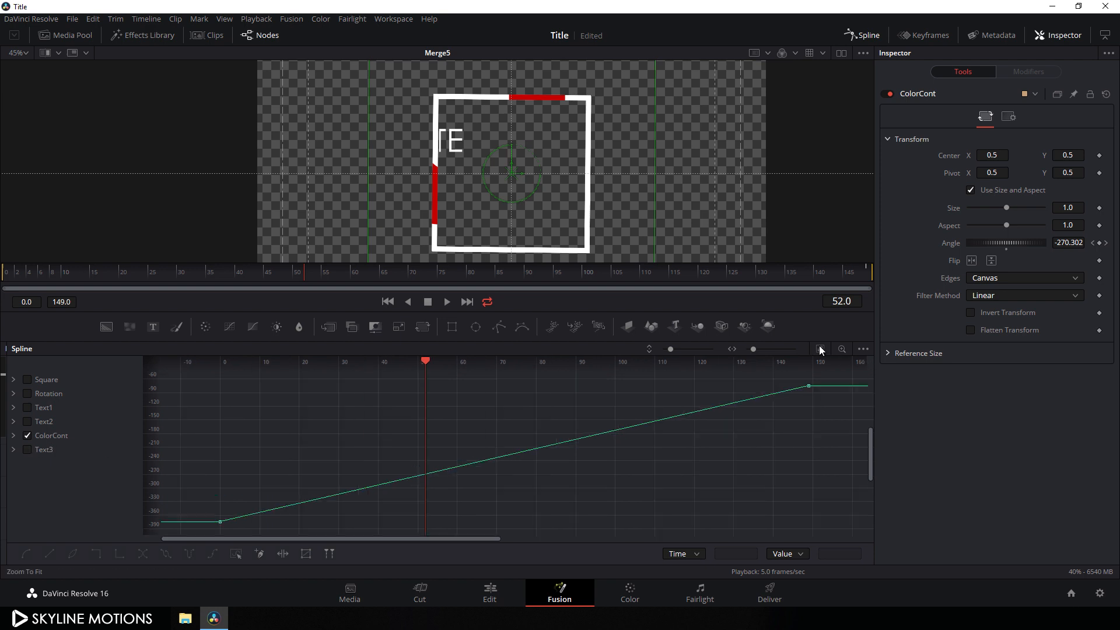
# Smooth both keyframes of ColorCont's angle curve and return the playhead to frame 0.
pyautogui.moveTo(818, 376); pyautogui.dragTo(201, 530)
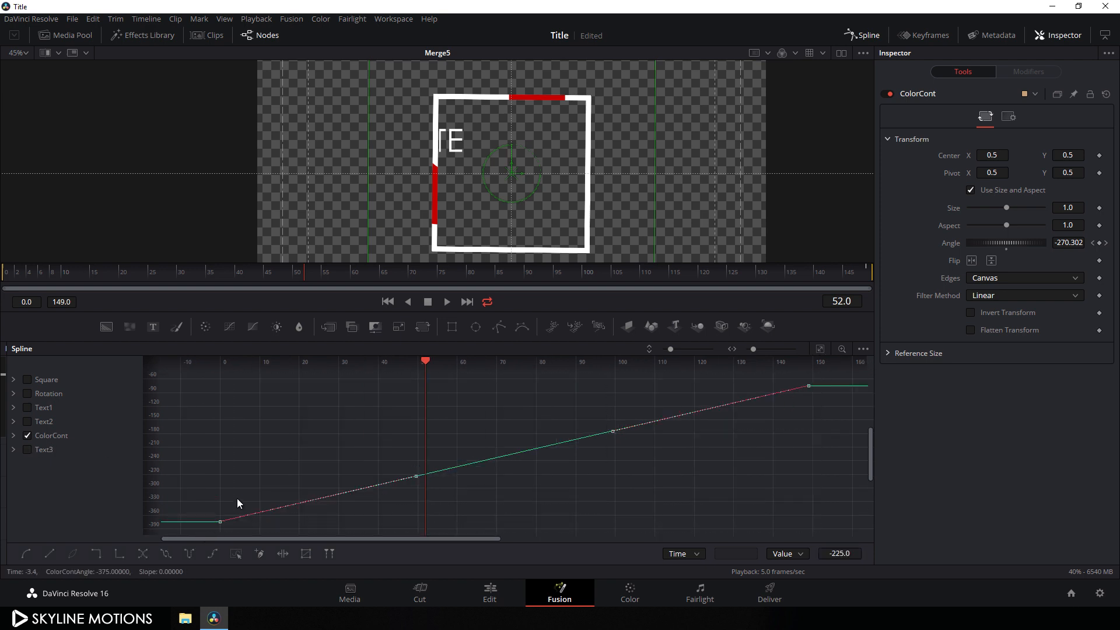
pyautogui.hotkey('shift', 's')
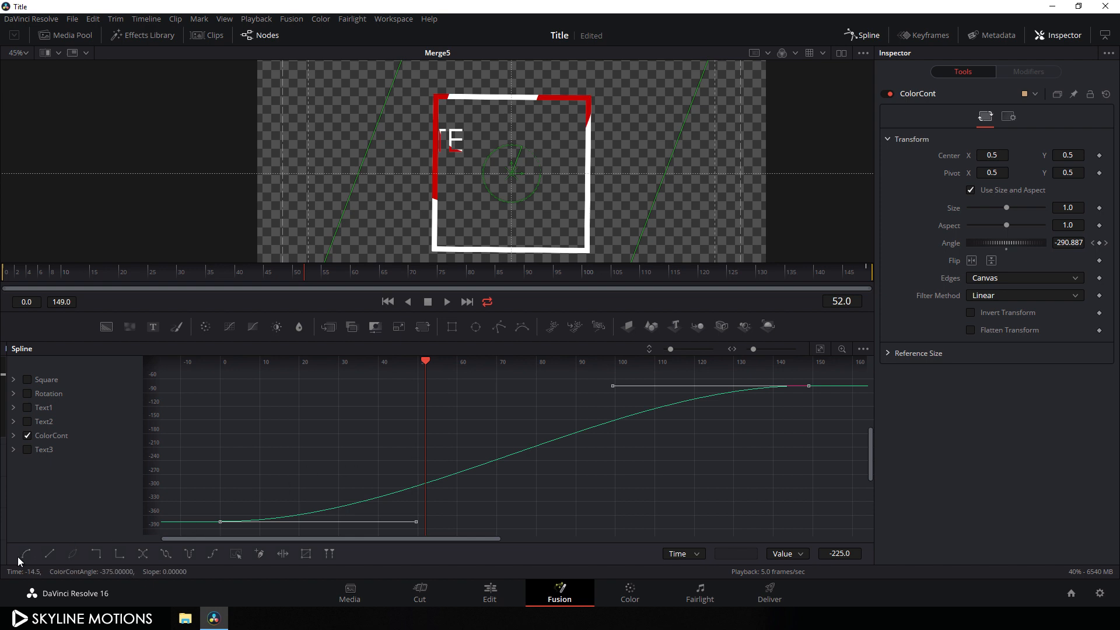
pyautogui.moveTo(426, 365); pyautogui.dragTo(218, 384)
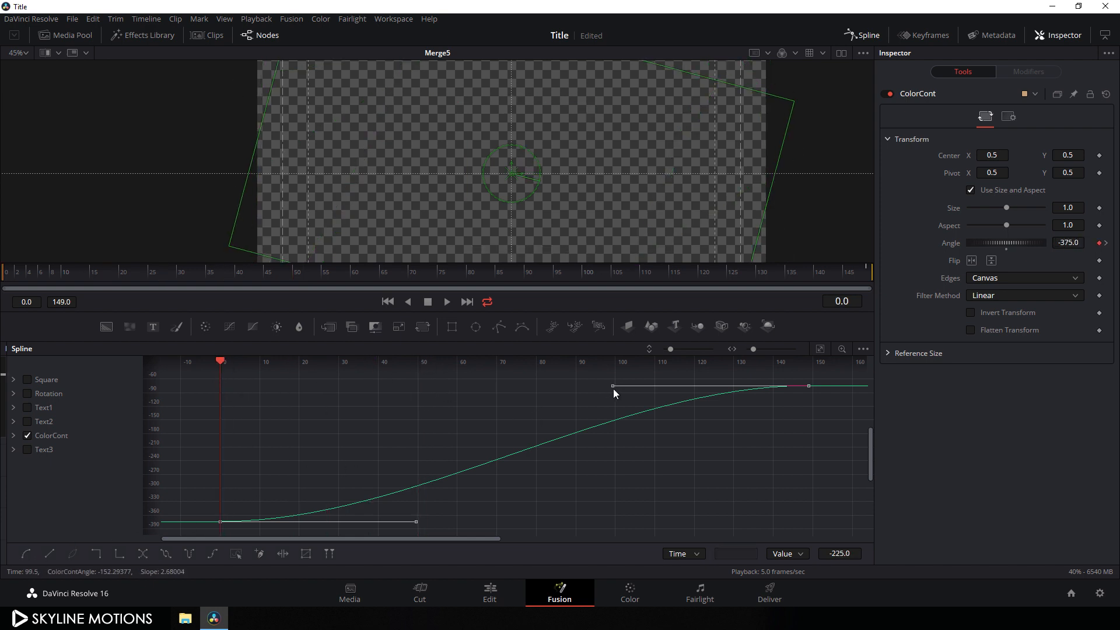
# Stretch the end keyframe's handle on ColorCont's angle curve back to about frame 0 and close the Spline editor.
pyautogui.moveTo(612, 386); pyautogui.dragTo(221, 392)
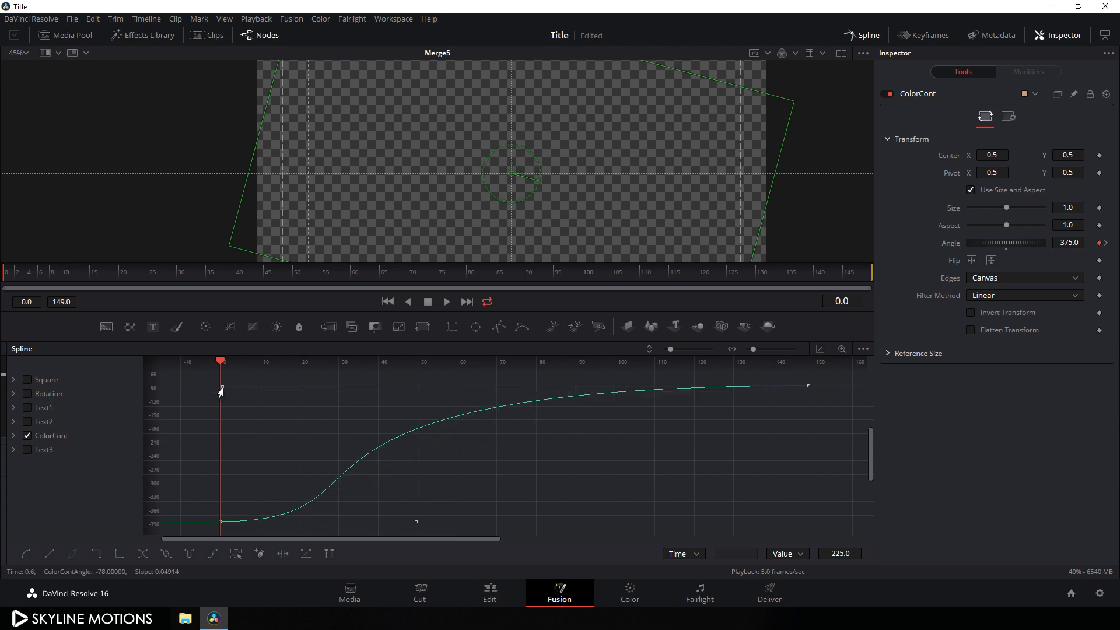
pyautogui.click(864, 36)
pyautogui.click(607, 369)
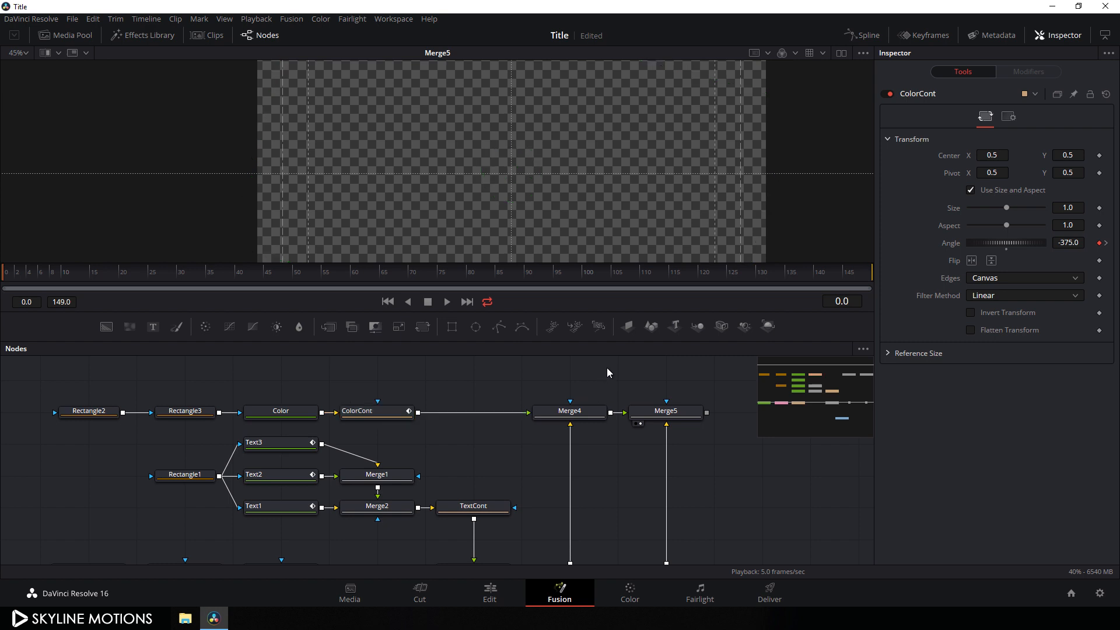
# Preview the title animation with the adjusted colour rotation, then move the playhead to frame 149.
pyautogui.click(447, 301)
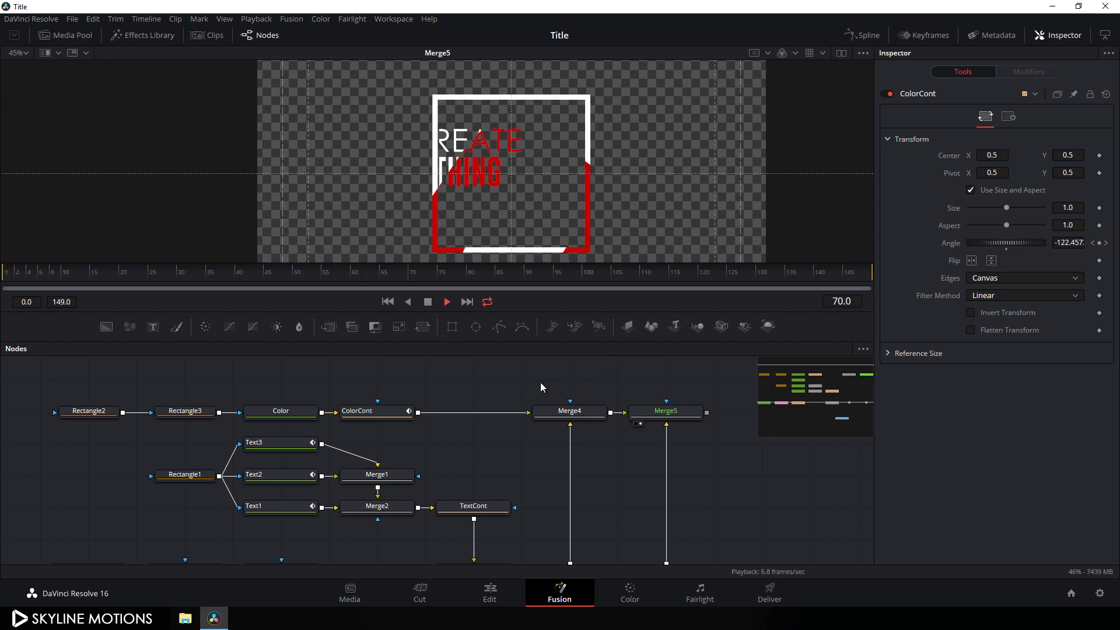
pyautogui.click(427, 302)
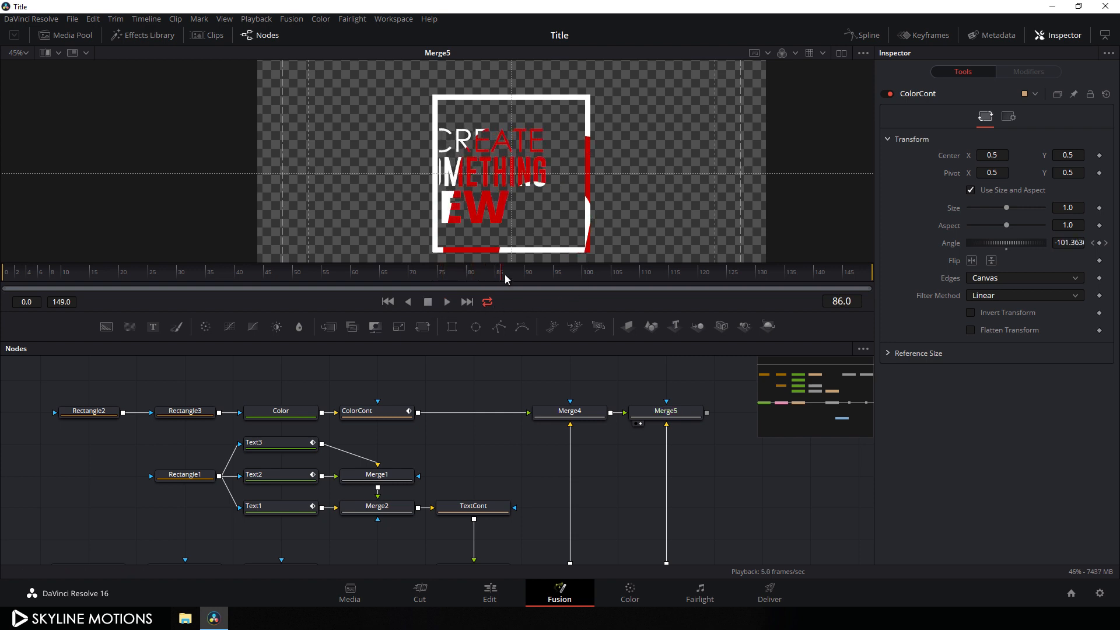
pyautogui.moveTo(505, 277); pyautogui.dragTo(962, 262)
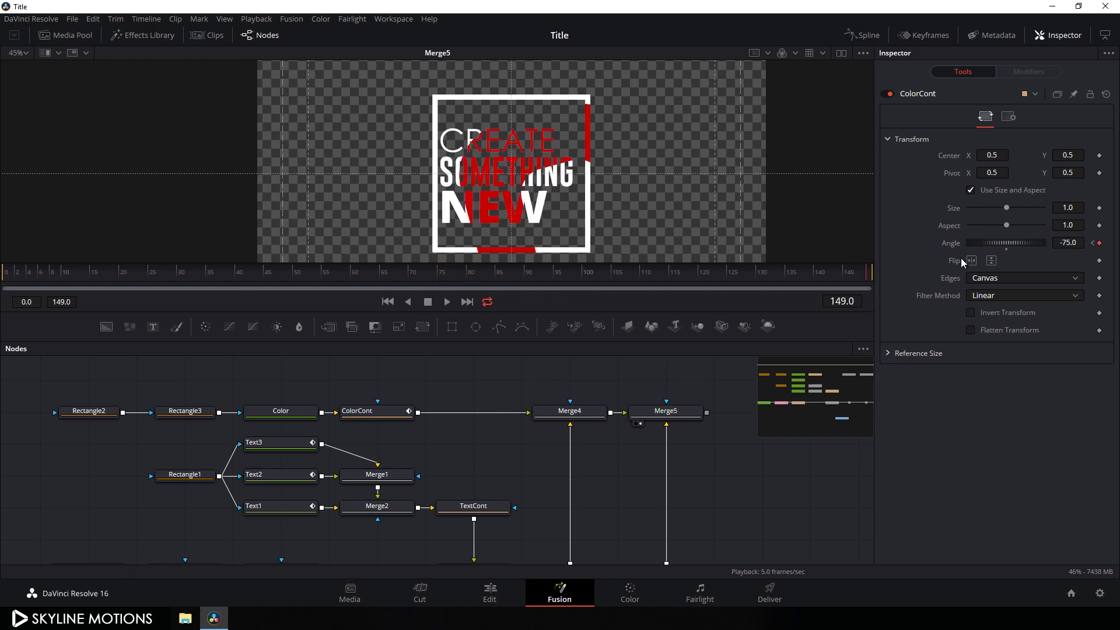
# Show the Color node in a second viewer and reshape Rectangle2 so it is narrower and slightly taller.
pyautogui.click(840, 54)
pyautogui.moveTo(297, 415)
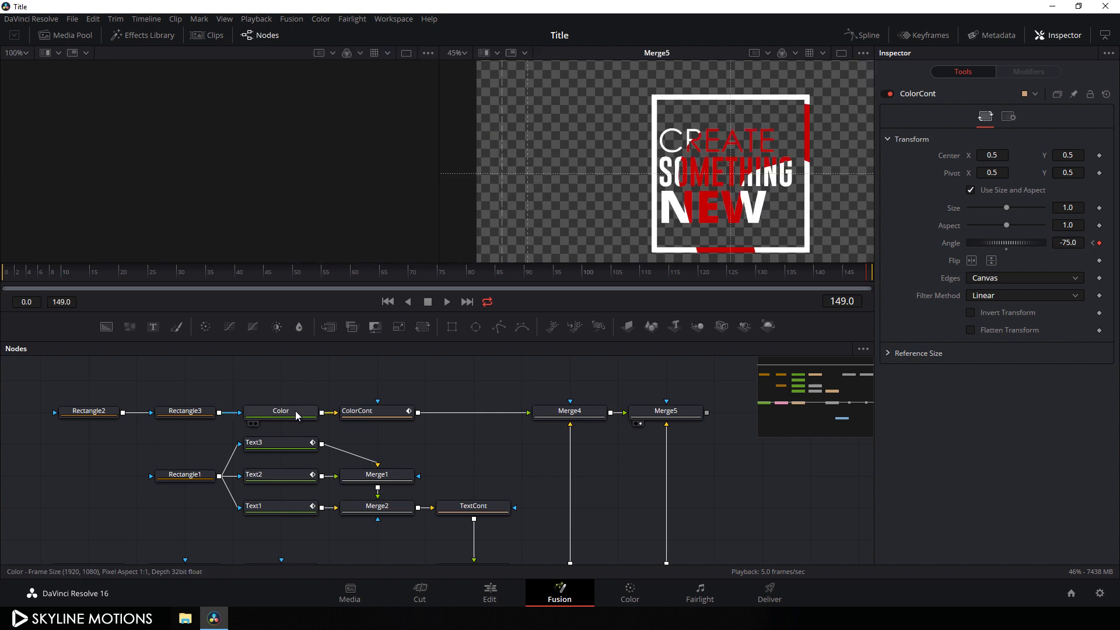
pyautogui.moveTo(297, 415); pyautogui.dragTo(300, 195)
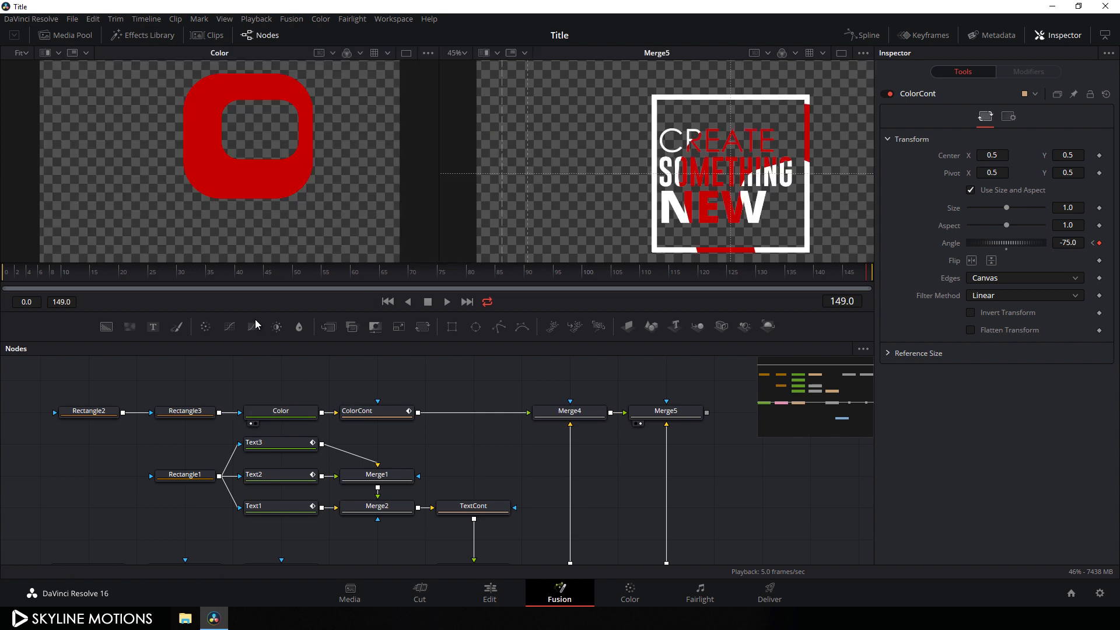
pyautogui.click(91, 415)
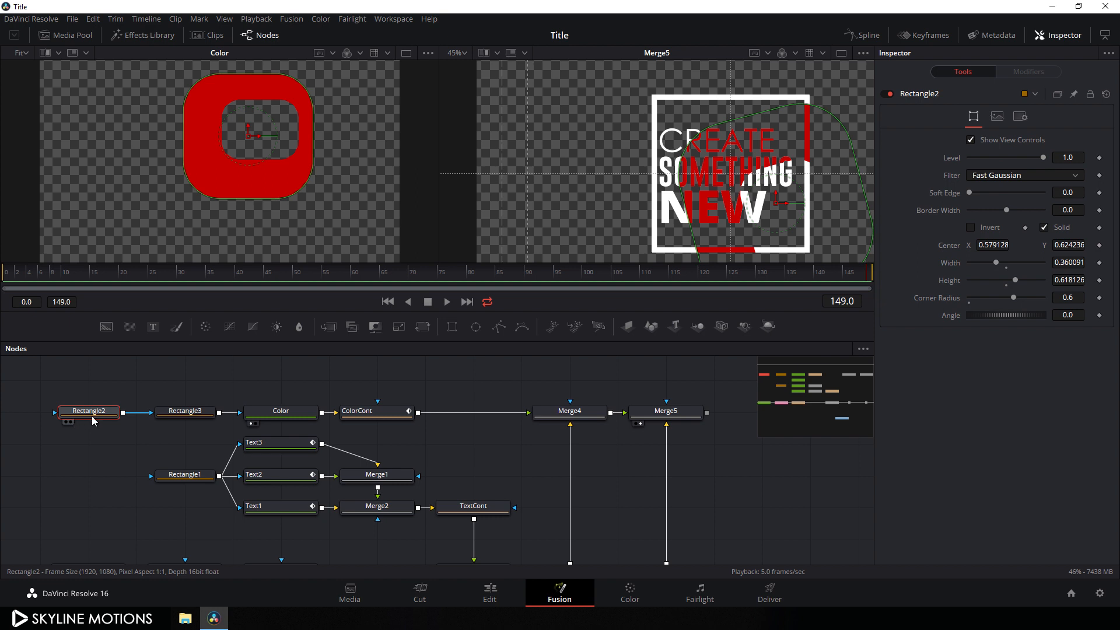
pyautogui.moveTo(295, 202); pyautogui.dragTo(286, 200)
# Rotate Rectangle3 to about 12.9°, move its center to about 0.593, 0.585 and widen it to about 0.248.
pyautogui.click(181, 412)
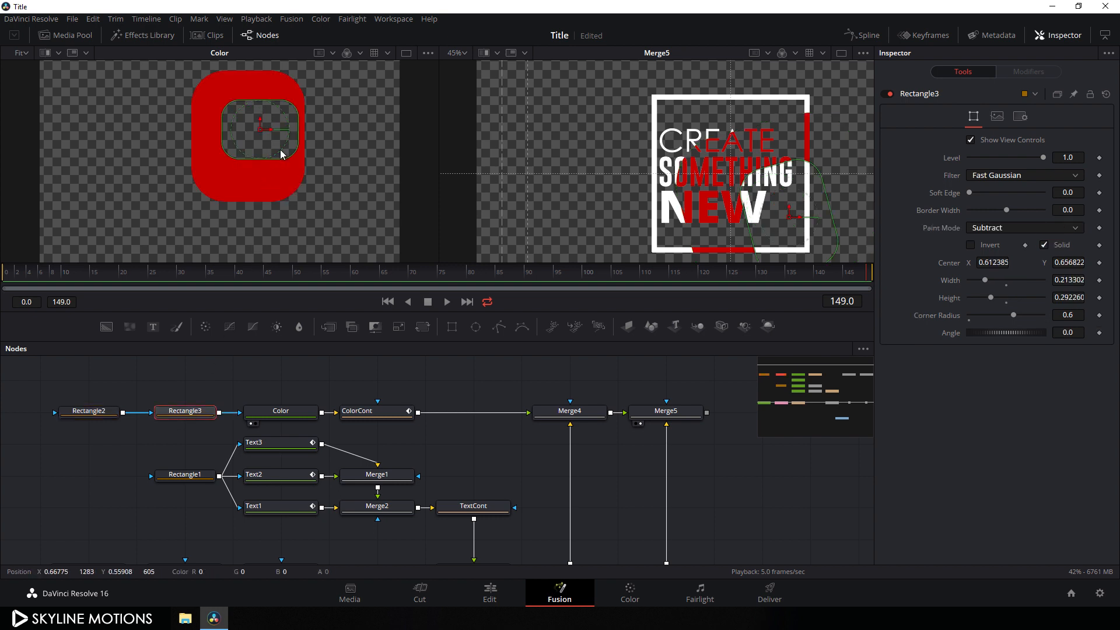
pyautogui.moveTo(280, 149); pyautogui.dragTo(332, 152)
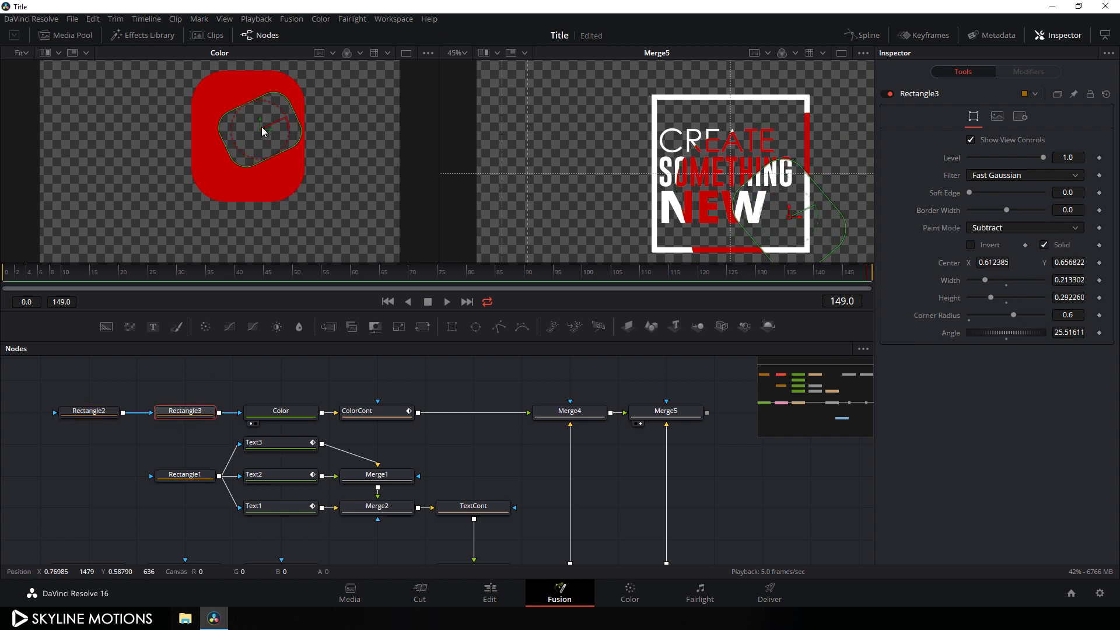
pyautogui.moveTo(261, 129); pyautogui.dragTo(263, 175)
pyautogui.moveTo(294, 134); pyautogui.dragTo(297, 133)
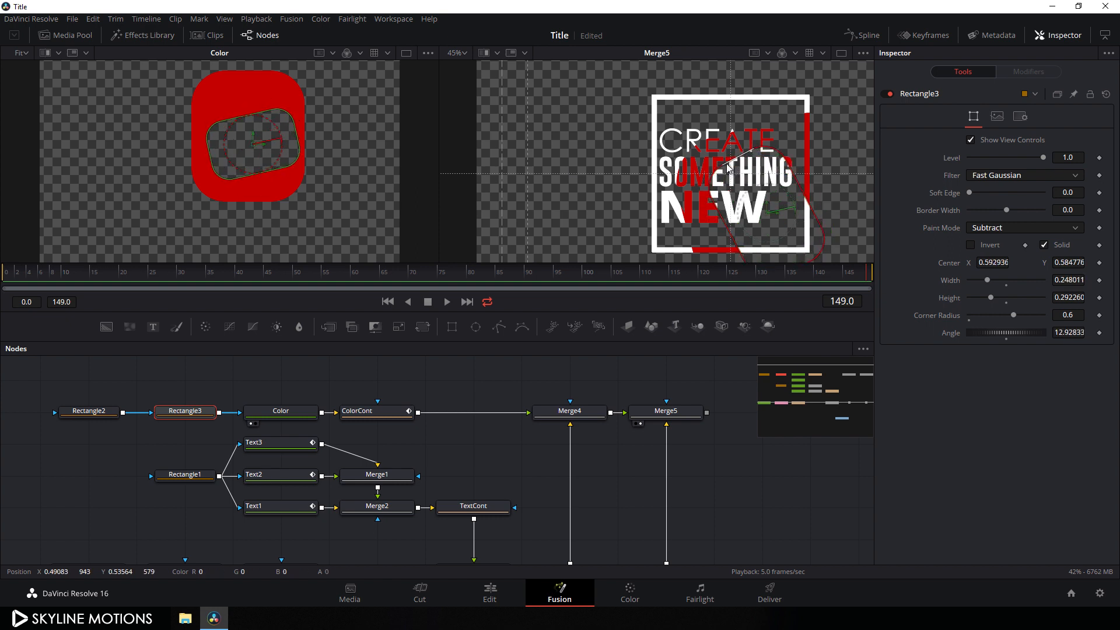
pyautogui.click(678, 373)
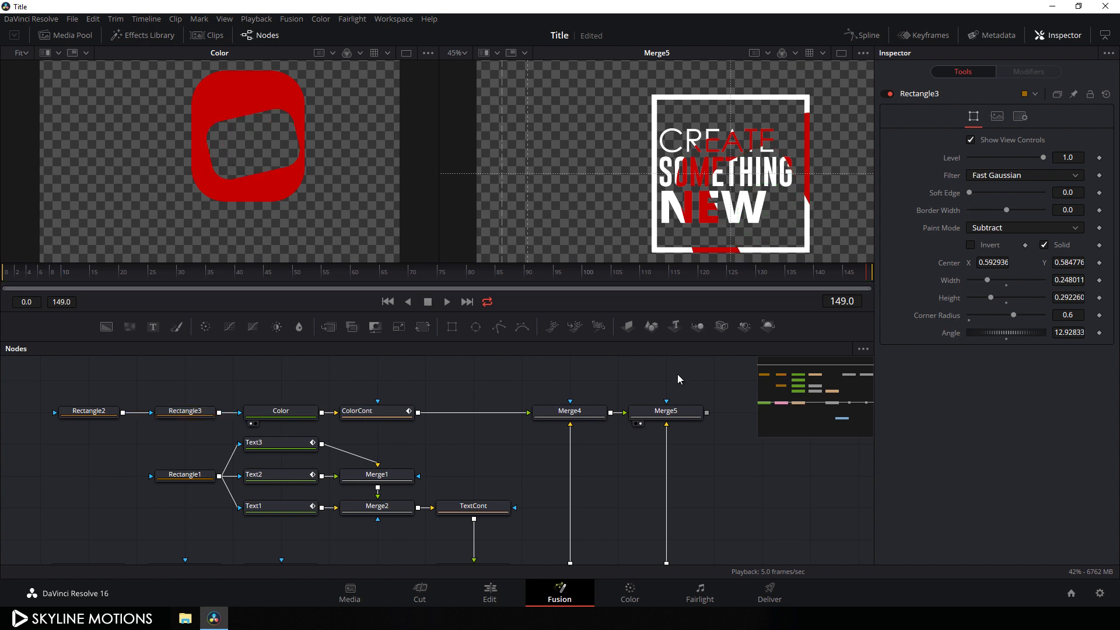
# Preview the animation from frame 0, stop at frame 139 and return to a single viewer.
pyautogui.click(387, 301)
pyautogui.click(447, 301)
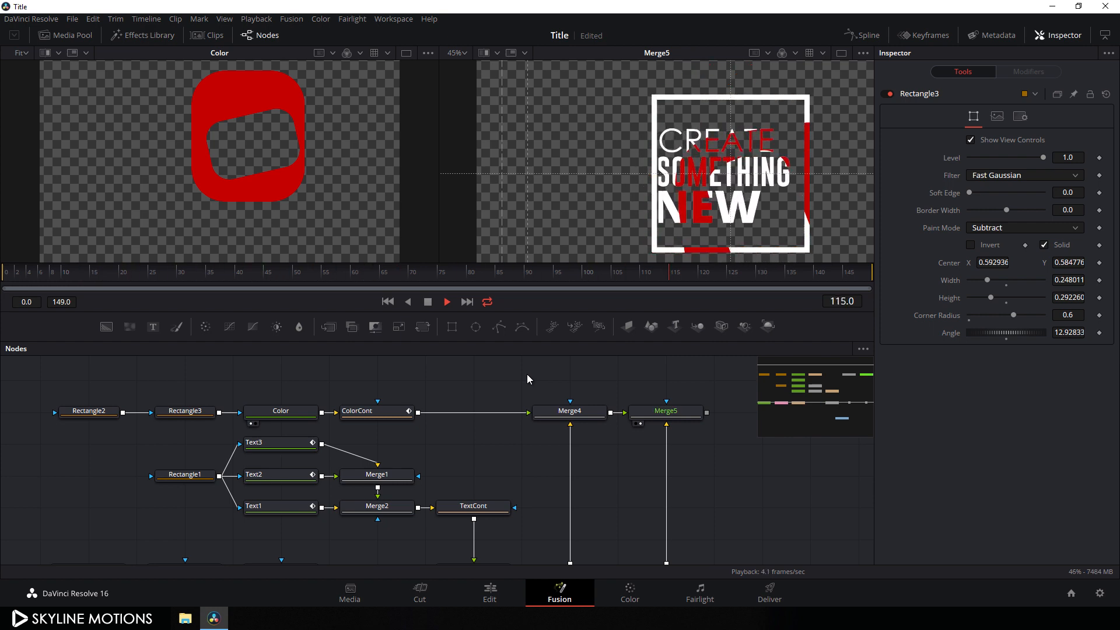
pyautogui.click(428, 302)
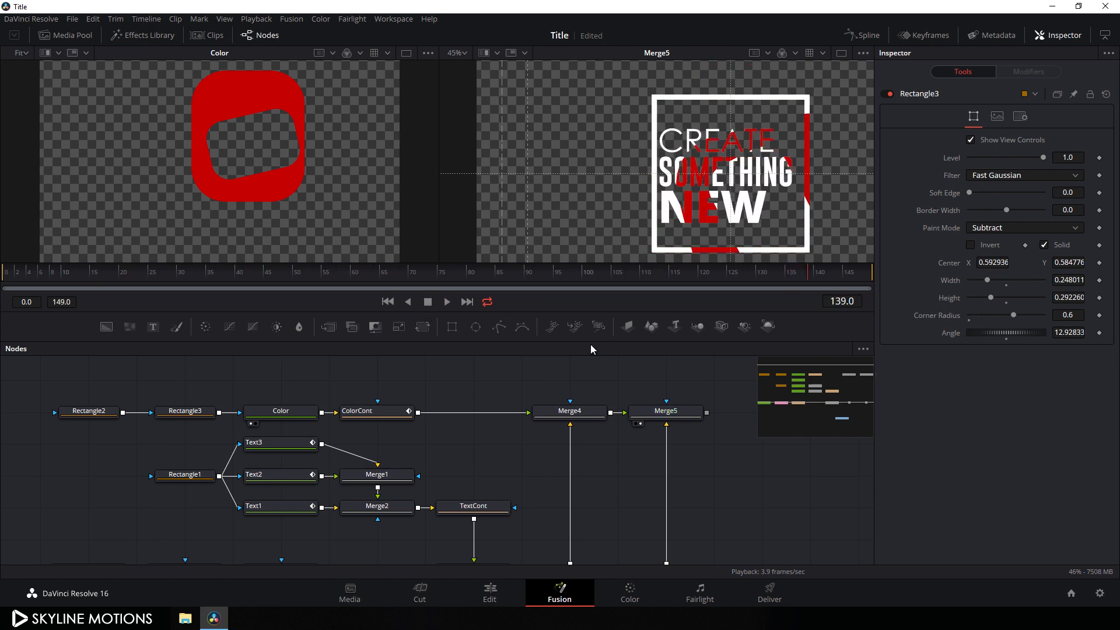
pyautogui.click(842, 53)
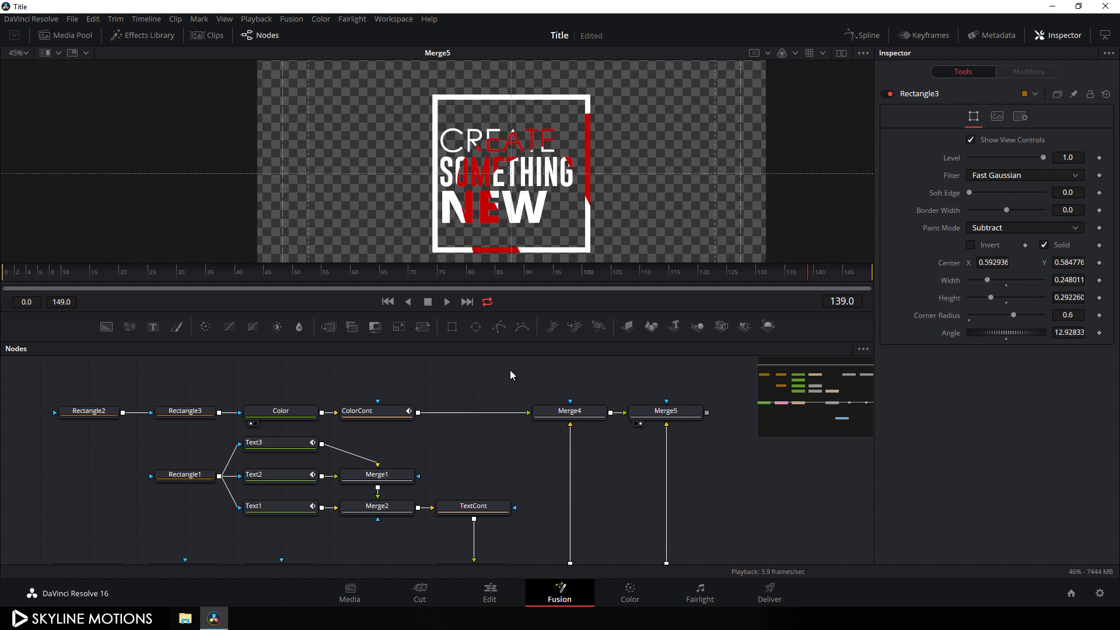
# Change the Color node's type to Gradient, with a cyan start stop of hue 0.52 and a green end stop of hue 0.328.
pyautogui.click(291, 418)
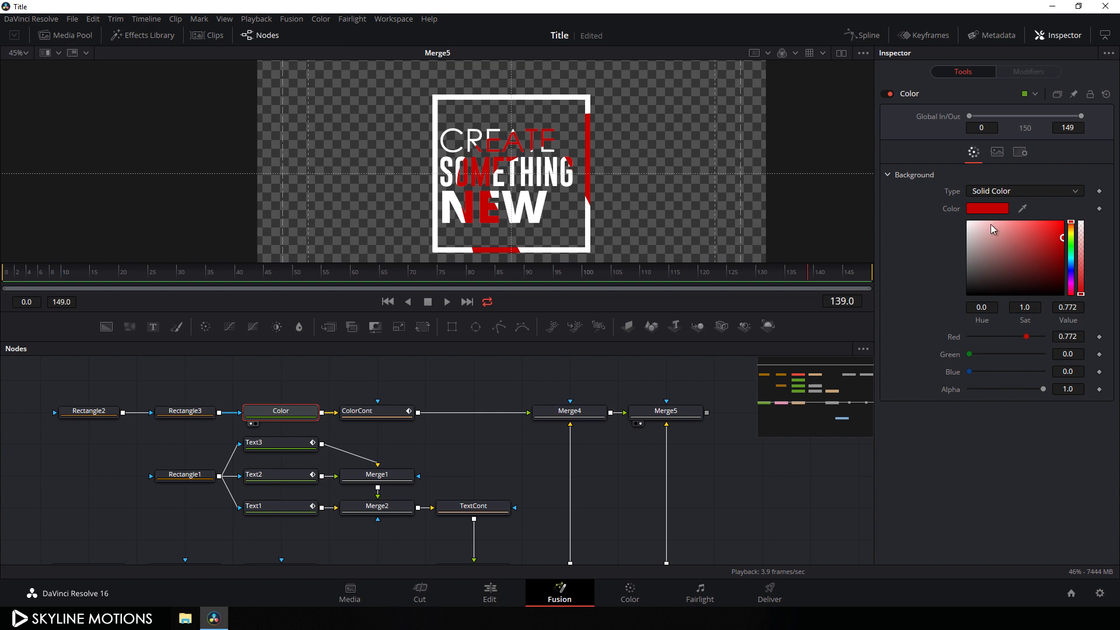
pyautogui.click(1006, 193)
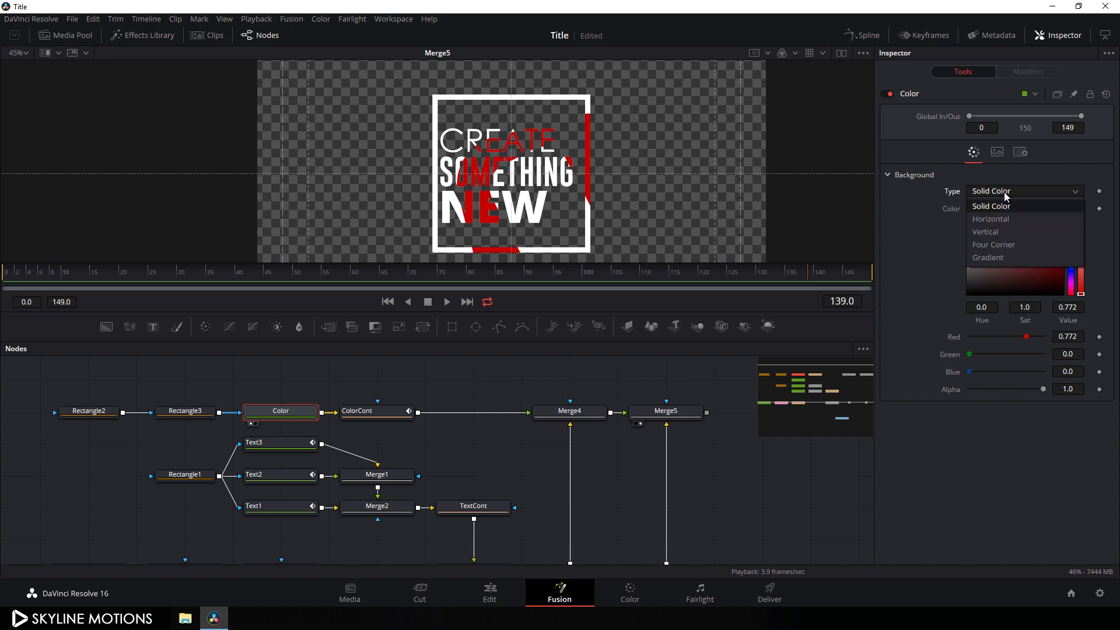
pyautogui.click(991, 259)
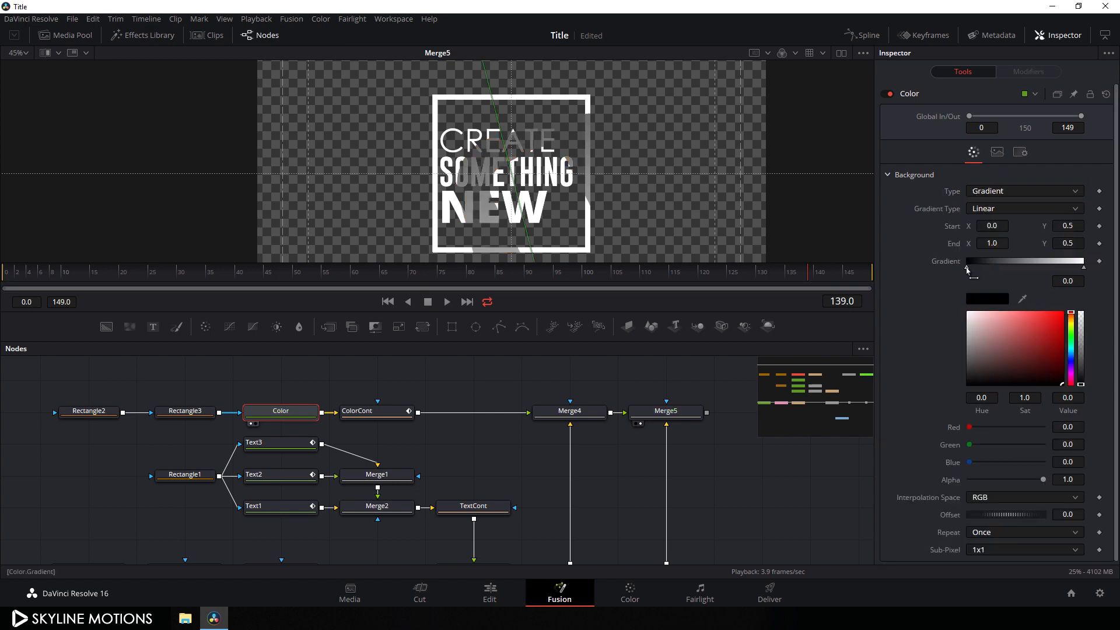
pyautogui.click(1072, 350)
pyautogui.moveTo(1060, 348); pyautogui.dragTo(1103, 281)
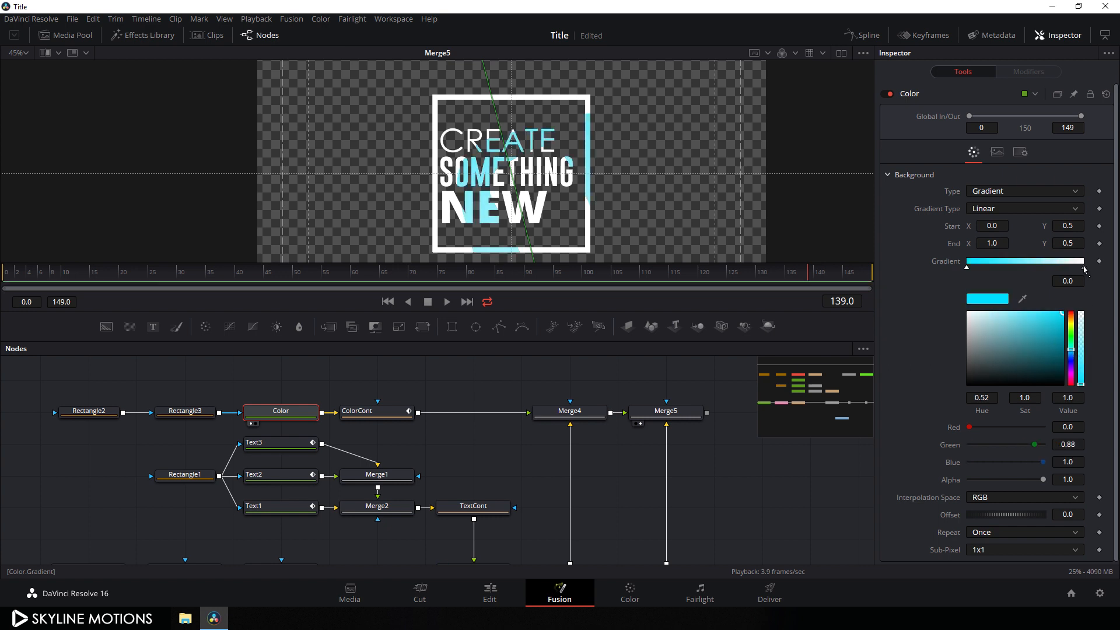
pyautogui.click(1083, 267)
pyautogui.moveTo(1071, 353); pyautogui.dragTo(1114, 293)
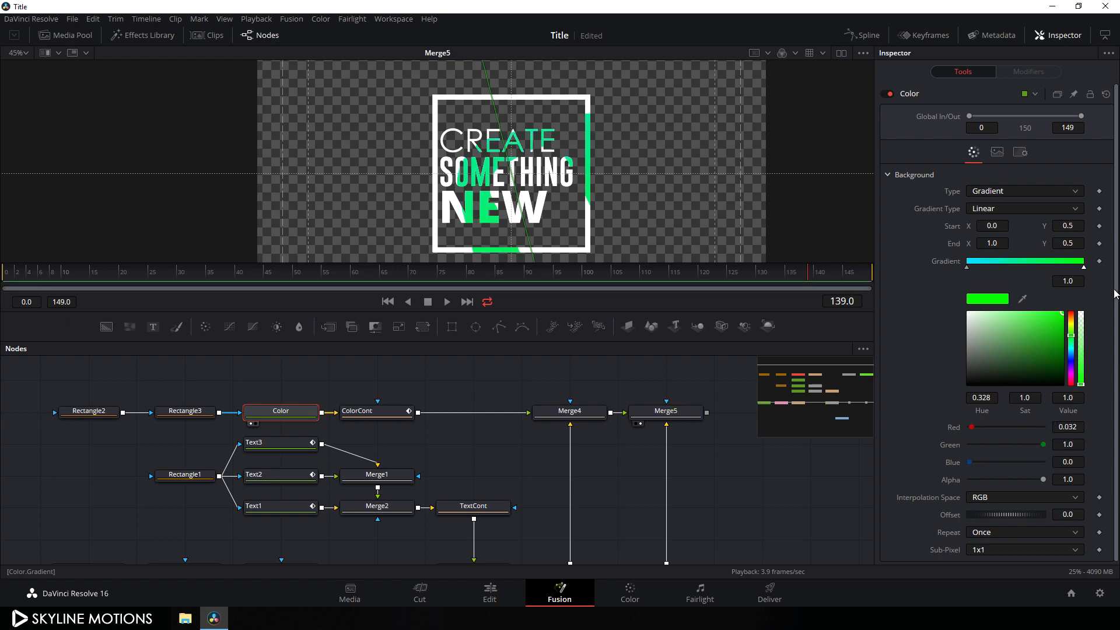
# Run the gradient diagonally across the square, starting at about 0.301, 0.289 and ending at about 0.688, 0.701.
pyautogui.scroll(-4, 566, 175)
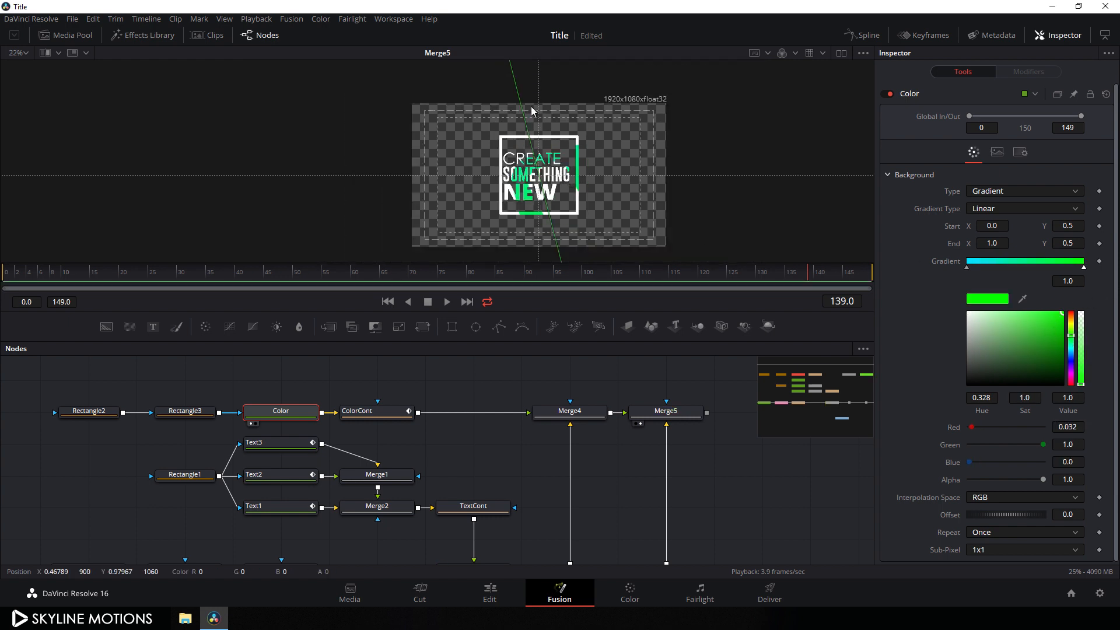
pyautogui.moveTo(485, 81); pyautogui.dragTo(472, 156)
pyautogui.moveTo(658, 225); pyautogui.dragTo(638, 167)
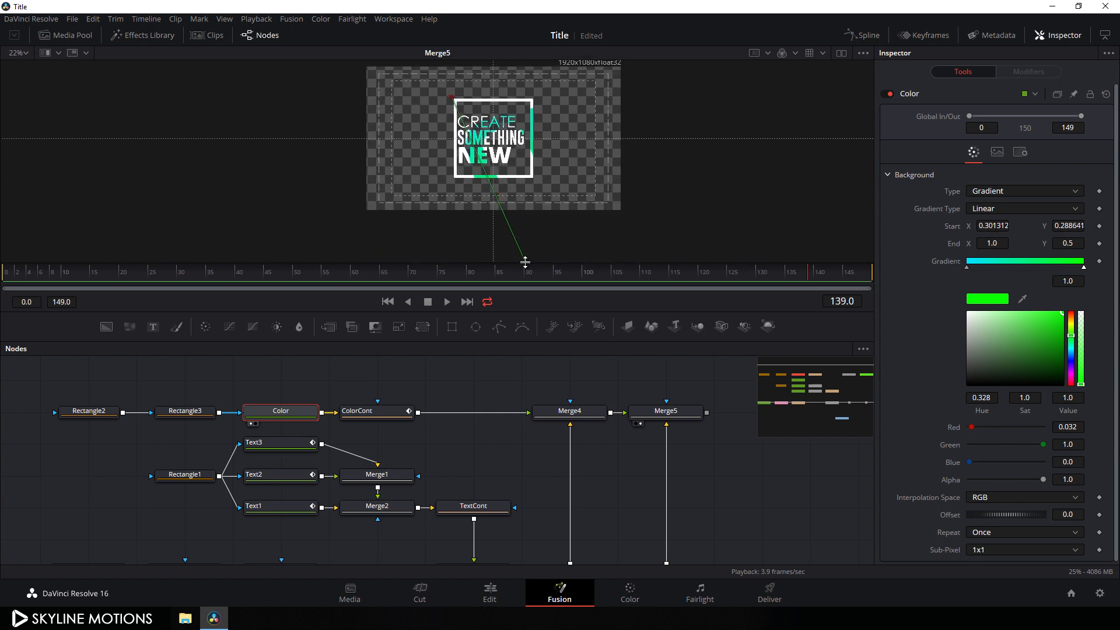
pyautogui.moveTo(525, 262); pyautogui.dragTo(535, 179)
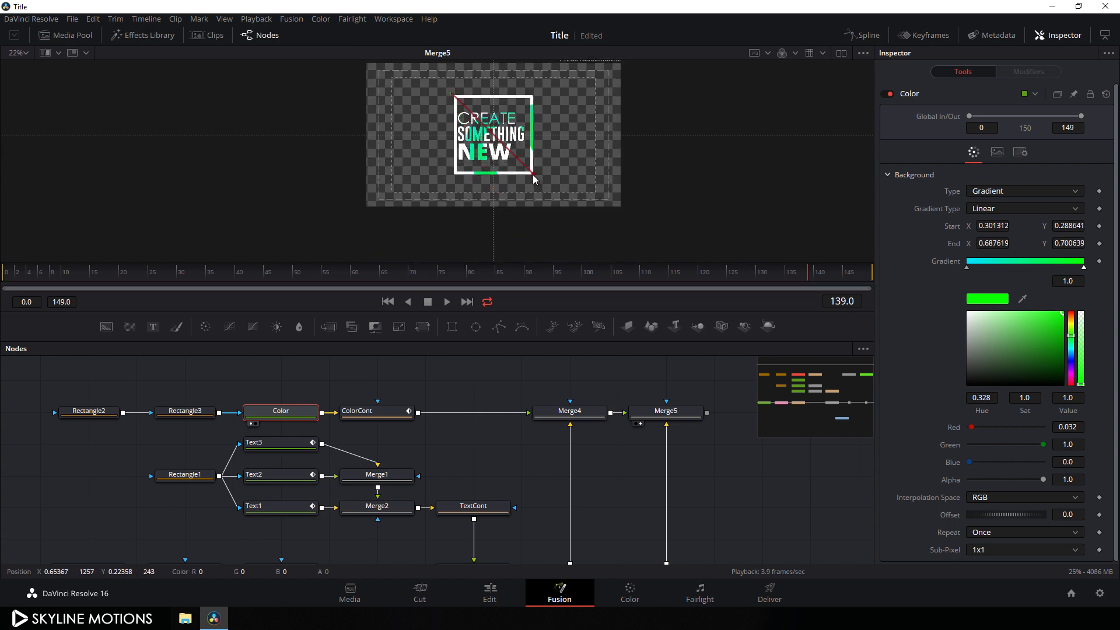
pyautogui.scroll(3, 493, 99)
pyautogui.moveTo(494, 99); pyautogui.dragTo(467, 81)
# Scrub the animation from frame 49 to frame 110 to check the gradient colouring.
pyautogui.click(289, 280)
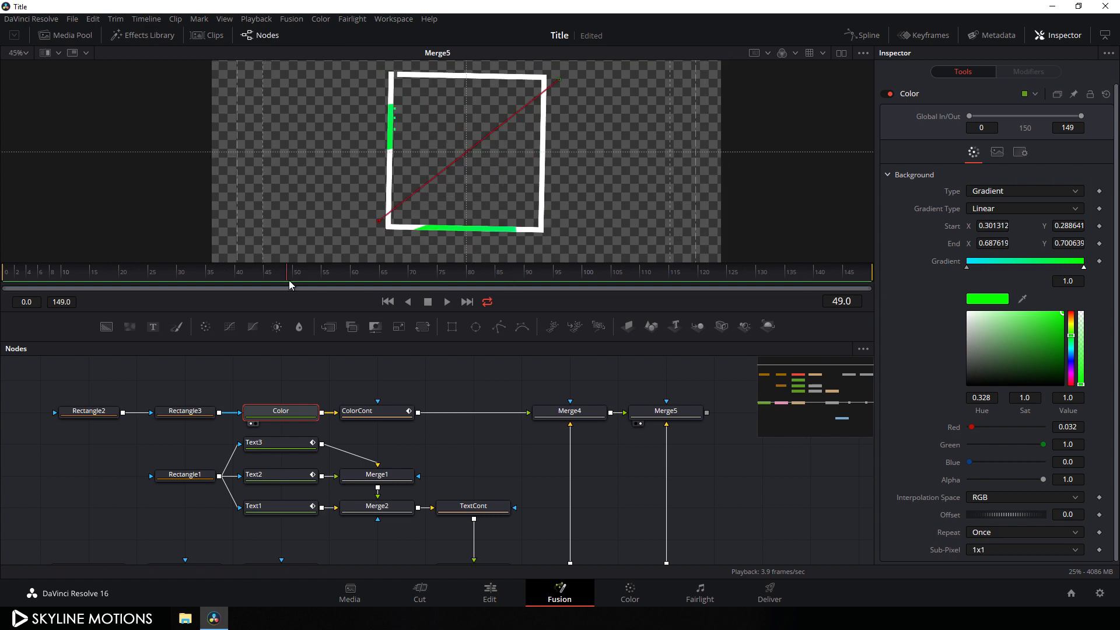
pyautogui.moveTo(290, 282); pyautogui.dragTo(641, 270)
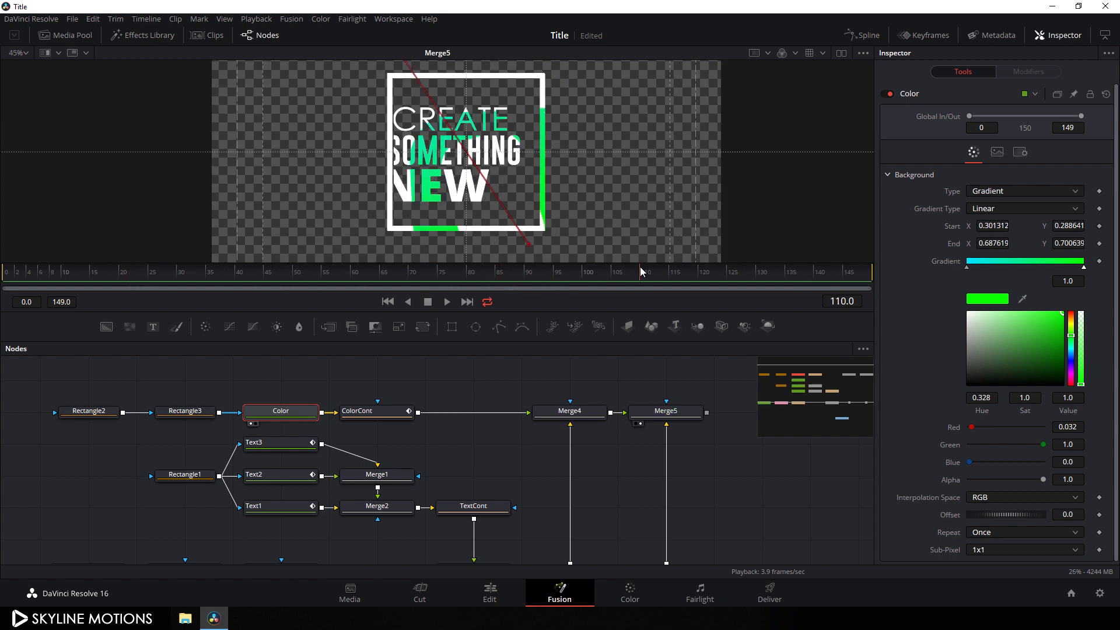
pyautogui.moveTo(592, 371); pyautogui.dragTo(601, 404)
pyautogui.click(530, 407)
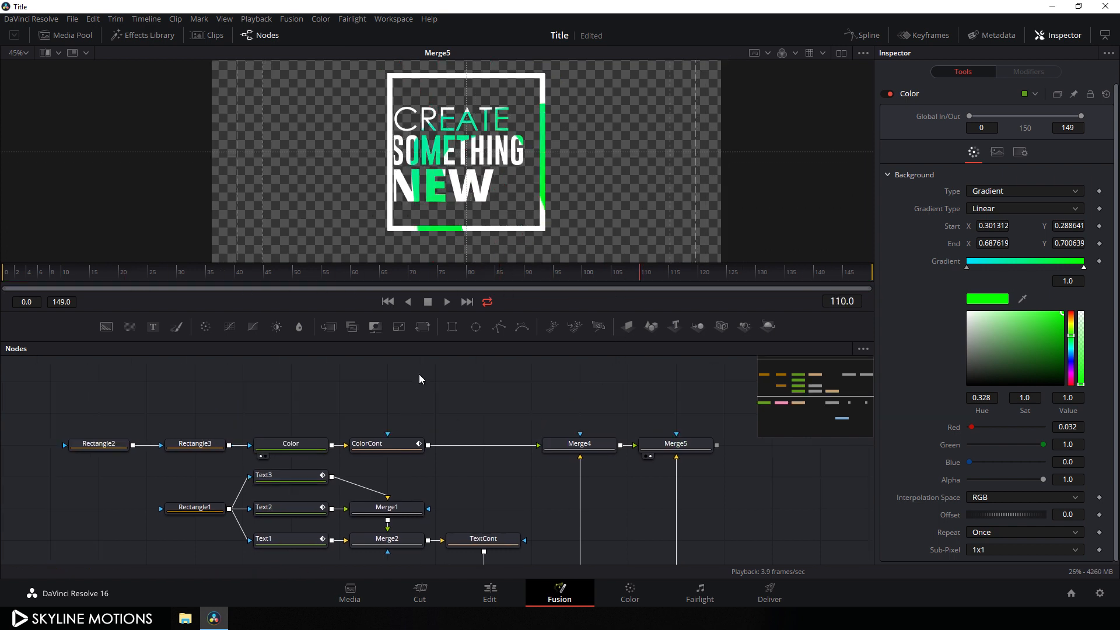
# Duplicate the Color node without its mask and place the copy directly above the original.
pyautogui.click(302, 448)
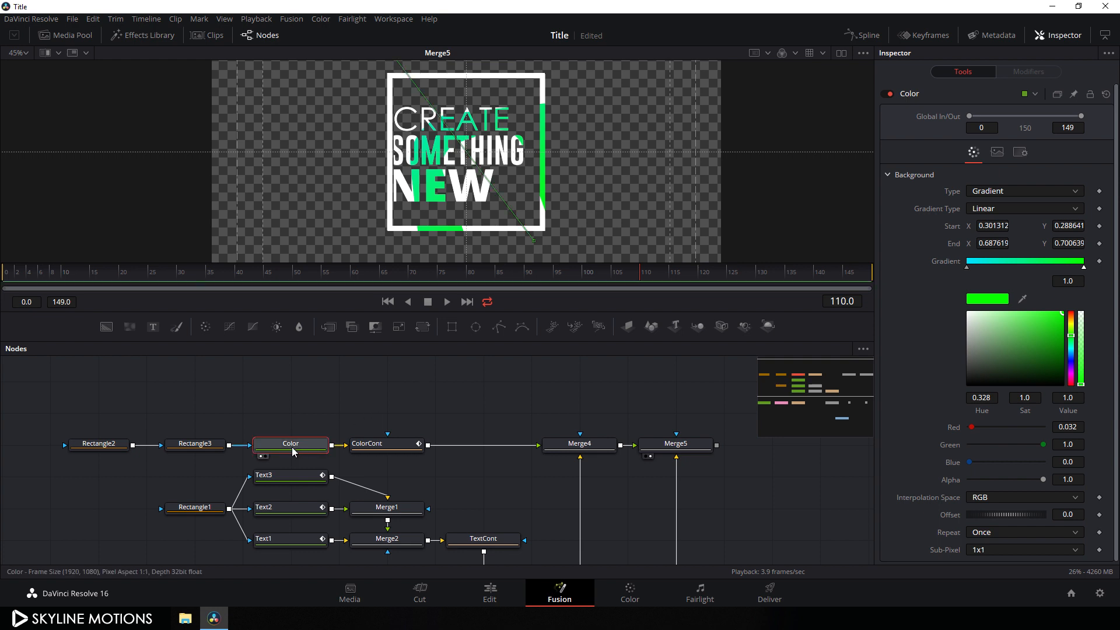
pyautogui.click(292, 411)
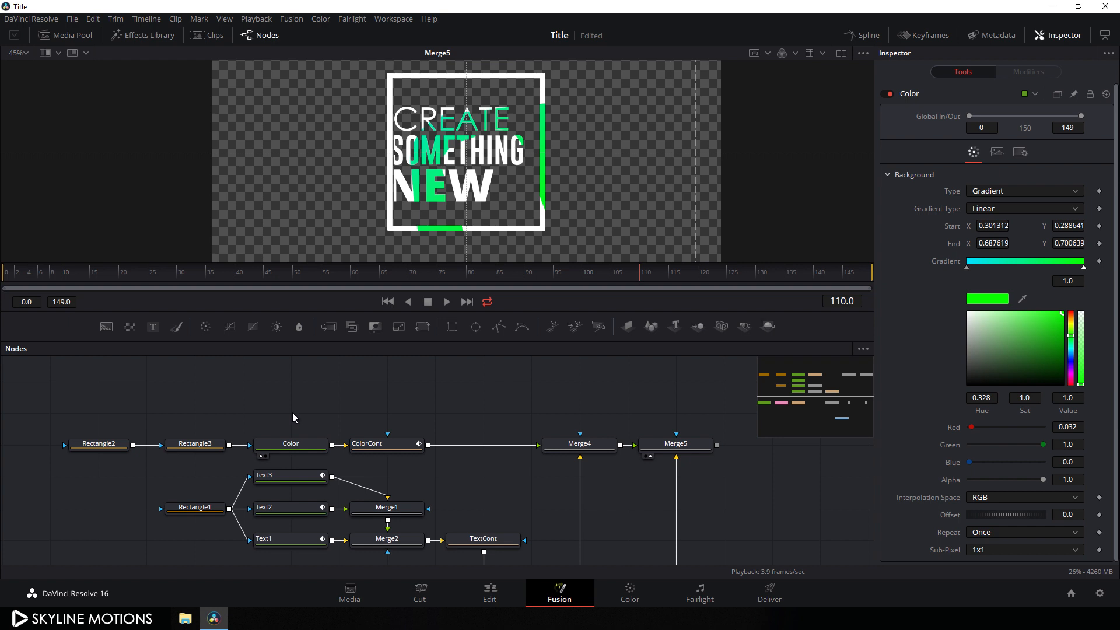
pyautogui.hotkey('ctrl', 'v')
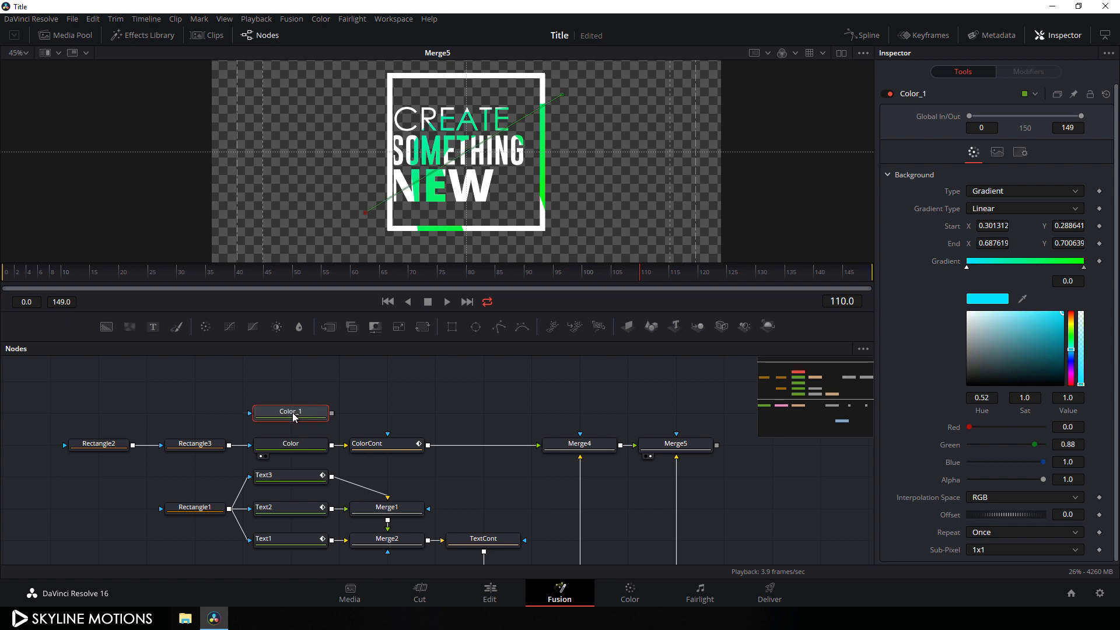
pyautogui.click(407, 400)
# Add a Merge node above Merge5, with the duplicated Color node as its background and Merge5 as its foreground.
pyautogui.click(323, 330)
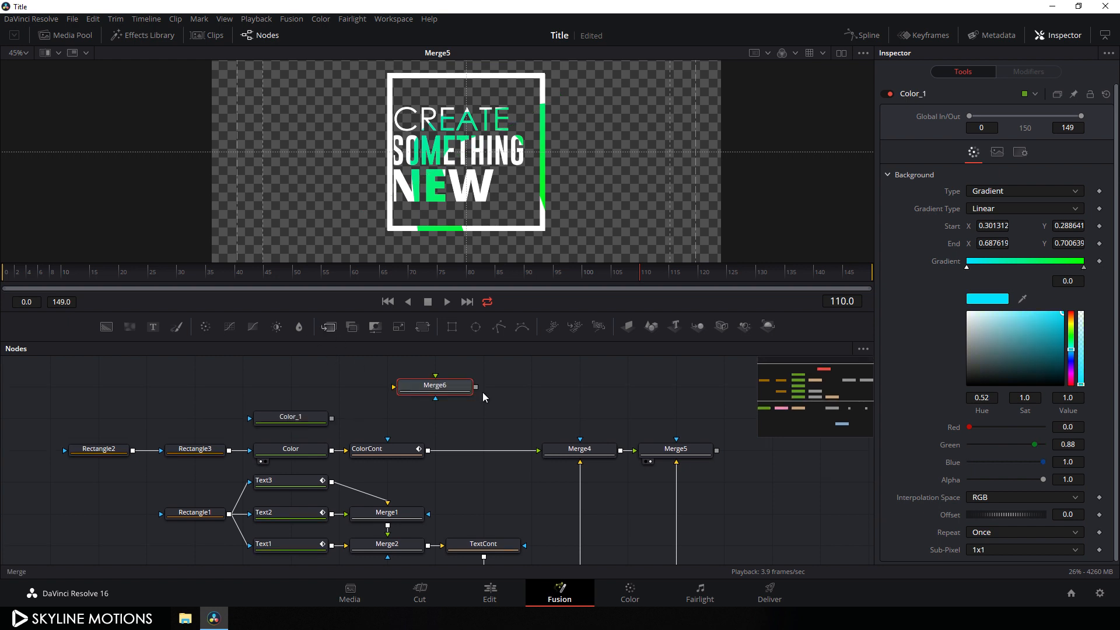
pyautogui.moveTo(431, 383); pyautogui.dragTo(210, 410)
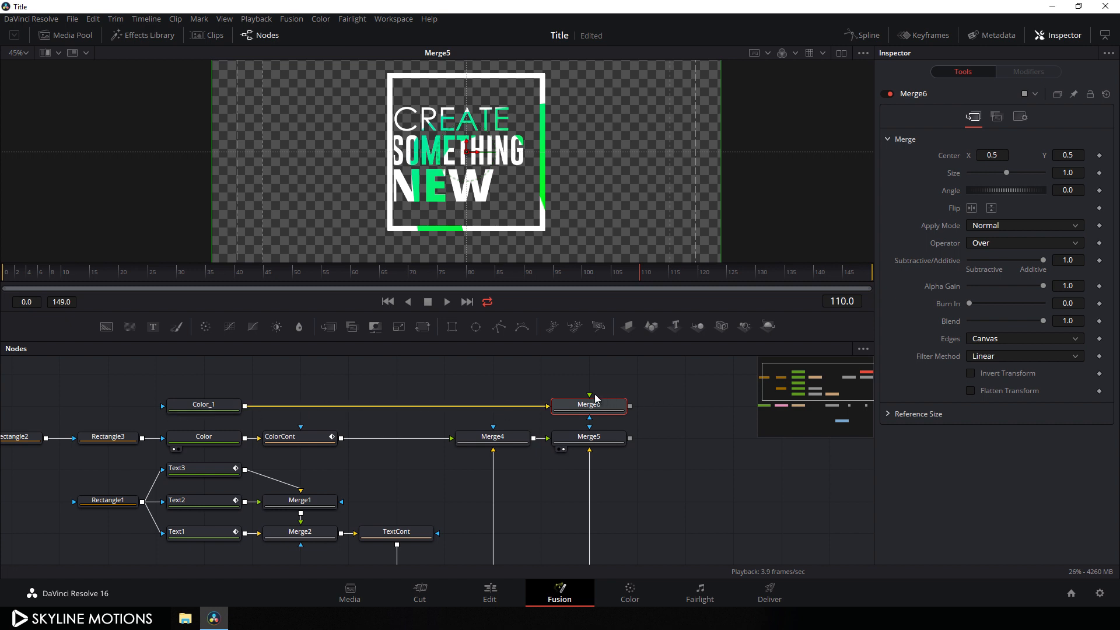
pyautogui.moveTo(589, 396); pyautogui.dragTo(598, 440)
# Move the duplicated Color node and the new Merge node up one row together, then select Merge5.
pyautogui.scroll(1, 691, 446)
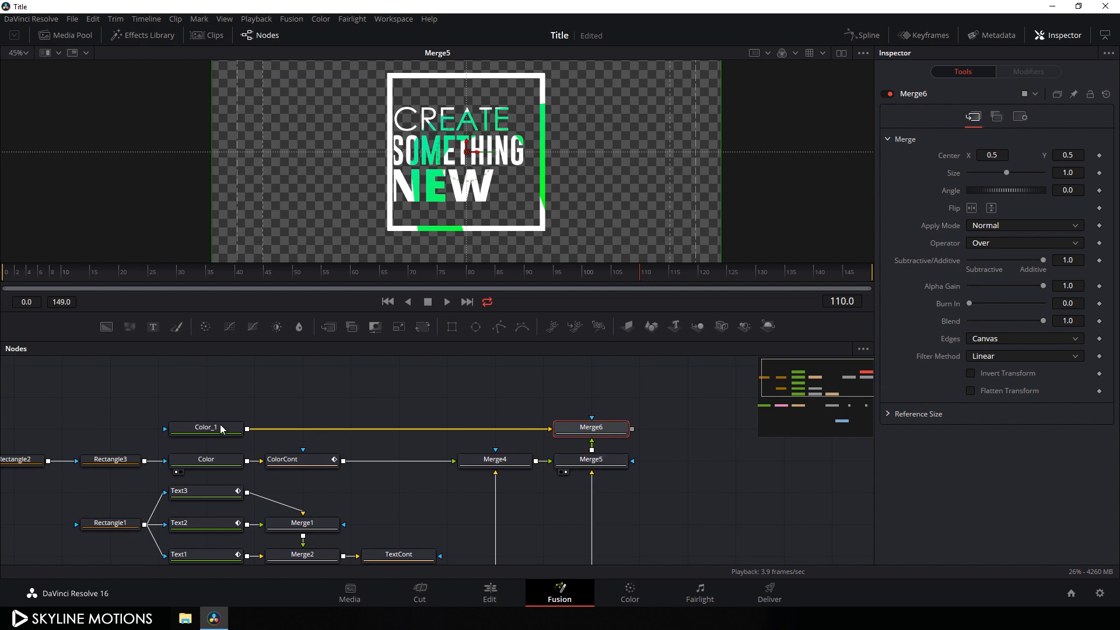
pyautogui.moveTo(190, 403); pyautogui.dragTo(586, 407)
pyautogui.click(650, 422)
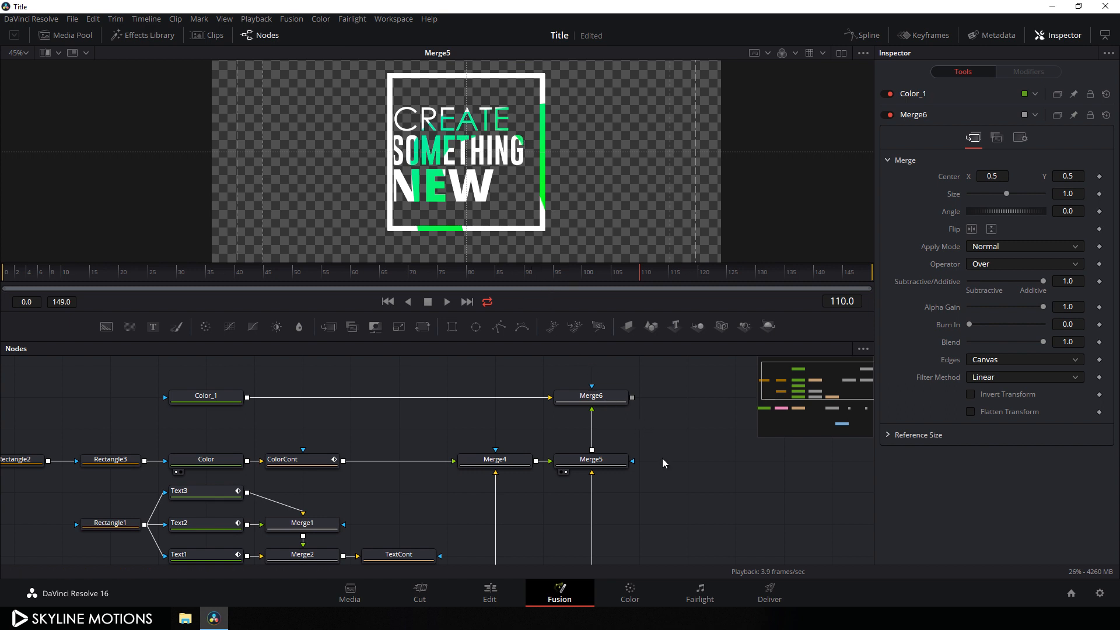
pyautogui.moveTo(663, 461); pyautogui.dragTo(660, 452)
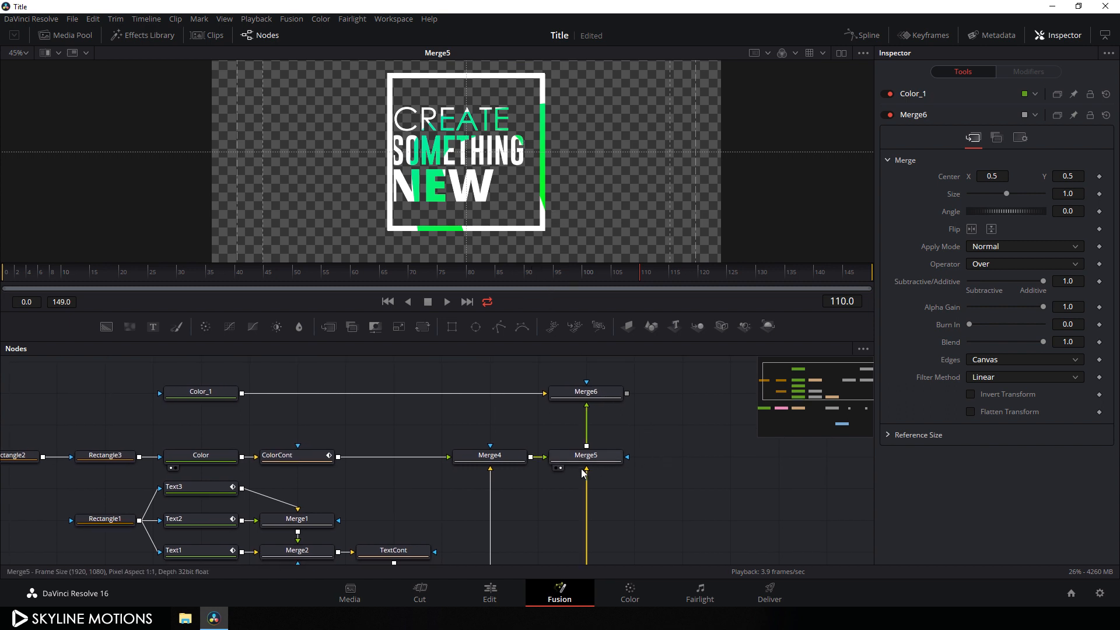
pyautogui.click(600, 460)
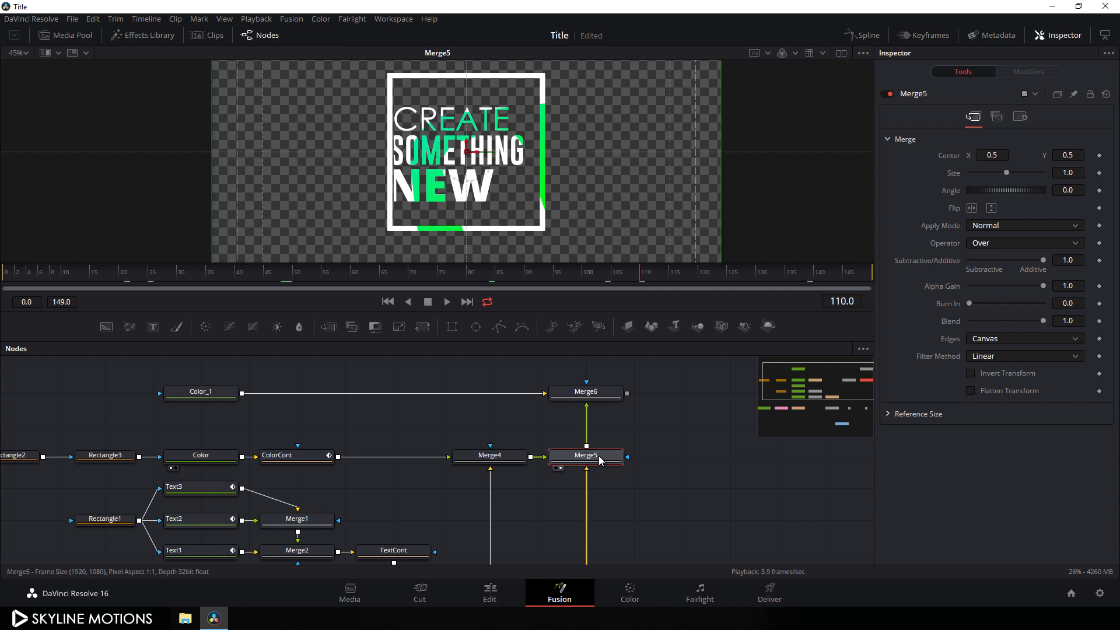
# Insert a Transform node between Merge5 and Merge6 and rename it ScaleAni.
pyautogui.click(426, 331)
pyautogui.press('F2')
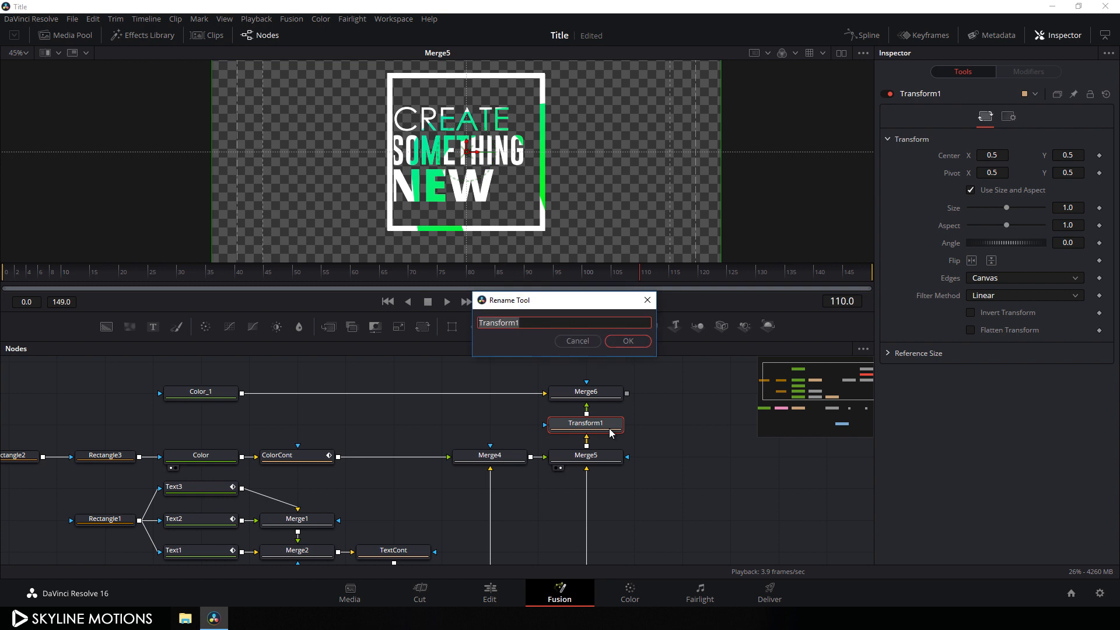
pyautogui.press('BackSpace')
pyautogui.click(623, 343)
# Display ScaleAni in the viewer and keyframe its Size at 0.8 on frame 149 and 1.0 on frame 0.
pyautogui.moveTo(637, 277); pyautogui.dragTo(870, 280)
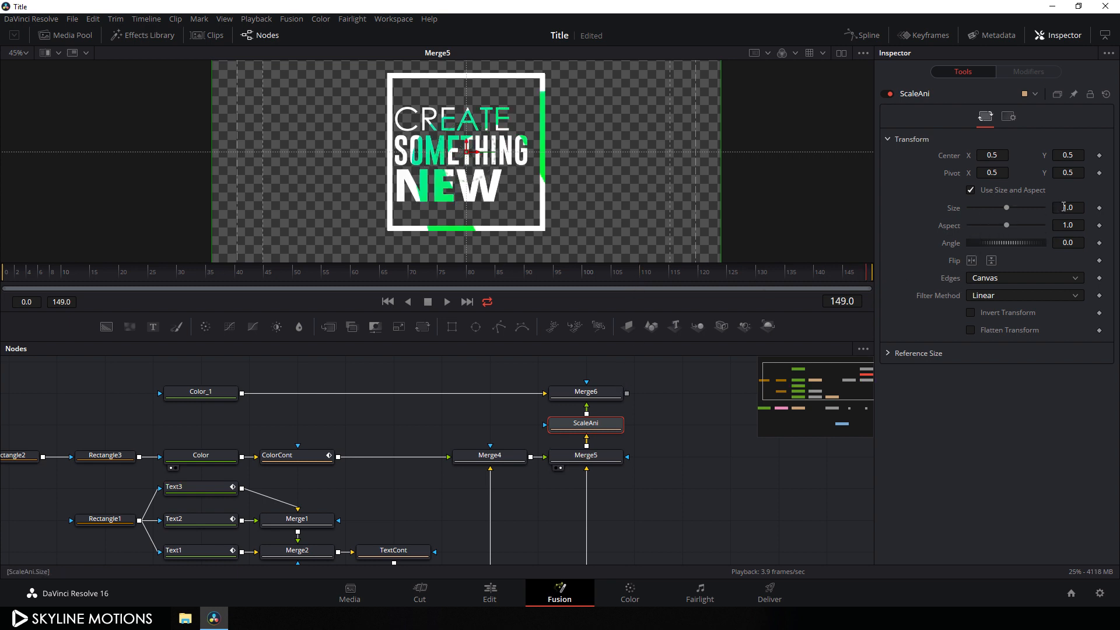
pyautogui.click(1068, 208)
pyautogui.write('.8')
pyautogui.press('Tab')
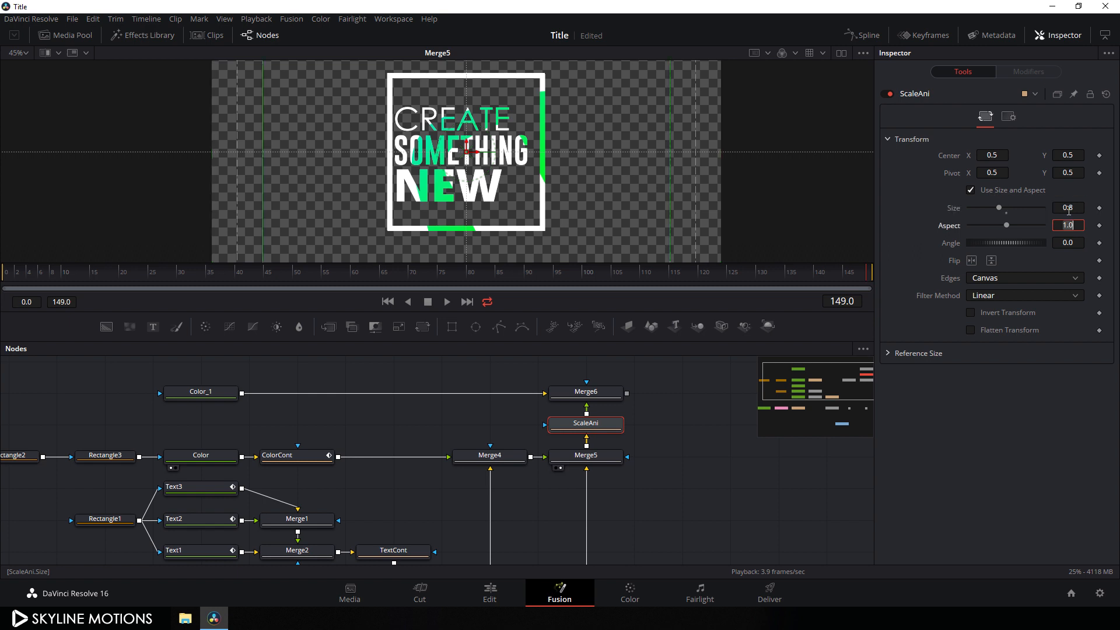
pyautogui.click(555, 435)
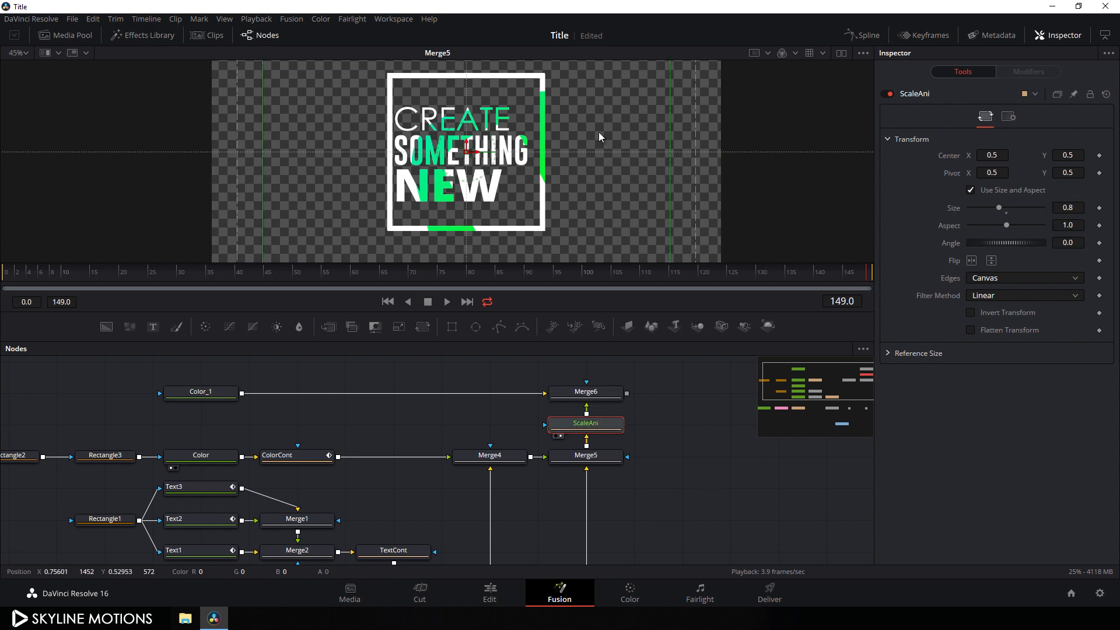
pyautogui.rightClick(952, 215)
pyautogui.click(962, 218)
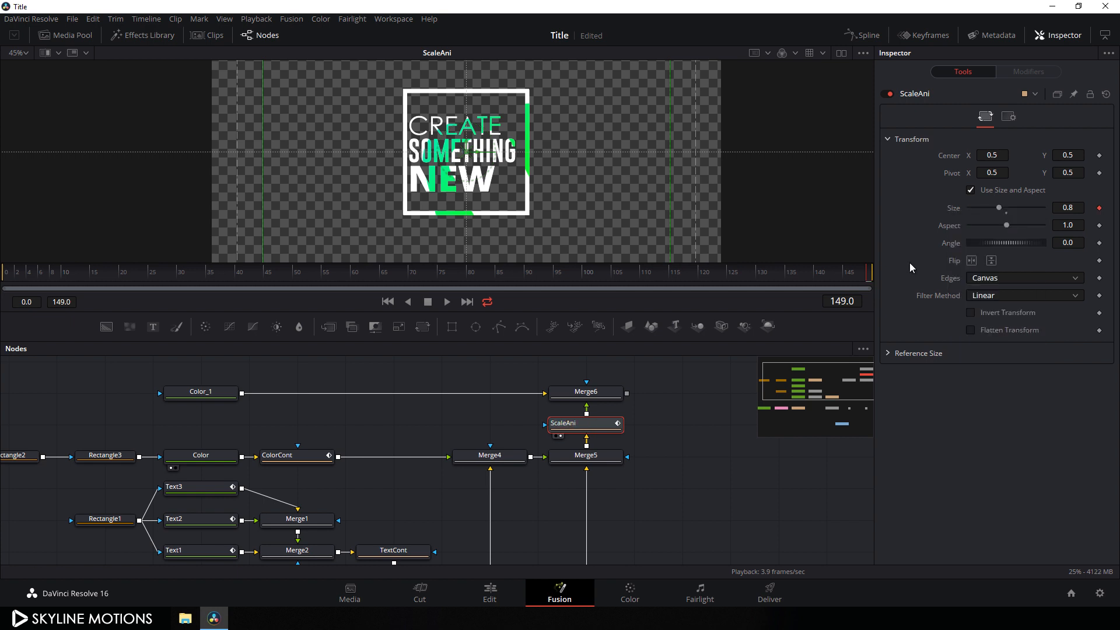
pyautogui.moveTo(854, 277); pyautogui.dragTo(1, 309)
pyautogui.doubleClick(1006, 208)
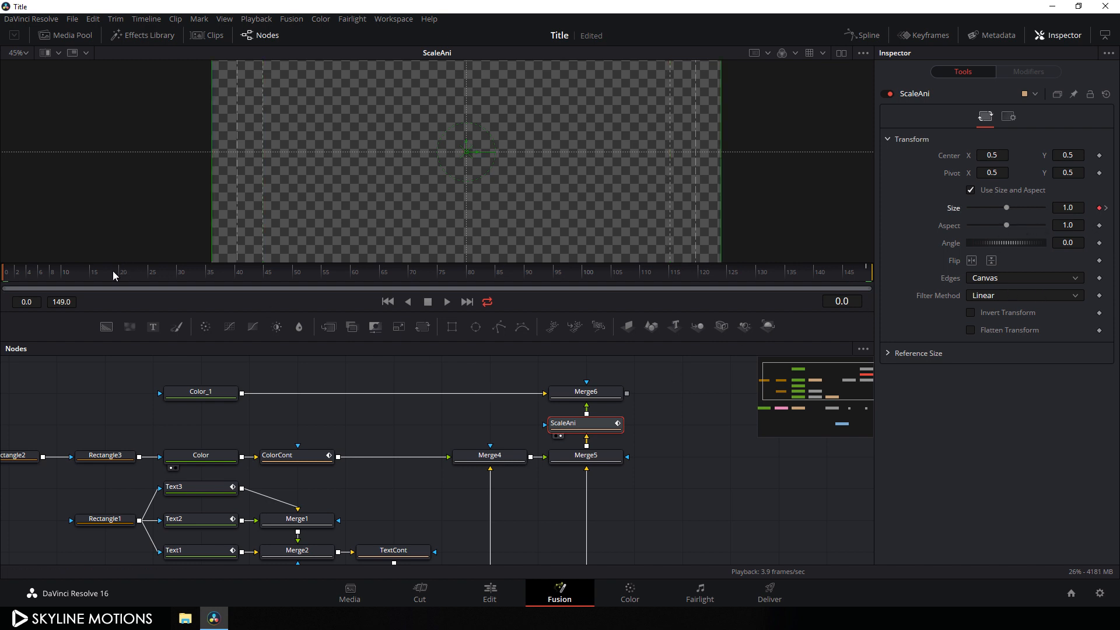
# Play the animation and scrub to frame 130 to check the title's scaling.
pyautogui.click(303, 286)
pyautogui.press('space')
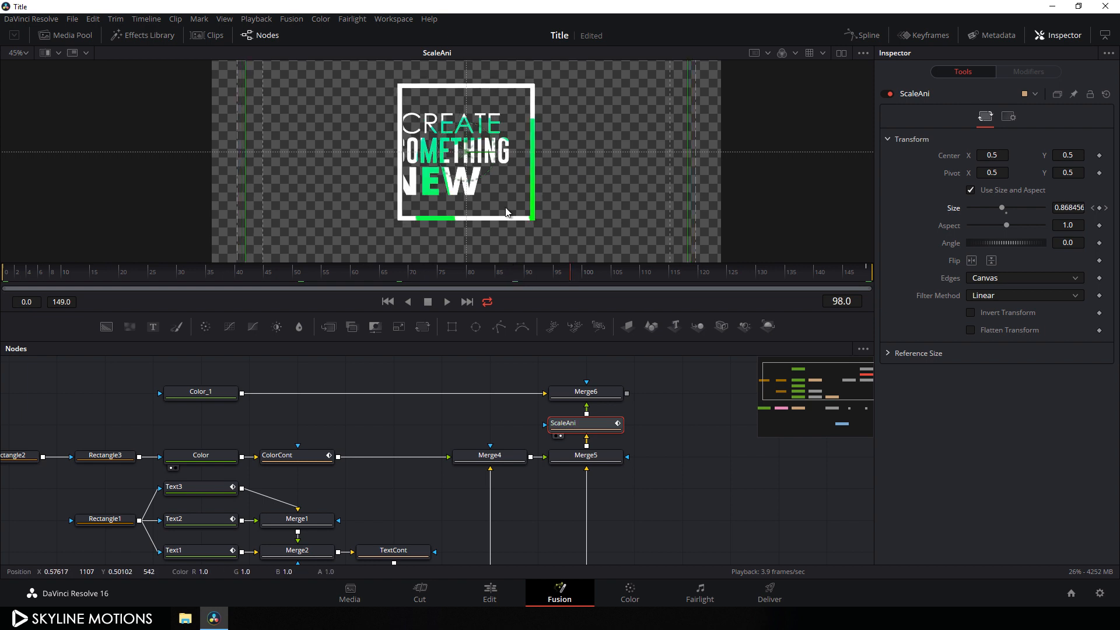
pyautogui.moveTo(577, 275); pyautogui.dragTo(757, 278)
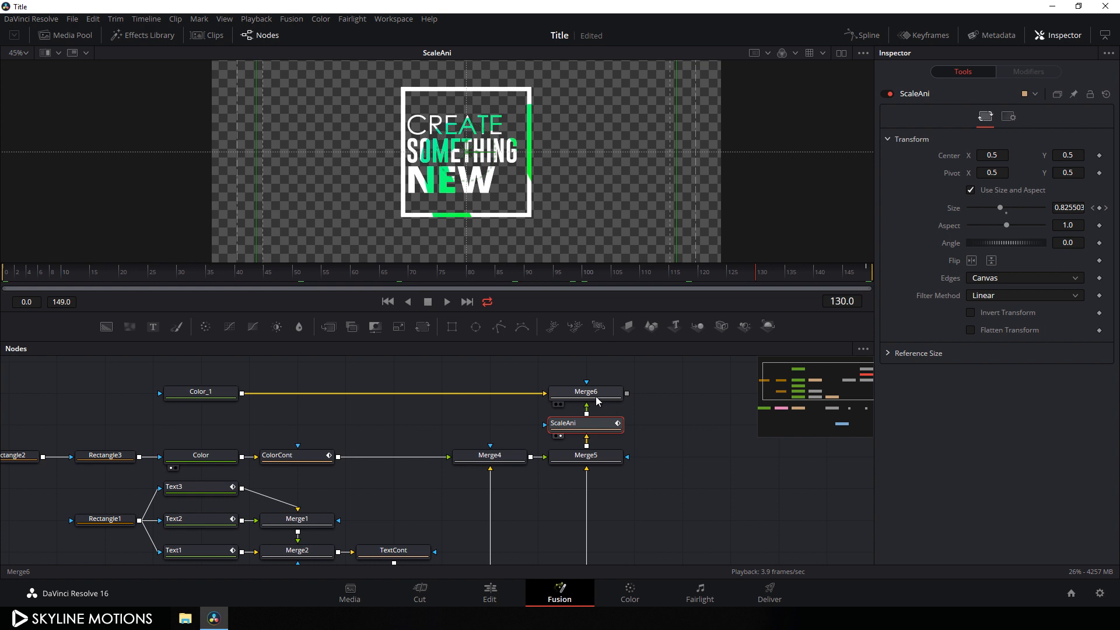
# Display Merge6 in the viewer, then add a Rectangle mask to Color_1 and place it on the same row, above Rectangle2.
pyautogui.moveTo(598, 400); pyautogui.dragTo(599, 173)
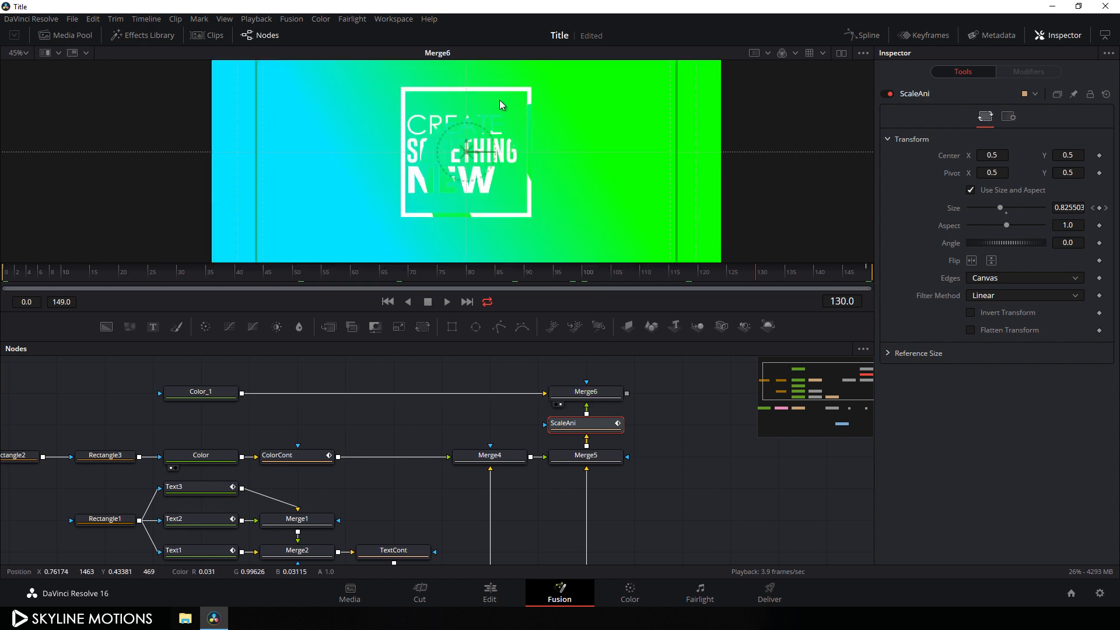
pyautogui.moveTo(307, 379); pyautogui.dragTo(423, 395)
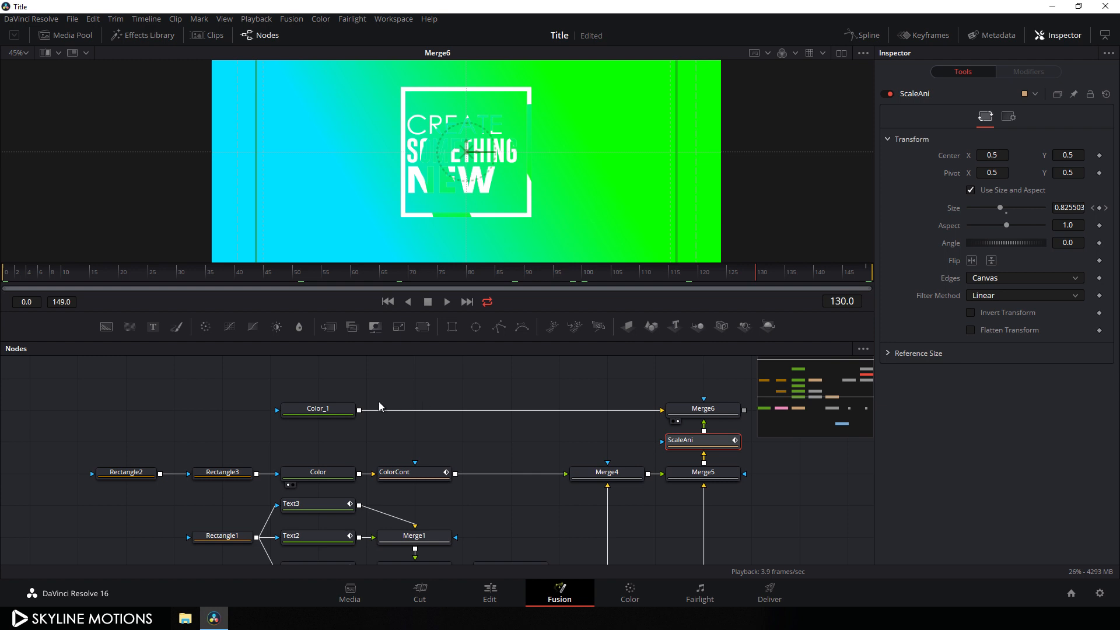
pyautogui.click(313, 414)
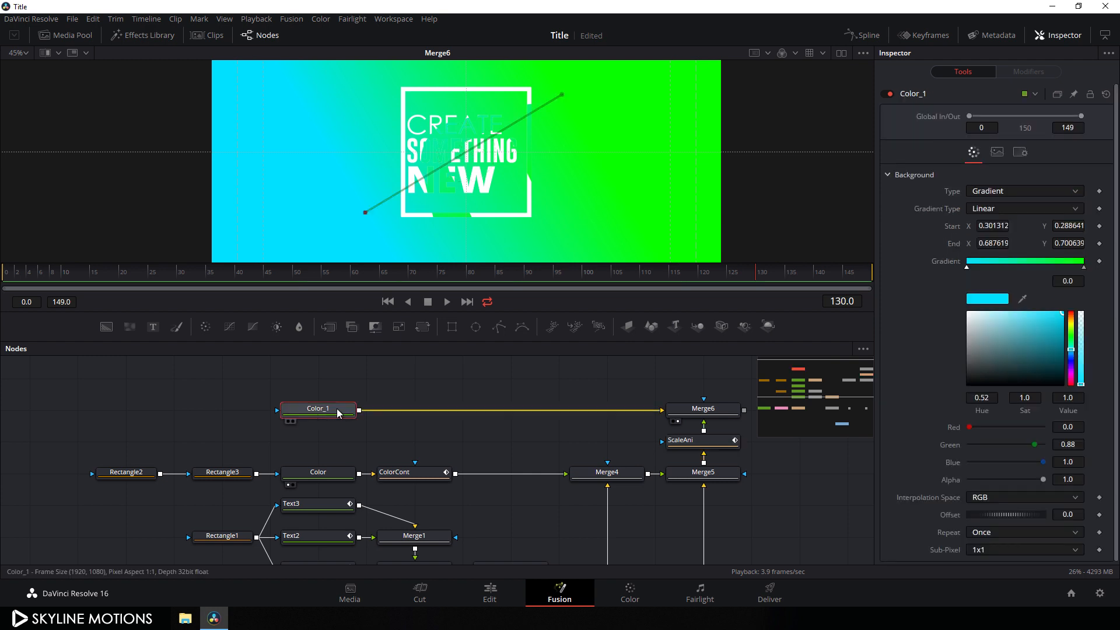
pyautogui.click(452, 327)
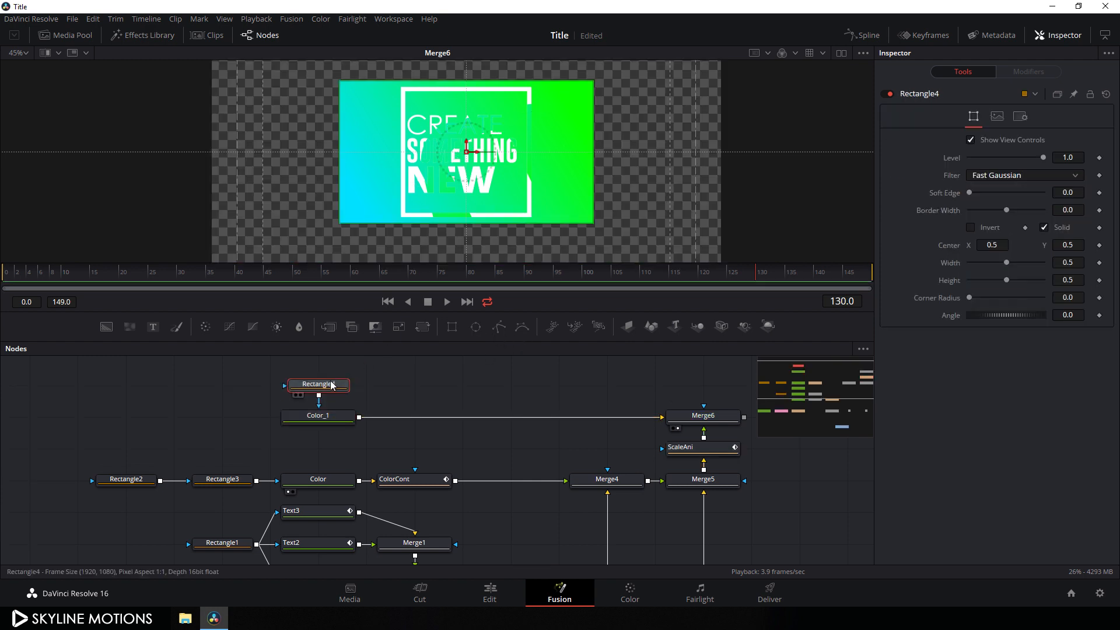
pyautogui.moveTo(330, 390); pyautogui.dragTo(140, 424)
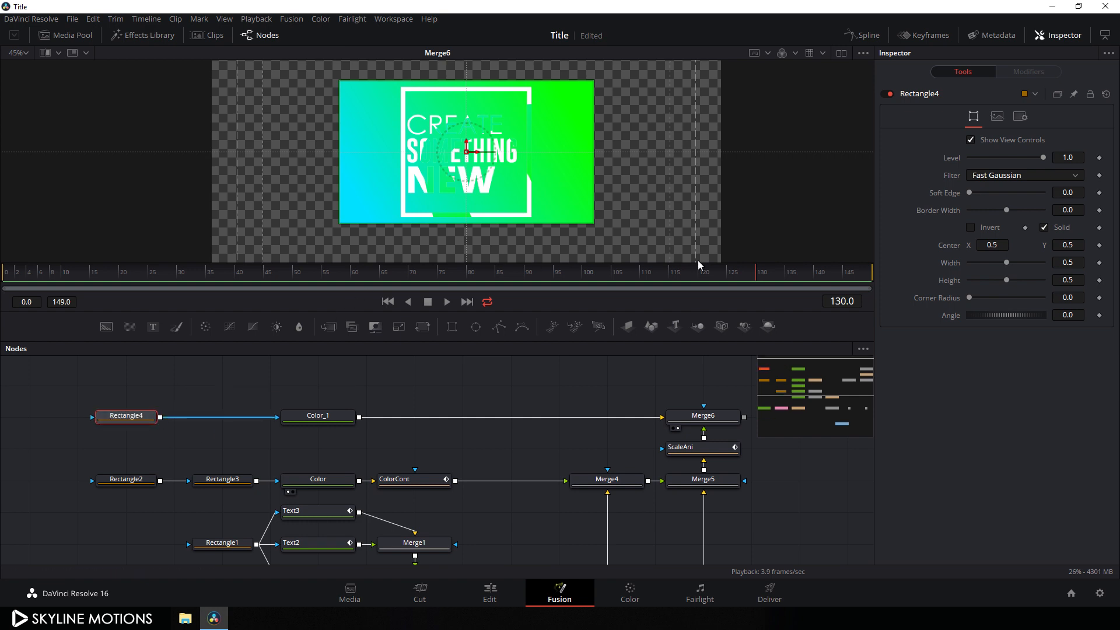
# Set the Rectangle4 mask's width to 1.5, height to 1.0 and angle to 15.
pyautogui.moveTo(1006, 269); pyautogui.dragTo(1044, 264)
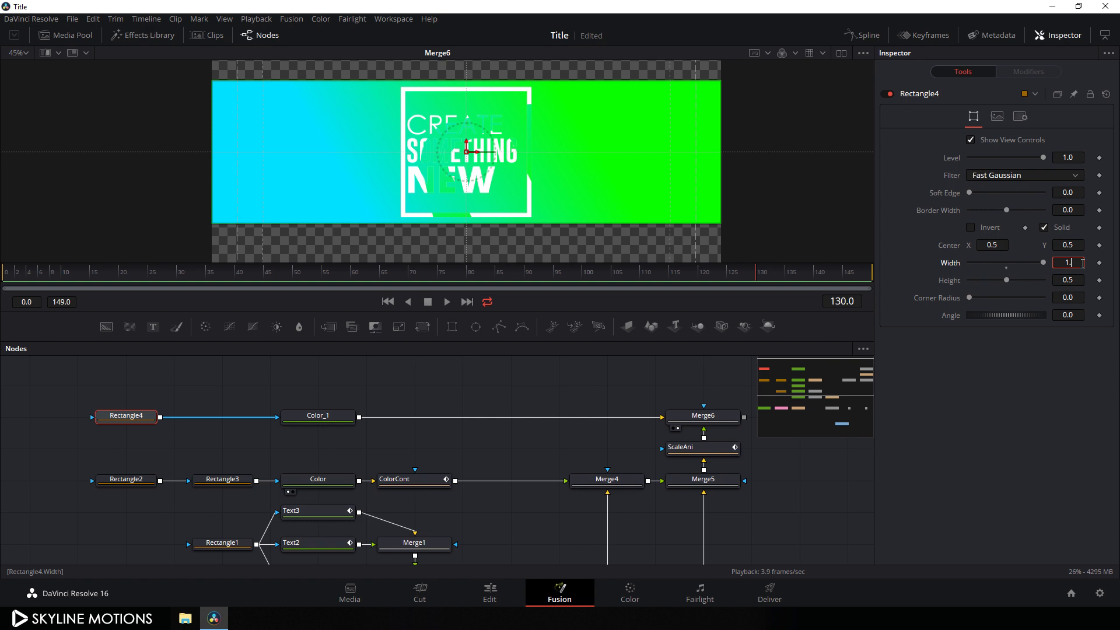
pyautogui.press('Tab')
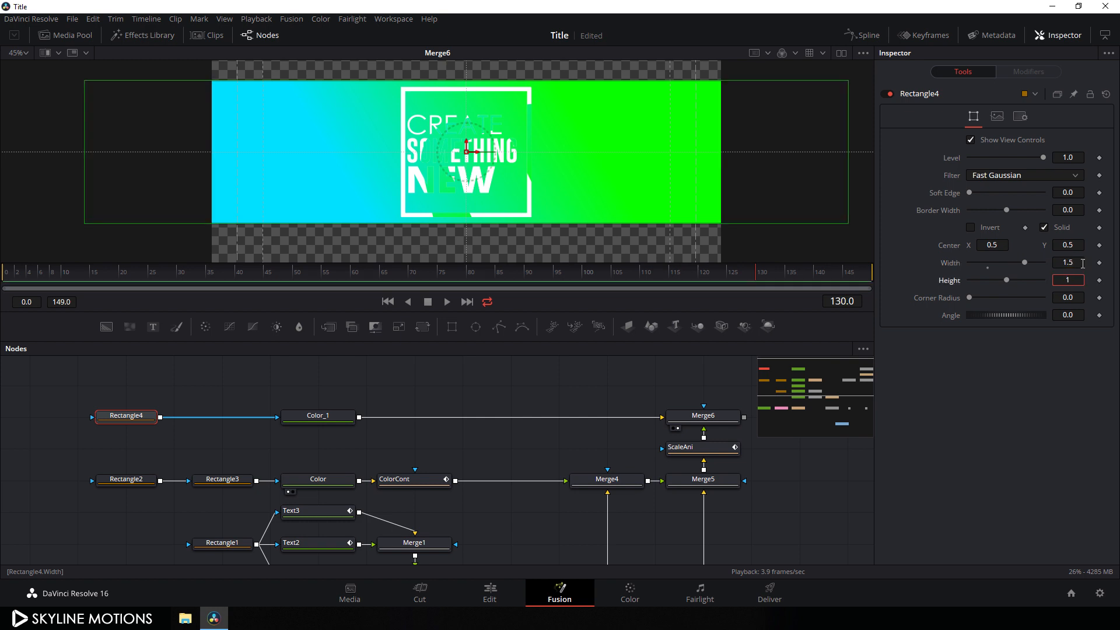
pyautogui.press('Tab')
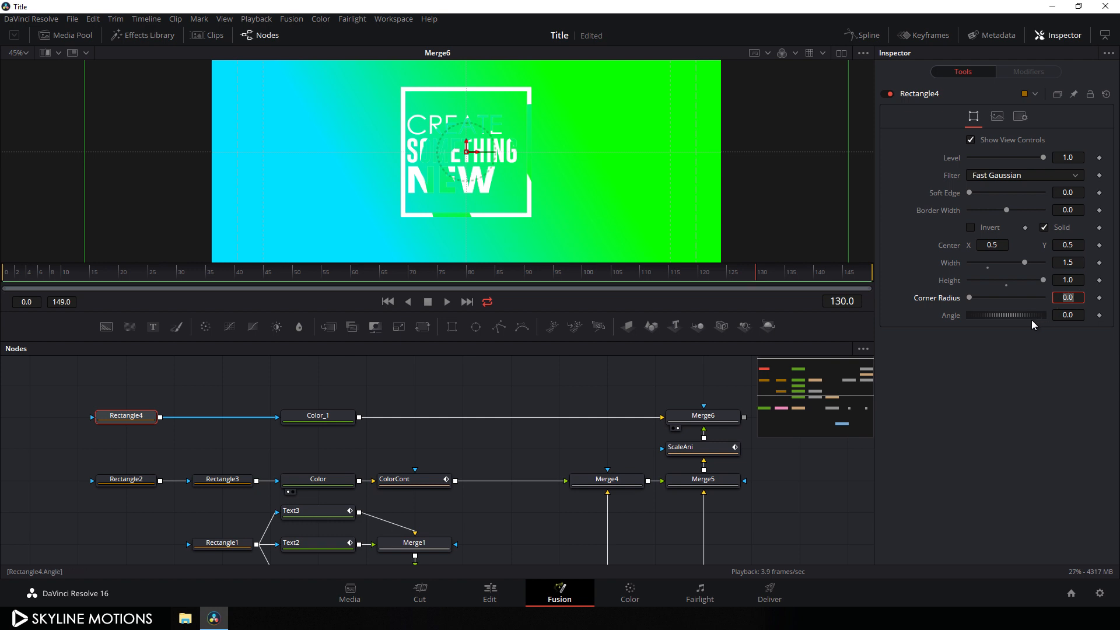
pyautogui.moveTo(1033, 316); pyautogui.dragTo(1031, 316)
pyautogui.doubleClick(1065, 314)
pyautogui.write('15')
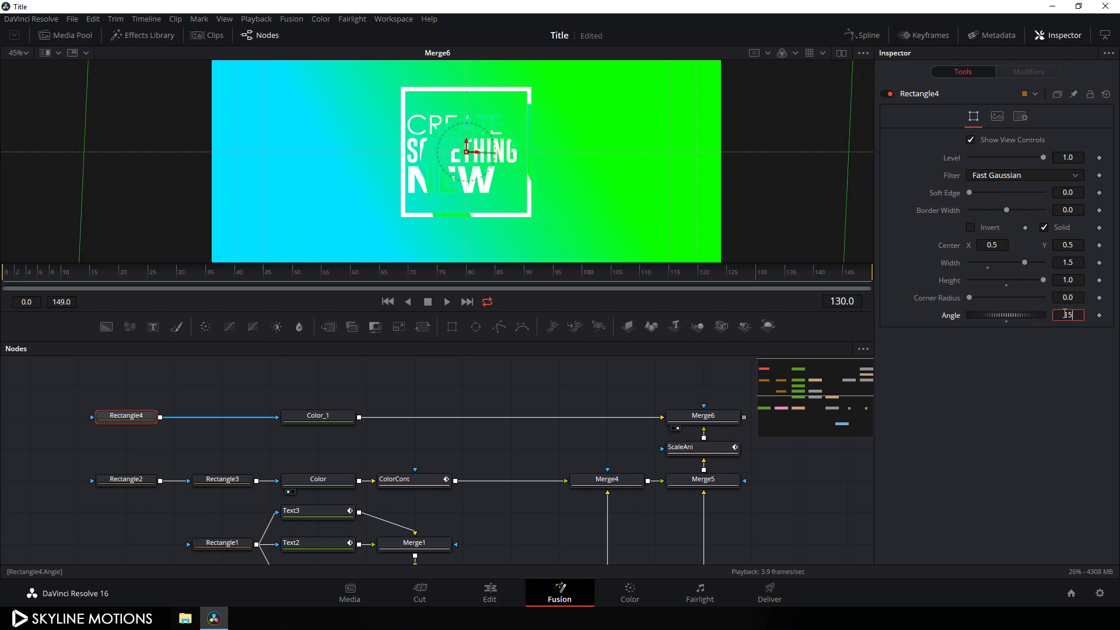
pyautogui.press('Tab')
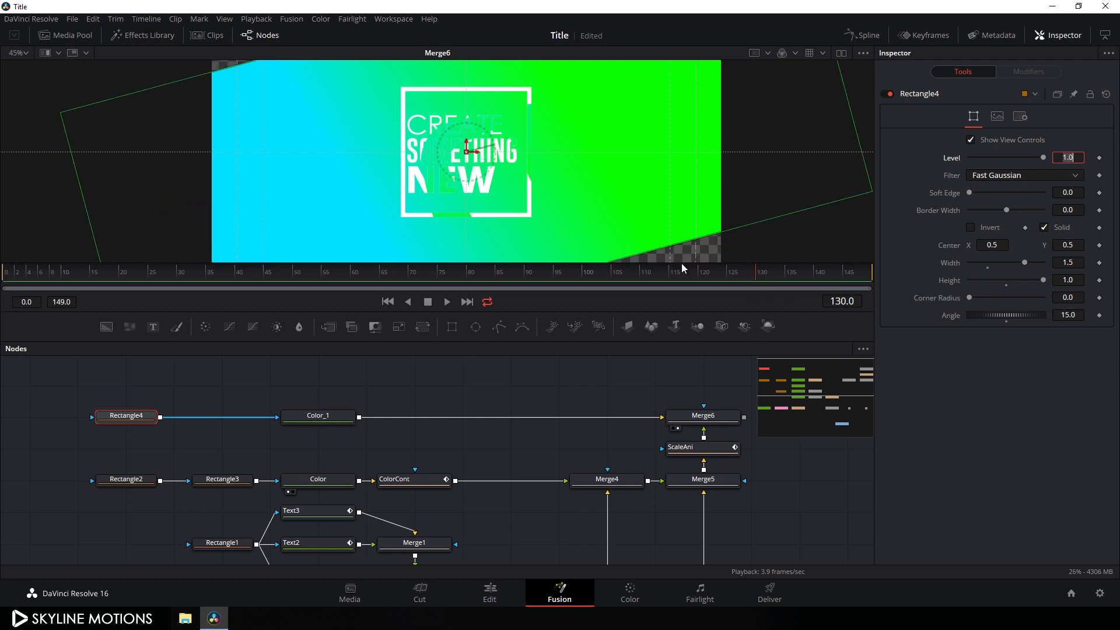
# Invert the Rectangle4 mask so the gradient fills only the area outside the rectangle.
pyautogui.scroll(-2, 547, 215)
pyautogui.moveTo(608, 205); pyautogui.dragTo(575, 167)
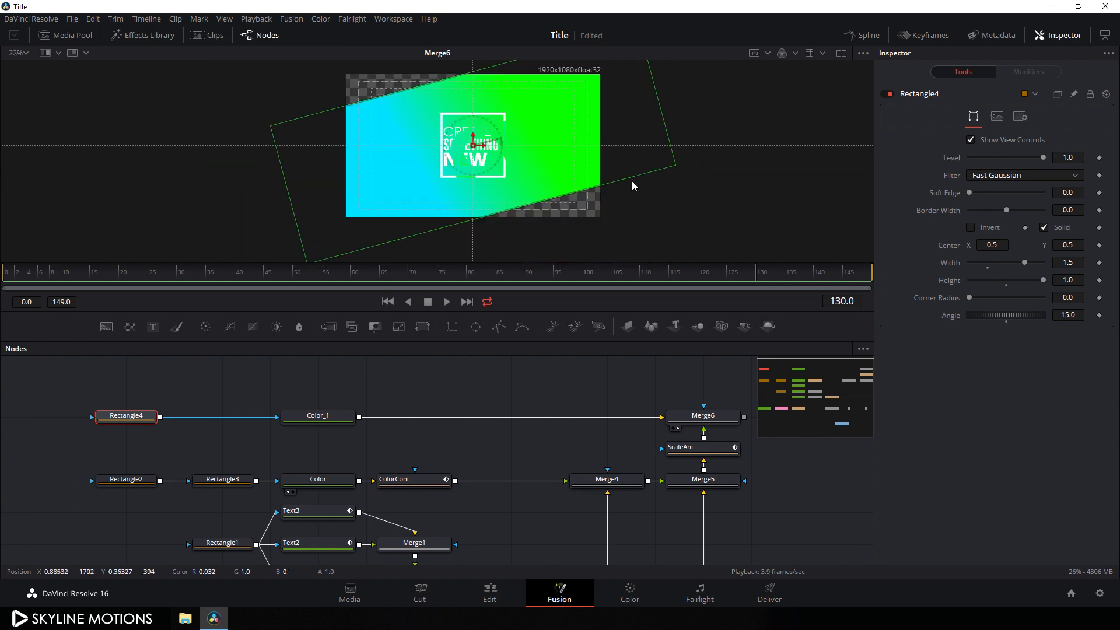
pyautogui.click(970, 228)
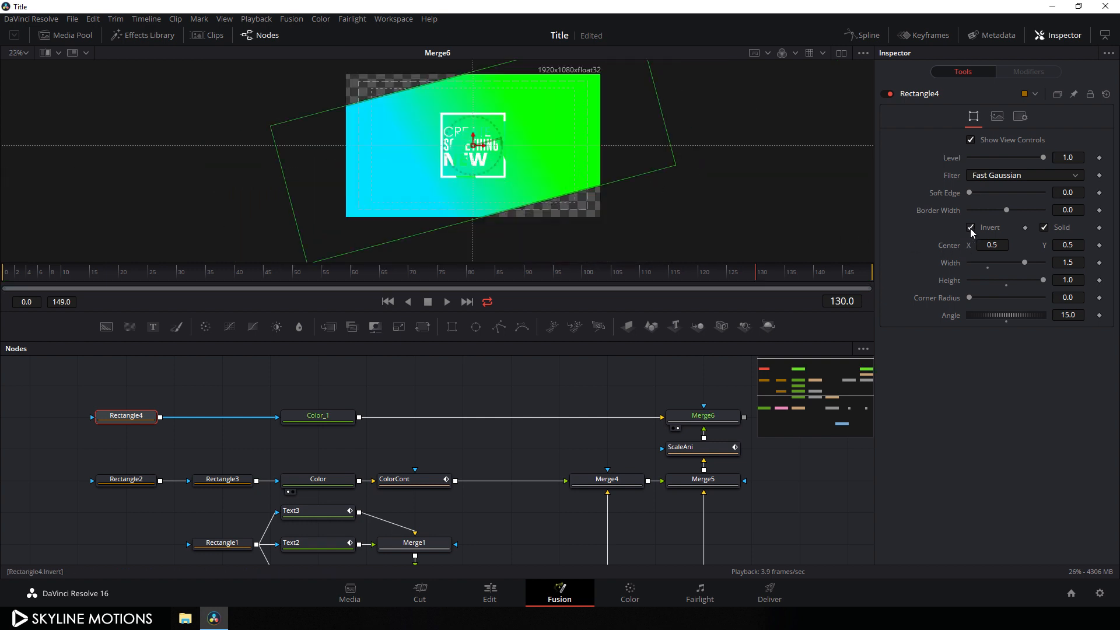
pyautogui.moveTo(477, 161); pyautogui.dragTo(459, 183)
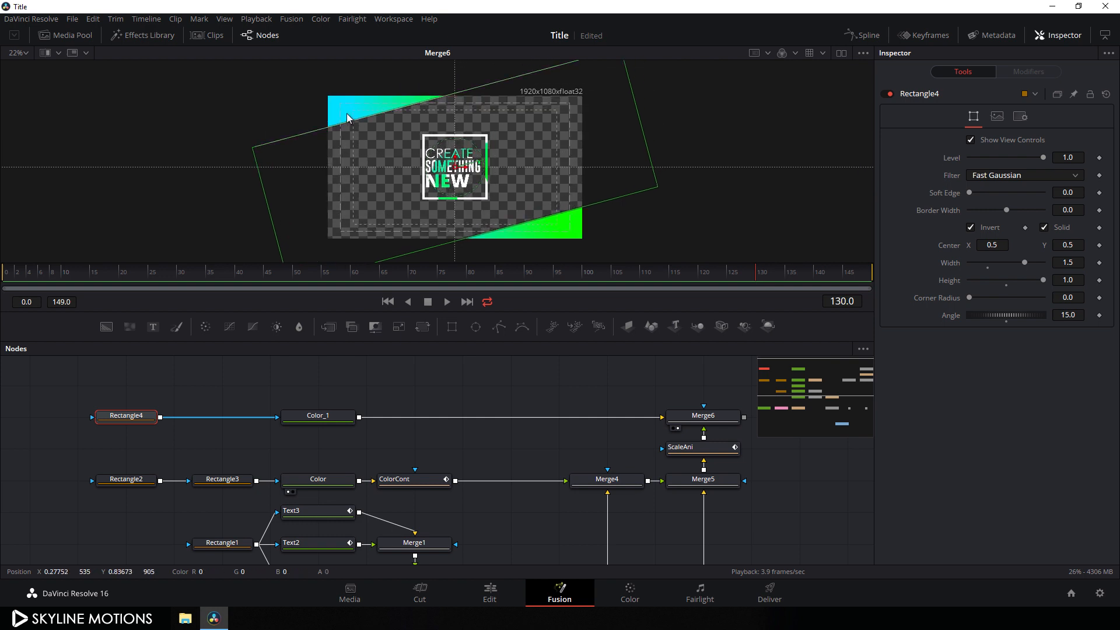
pyautogui.click(445, 379)
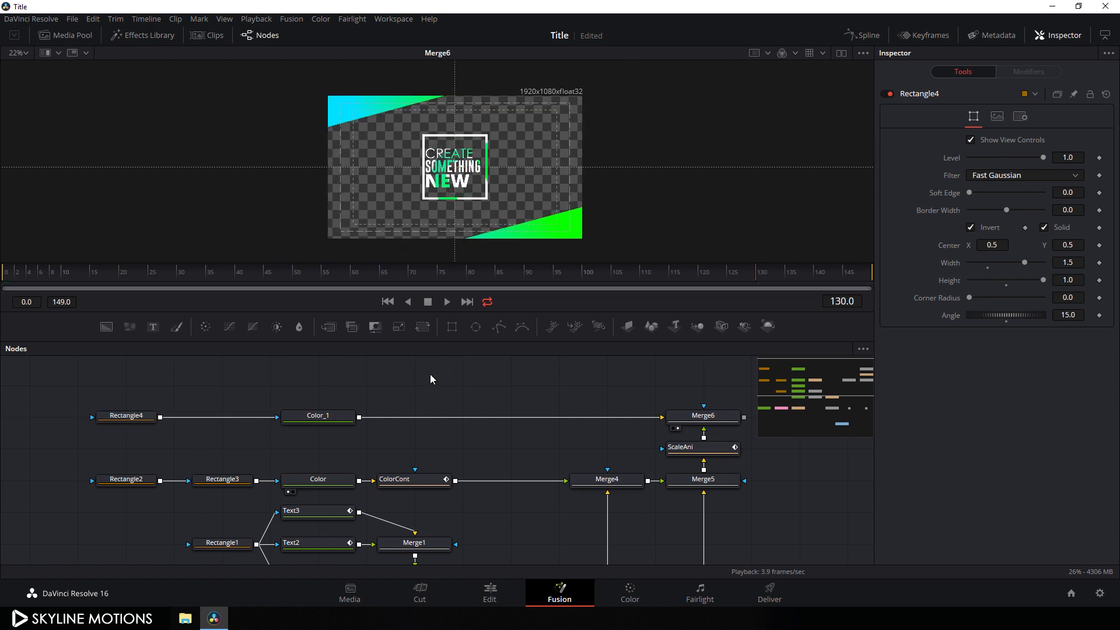
# Keyframe the Rectangle4 mask's Angle at 15 on frame 149 and 20 on frame 0.
pyautogui.click(147, 418)
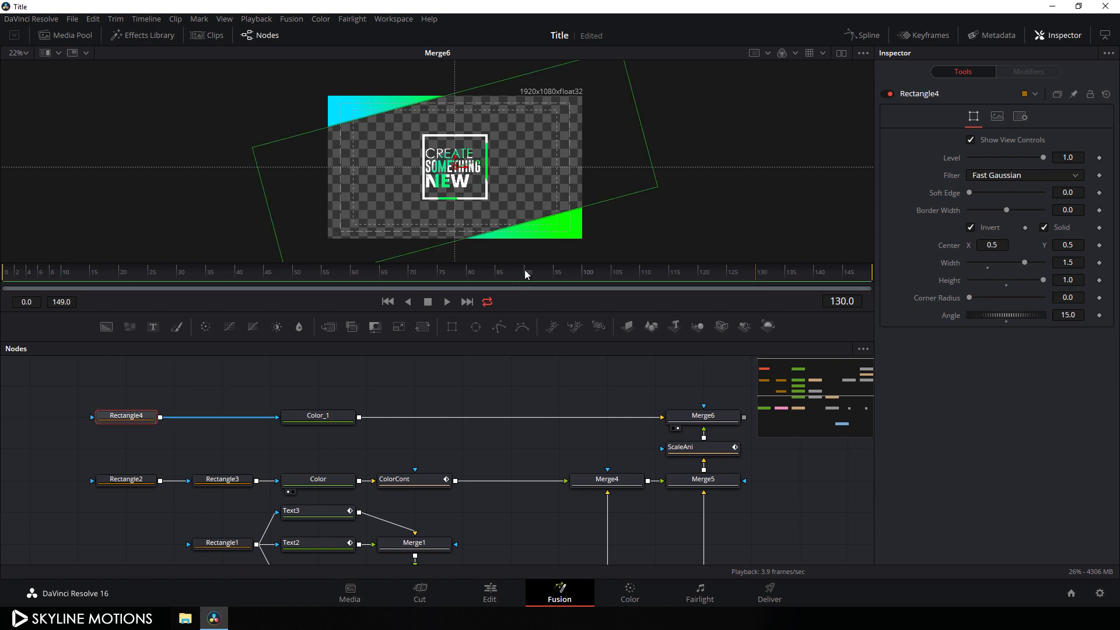
pyautogui.rightClick(952, 318)
pyautogui.click(960, 325)
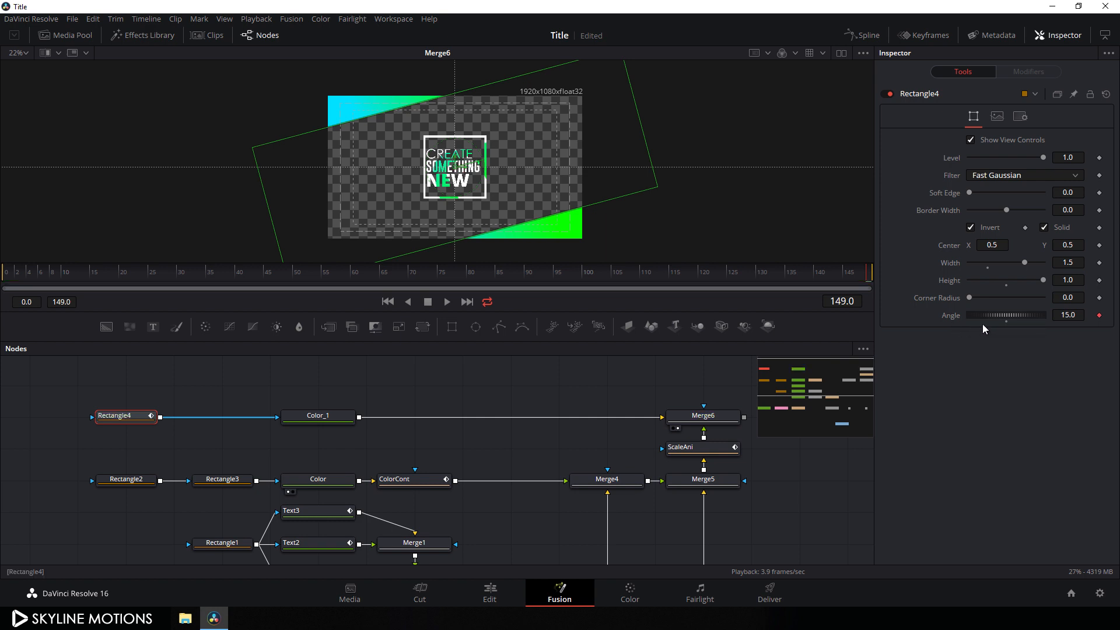
pyautogui.moveTo(488, 275); pyautogui.dragTo(1, 296)
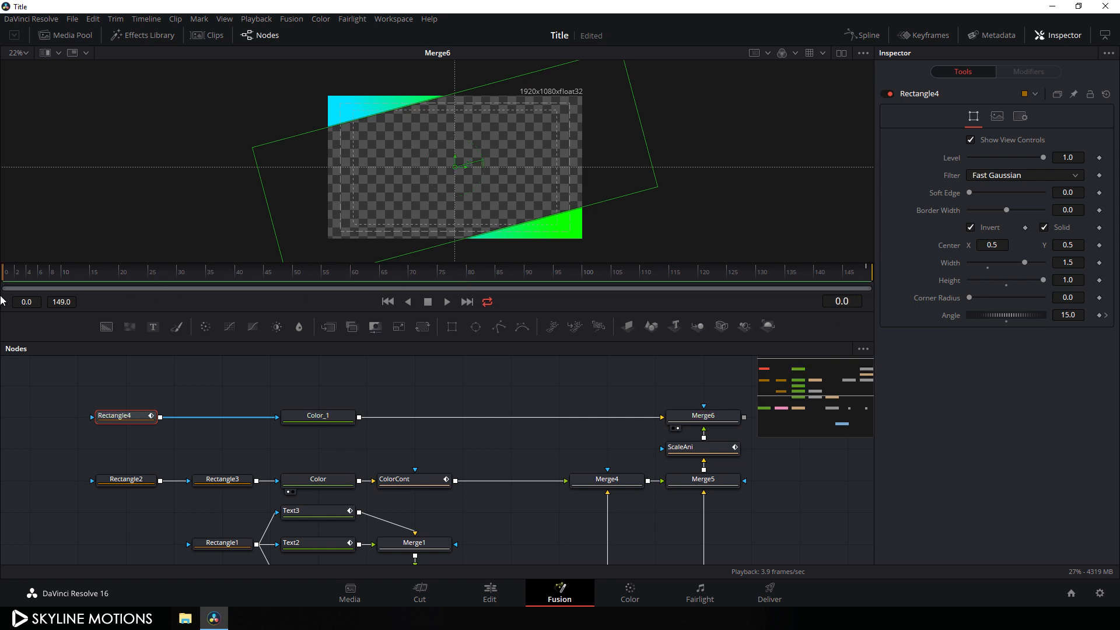
pyautogui.click(1070, 315)
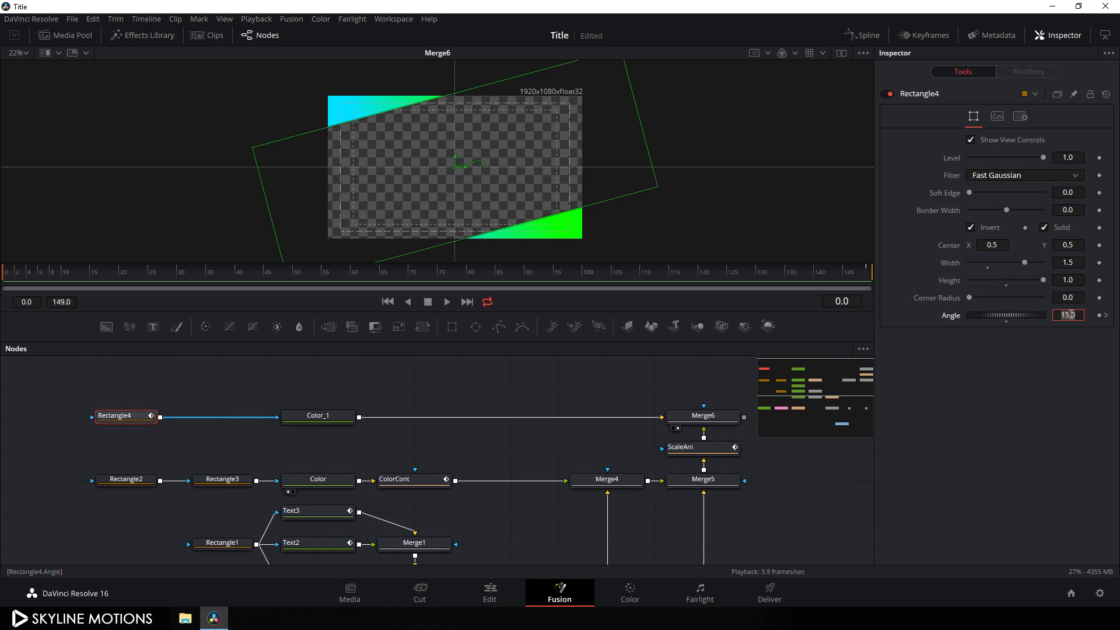
pyautogui.write('20')
pyautogui.press('Tab')
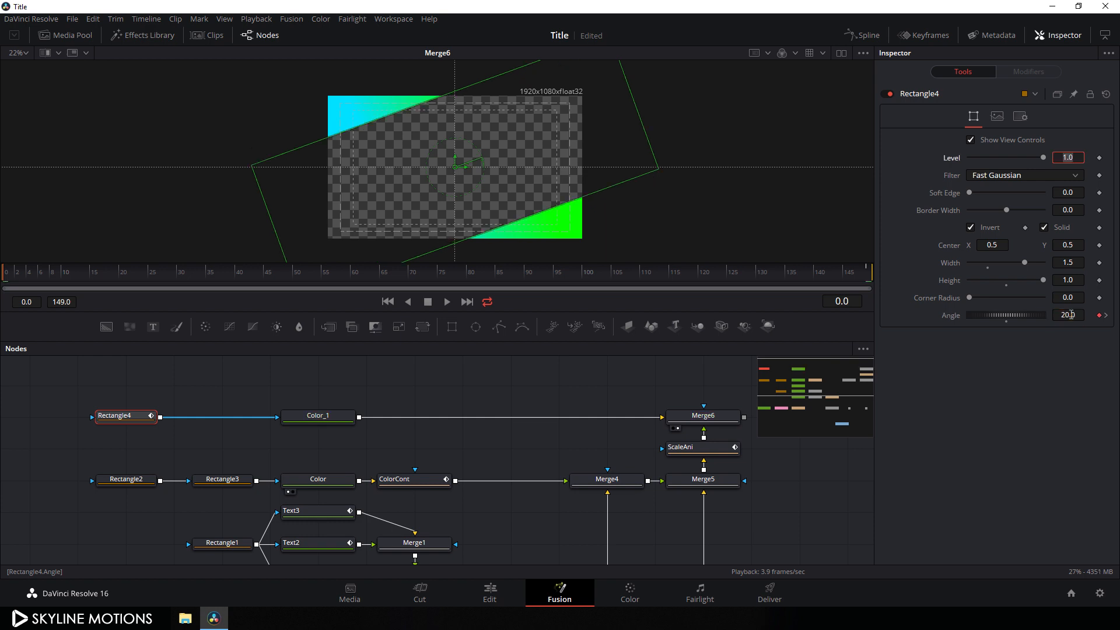
# Scrub the animation from the start to frame 126 to check the rotation of the gradient corners.
pyautogui.moveTo(88, 274); pyautogui.dragTo(738, 277)
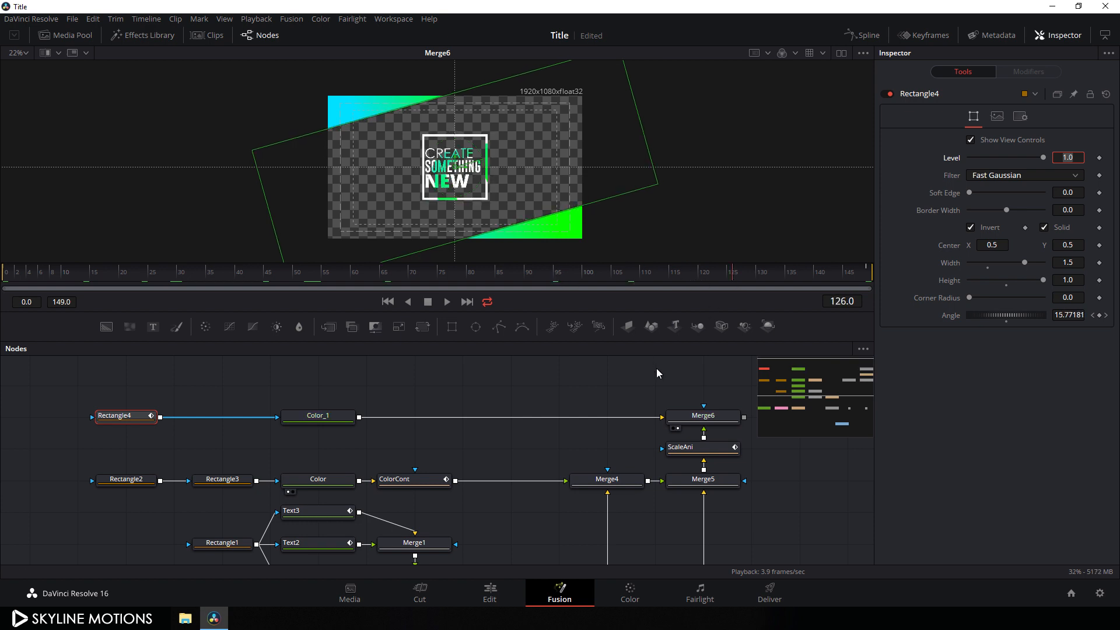
pyautogui.moveTo(710, 376); pyautogui.dragTo(685, 383)
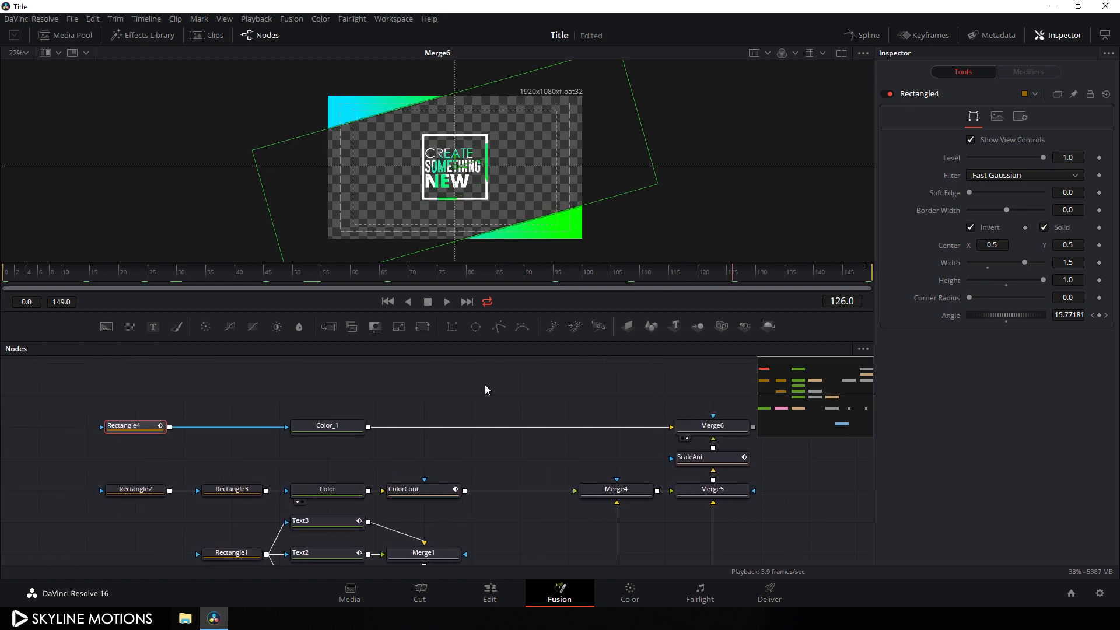
pyautogui.moveTo(485, 385); pyautogui.dragTo(480, 382)
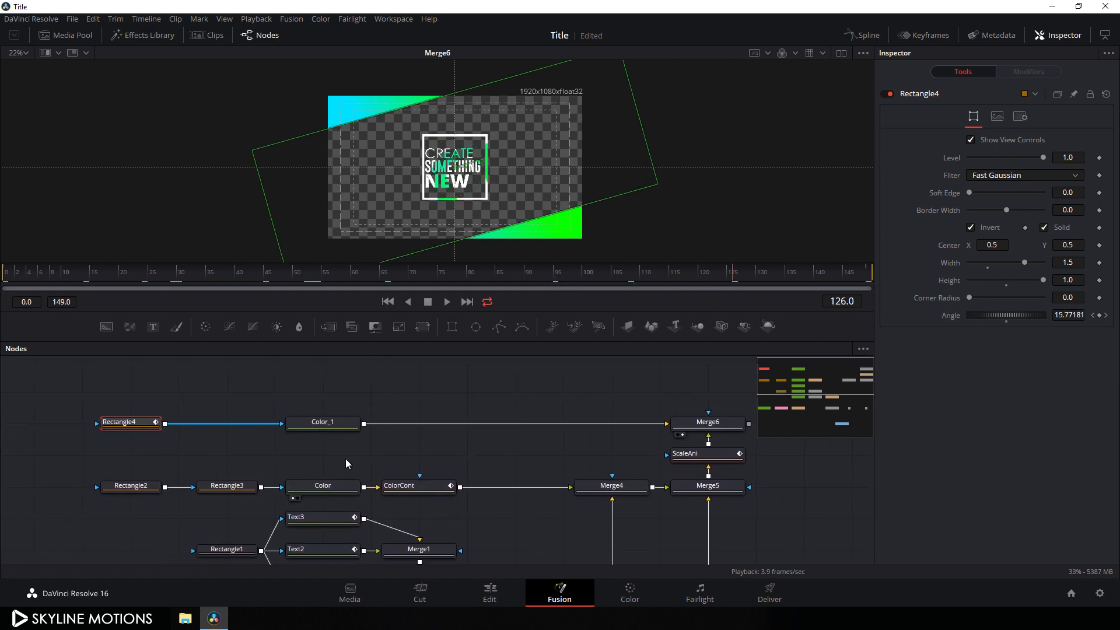
# Delete the Color_1 node and paste an instance of the Color node in its place.
pyautogui.click(343, 431)
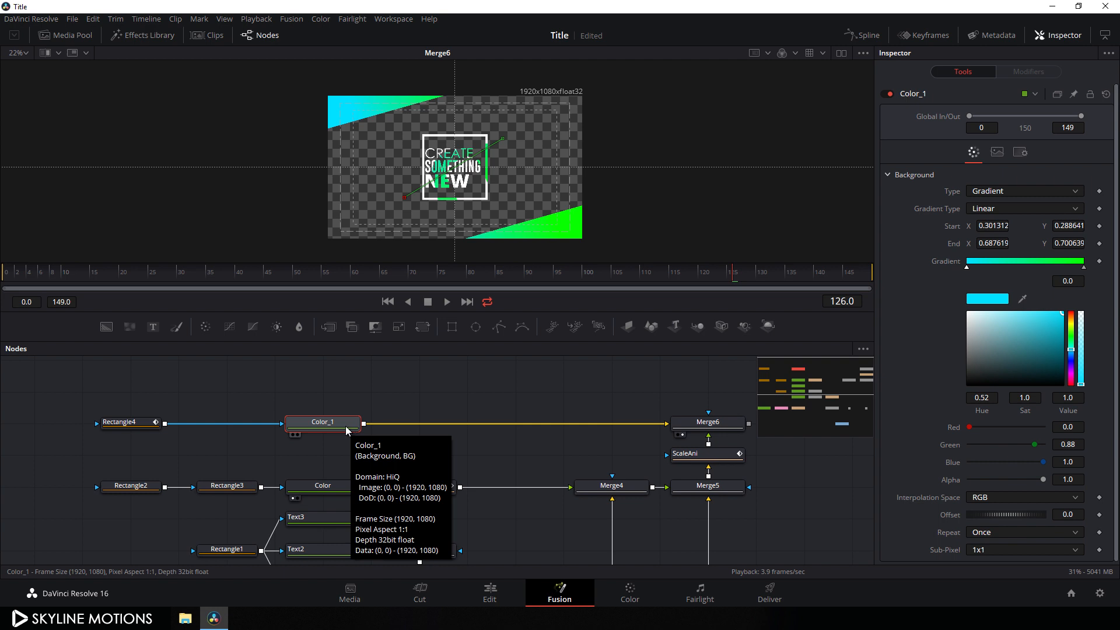
pyautogui.press('Delete')
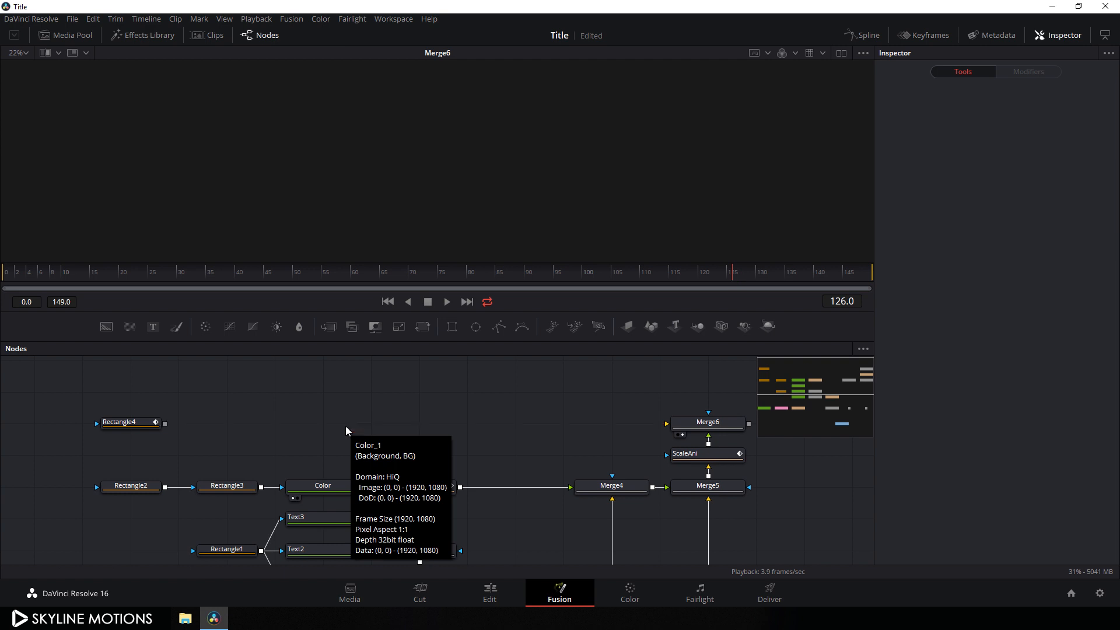
pyautogui.click(328, 486)
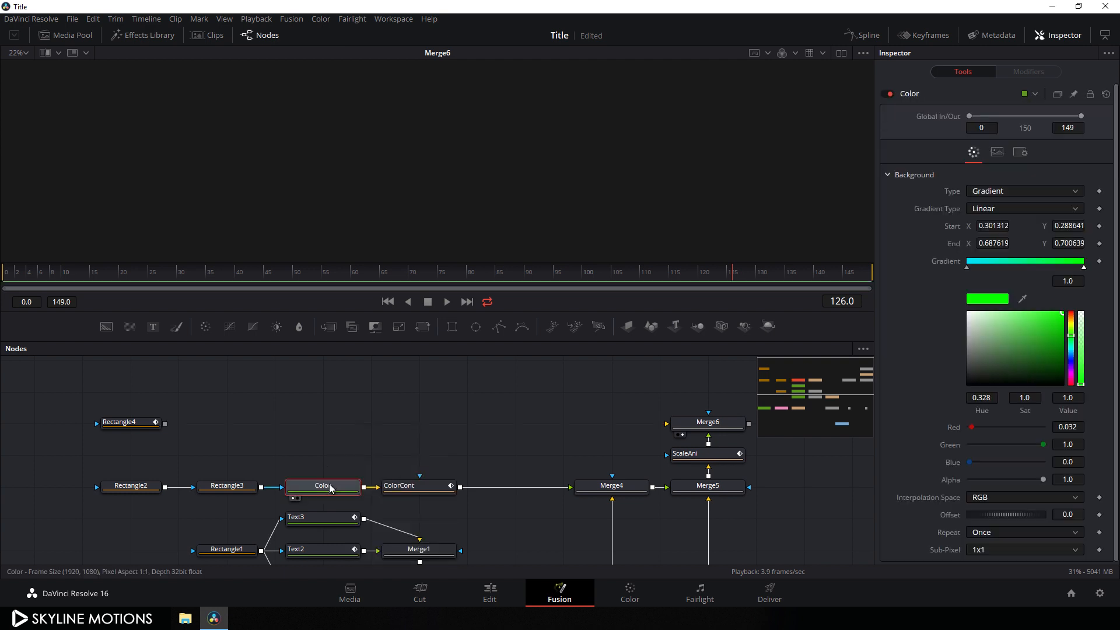
pyautogui.rightClick(320, 440)
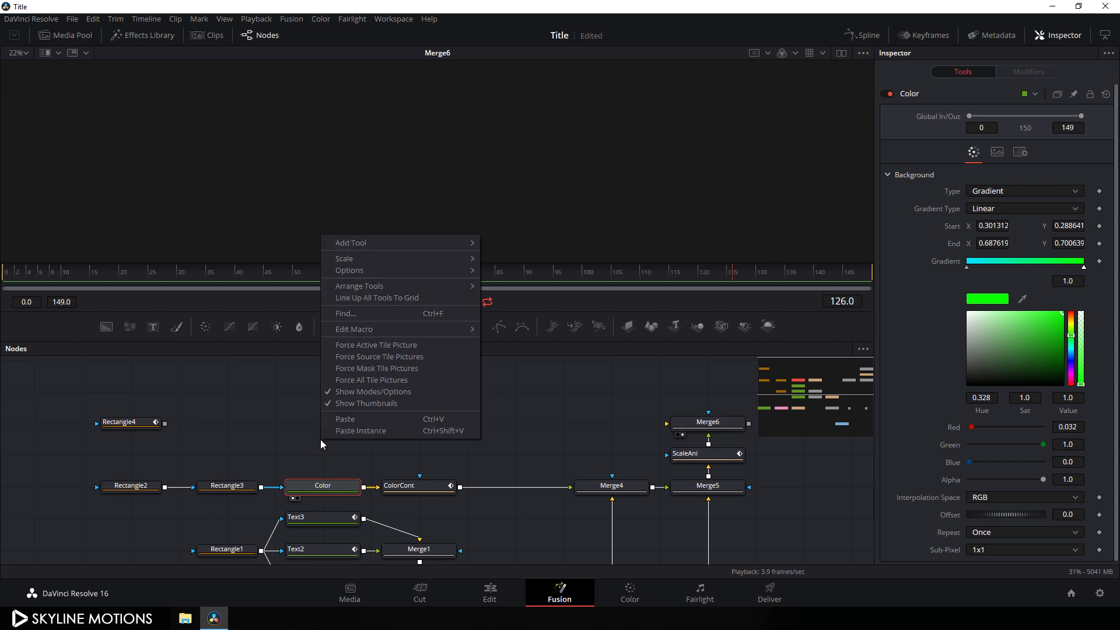
pyautogui.click(352, 430)
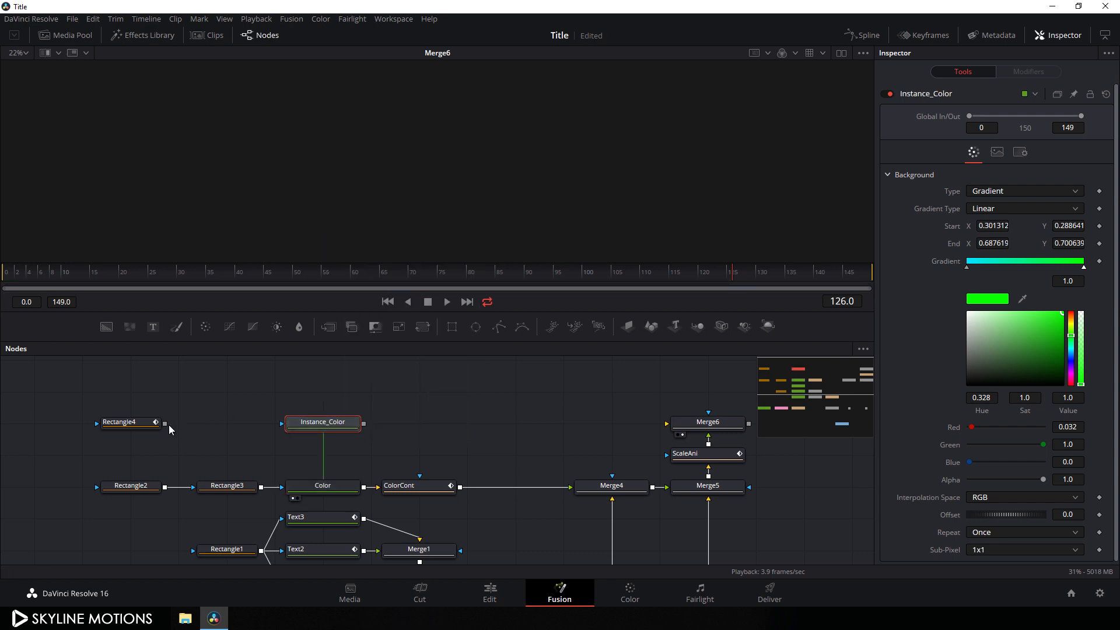
# Connect Rectangle4 as the mask of Instance_Color and feed Instance_Color into Merge6's background input.
pyautogui.moveTo(165, 424); pyautogui.dragTo(187, 392)
pyautogui.moveTo(276, 408); pyautogui.dragTo(282, 423)
pyautogui.hscroll(2, 534, 426)
pyautogui.moveTo(643, 425); pyautogui.dragTo(330, 422)
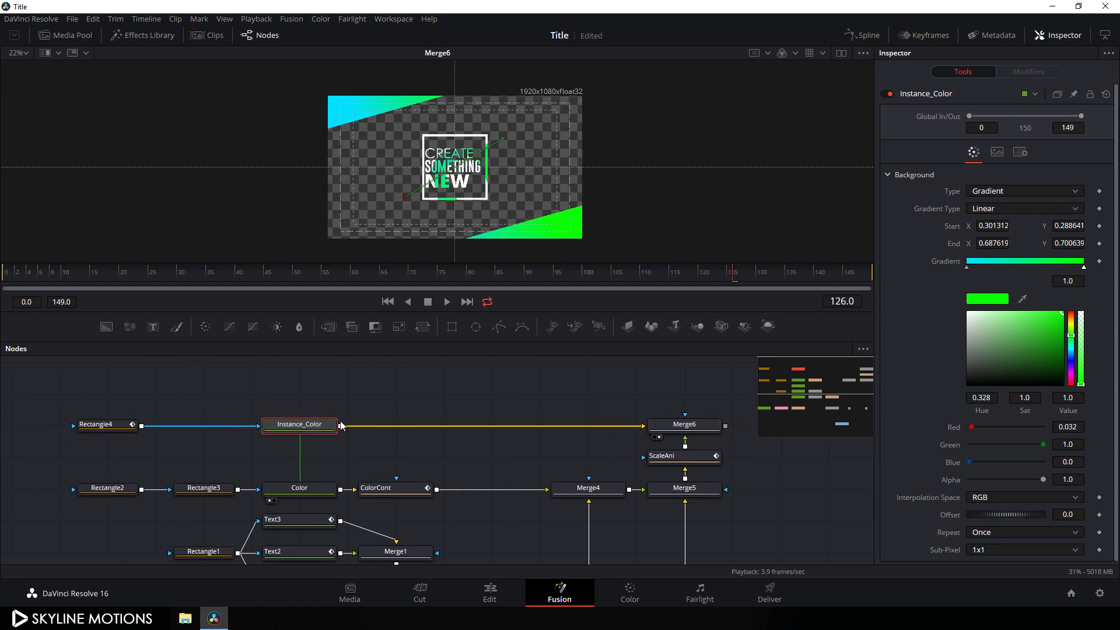
# Try a different gradient colour on the original Color node, and undo the change.
pyautogui.click(320, 488)
pyautogui.moveTo(1072, 344)
pyautogui.mouseDown()
pyautogui.moveTo(1073, 329)
pyautogui.moveTo(1077, 357)
pyautogui.mouseUp()
pyautogui.hotkey('ctrl', 'z')
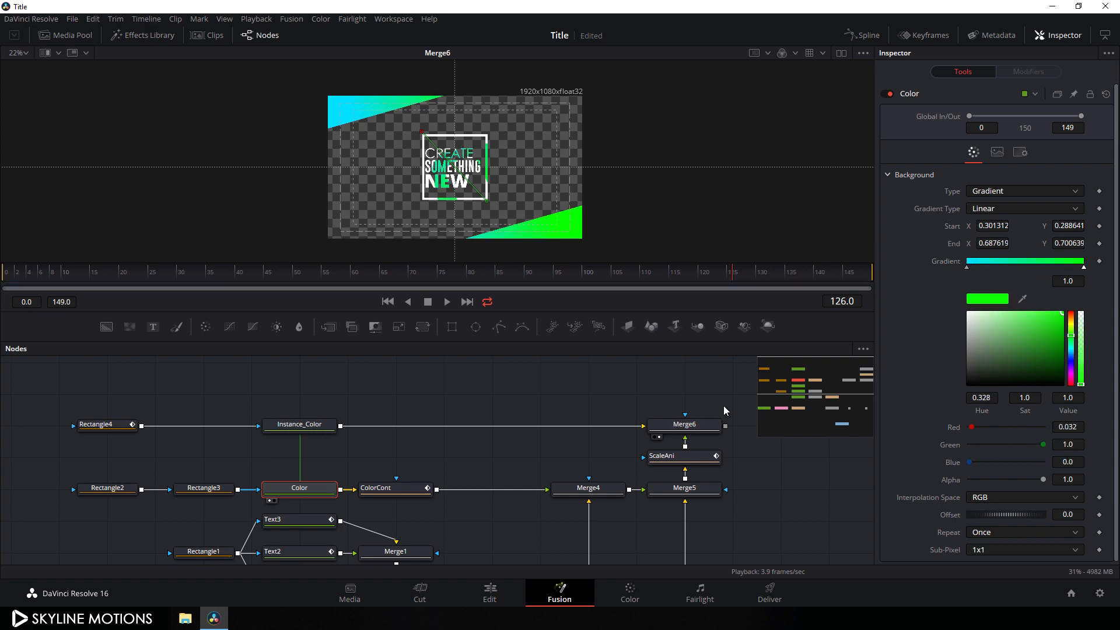
# Add a Drop Shadow node after Merge6, in line with it, and show its output in the viewer.
pyautogui.moveTo(596, 403); pyautogui.dragTo(465, 391)
pyautogui.click(593, 390)
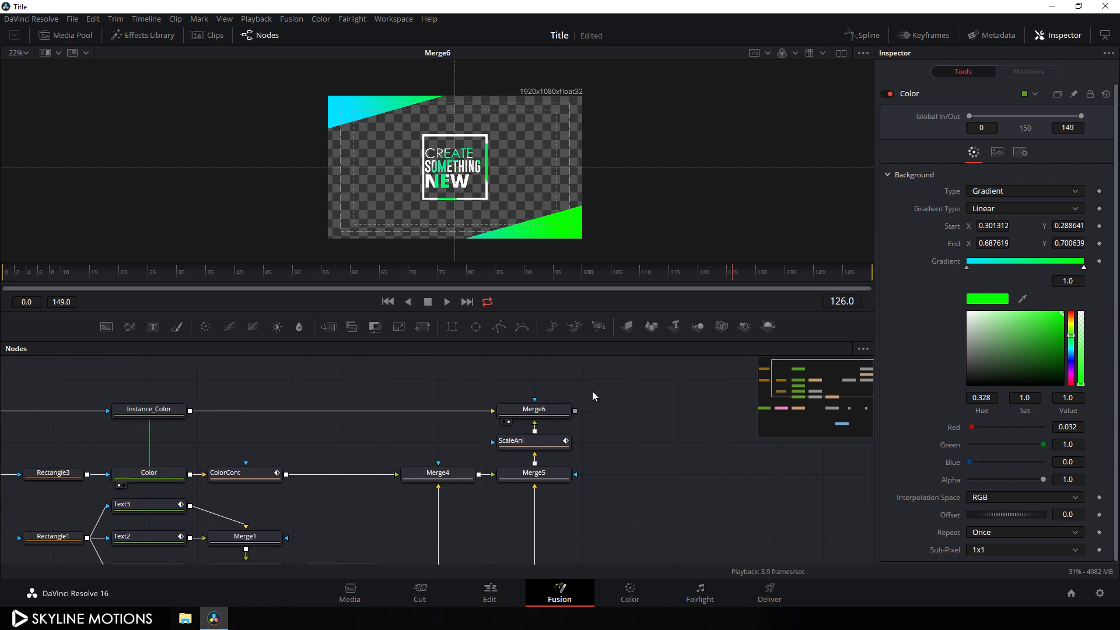
pyautogui.click(554, 417)
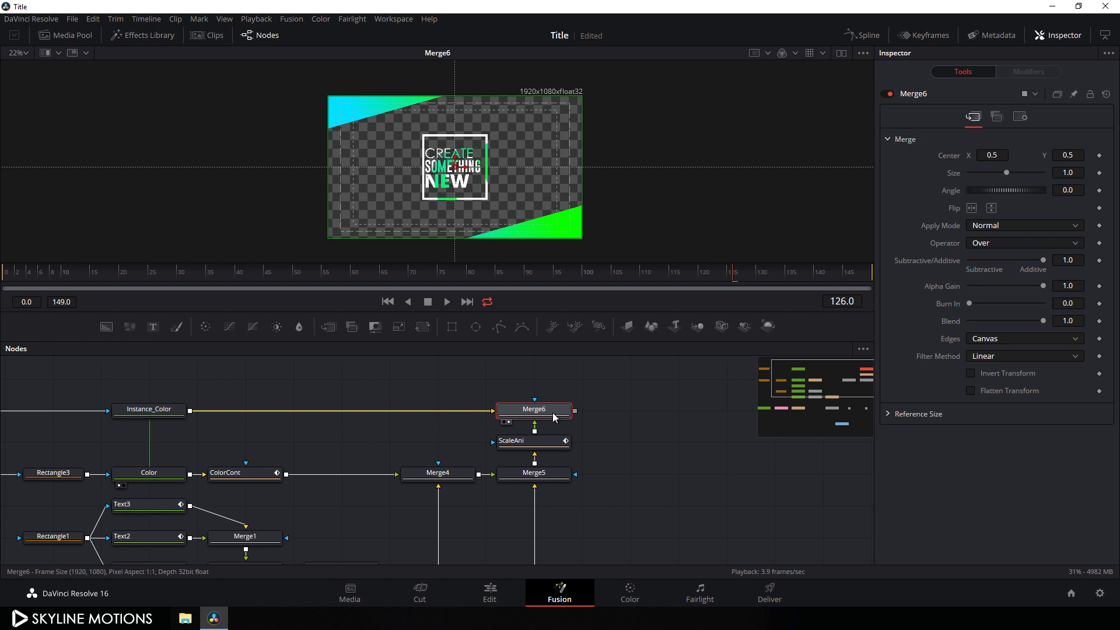
pyautogui.hotkey('shift', 'space')
pyautogui.write('paint')
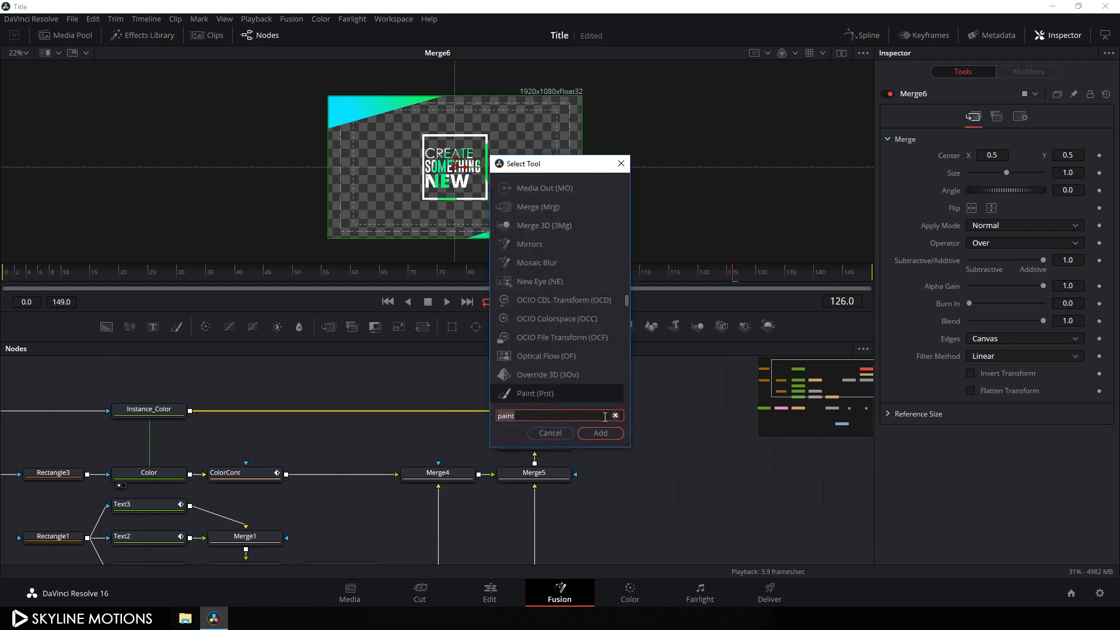
pyautogui.click(616, 415)
pyautogui.write('drop')
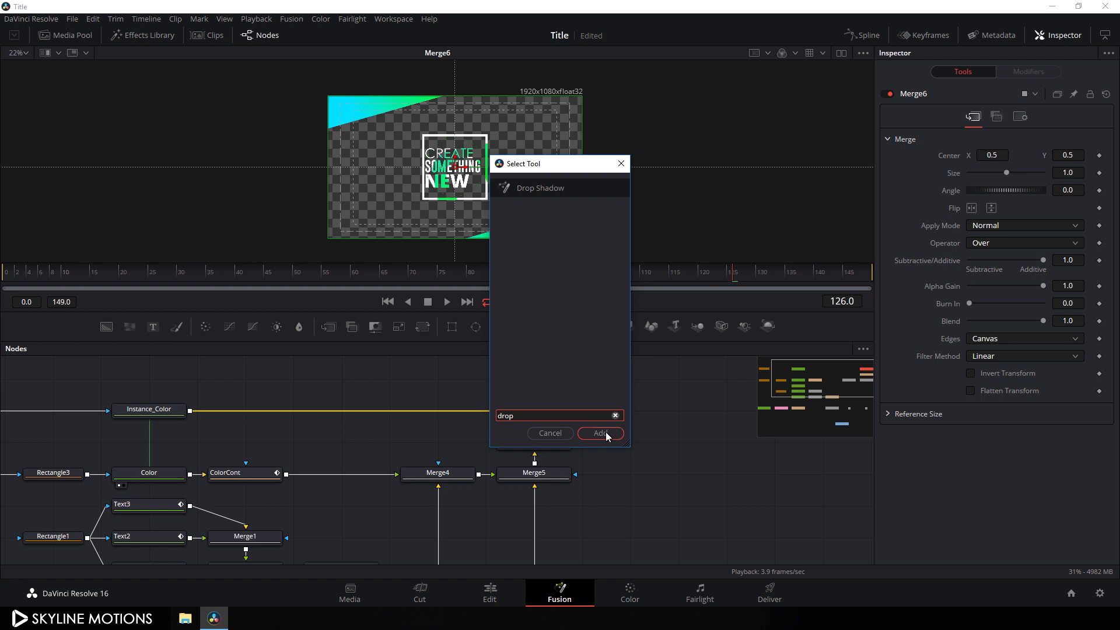
pyautogui.click(606, 432)
pyautogui.moveTo(531, 386); pyautogui.dragTo(538, 107)
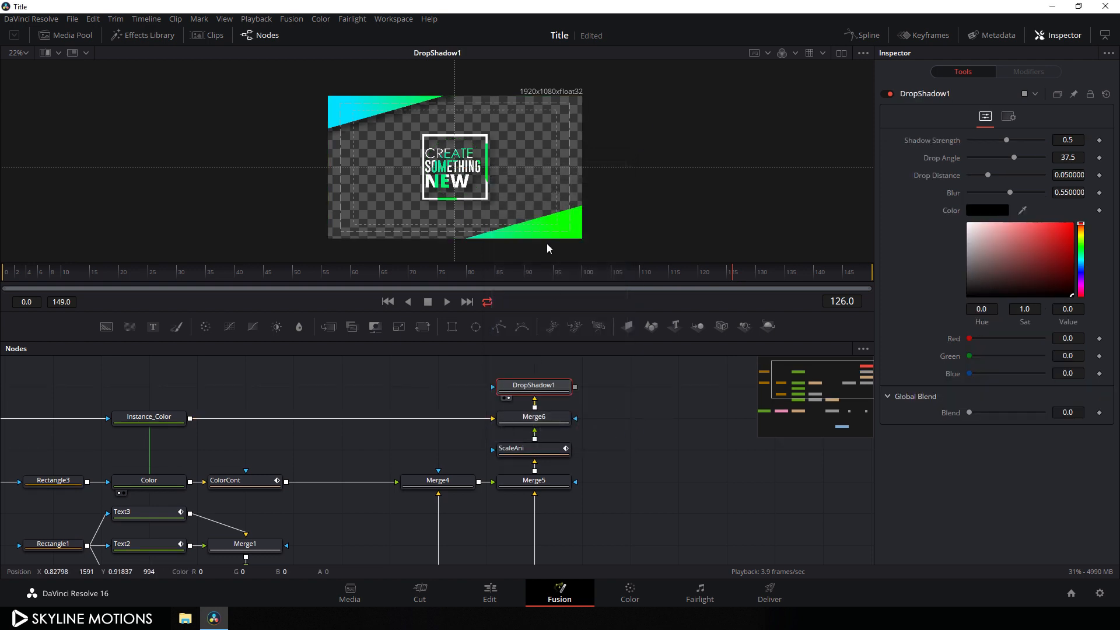
pyautogui.moveTo(560, 390); pyautogui.dragTo(646, 424)
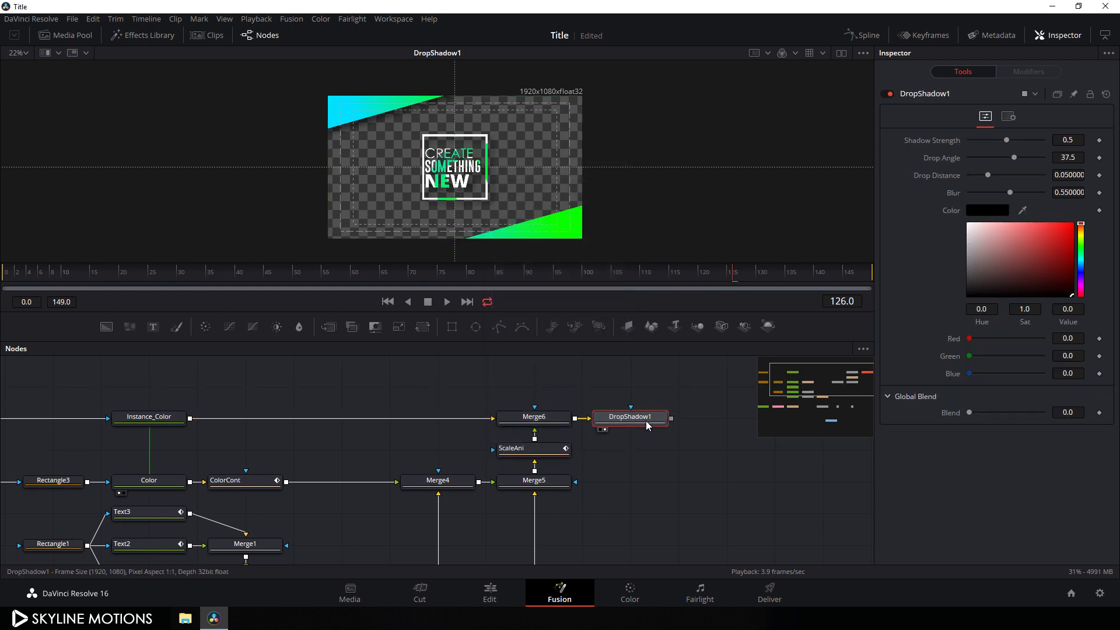
# Rename the DropShadow1 node as Shadow and set its Drop Distance to 0.
pyautogui.press('F2')
pyautogui.click(498, 324)
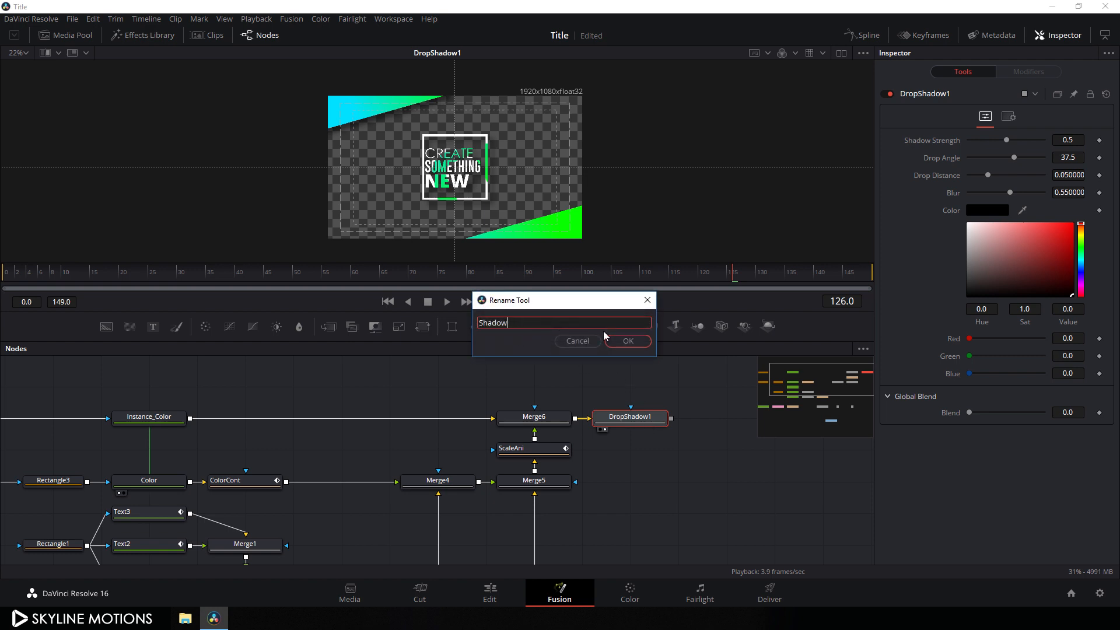
pyautogui.click(619, 341)
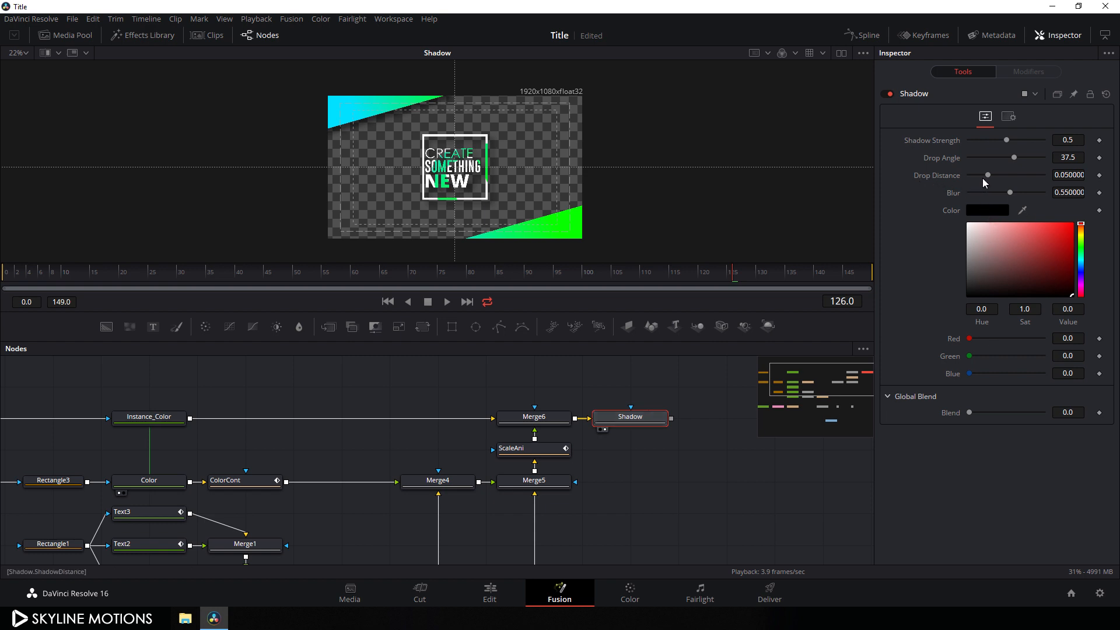
pyautogui.moveTo(986, 174); pyautogui.dragTo(927, 179)
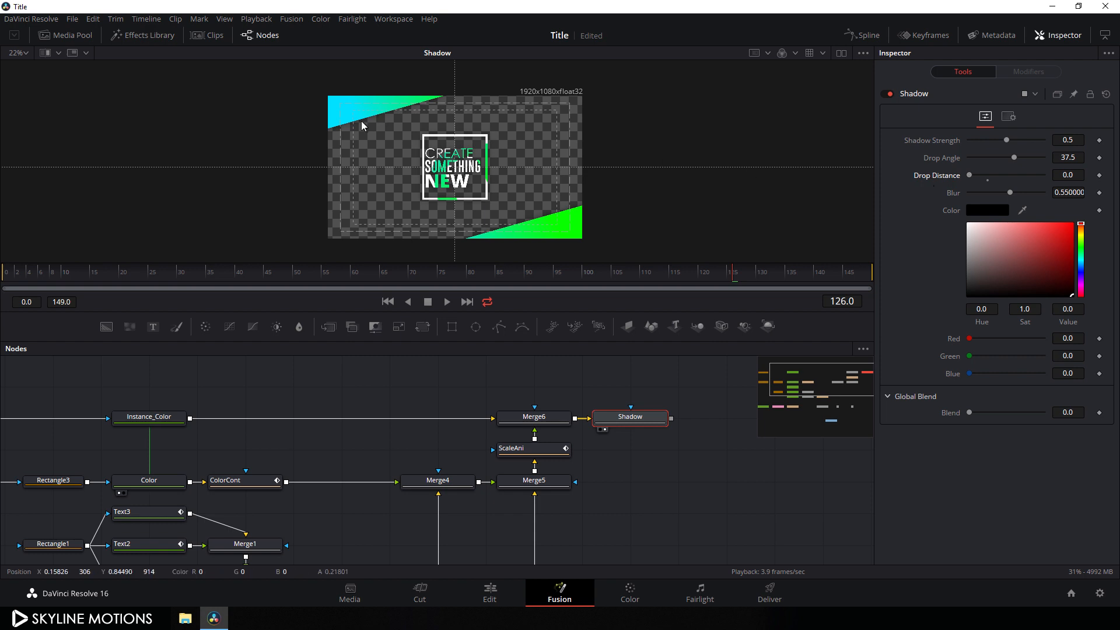
pyautogui.scroll(2, 380, 157)
# Add a Background node near Shadow and set its solid colour to dark grey with red, green and blue at 0.118.
pyautogui.moveTo(675, 461); pyautogui.dragTo(578, 463)
pyautogui.click(628, 408)
pyautogui.moveTo(622, 377); pyautogui.dragTo(620, 393)
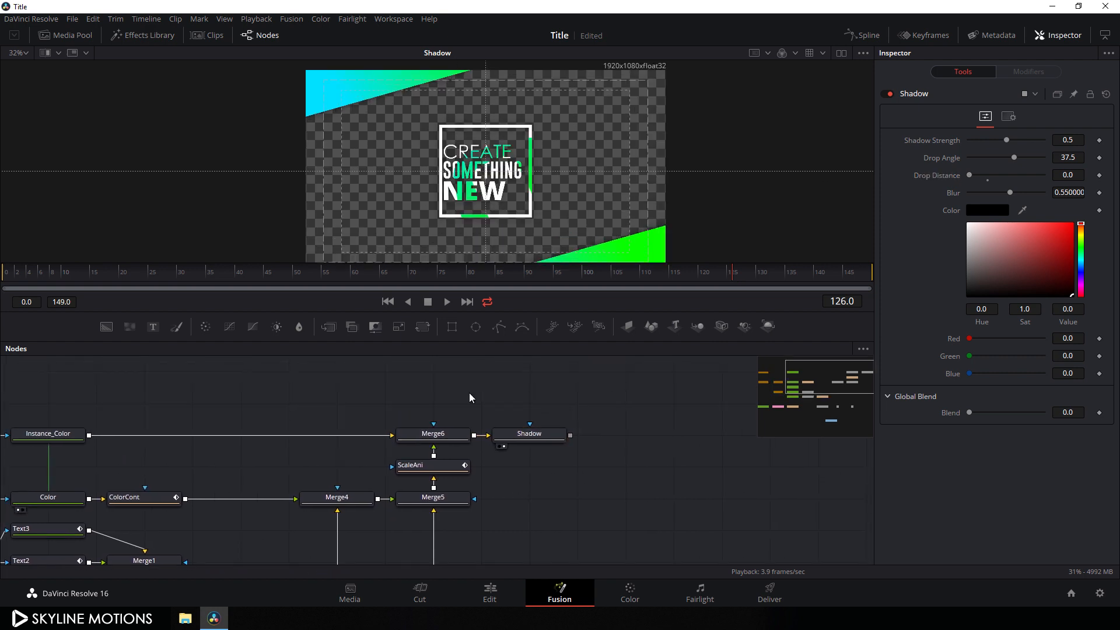
pyautogui.click(106, 327)
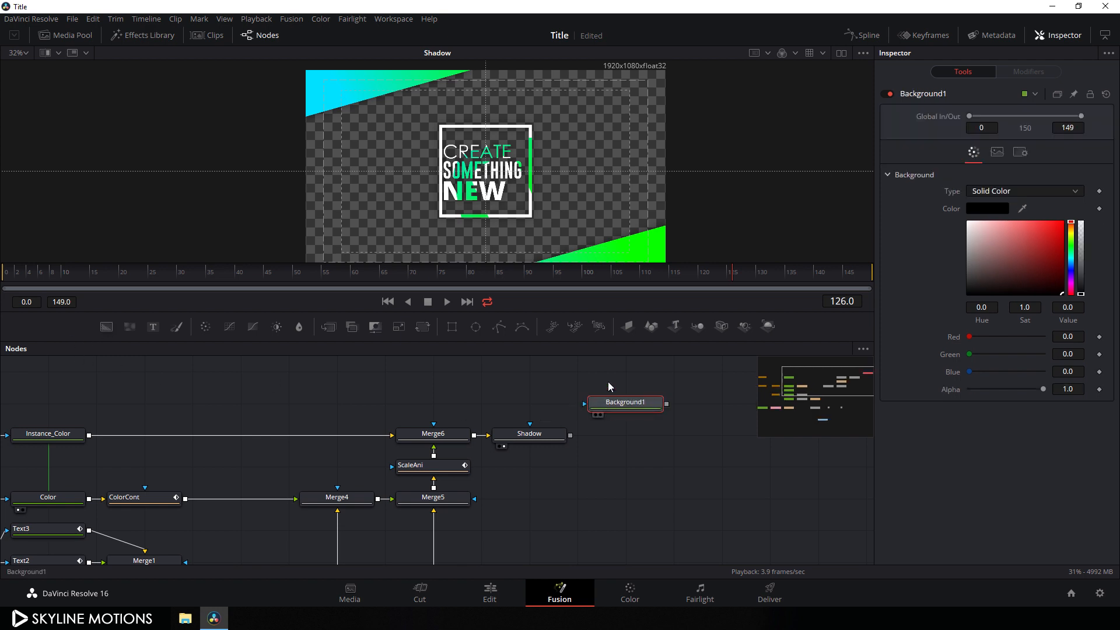
pyautogui.press('1')
pyautogui.moveTo(1010, 282); pyautogui.dragTo(967, 287)
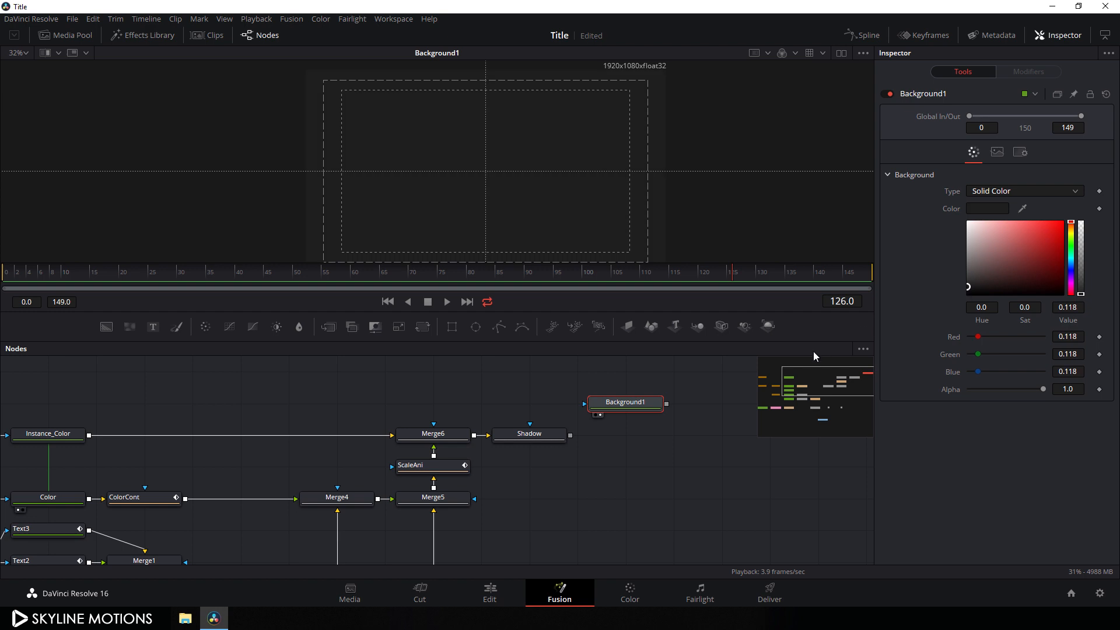
# Add a Merge node with Background1 as its background and Shadow as its foreground, and view its output.
pyautogui.moveTo(657, 405); pyautogui.dragTo(548, 404)
pyautogui.click(325, 330)
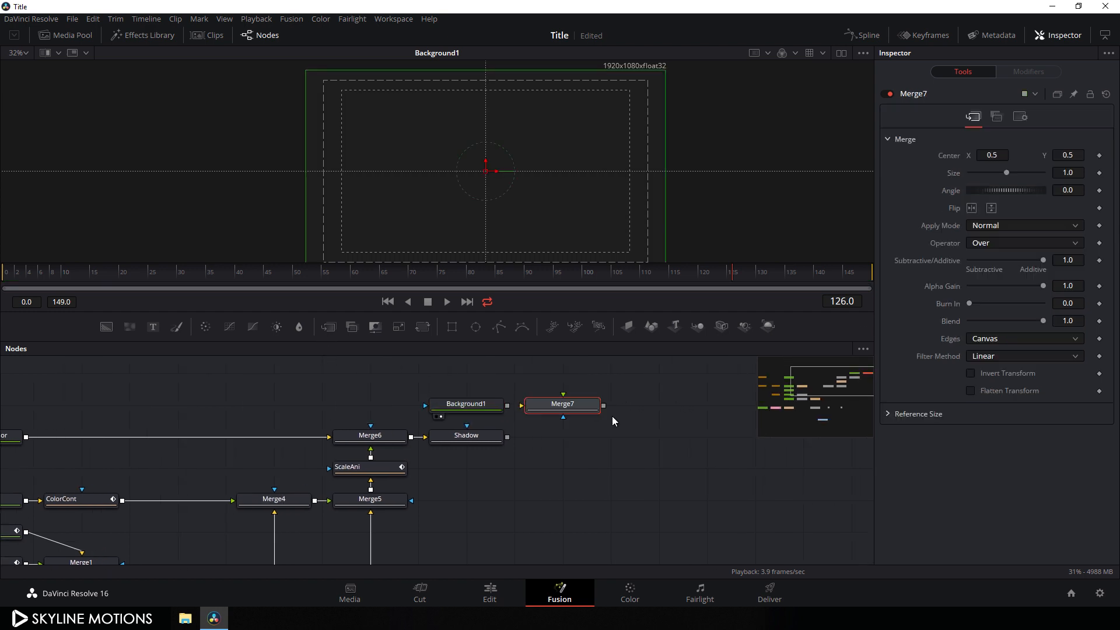
pyautogui.moveTo(521, 405); pyautogui.dragTo(465, 408)
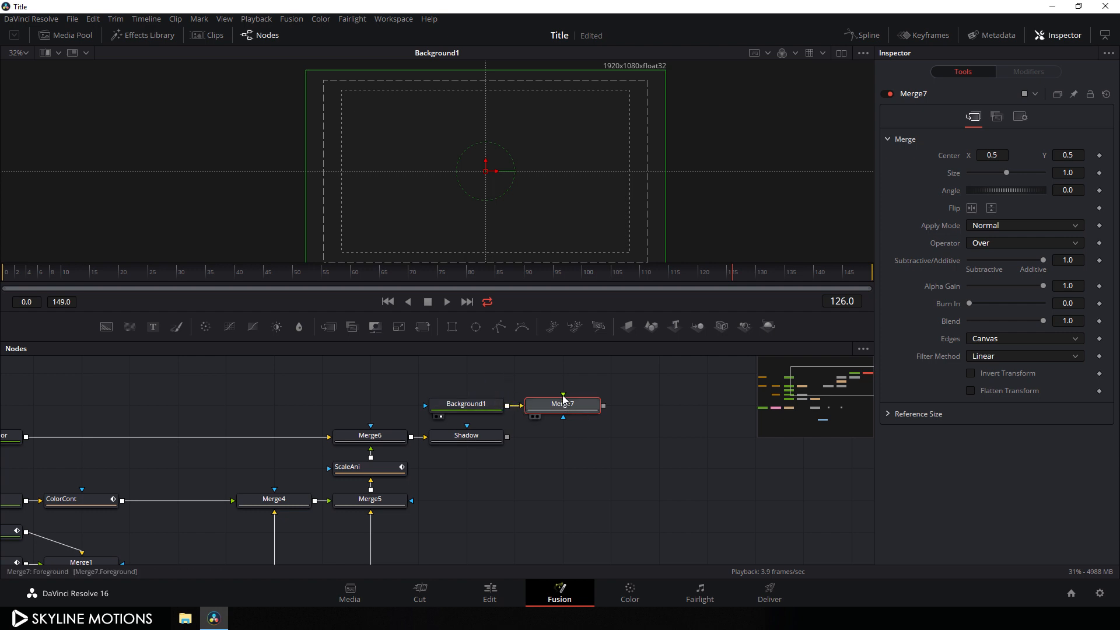
pyautogui.moveTo(563, 393); pyautogui.dragTo(477, 440)
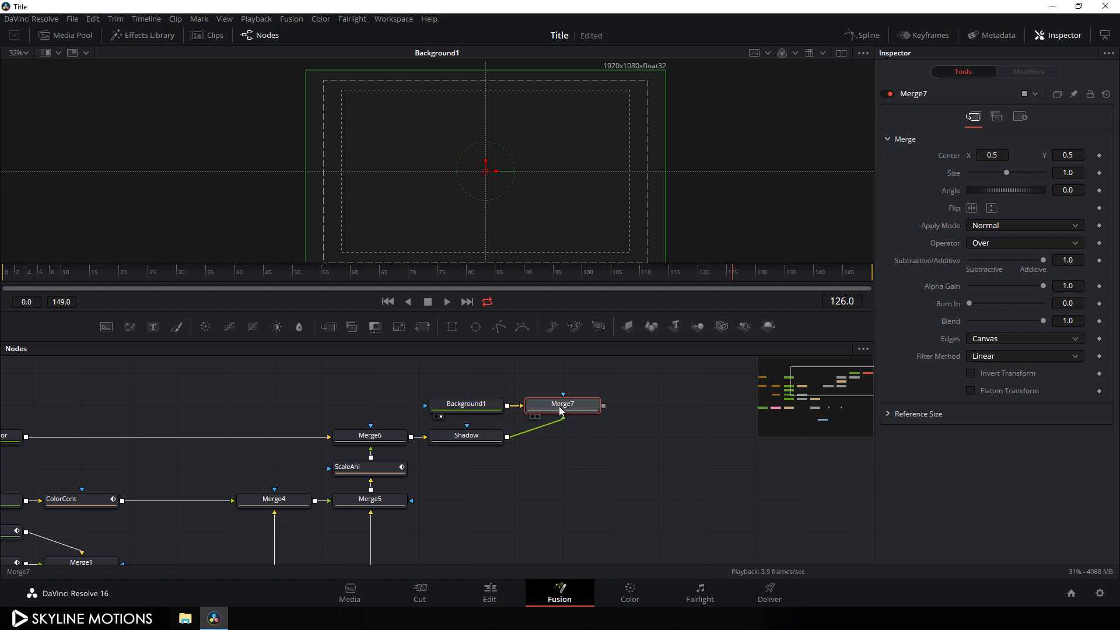
pyautogui.press('1')
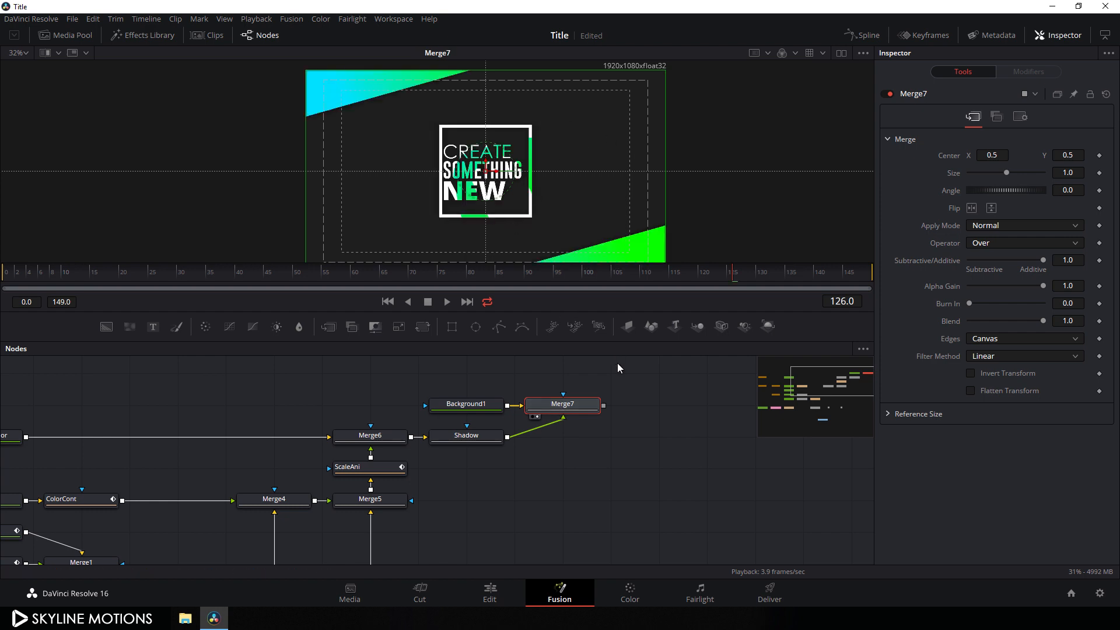
# Move MediaOut1 up beside Merge7 and connect Merge7's output to it.
pyautogui.moveTo(592, 509); pyautogui.dragTo(558, 373)
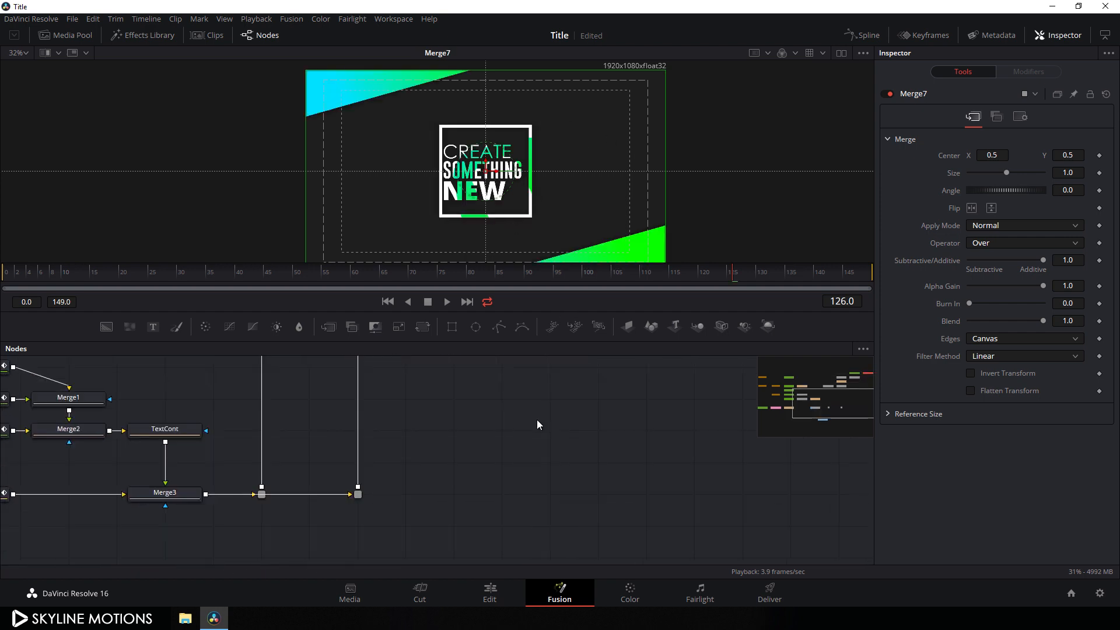
pyautogui.moveTo(546, 510); pyautogui.dragTo(550, 440)
pyautogui.moveTo(244, 511); pyautogui.dragTo(525, 455)
pyautogui.moveTo(626, 428); pyautogui.dragTo(585, 518)
pyautogui.moveTo(464, 542); pyautogui.dragTo(632, 445)
pyautogui.moveTo(657, 408); pyautogui.dragTo(599, 485)
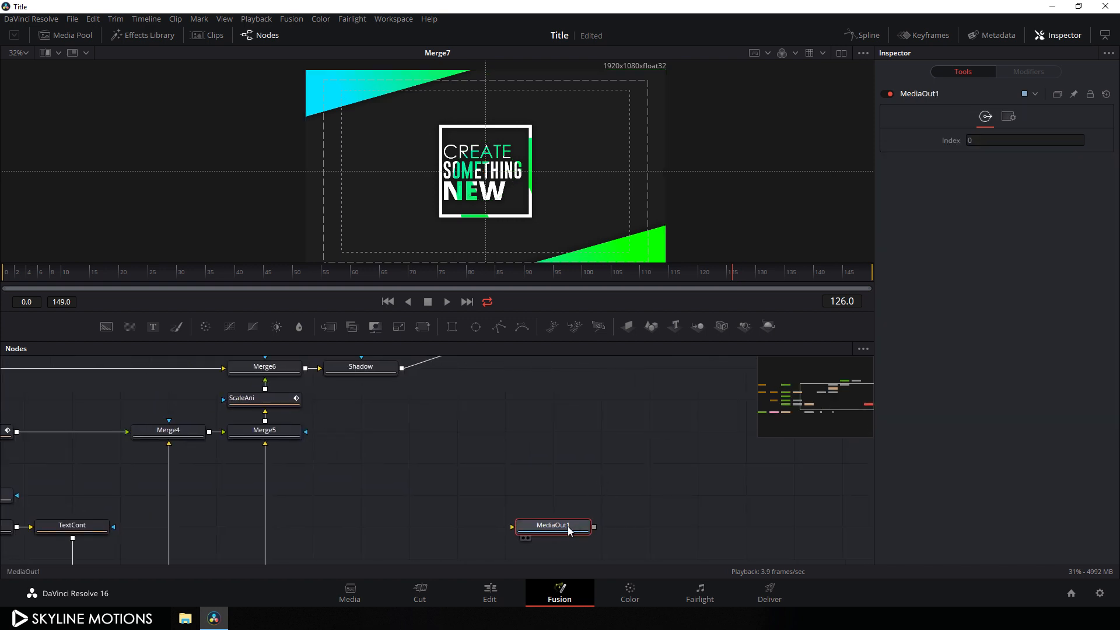
pyautogui.moveTo(568, 526); pyautogui.dragTo(590, 411)
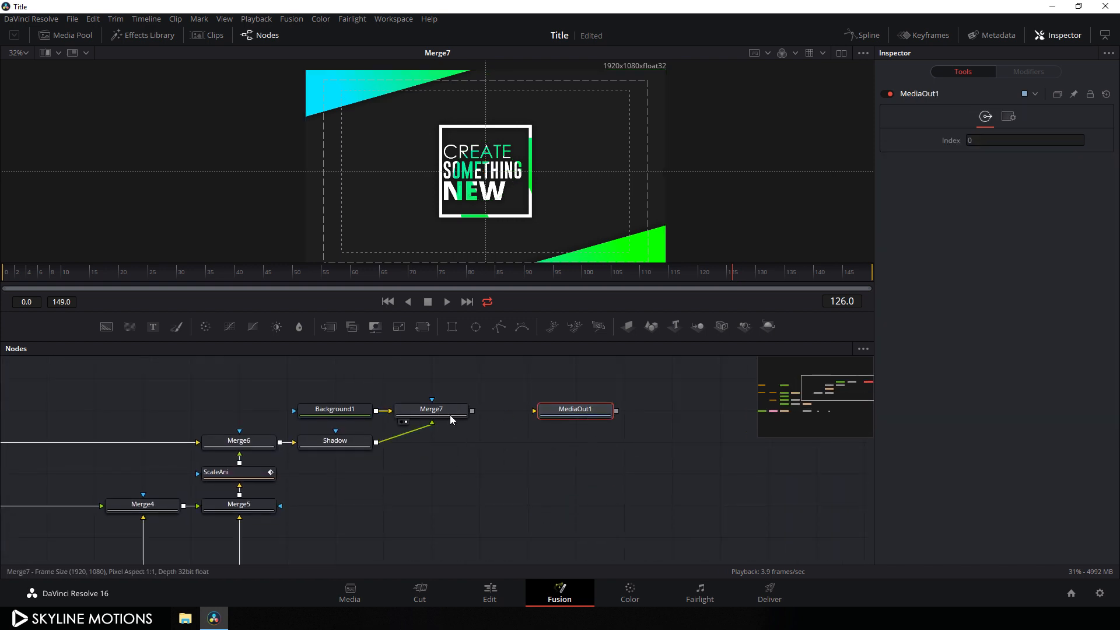
pyautogui.moveTo(473, 410); pyautogui.dragTo(583, 416)
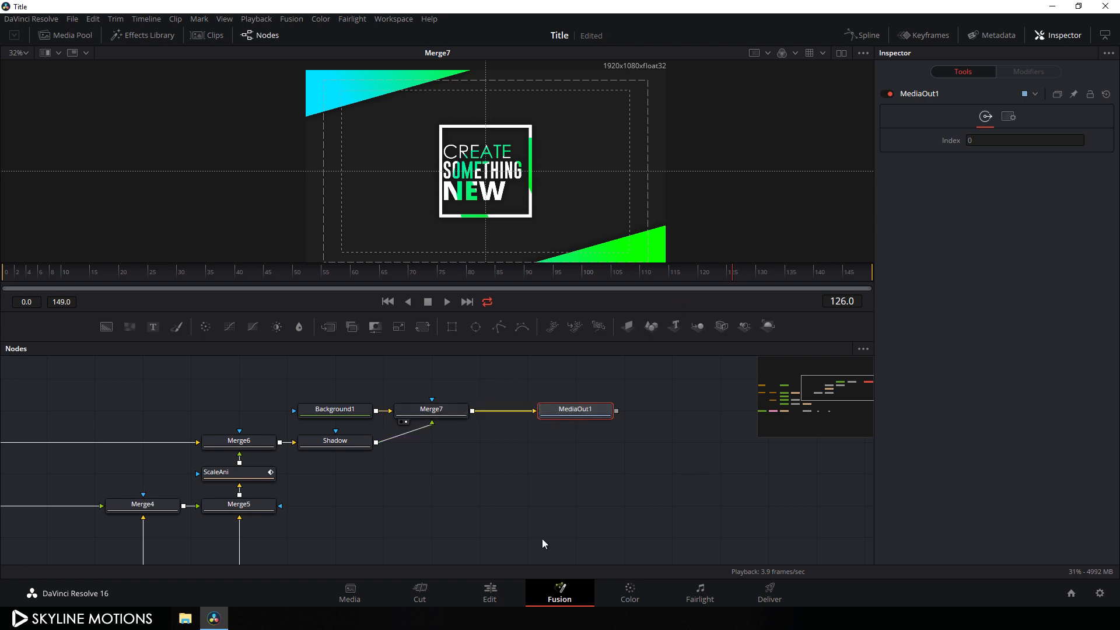
# Return to the edit timeline, scrub back to the start and play the finished title animation.
pyautogui.click(502, 590)
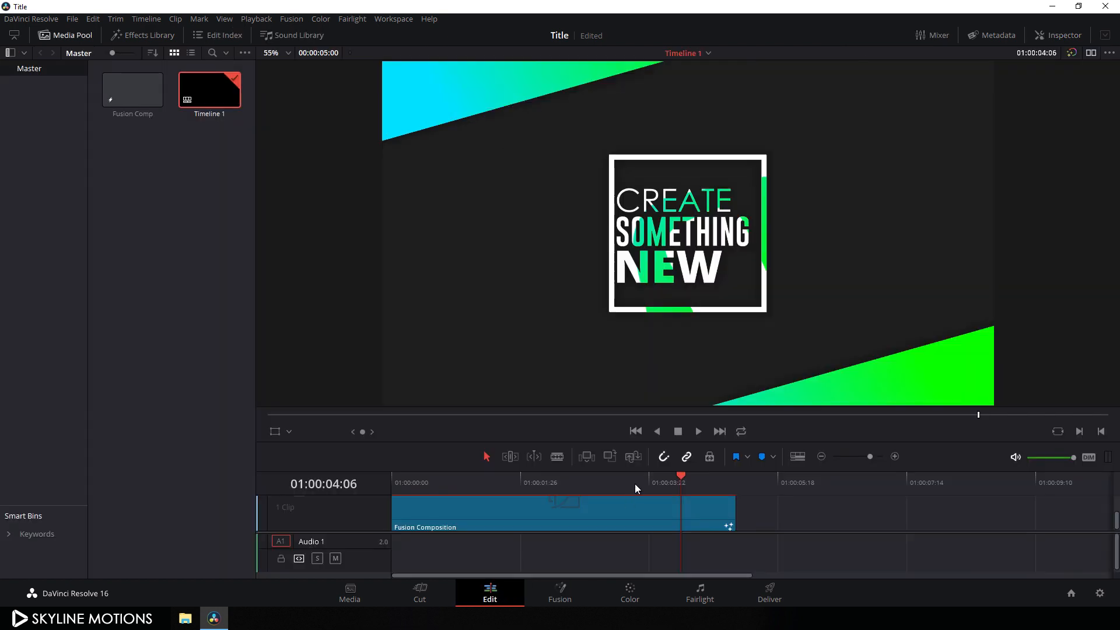
pyautogui.moveTo(635, 482); pyautogui.dragTo(599, 487)
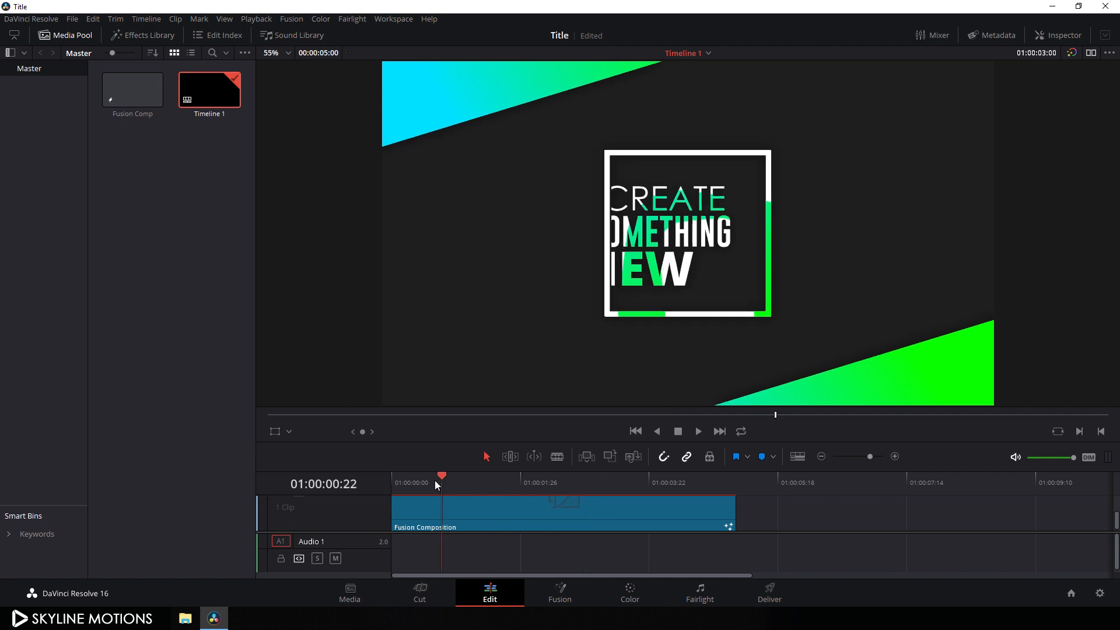
pyautogui.moveTo(437, 484); pyautogui.dragTo(382, 477)
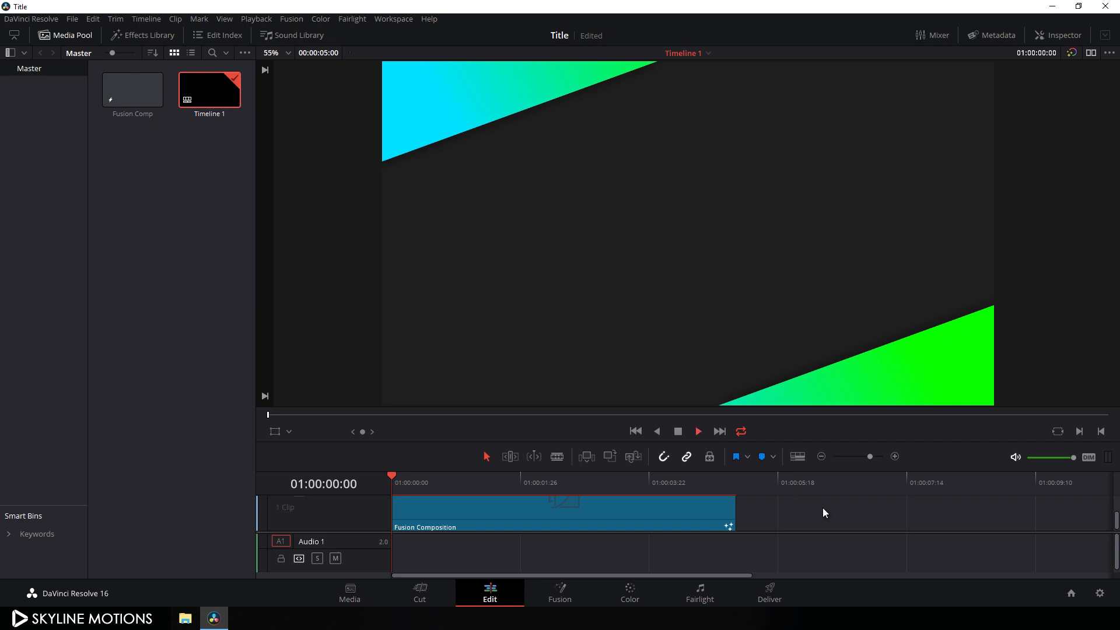
pyautogui.press('space')
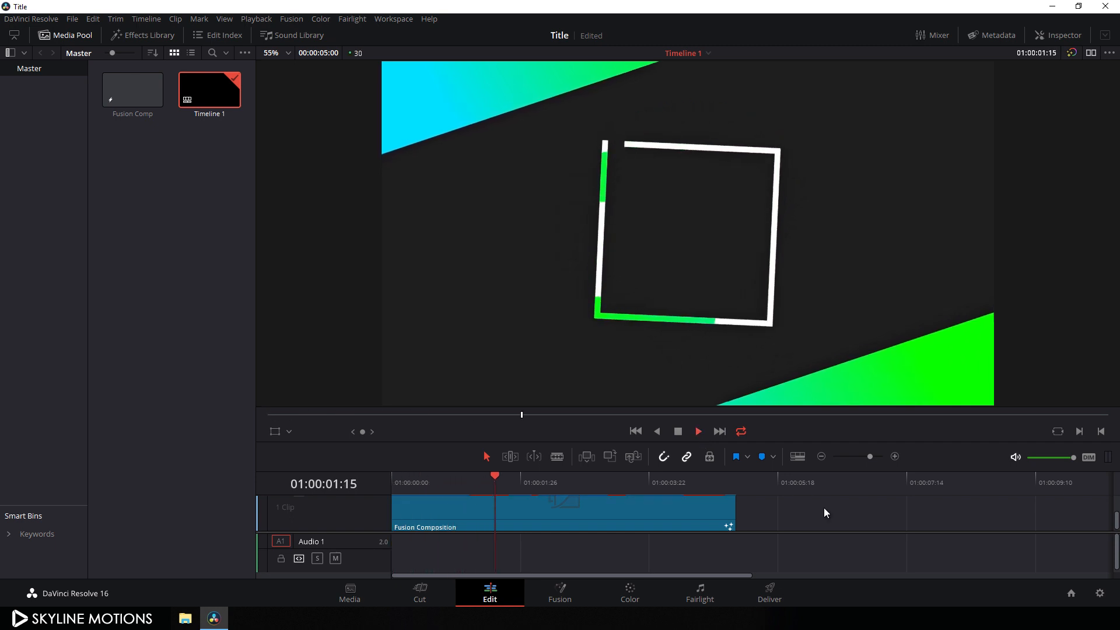